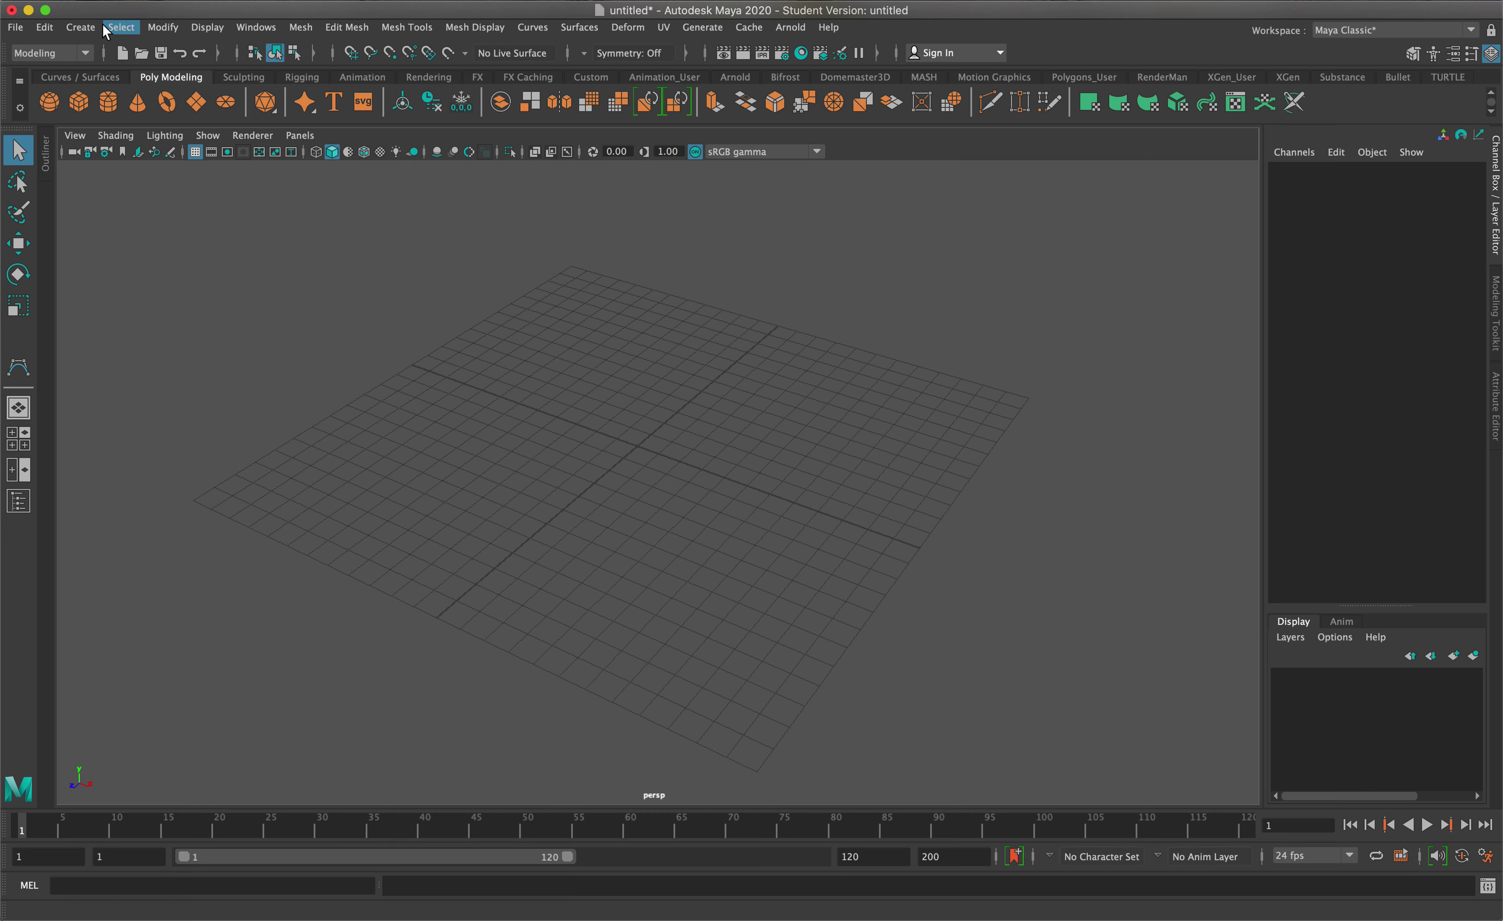
# Step: Create a NURBS sphere at the origin
pyautogui.click(80, 28)
pyautogui.moveTo(162, 27)
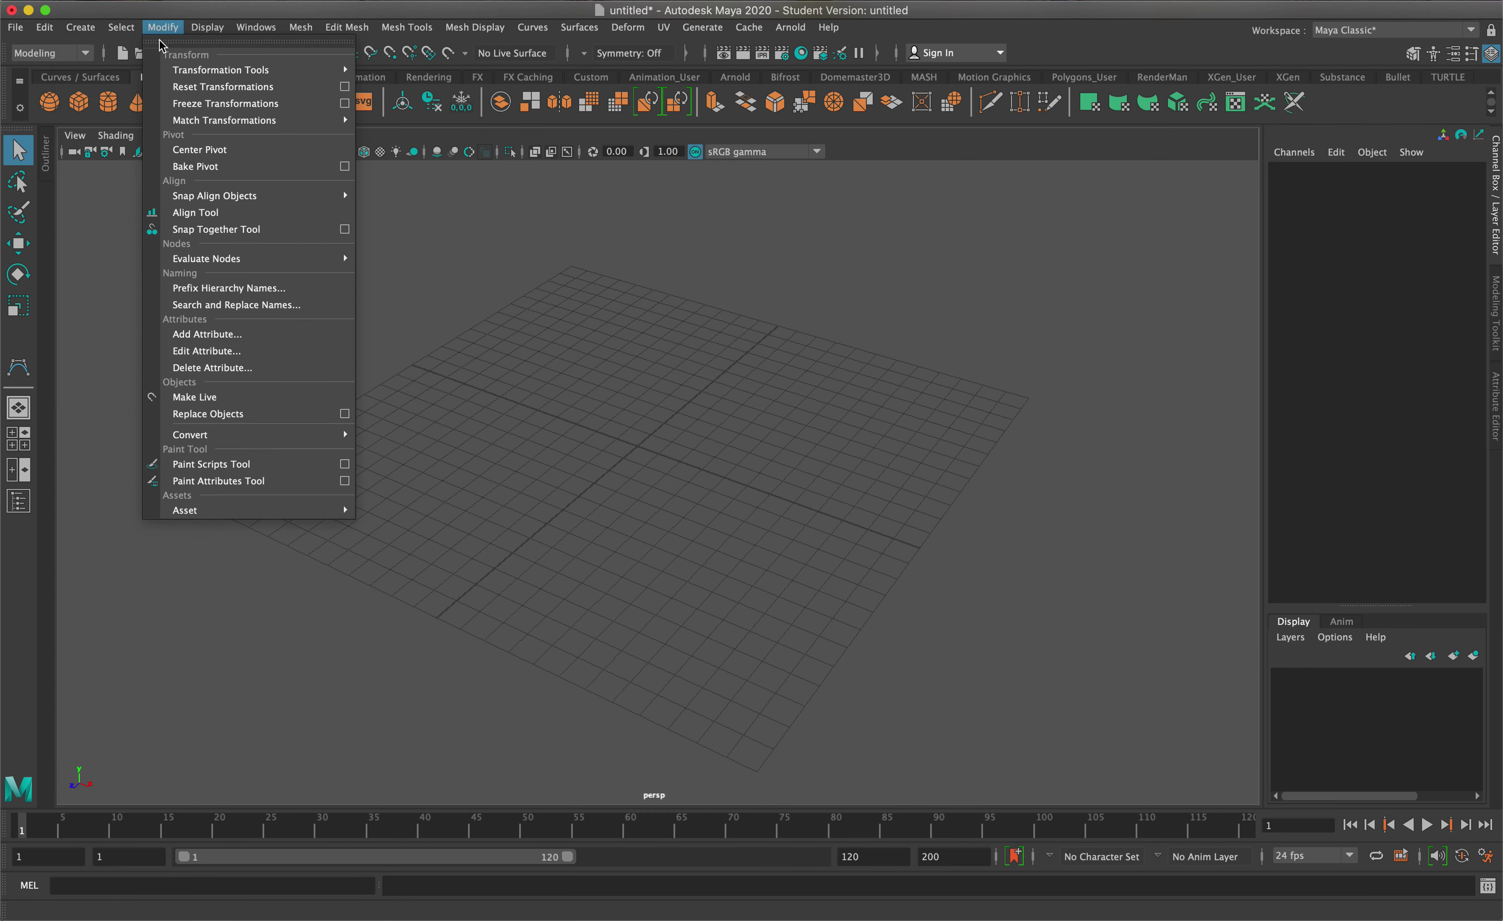
pyautogui.moveTo(81, 28)
pyautogui.moveTo(110, 69)
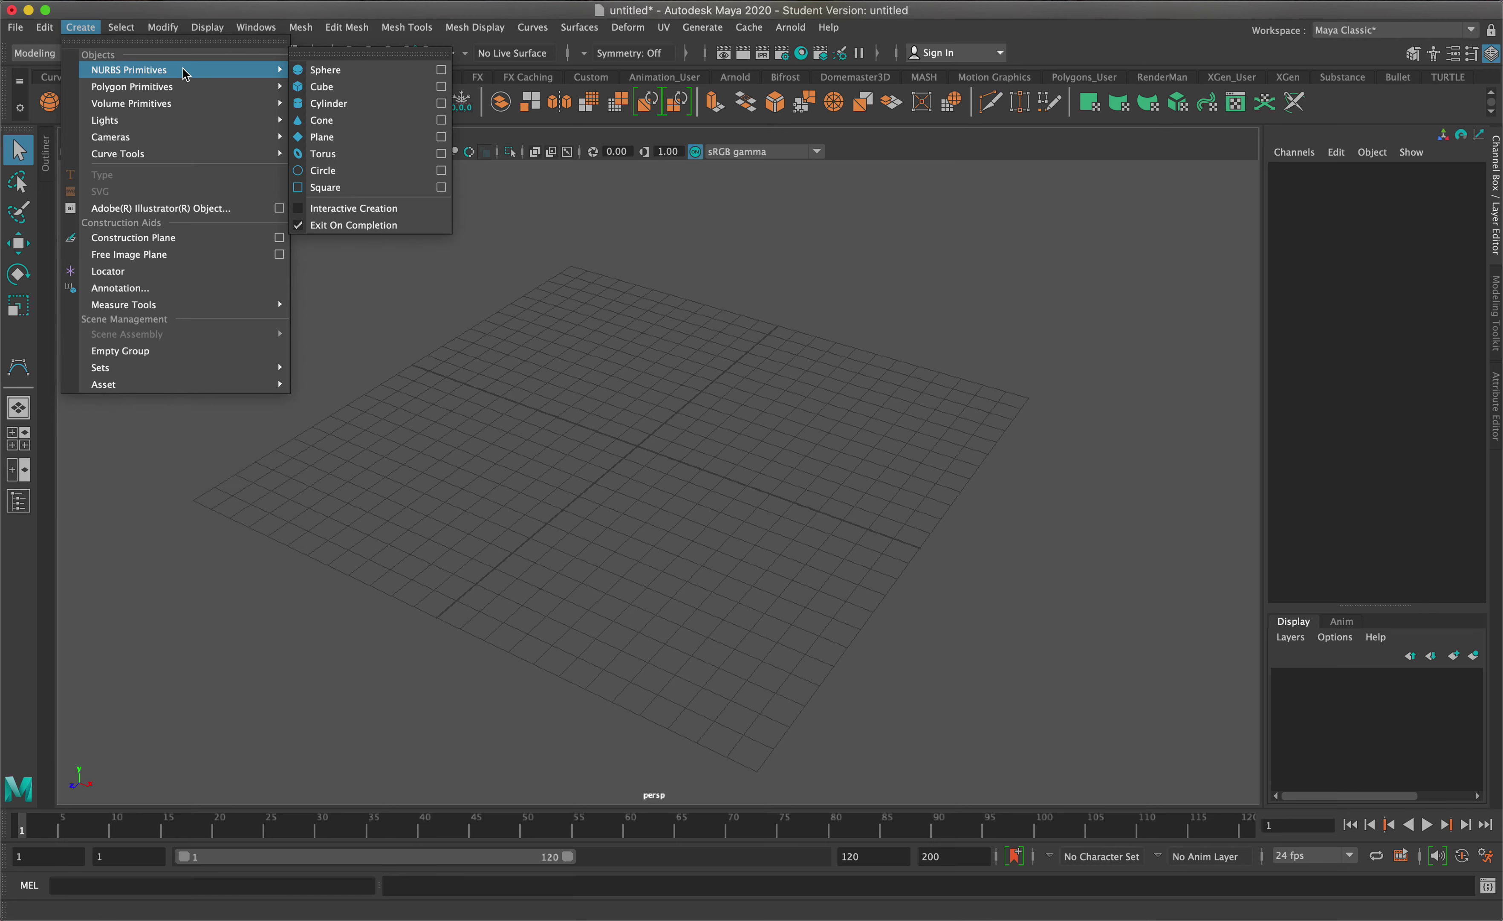
pyautogui.click(325, 69)
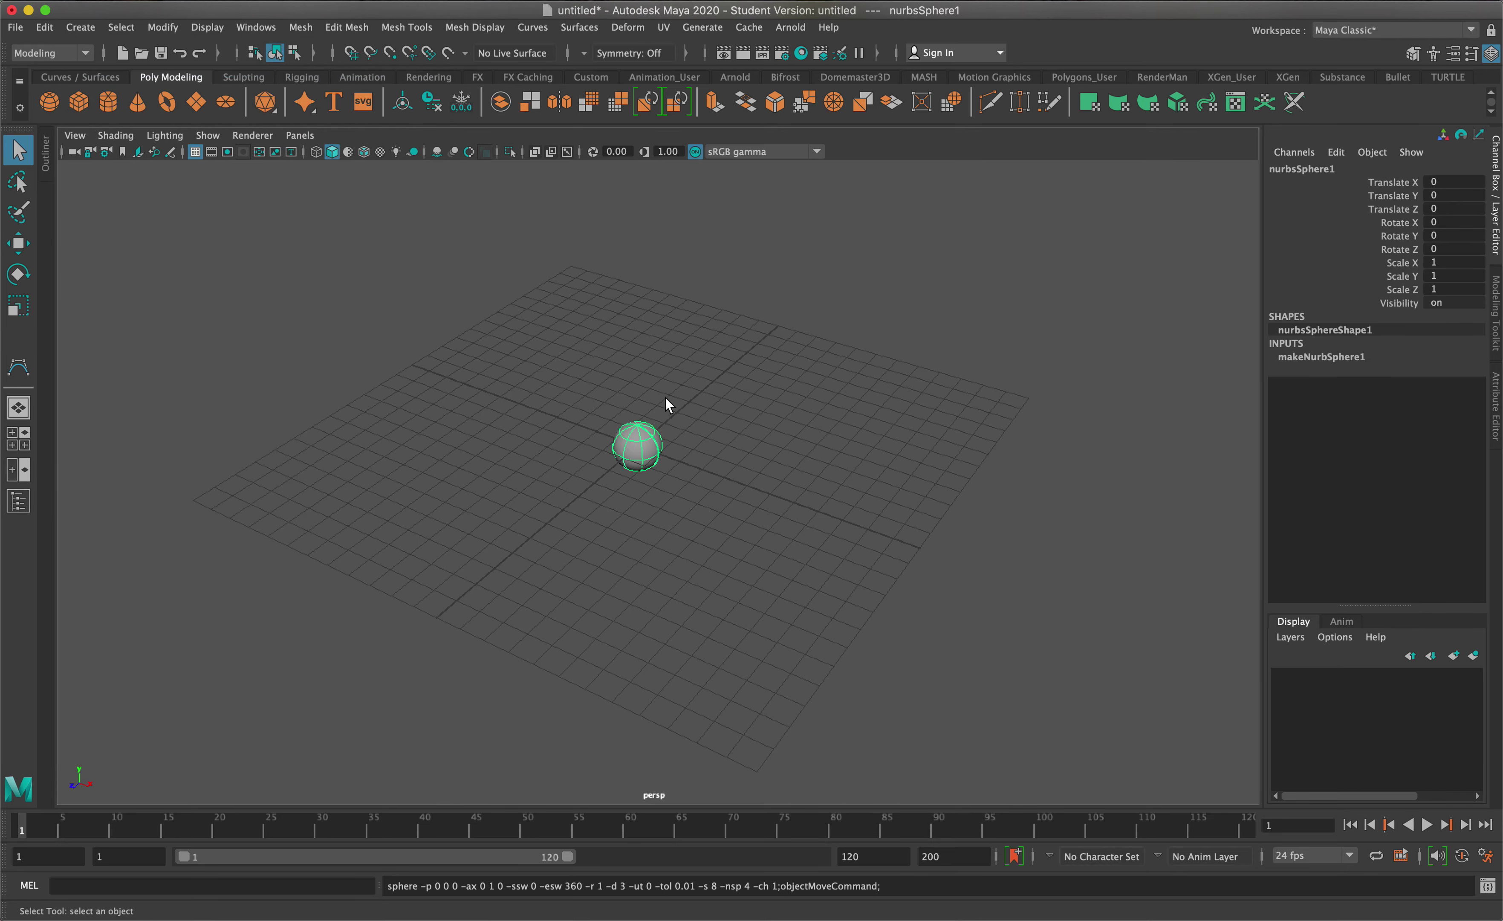
pyautogui.scroll(5, 692, 459)
pyautogui.scroll(-2, 692, 457)
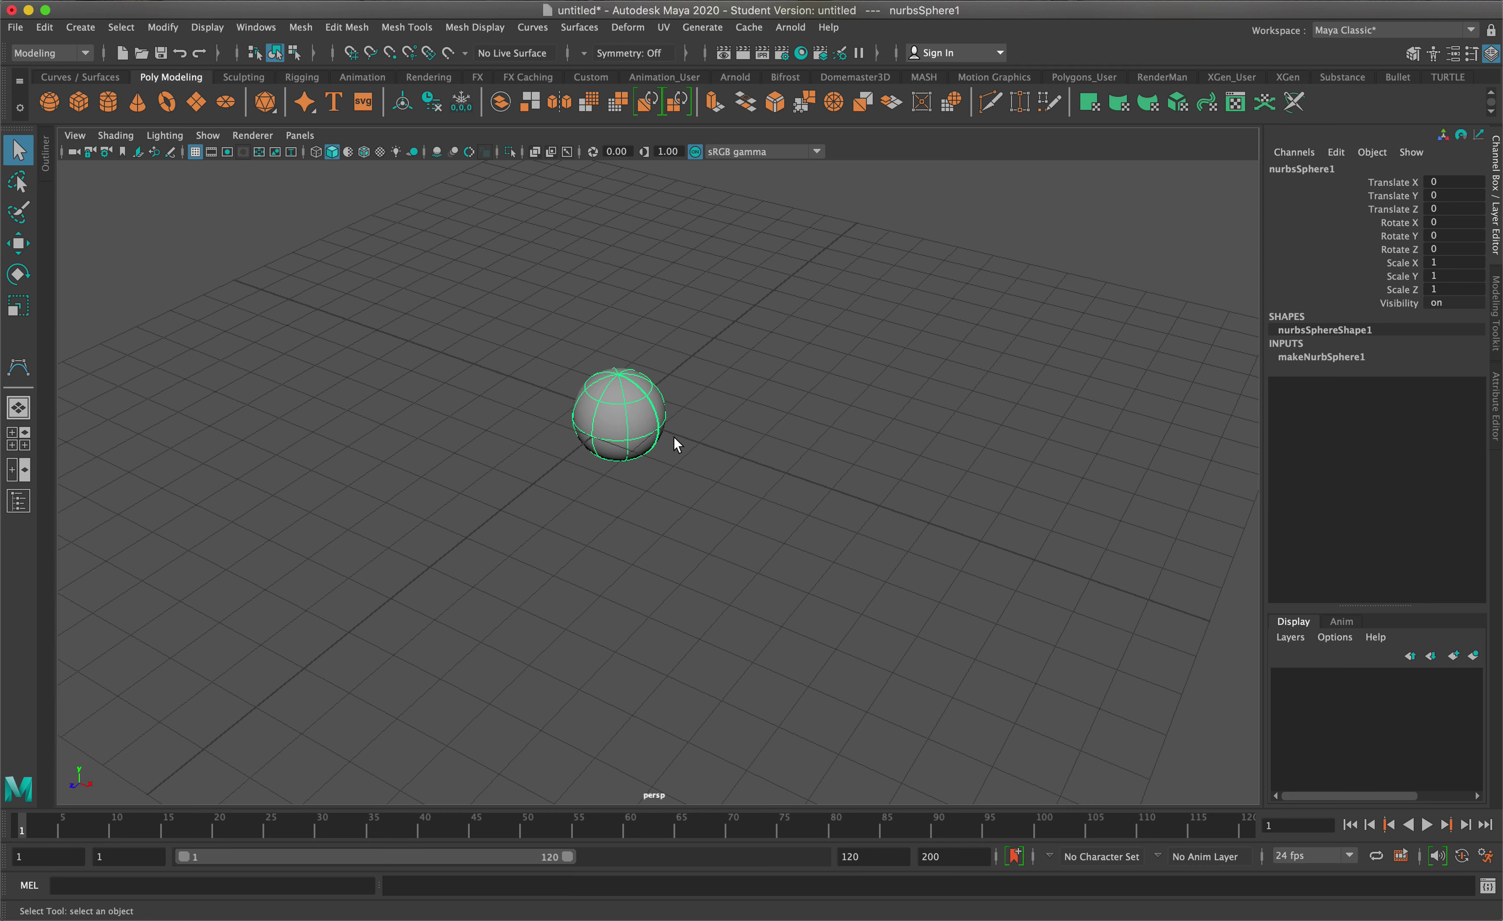
# Step: Move the NURBS sphere left along X to about -3.98
pyautogui.press('w')
pyautogui.moveTo(676, 442); pyautogui.dragTo(538, 381)
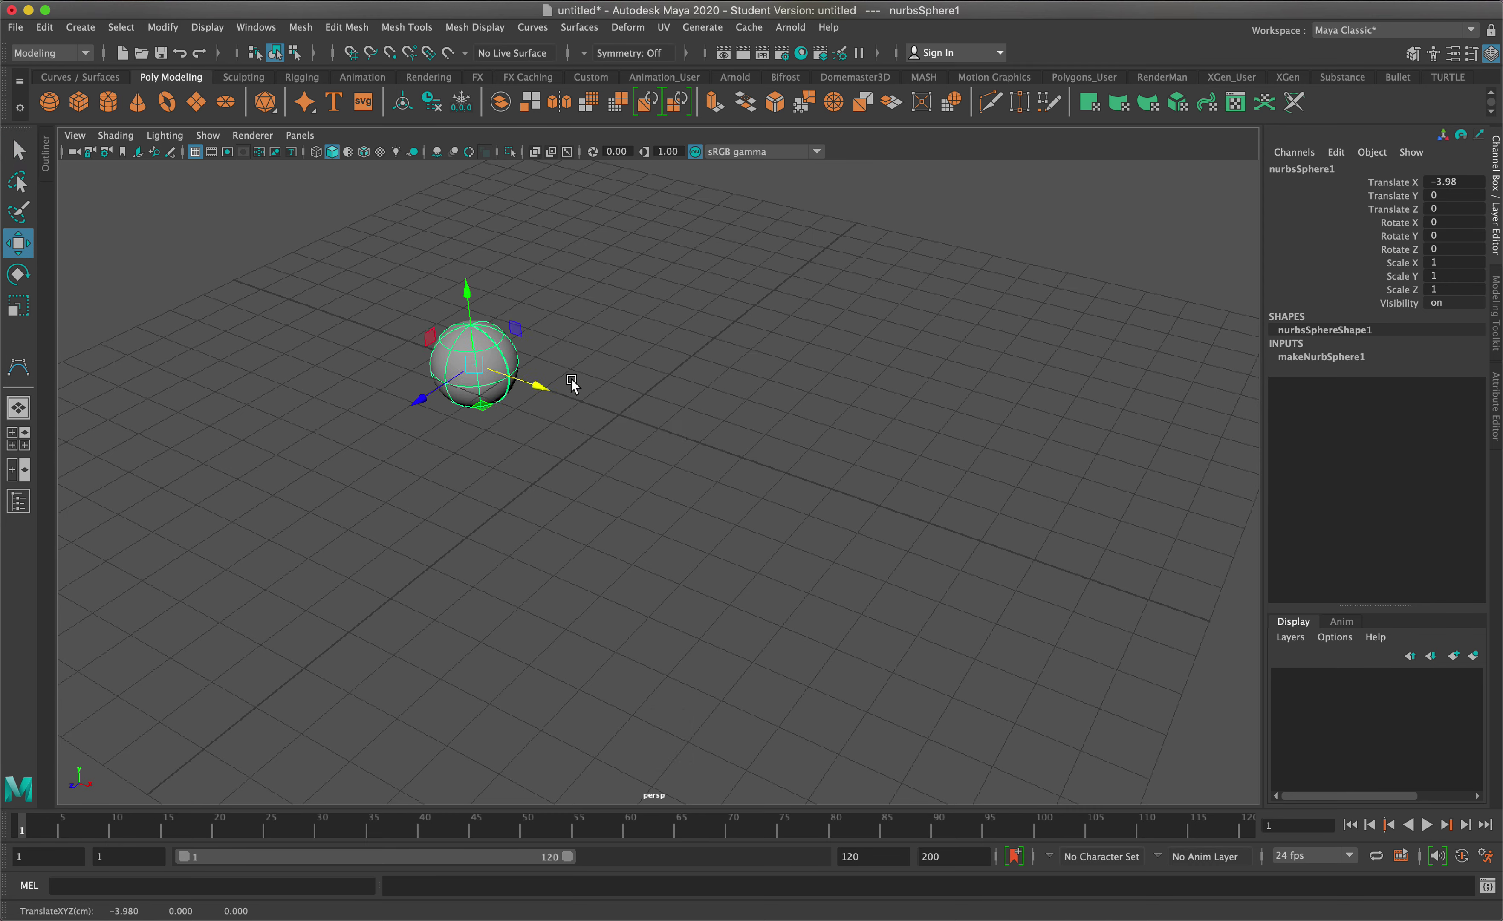
pyautogui.click(81, 28)
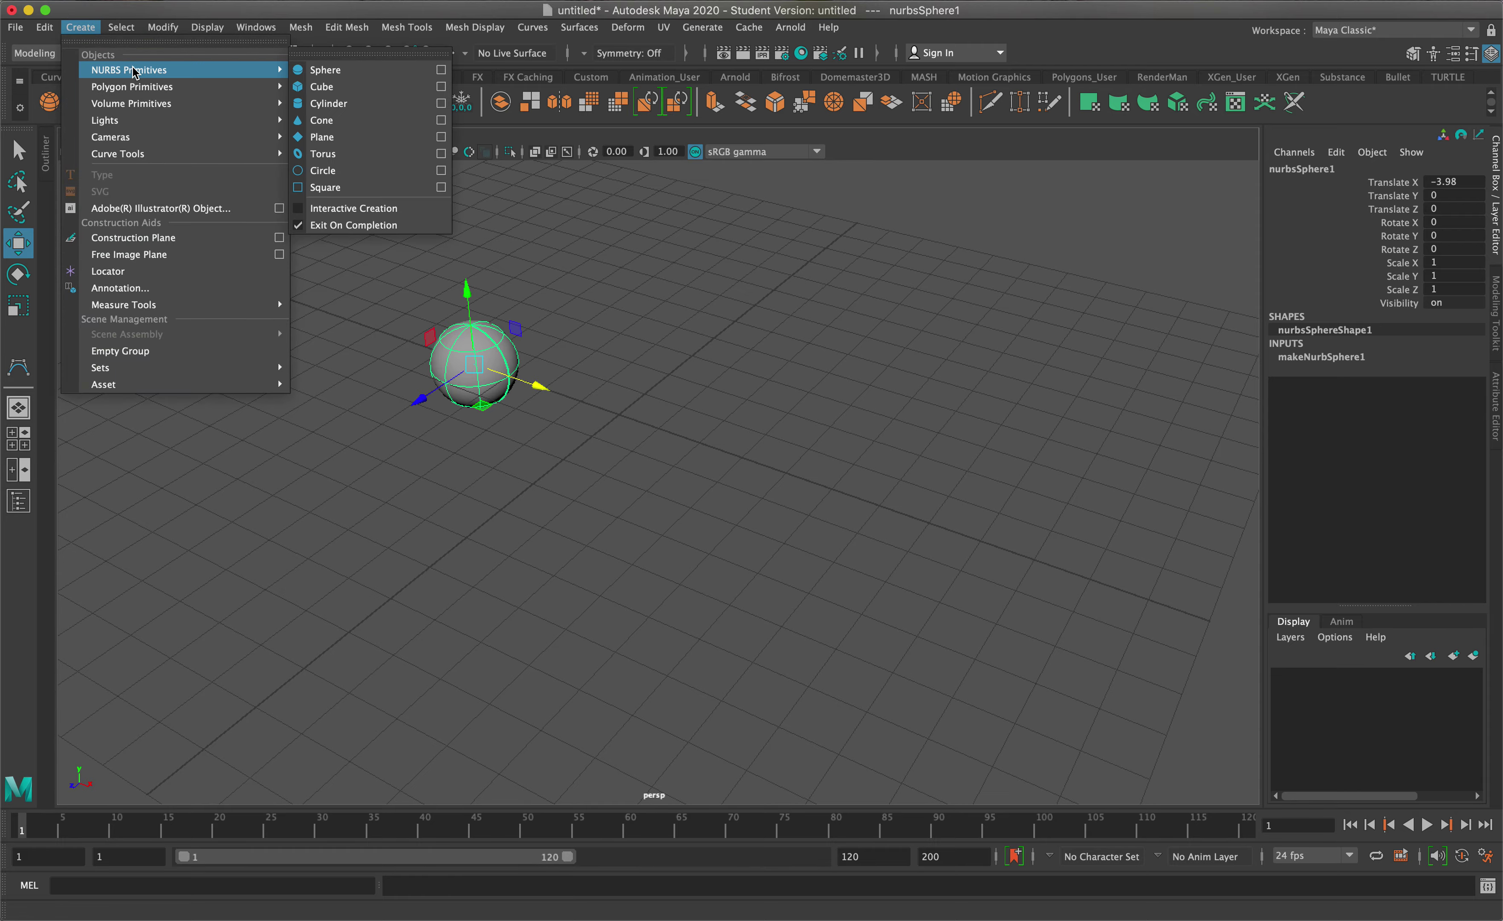
# Step: Create a polygon sphere at the origin and preview both spheres smoothed with display mode 3
pyautogui.moveTo(185, 87)
pyautogui.click(325, 87)
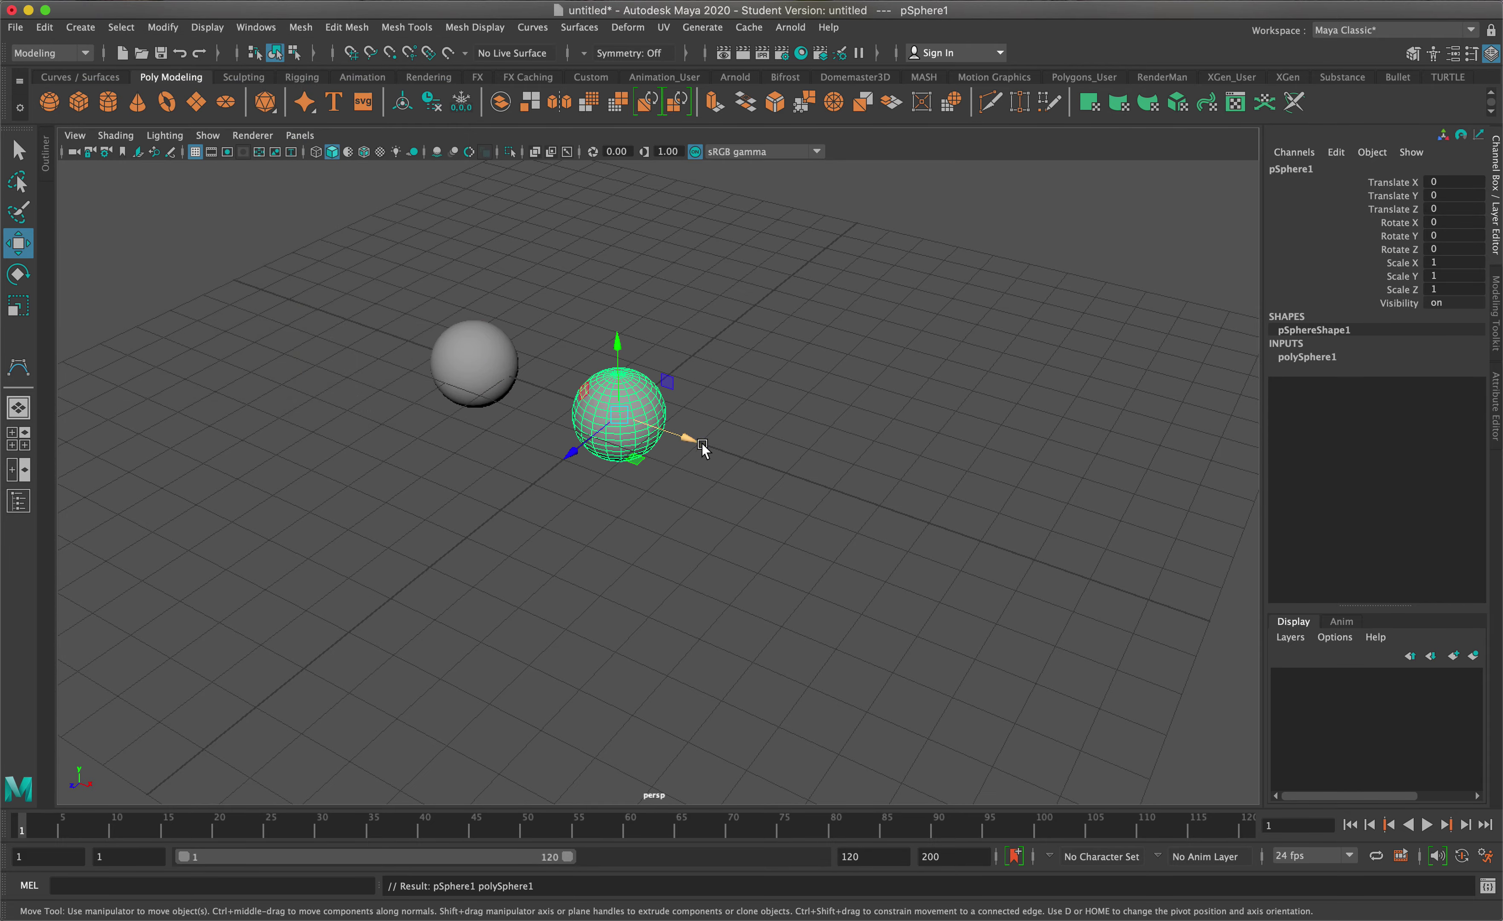
pyautogui.keyDown('alt'); pyautogui.moveTo(587, 401); pyautogui.dragTo(712, 342); pyautogui.keyUp('alt')
pyautogui.scroll(5, 713, 338)
pyautogui.keyDown('alt'); pyautogui.moveTo(714, 335); pyautogui.dragTo(703, 386, button='middle'); pyautogui.keyUp('alt')
pyautogui.moveTo(1016, 506); pyautogui.dragTo(379, 276)
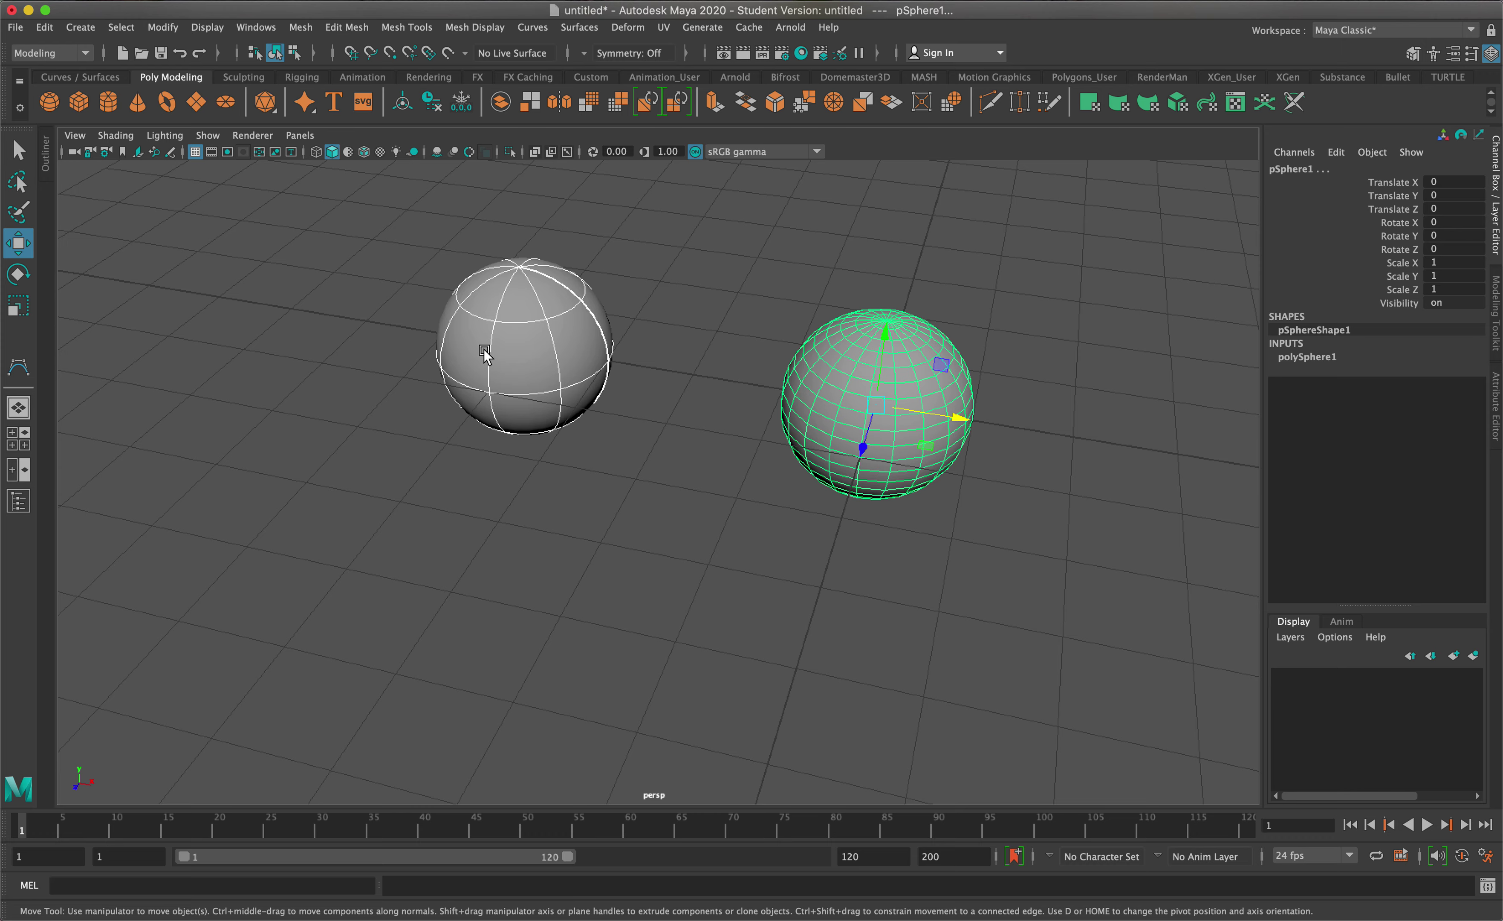
pyautogui.press('3')
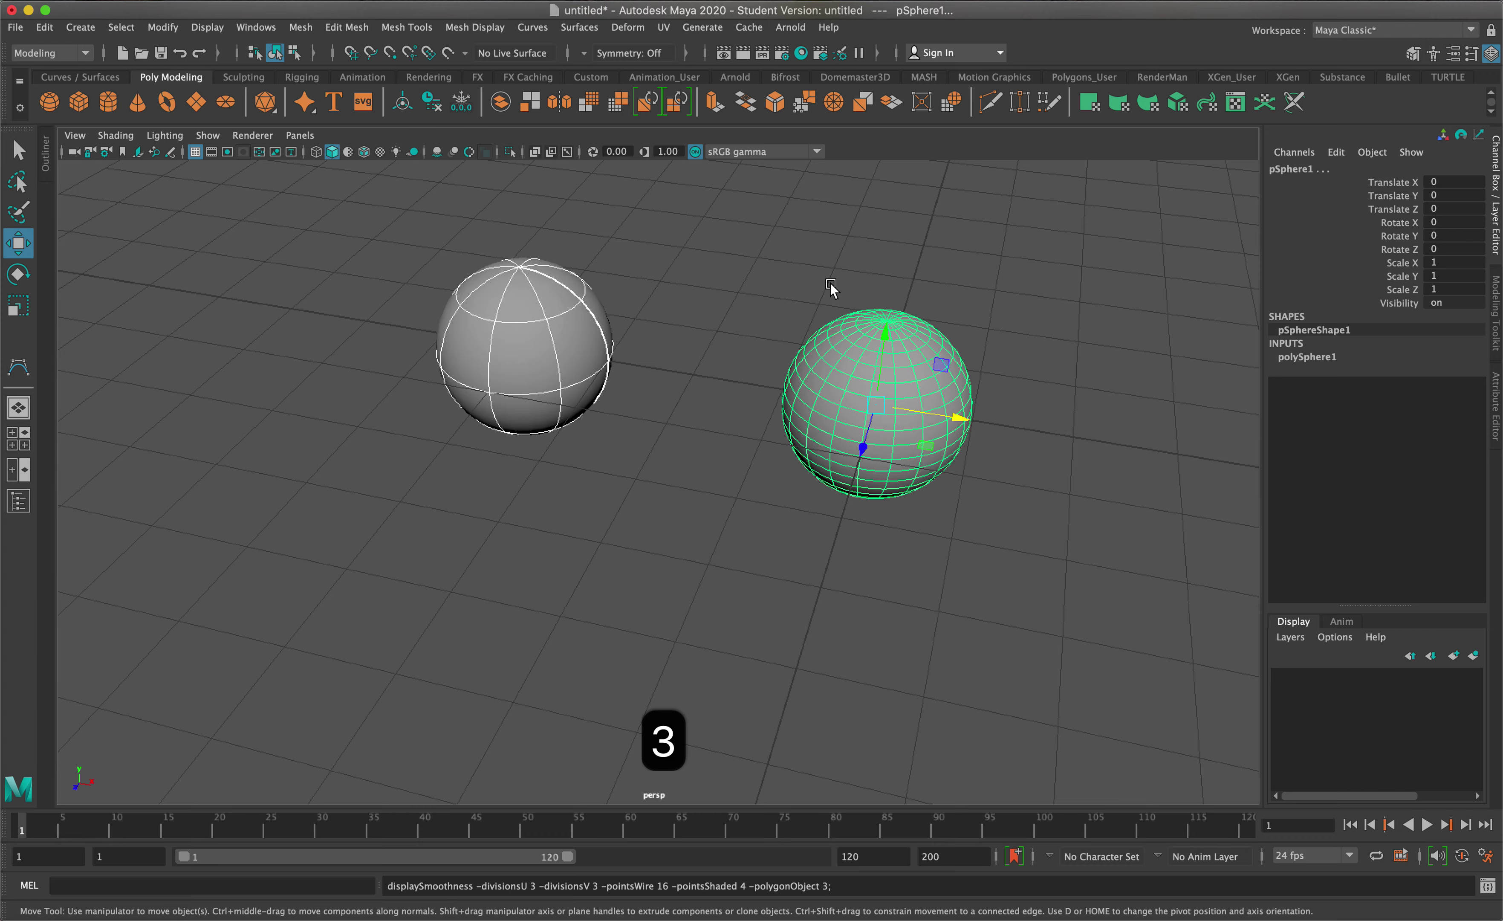
# Step: Compare the spheres by toggling between rough display 1 and smooth display 3
pyautogui.keyDown('alt'); pyautogui.moveTo(705, 390); pyautogui.dragTo(725, 339); pyautogui.keyUp('alt')
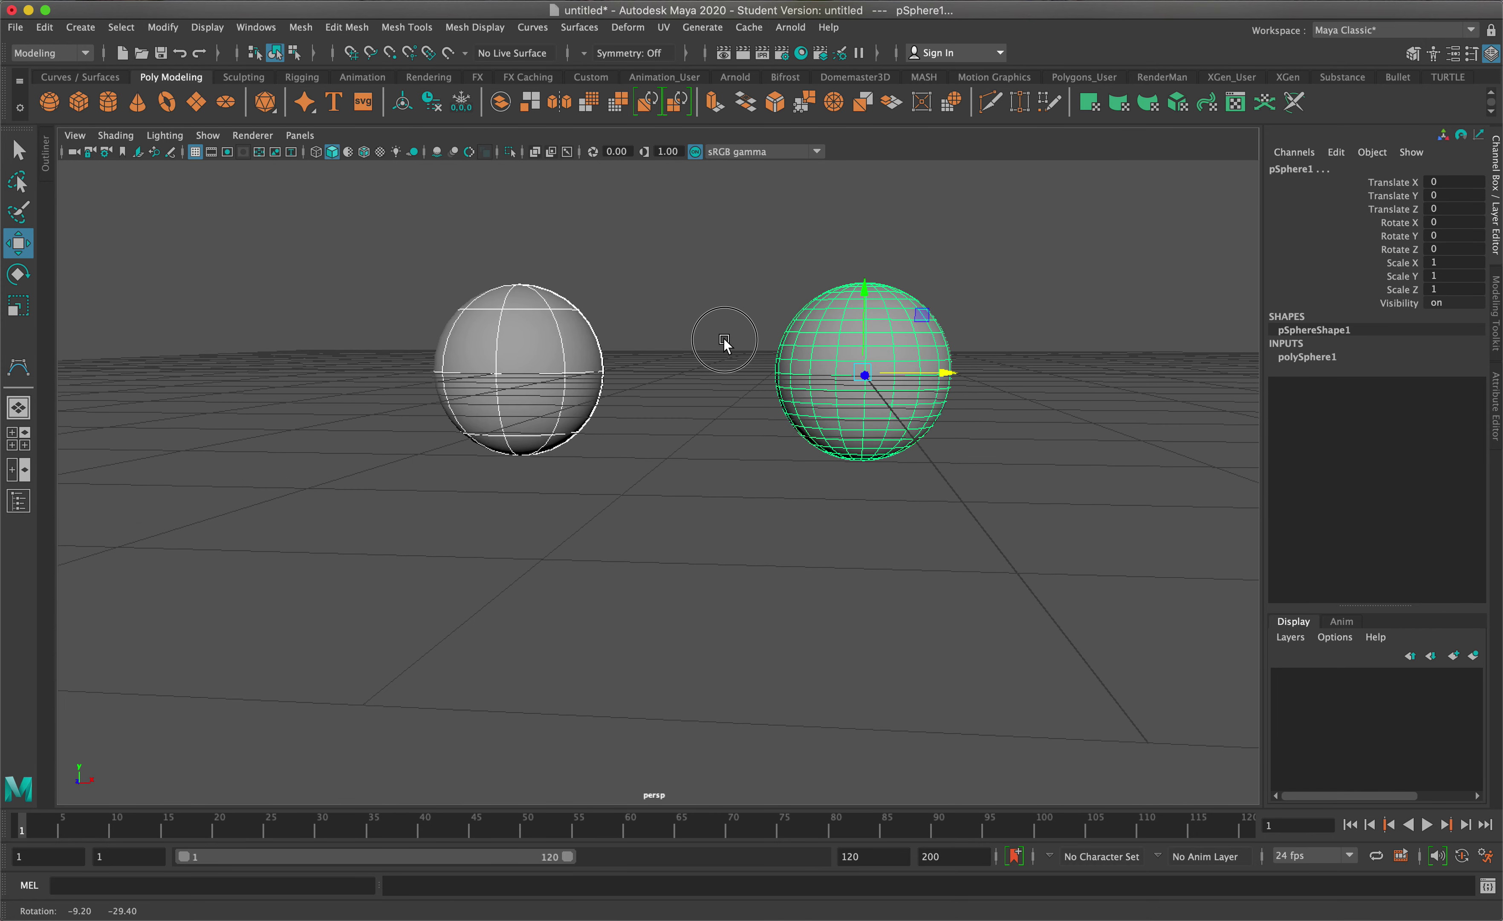
pyautogui.click(724, 343)
pyautogui.click(806, 351)
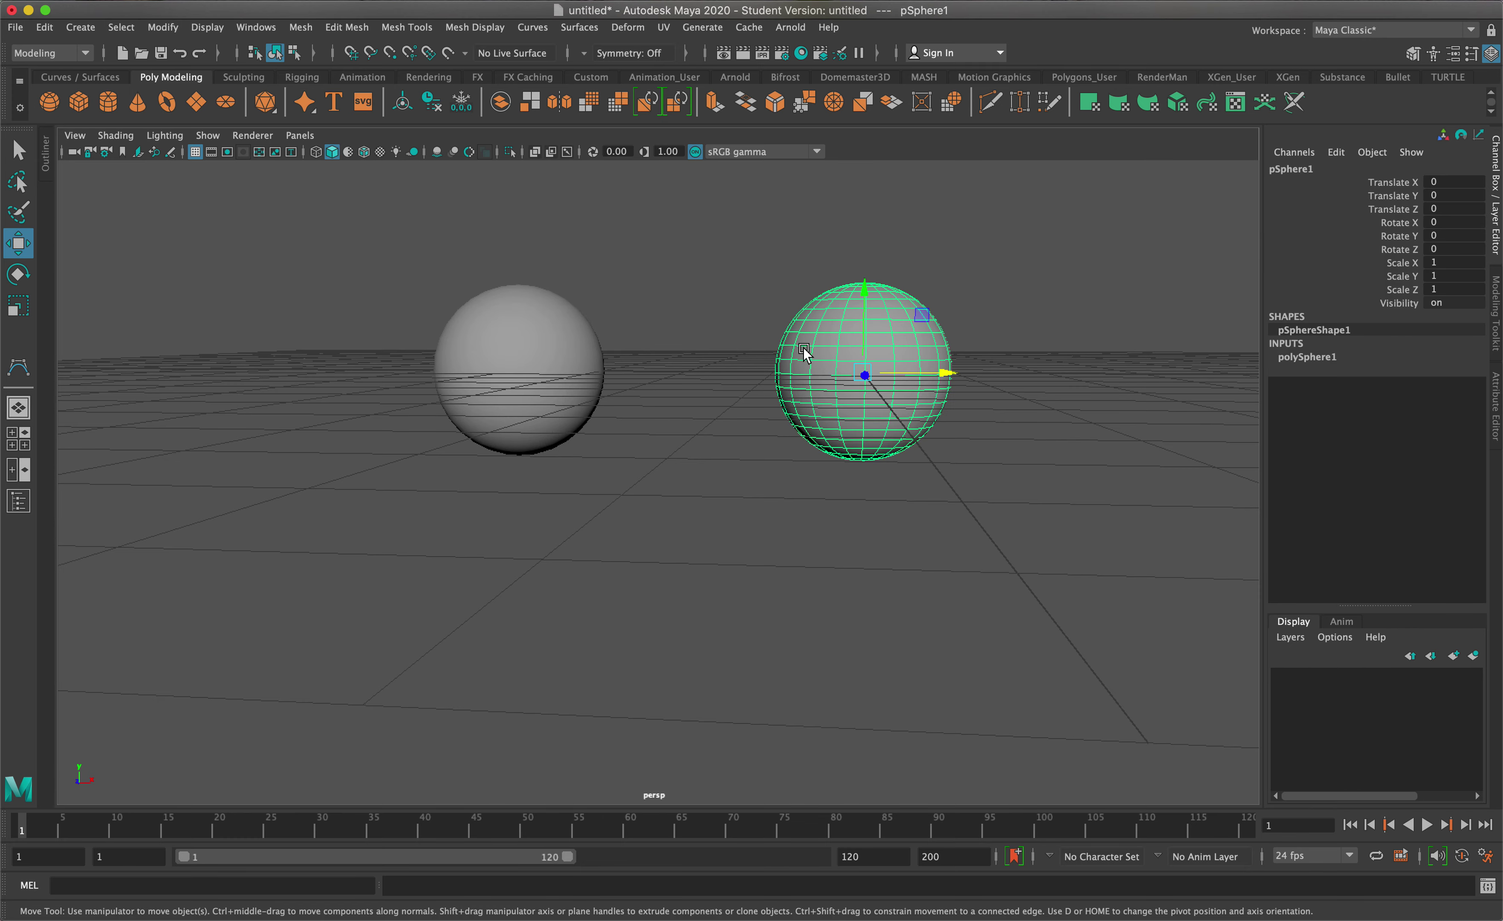
pyautogui.click(476, 357)
pyautogui.moveTo(1119, 472); pyautogui.dragTo(589, 309)
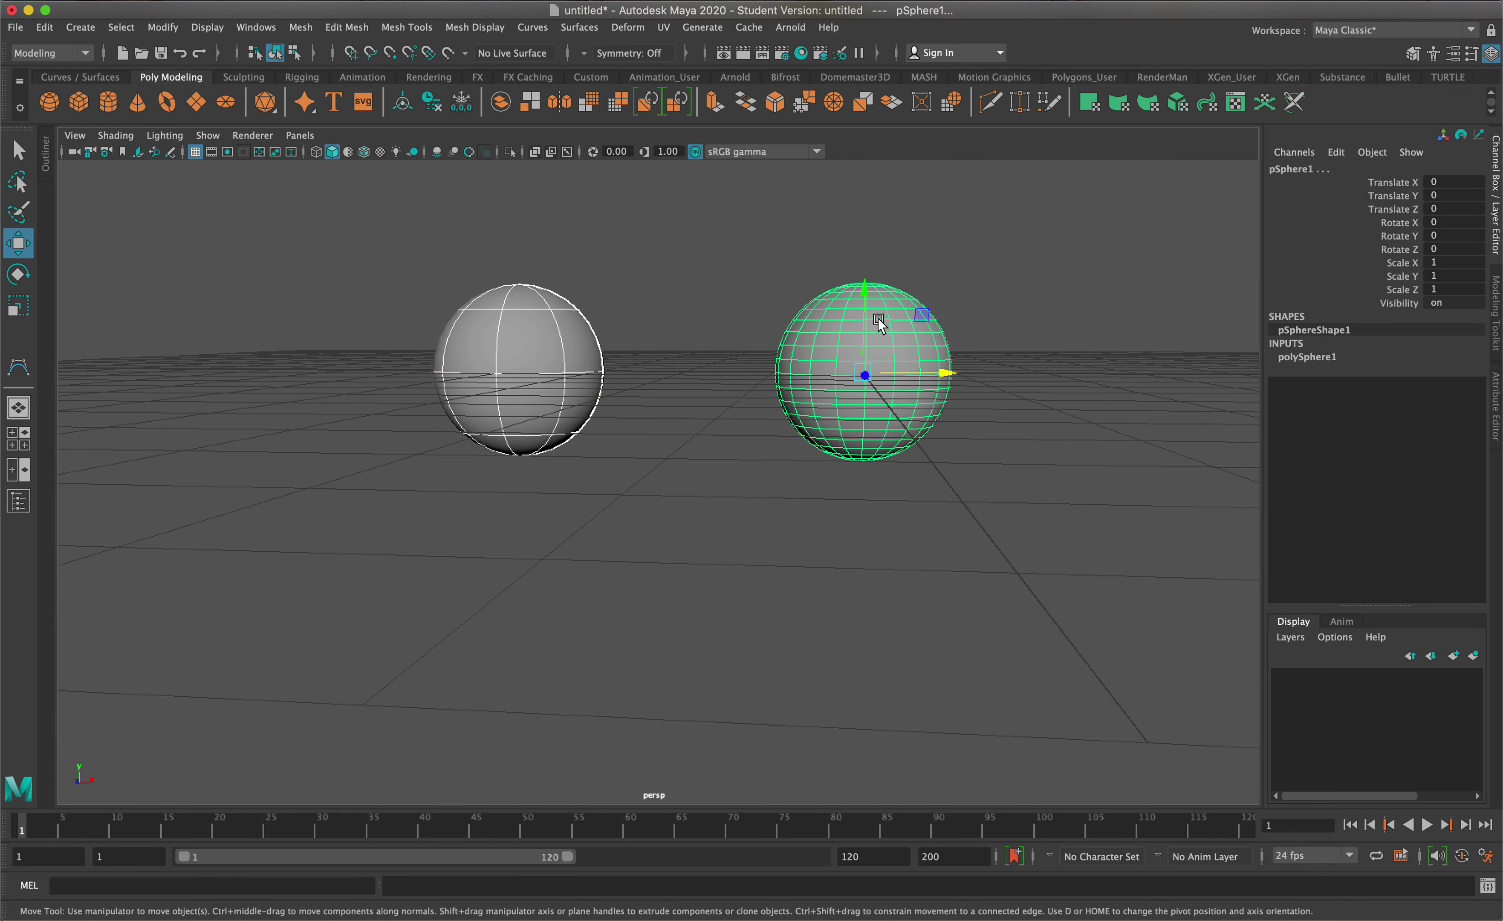
pyautogui.press('q')
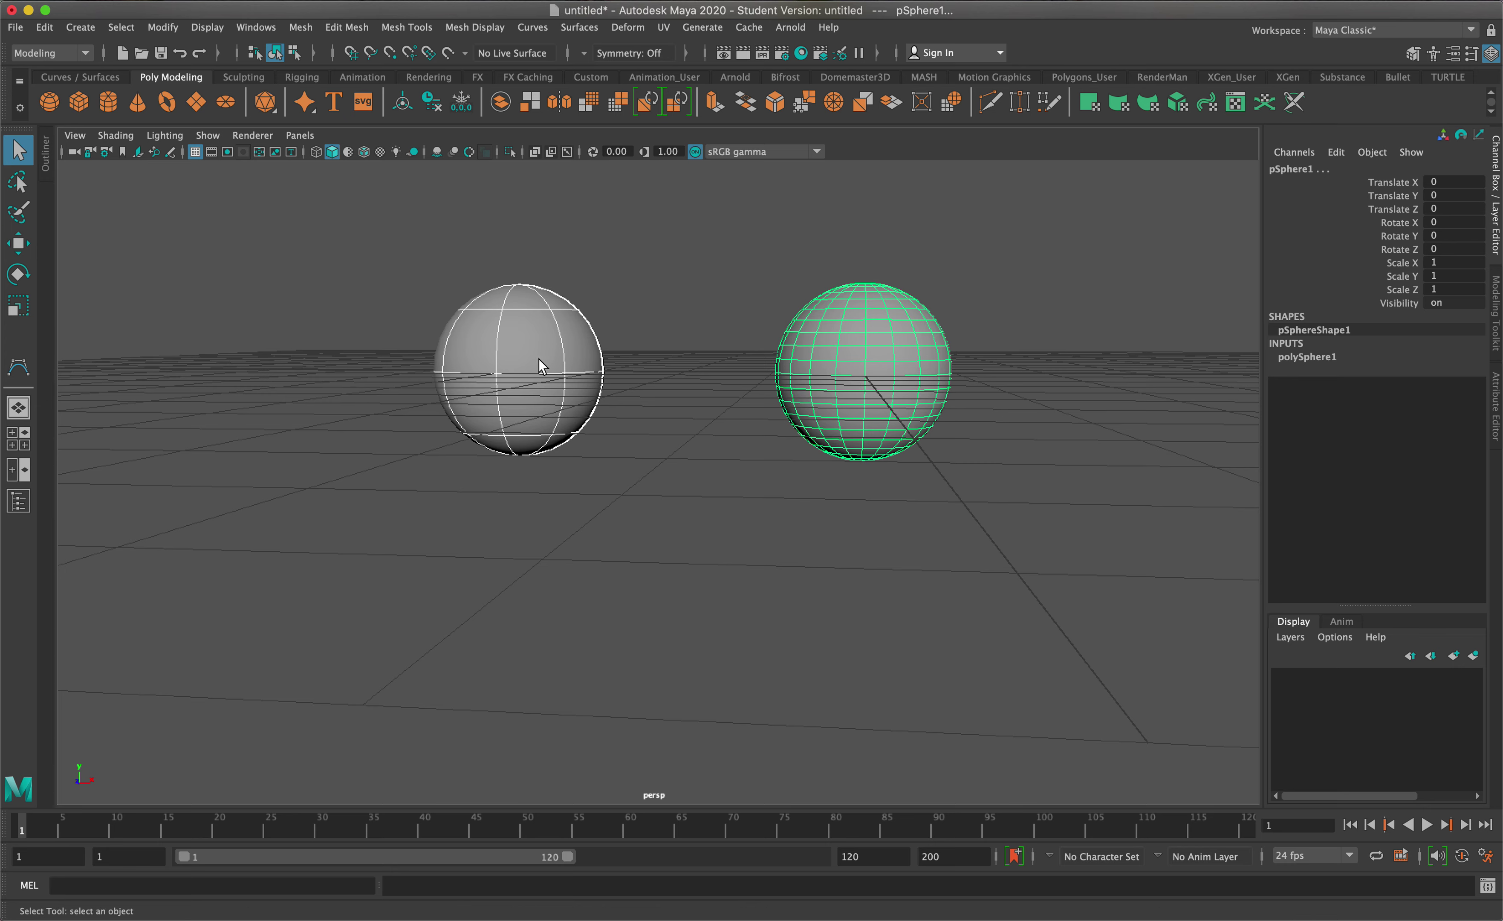
pyautogui.press('1')
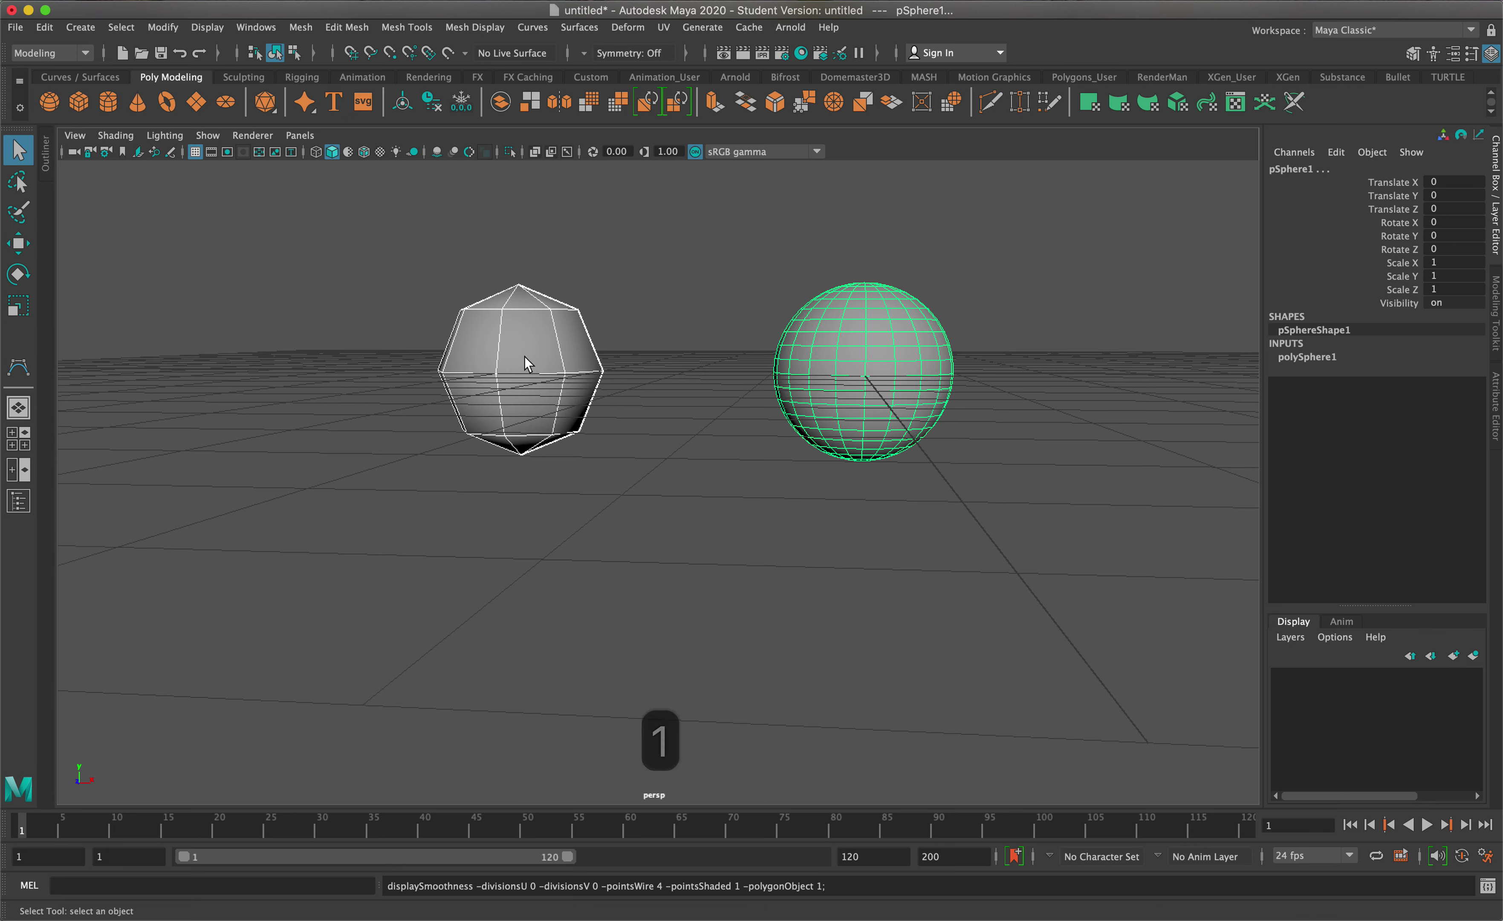
pyautogui.press('3')
pyautogui.keyDown('alt'); pyautogui.moveTo(582, 358); pyautogui.dragTo(579, 378); pyautogui.keyUp('alt')
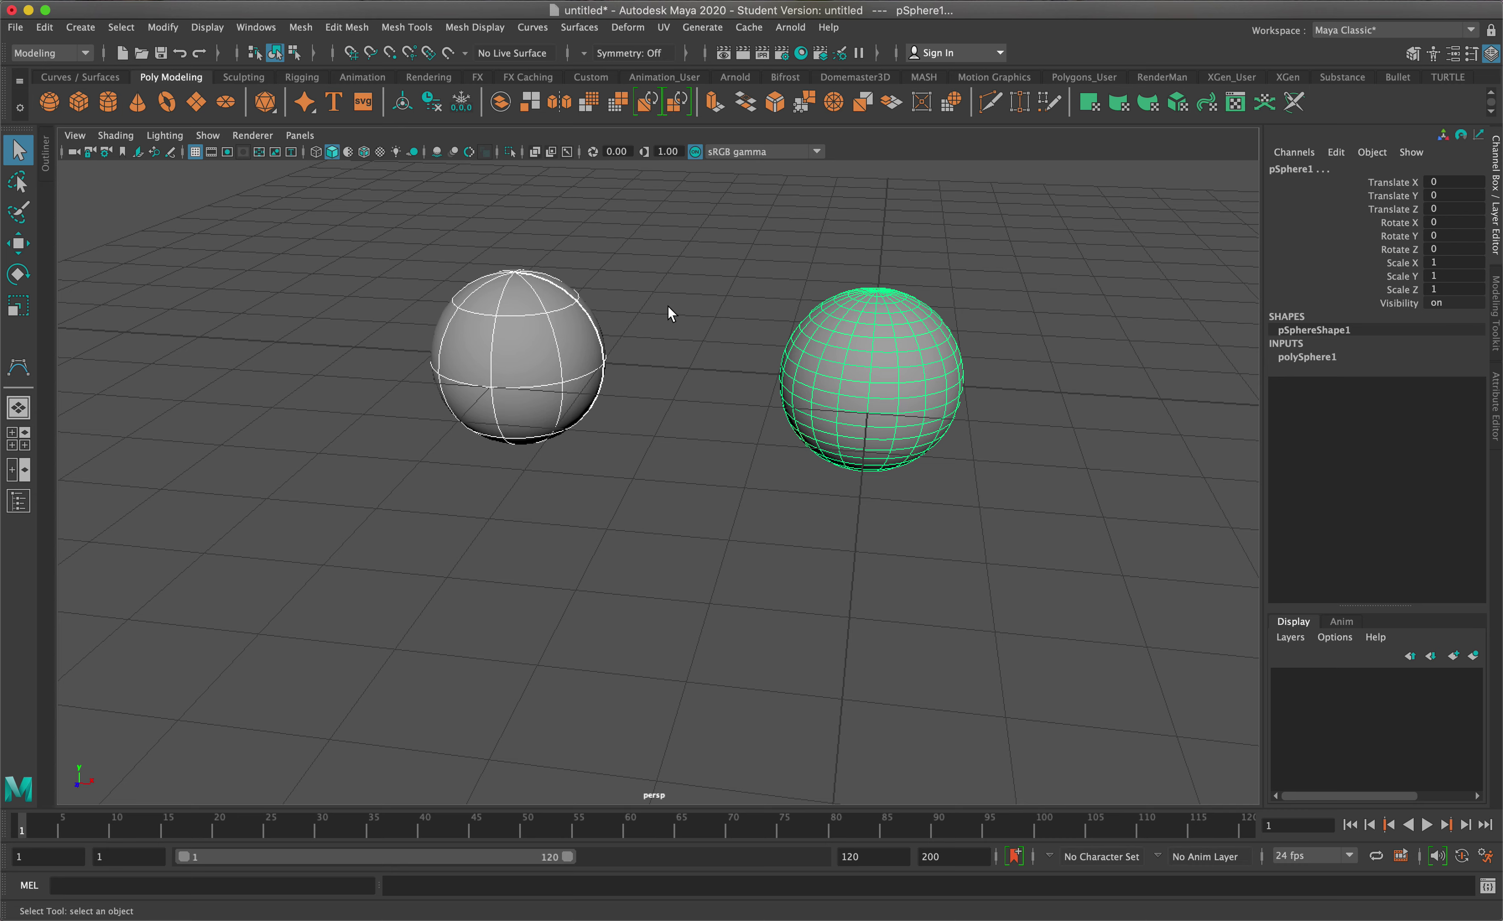
# Step: Set polySphere1 to 8 axis subdivisions and 4 height subdivisions
pyautogui.click(1339, 360)
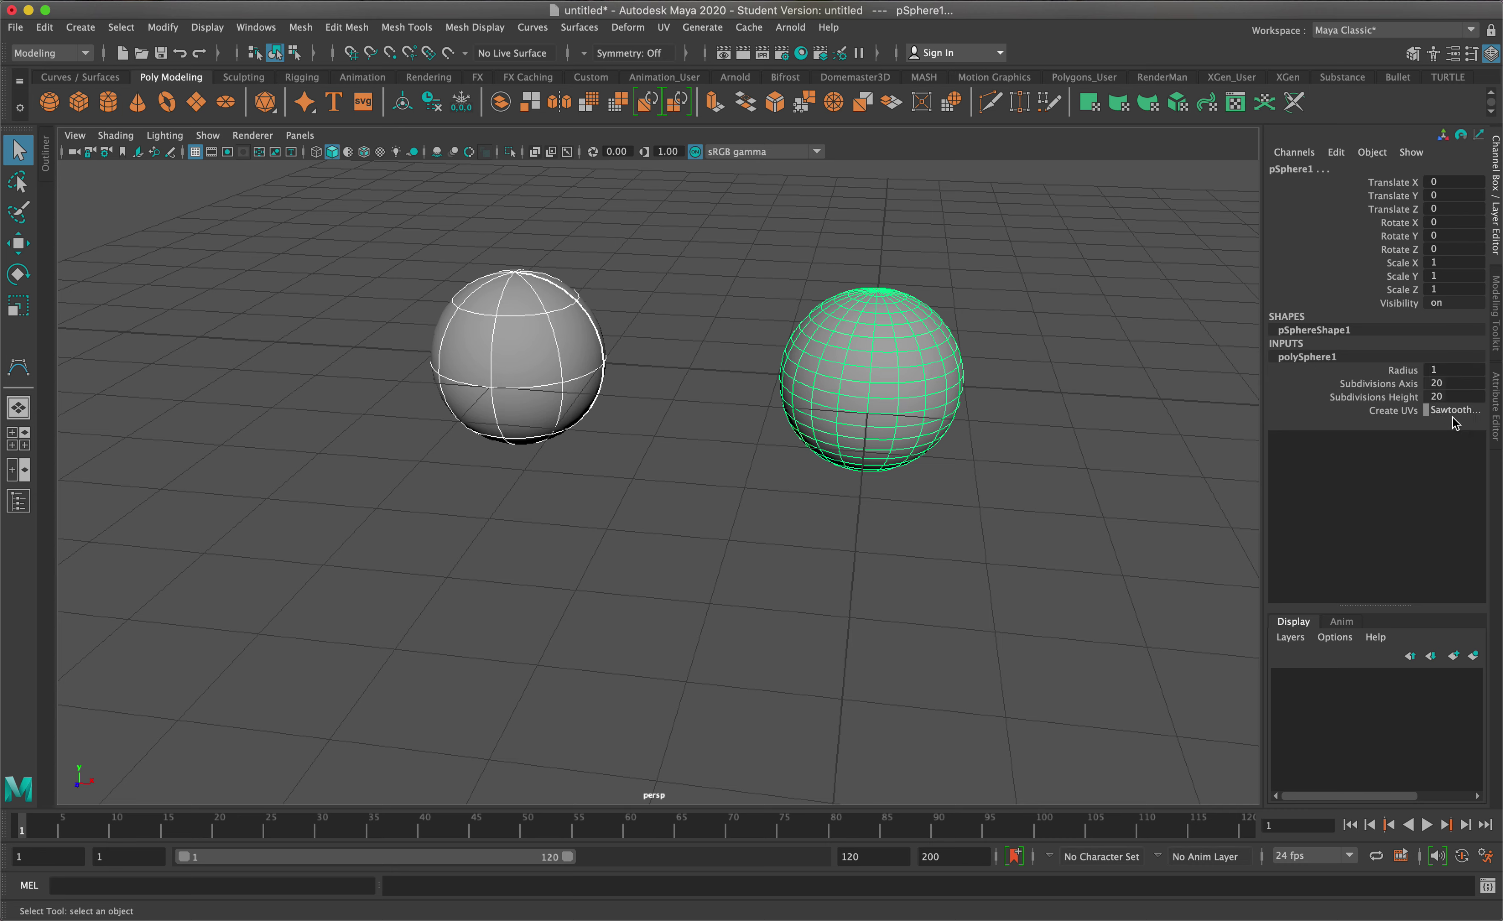
pyautogui.click(1443, 384)
pyautogui.click(1445, 384)
pyautogui.write('8')
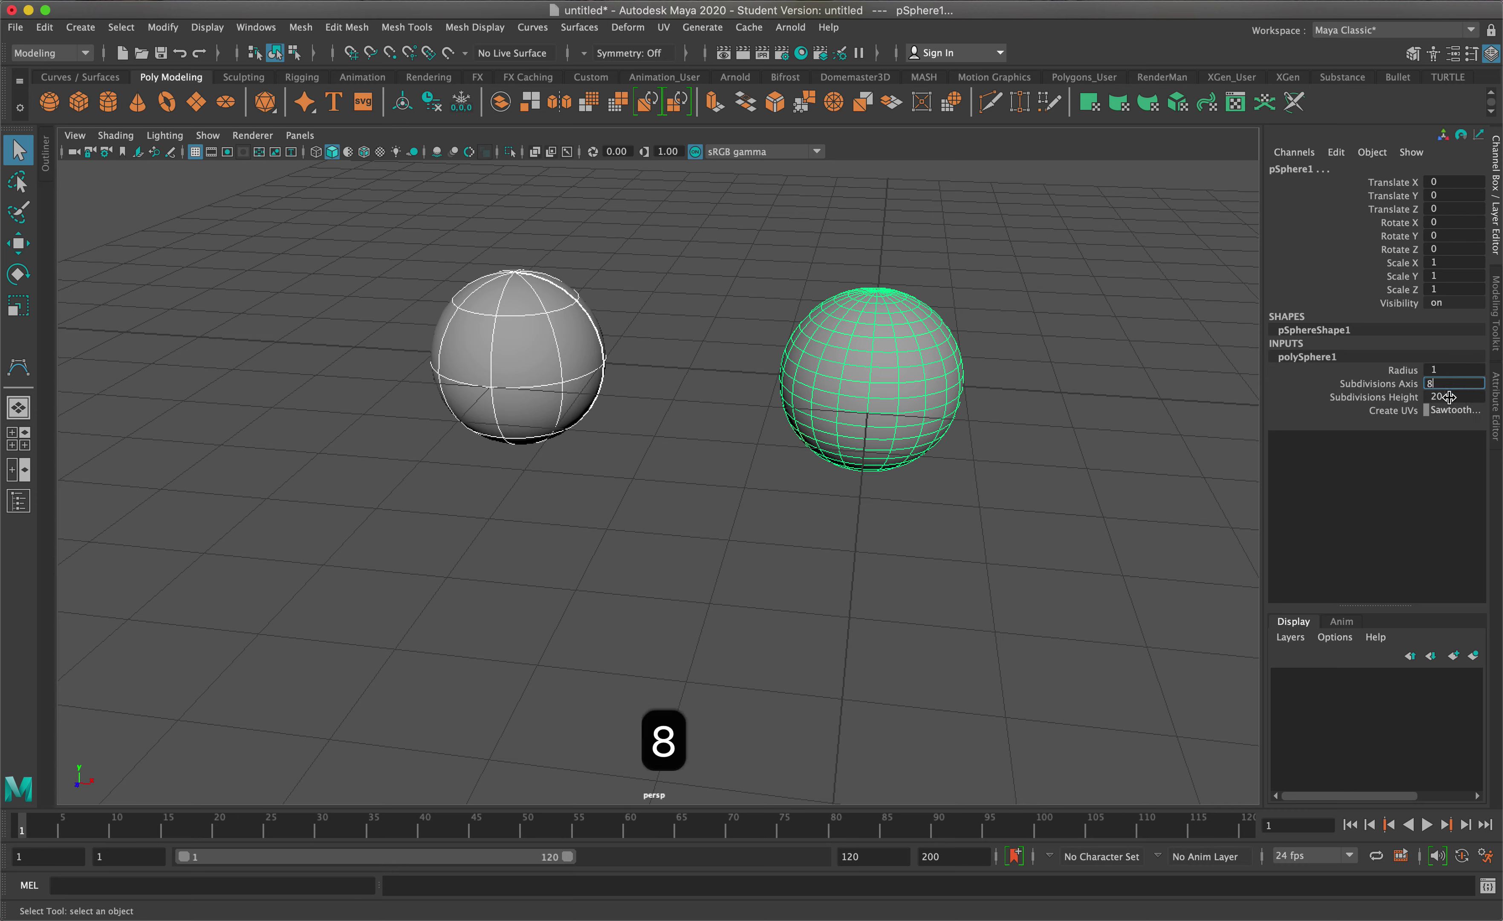
pyautogui.press('Tab')
pyautogui.write('4')
pyautogui.click(1440, 384)
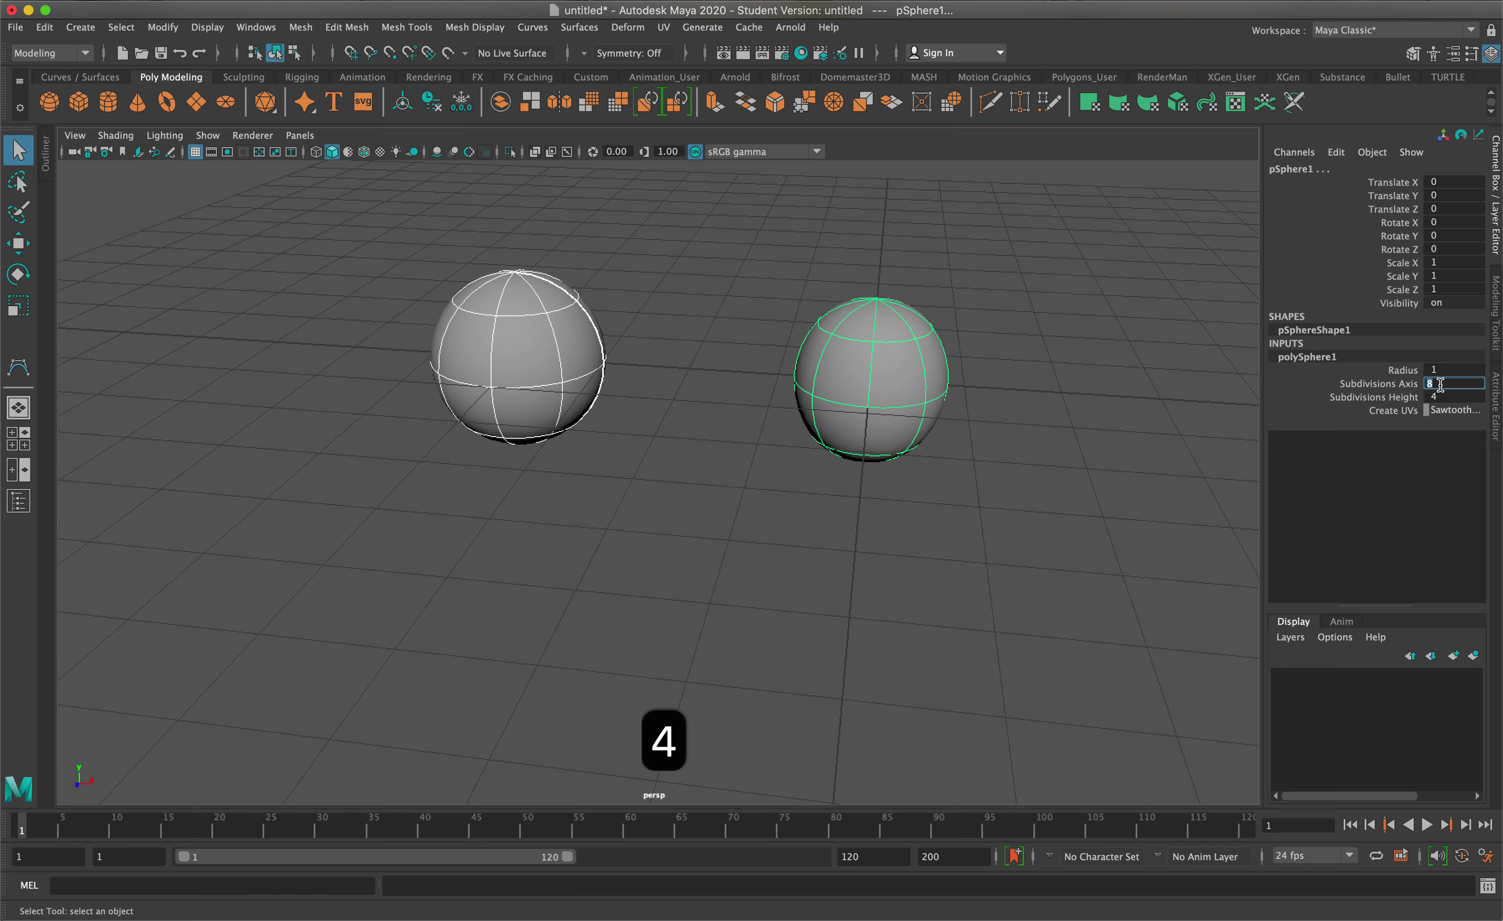
# Step: Show the polygon sphere faceted in display mode 1 and compare it with the smooth NURBS sphere
pyautogui.moveTo(943, 520)
pyautogui.keyDown('alt'); pyautogui.mouseDown()
pyautogui.moveTo(951, 473)
pyautogui.moveTo(952, 508)
pyautogui.mouseUp(); pyautogui.keyUp('alt')
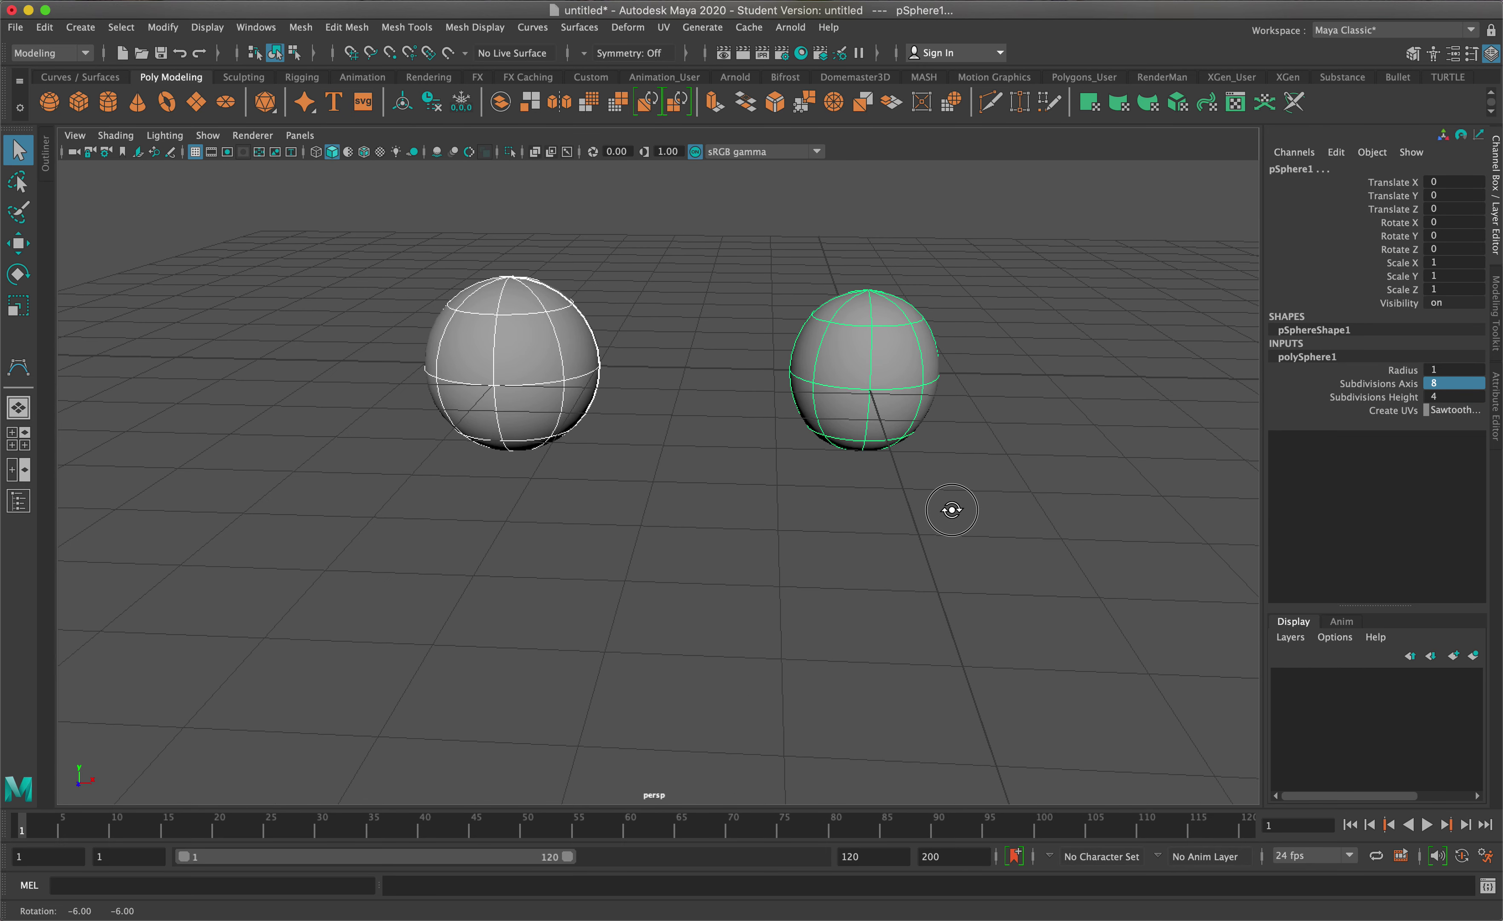
pyautogui.click(957, 461)
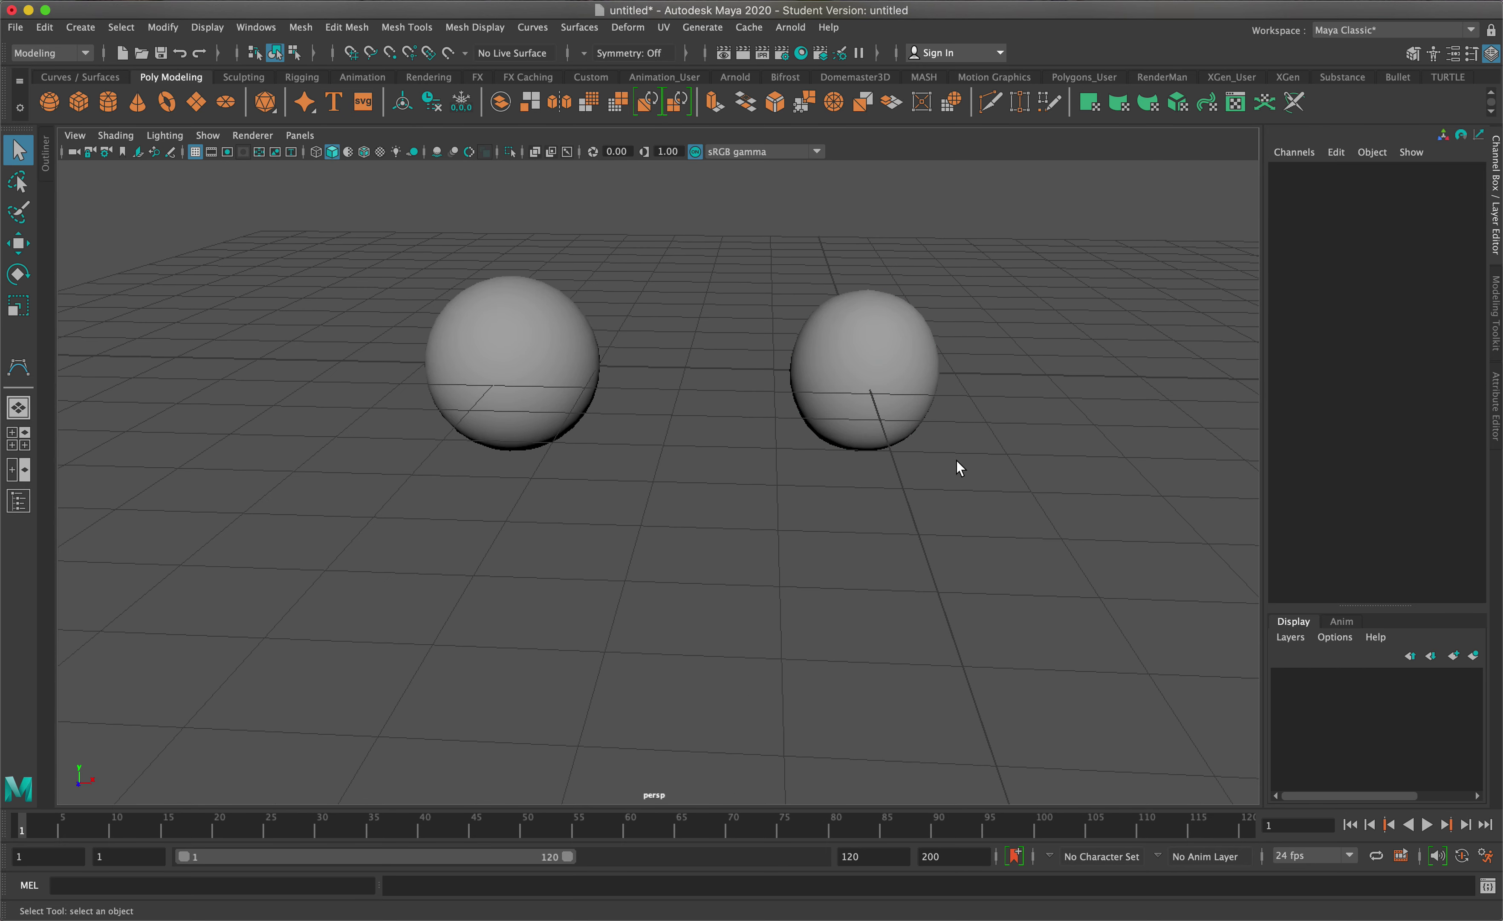
pyautogui.click(912, 427)
pyautogui.press('1')
pyautogui.click(949, 432)
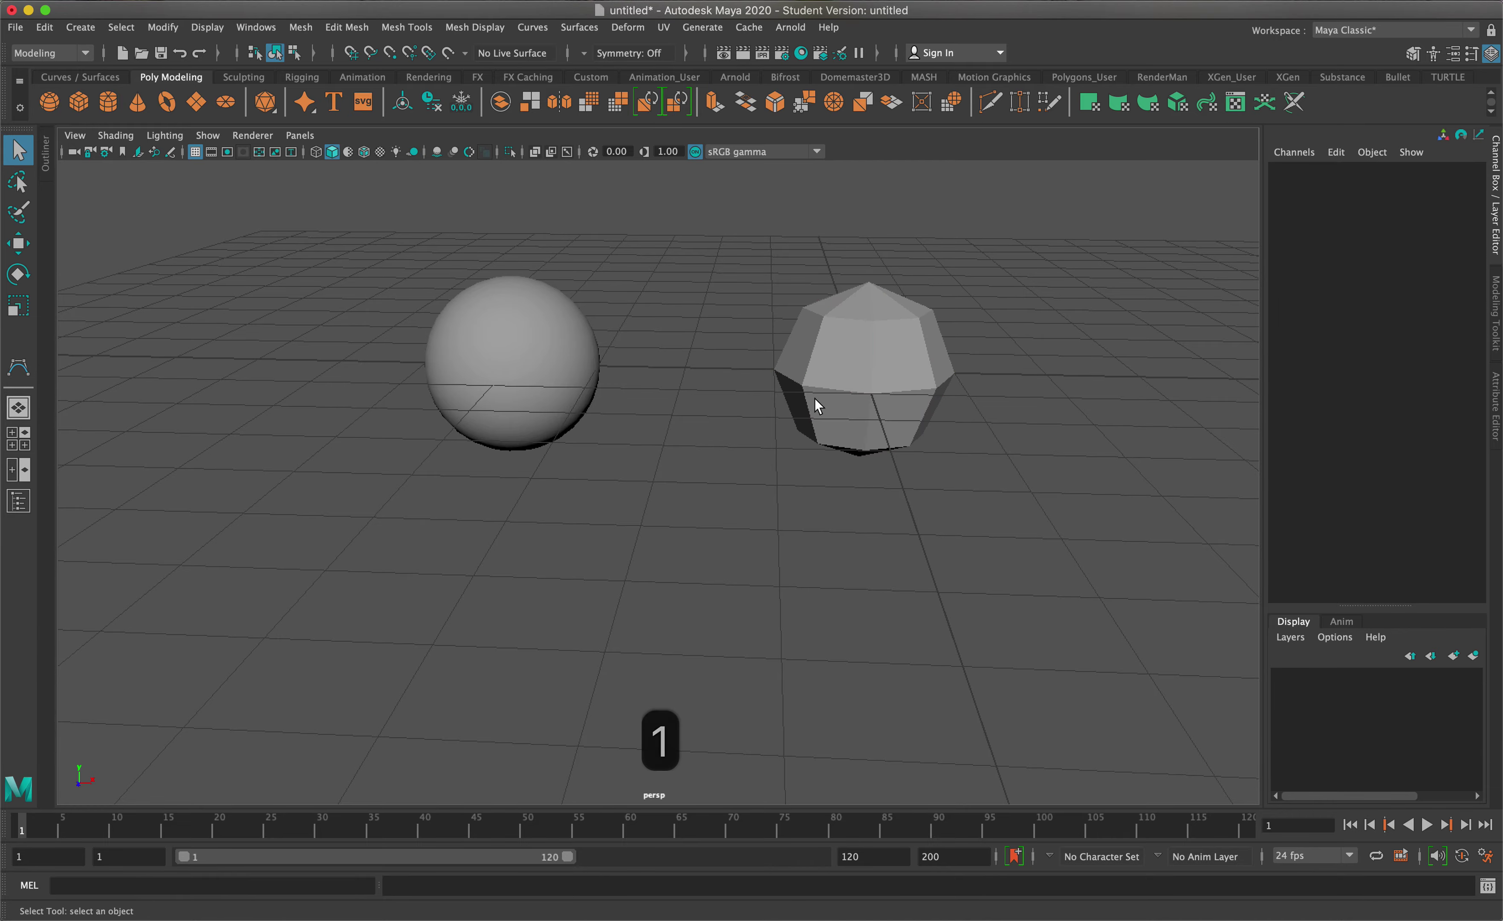
pyautogui.click(486, 284)
pyautogui.moveTo(977, 464)
pyautogui.keyDown('alt'); pyautogui.mouseDown()
pyautogui.moveTo(950, 432)
pyautogui.moveTo(927, 440)
pyautogui.moveTo(972, 463)
pyautogui.mouseUp(); pyautogui.keyUp('alt')
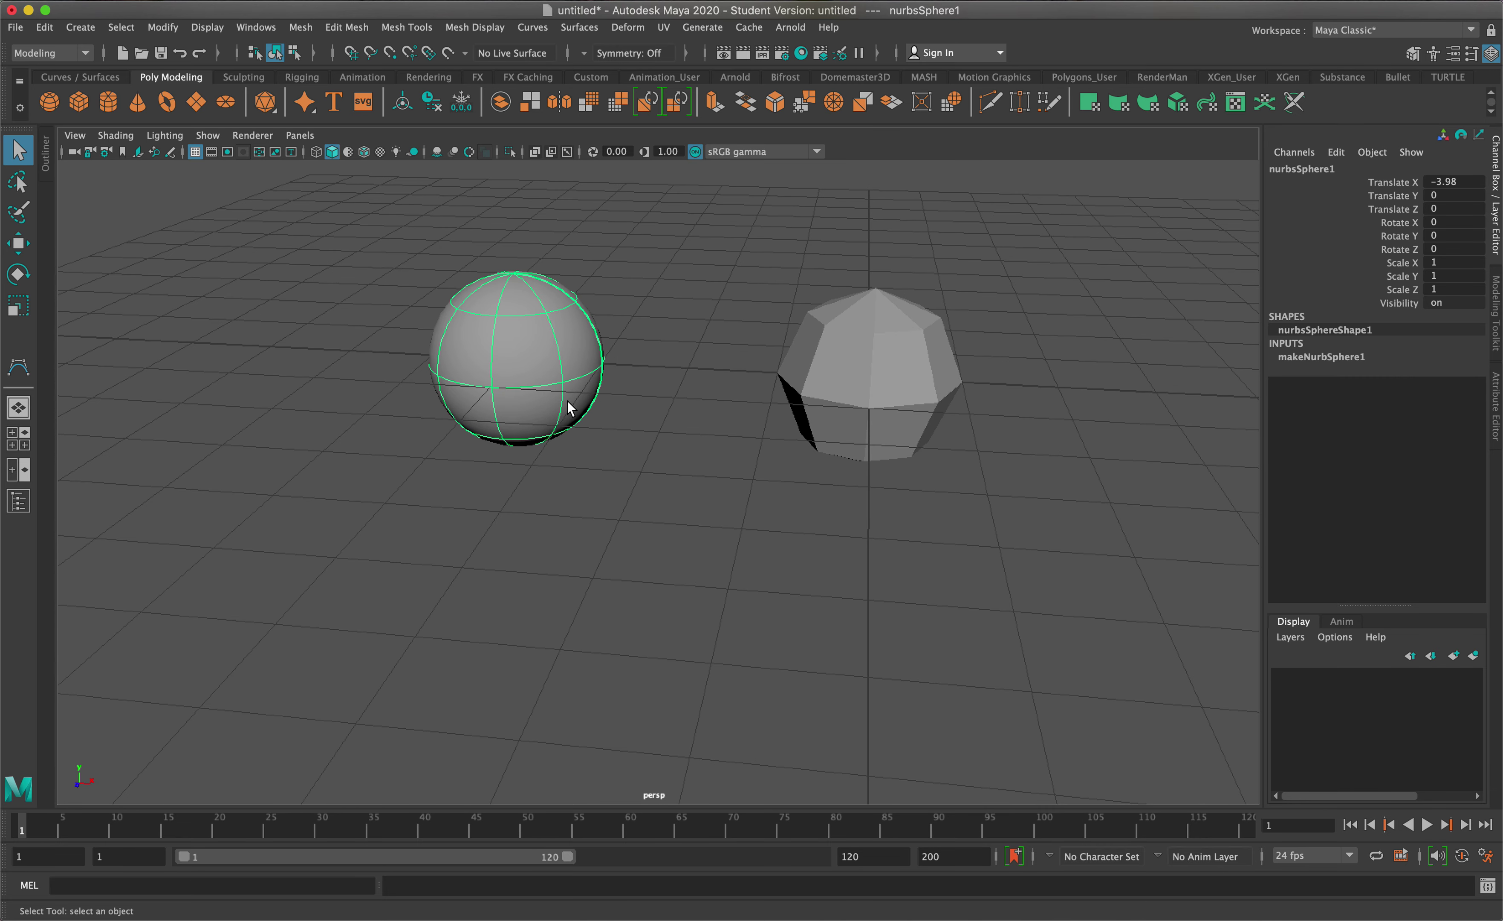
pyautogui.click(895, 387)
pyautogui.click(501, 365)
pyautogui.click(820, 341)
pyautogui.click(437, 328)
pyautogui.click(808, 339)
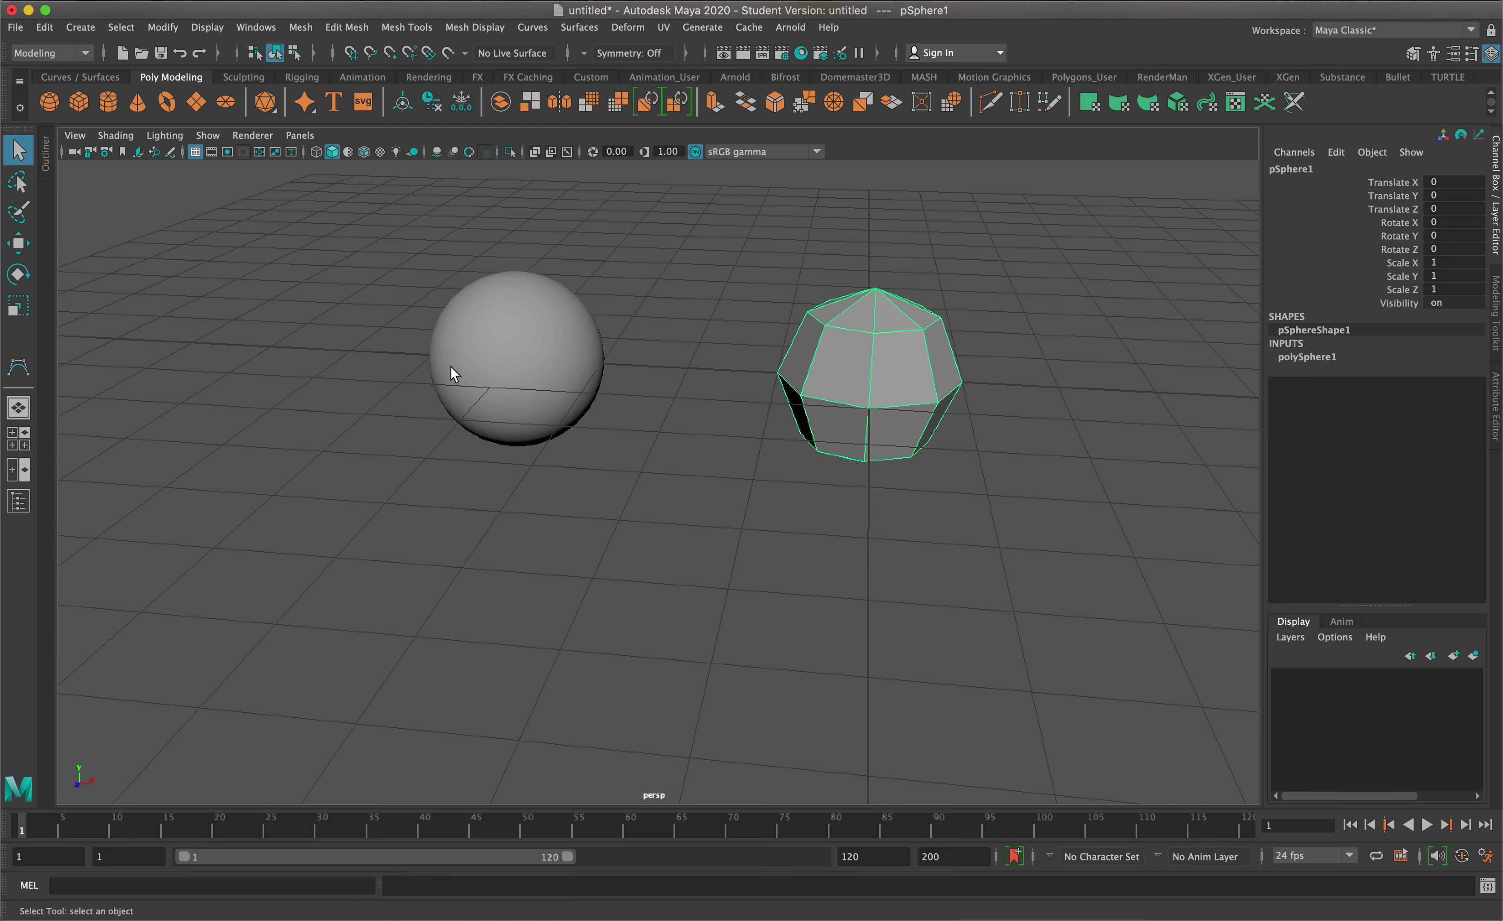
# Step: Delete both spheres, create a polygon cube at the origin, and expand its polyCube1 attributes
pyautogui.moveTo(969, 476); pyautogui.dragTo(518, 367)
pyautogui.press('BackSpace')
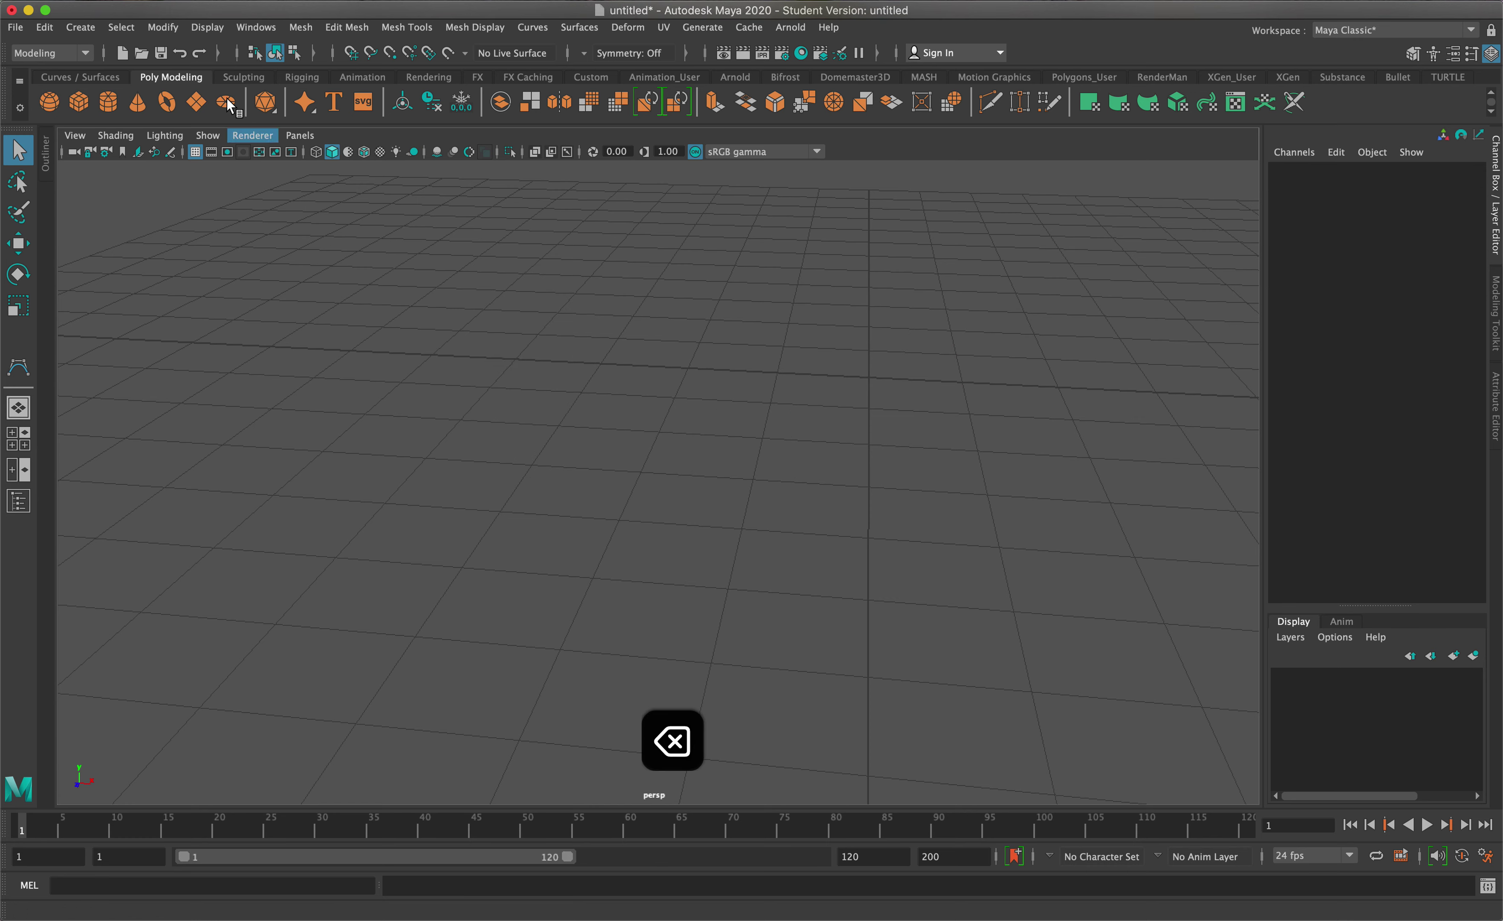
pyautogui.click(80, 27)
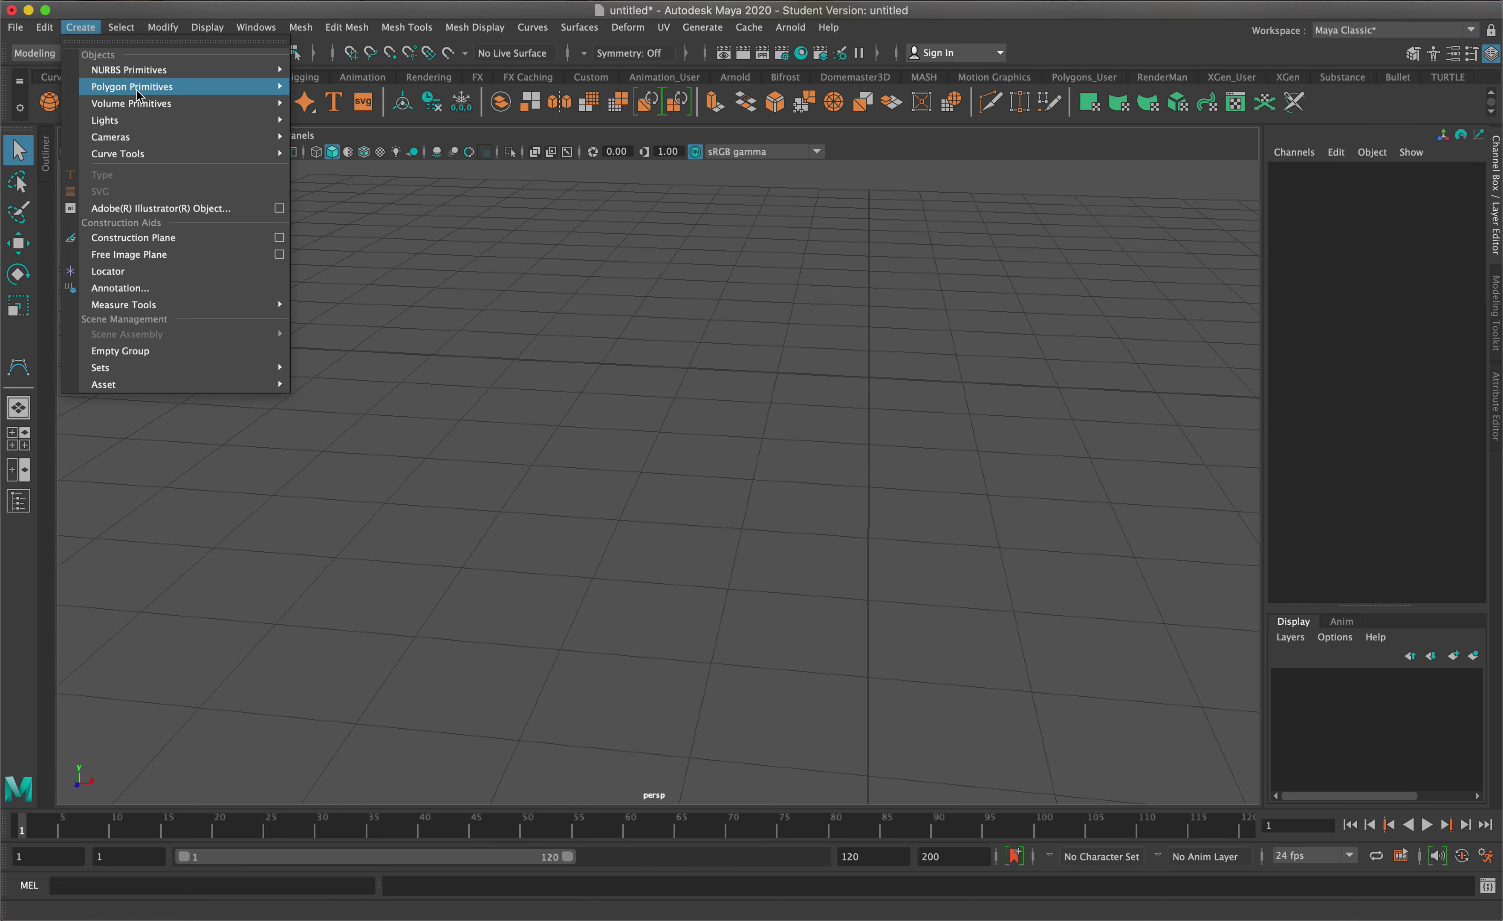
pyautogui.moveTo(228, 85)
pyautogui.click(330, 103)
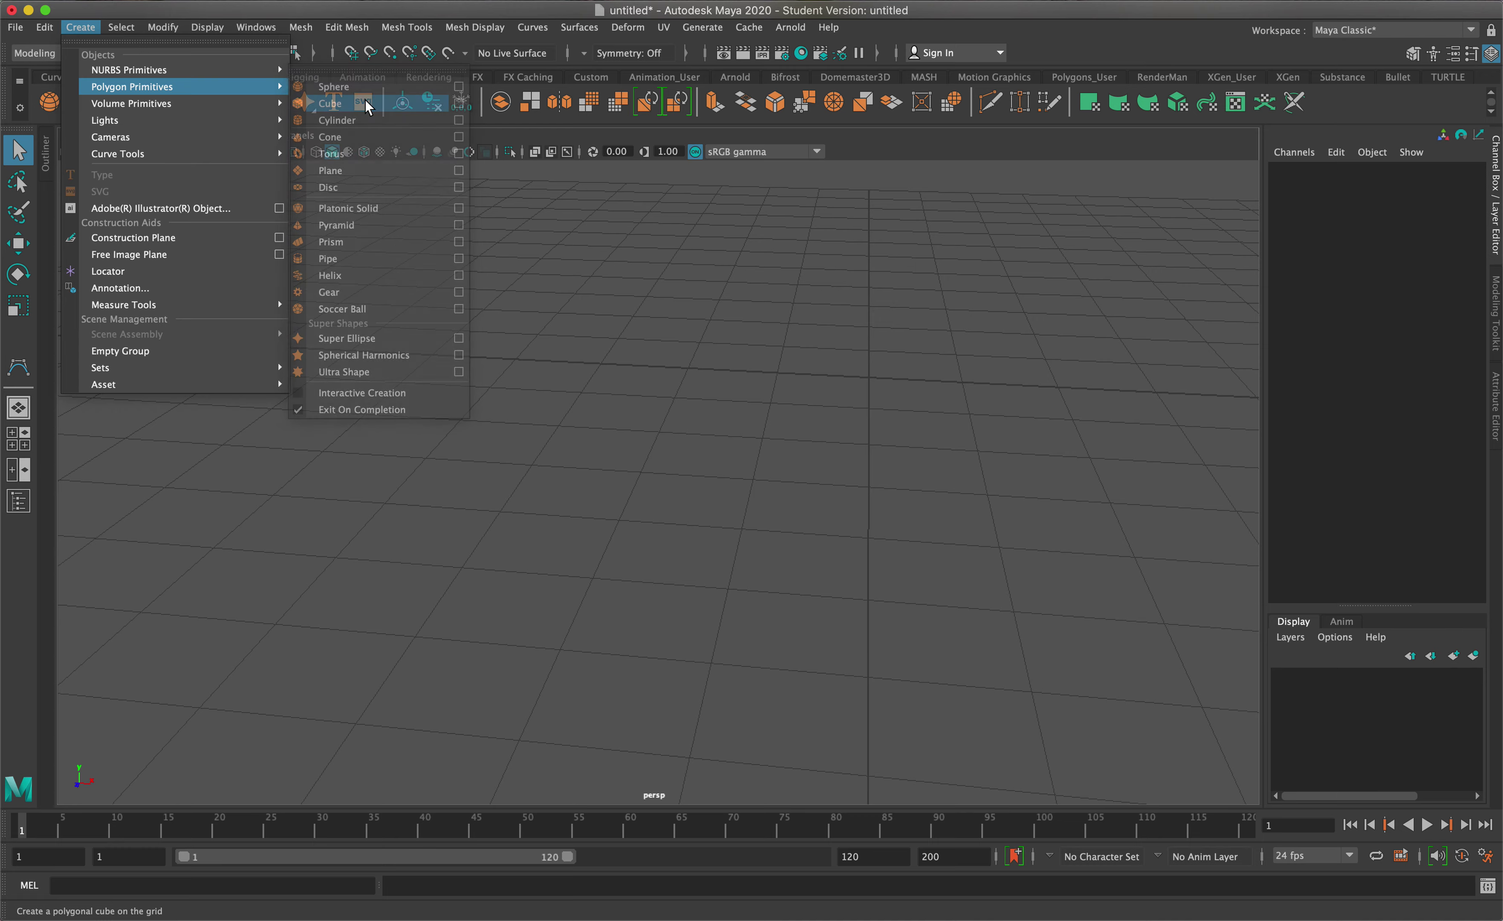
pyautogui.keyDown('alt'); pyautogui.moveTo(1111, 413); pyautogui.dragTo(1105, 410); pyautogui.keyUp('alt')
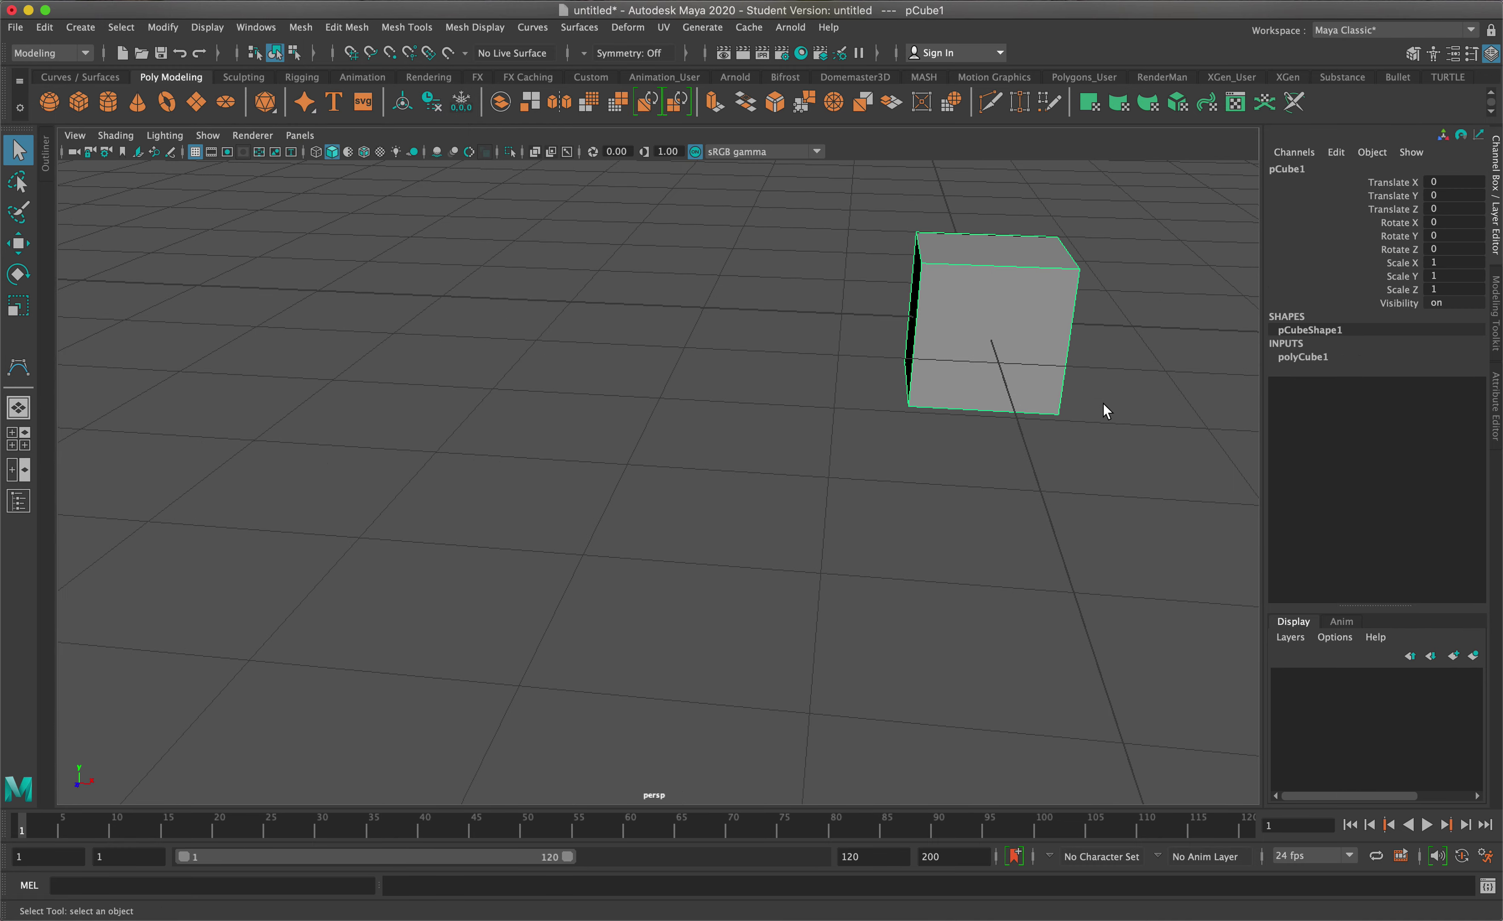
pyautogui.keyDown('alt'); pyautogui.moveTo(1105, 410); pyautogui.dragTo(744, 462, button='middle'); pyautogui.keyUp('alt')
pyautogui.scroll(-8, 698, 450)
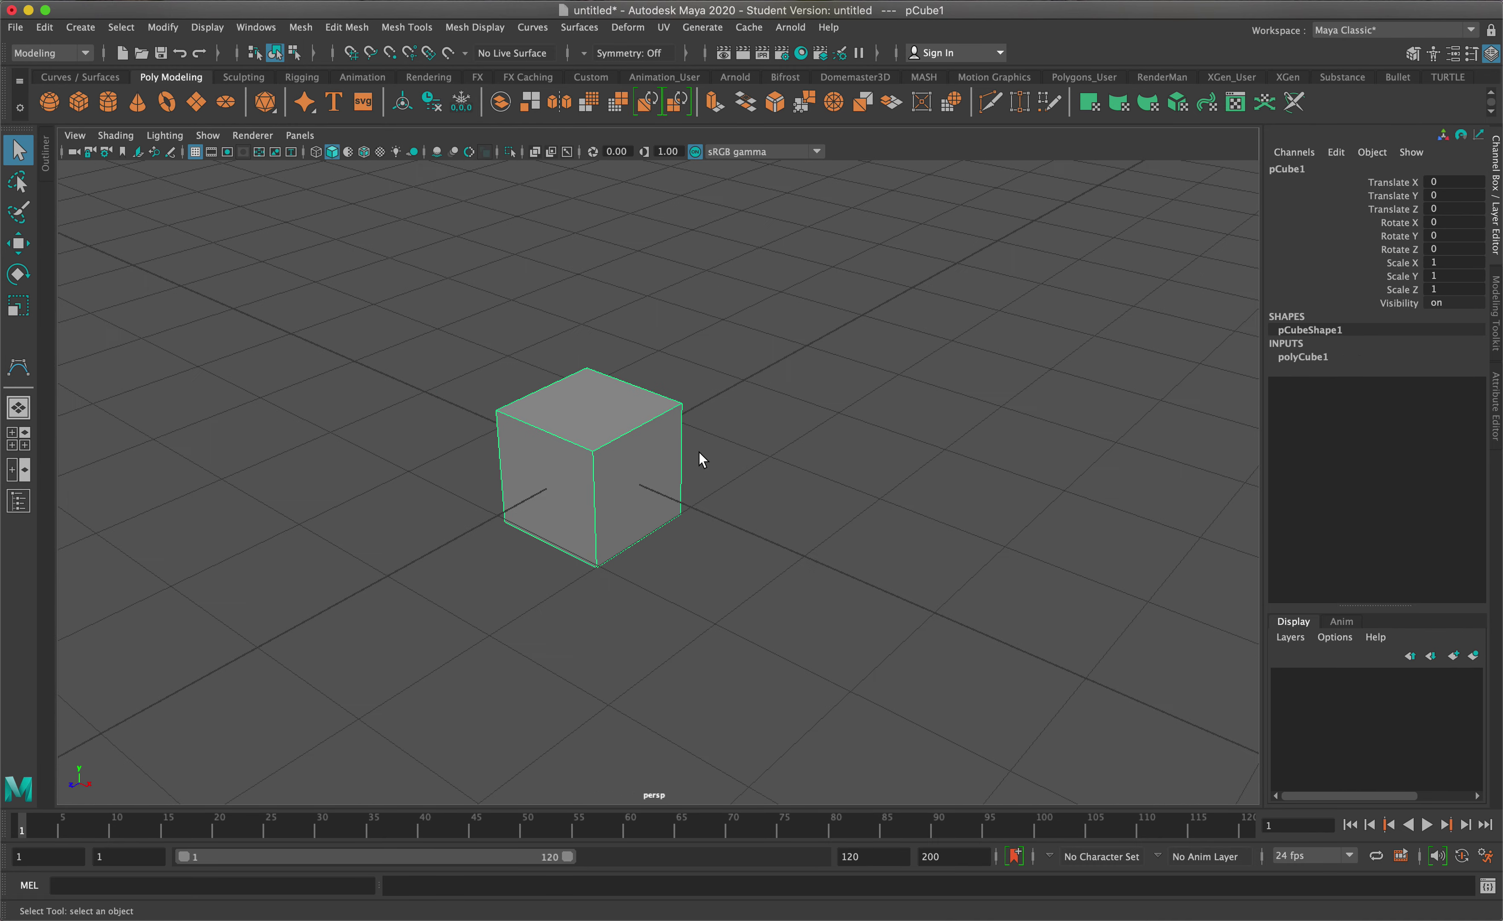
pyautogui.keyDown('alt'); pyautogui.moveTo(712, 454); pyautogui.dragTo(1120, 384); pyautogui.keyUp('alt')
pyautogui.click(1330, 360)
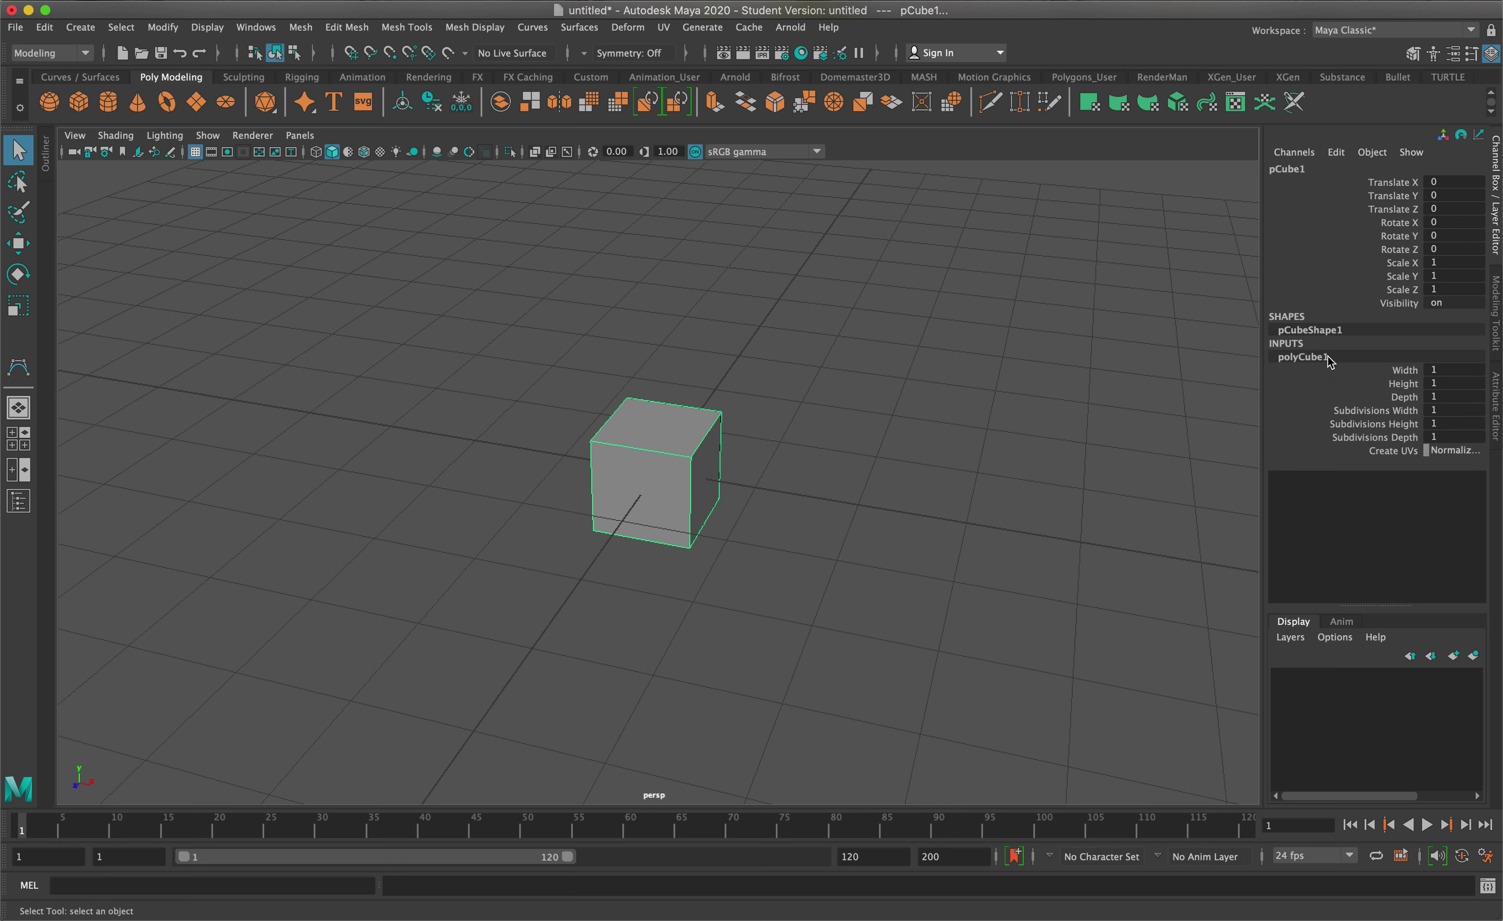
# Step: Move the cube left along X to about -2.1
pyautogui.click(679, 424)
pyautogui.press('w')
pyautogui.moveTo(736, 484); pyautogui.dragTo(495, 443)
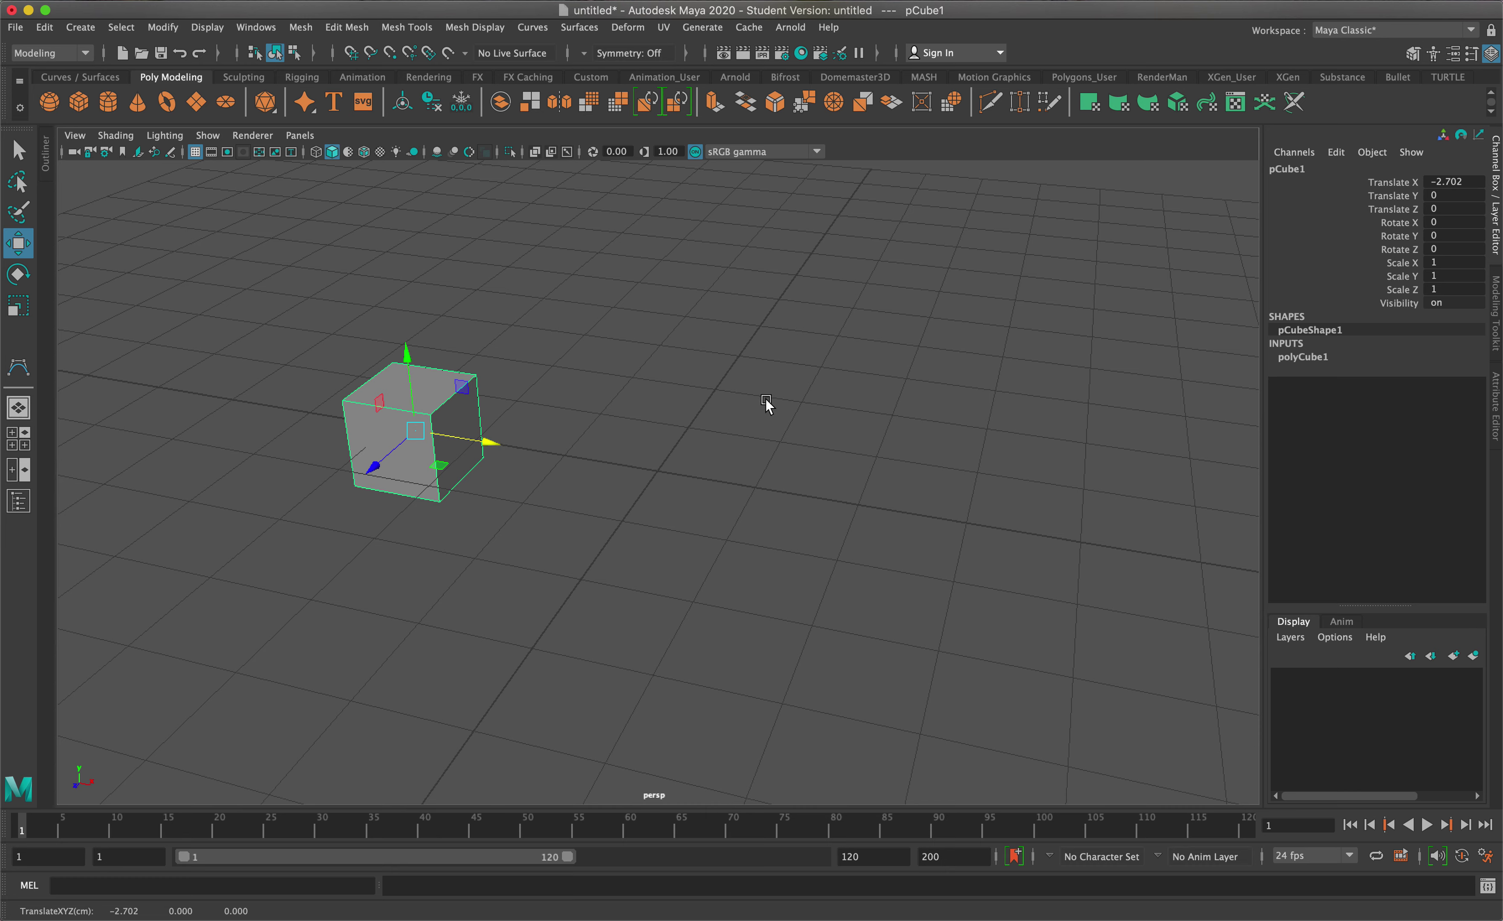
pyautogui.press('d')
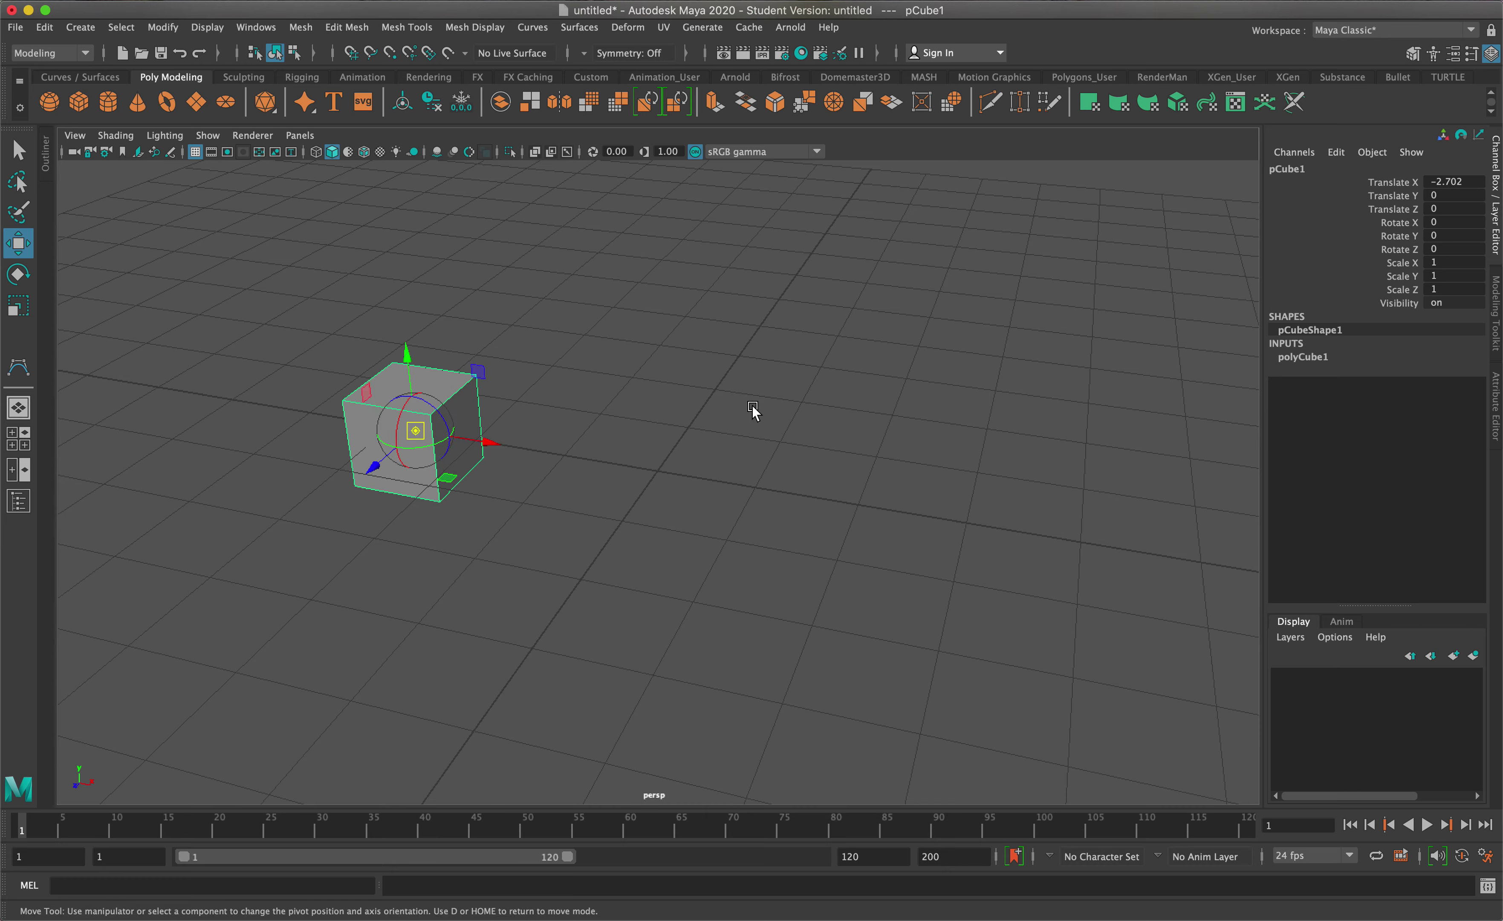
pyautogui.press('super+z')
pyautogui.press('d')
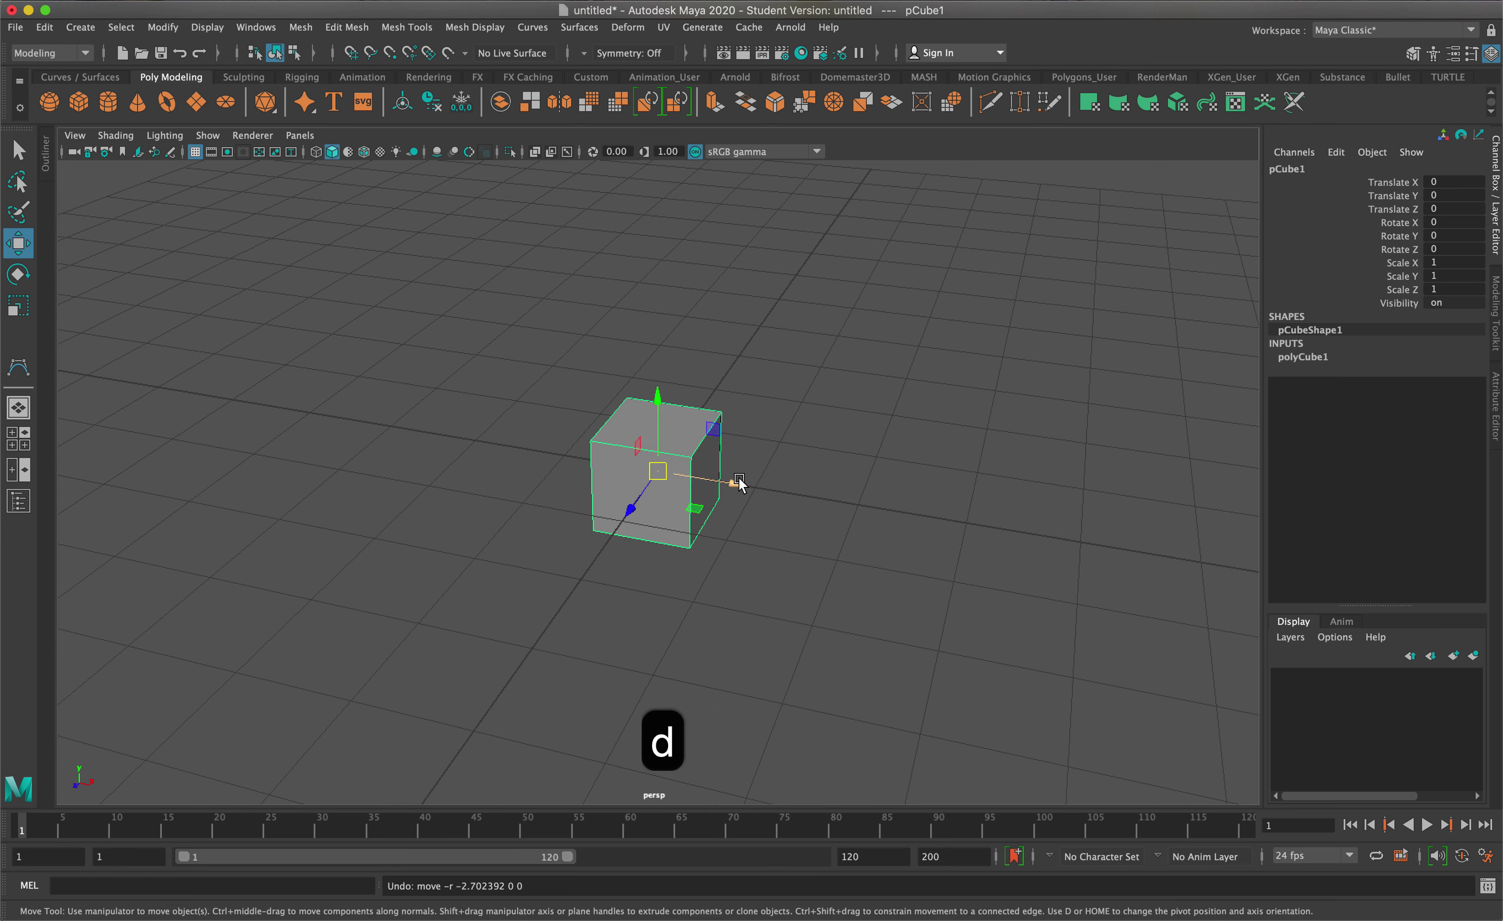
pyautogui.moveTo(734, 484); pyautogui.dragTo(523, 510)
# Step: Create a second cube with 4 subdivisions on width, height and depth
pyautogui.press('g')
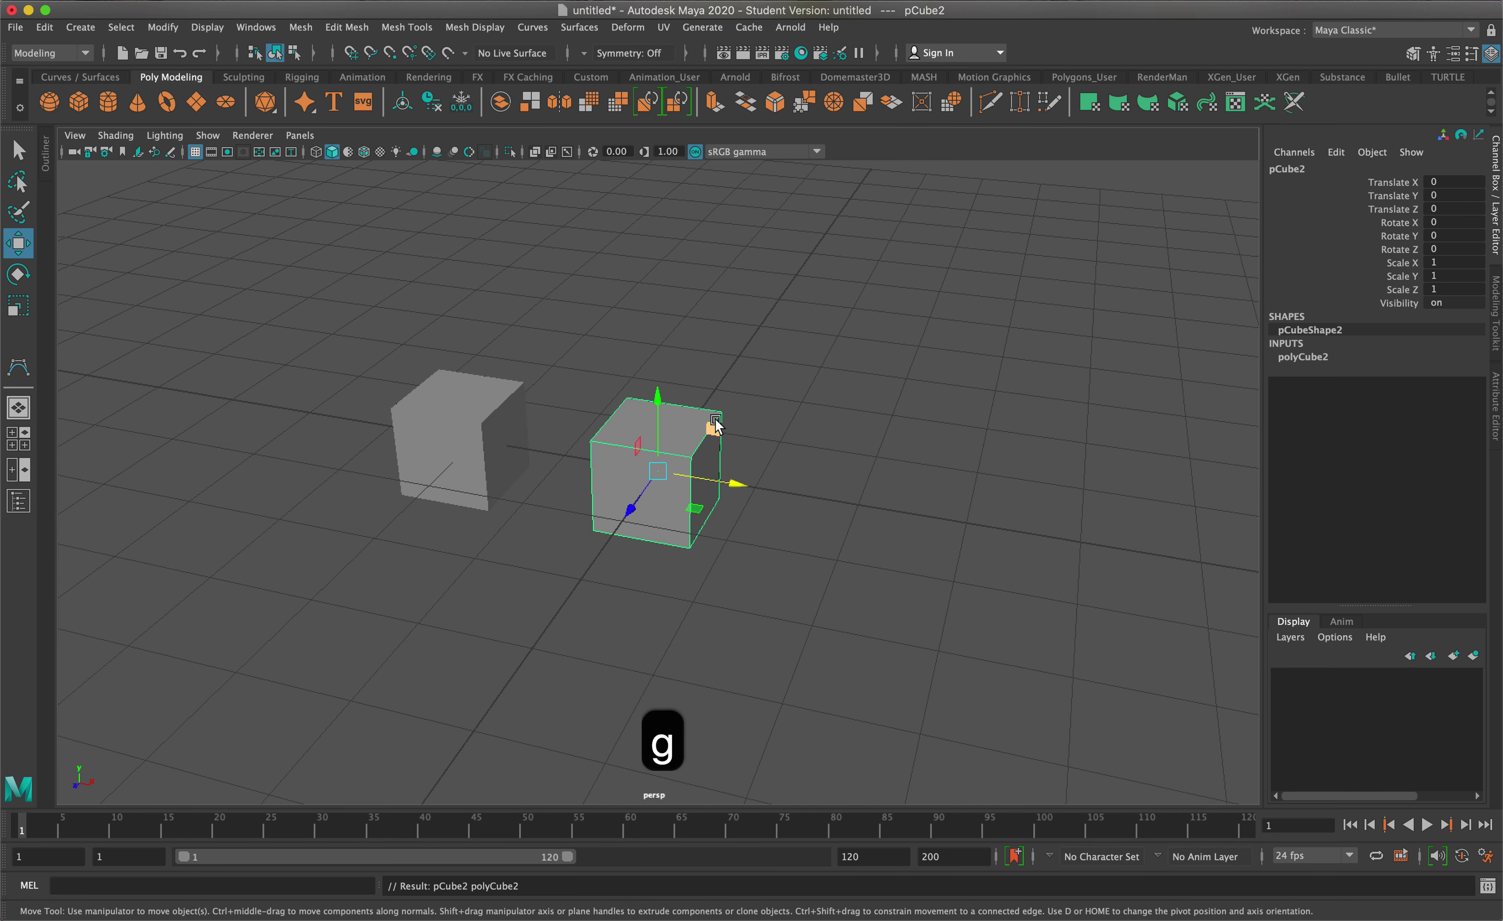
pyautogui.click(1323, 358)
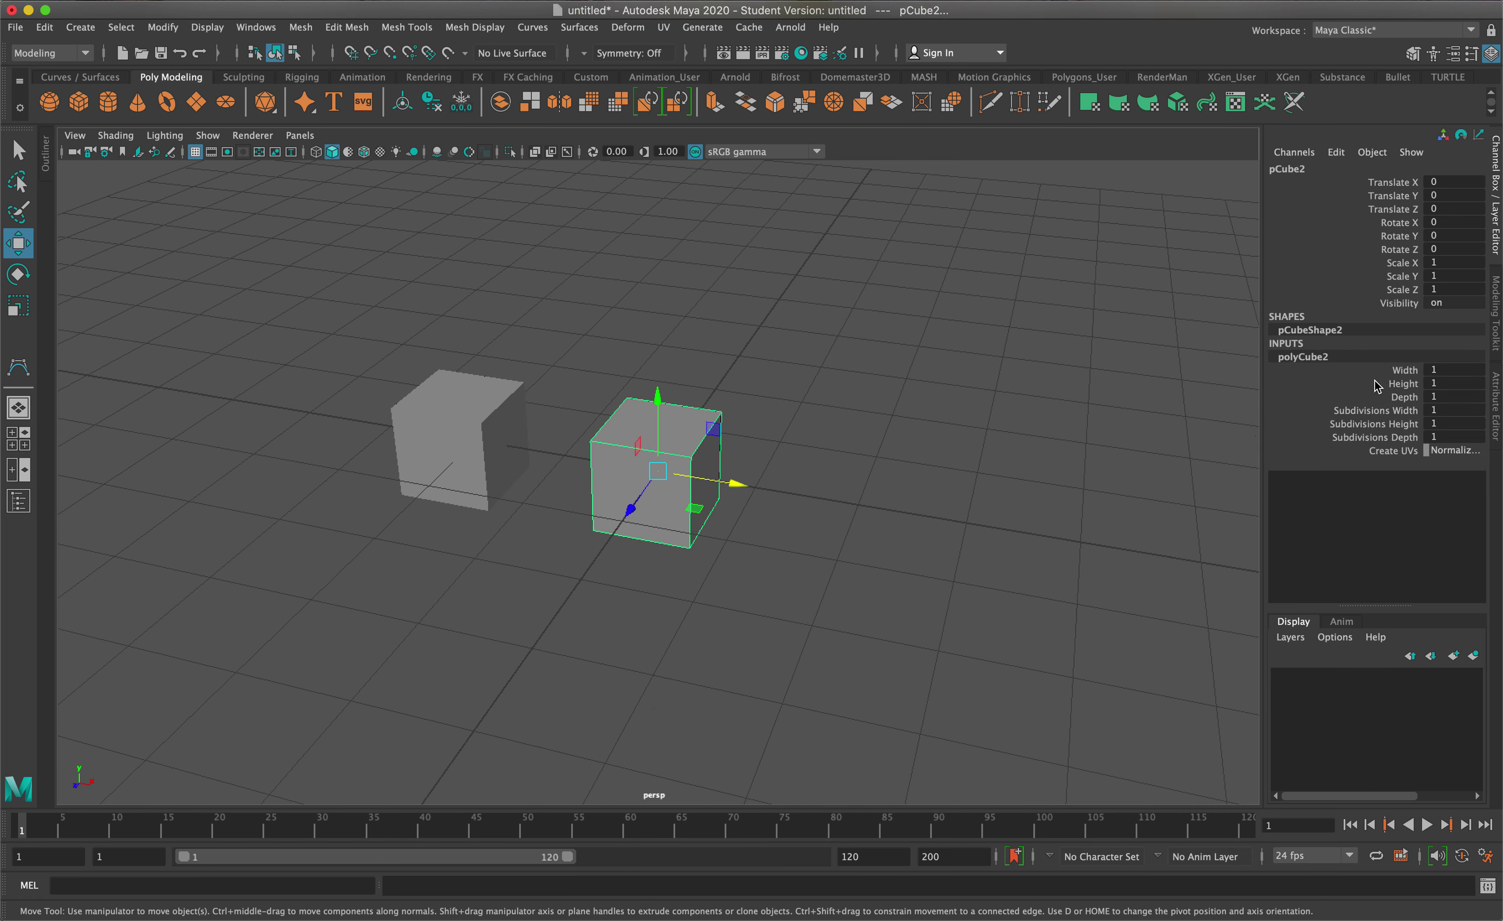
pyautogui.moveTo(1411, 413); pyautogui.dragTo(1423, 436)
pyautogui.click(1448, 435)
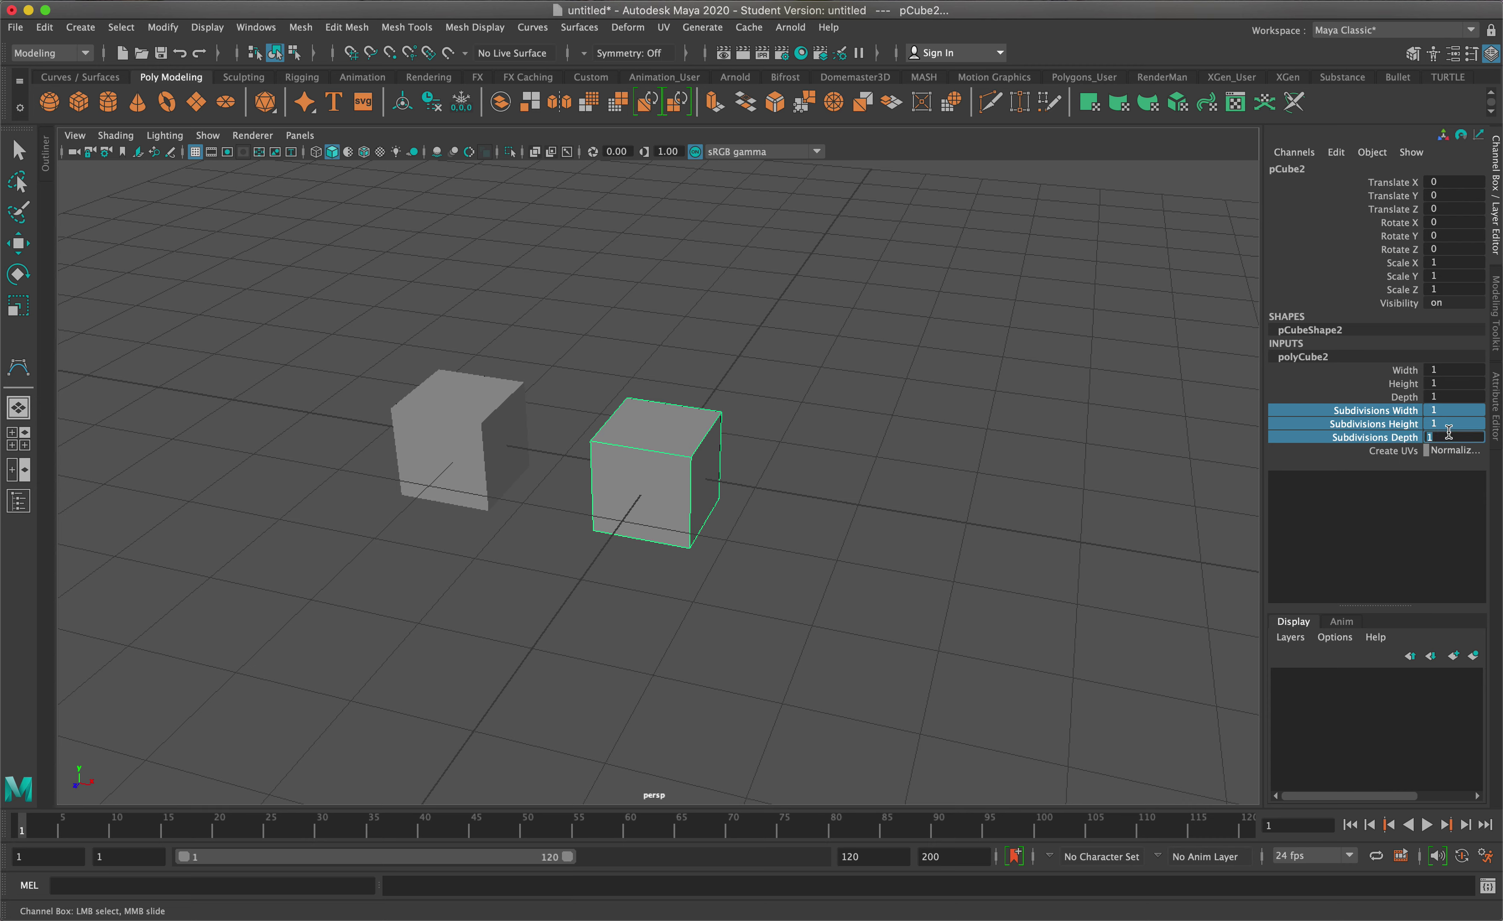
pyautogui.write('4')
pyautogui.press('Return')
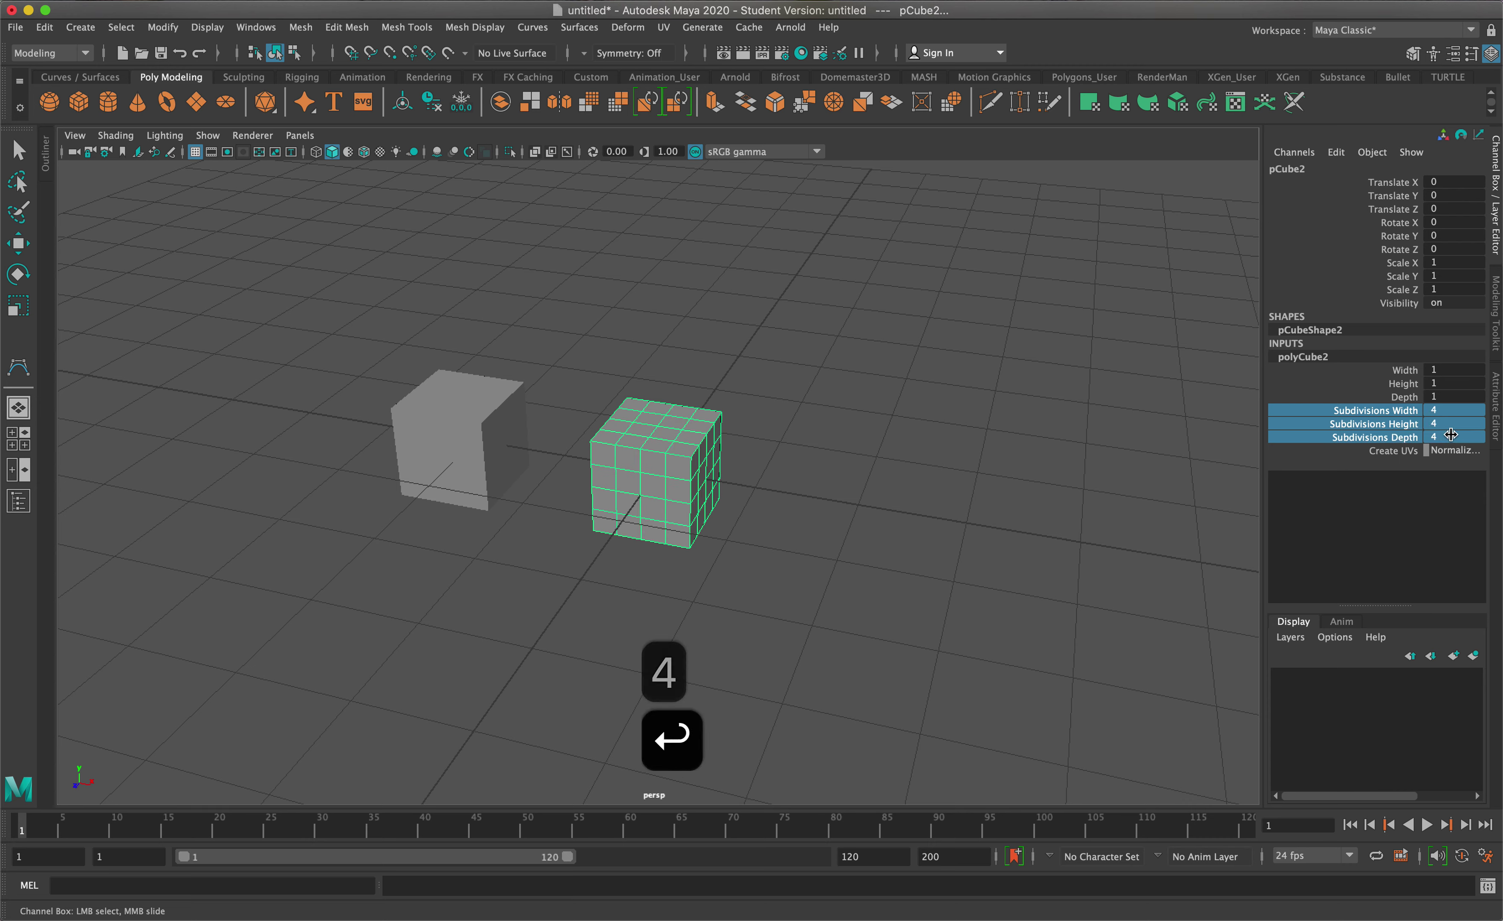
pyautogui.click(794, 487)
pyautogui.press('w')
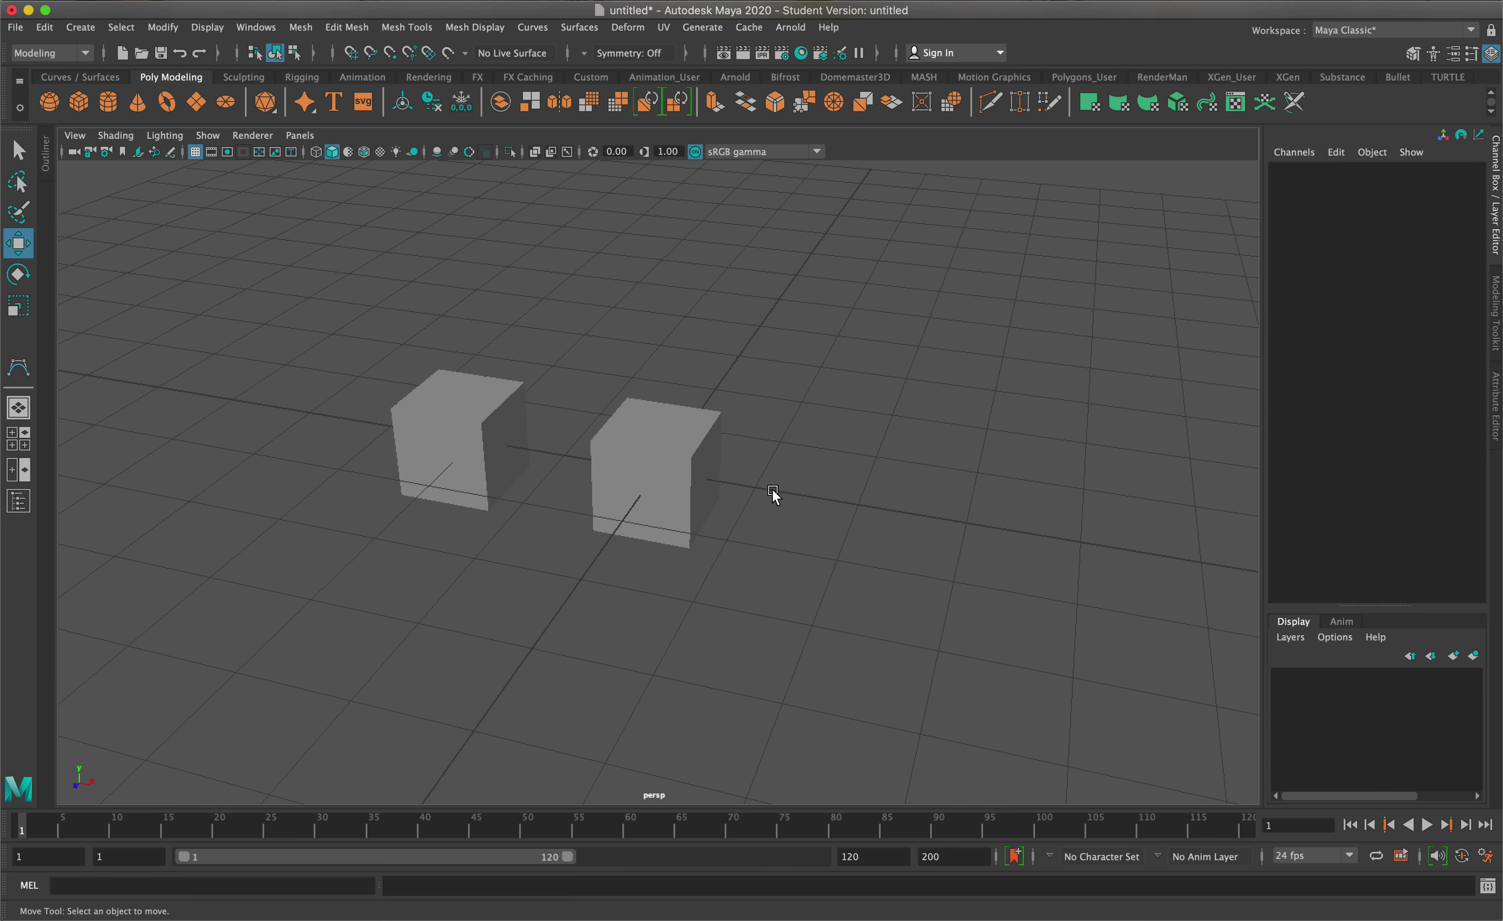
pyautogui.click(623, 501)
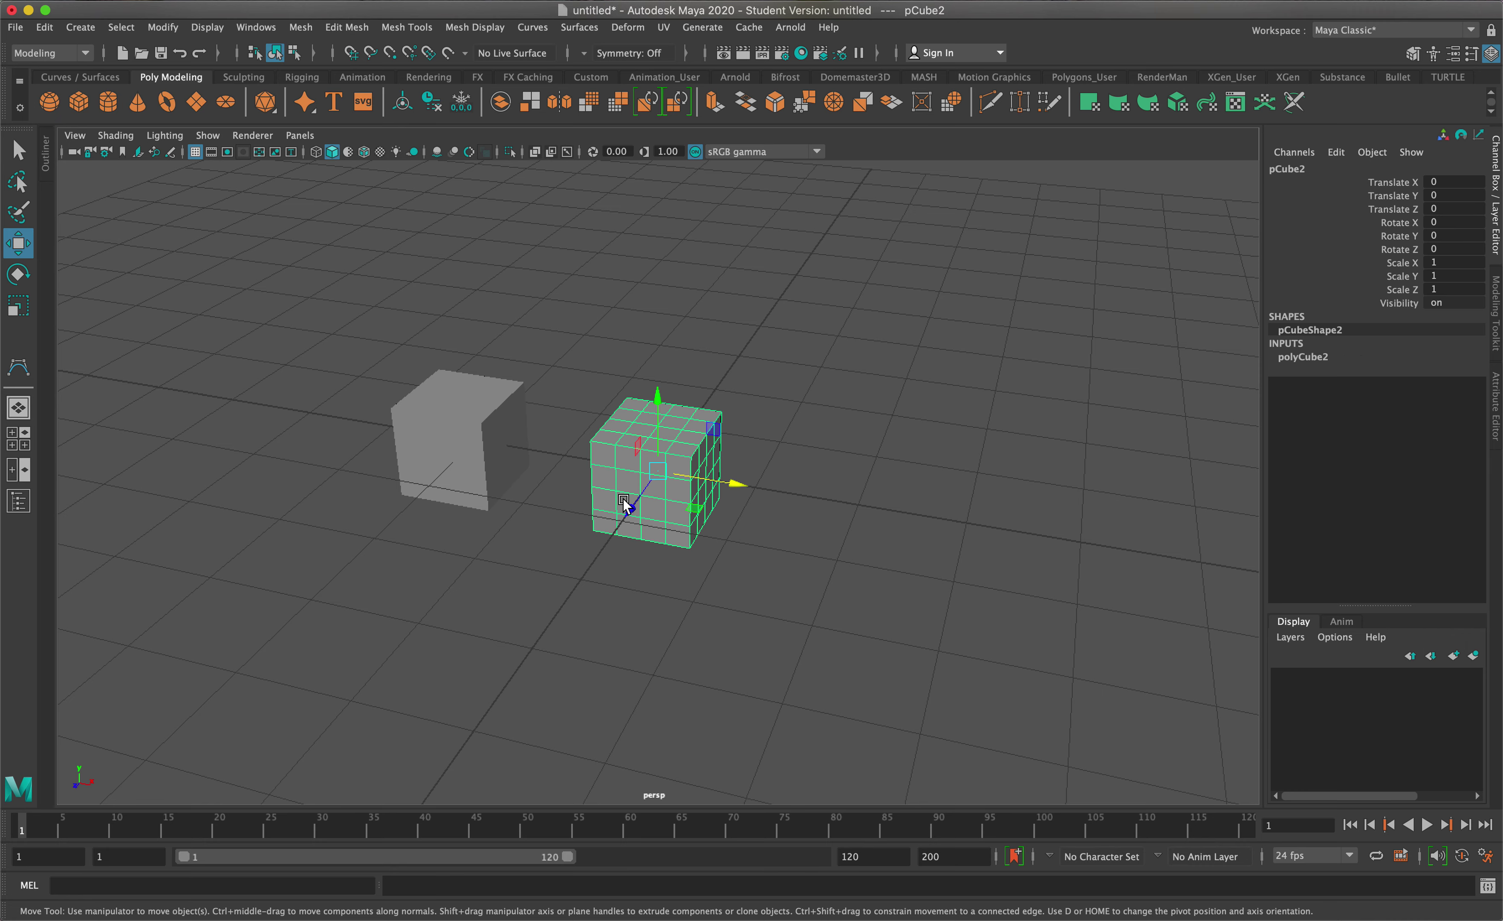
# Step: Add a third cube, move it right along X, and give it 10 subdivisions per axis
pyautogui.press('g')
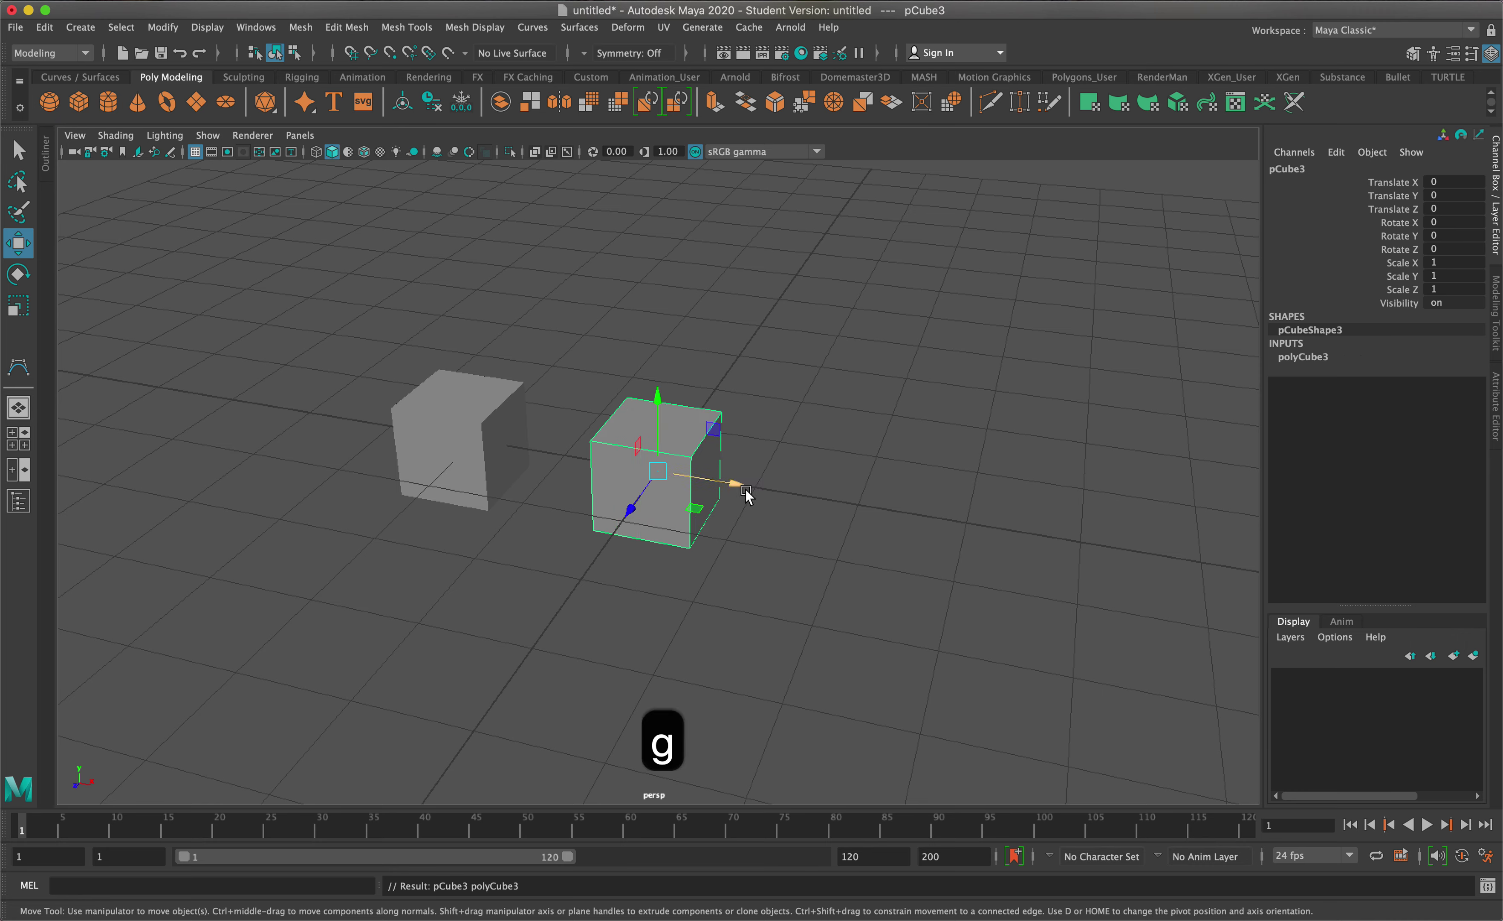
pyautogui.moveTo(738, 485); pyautogui.dragTo(923, 563)
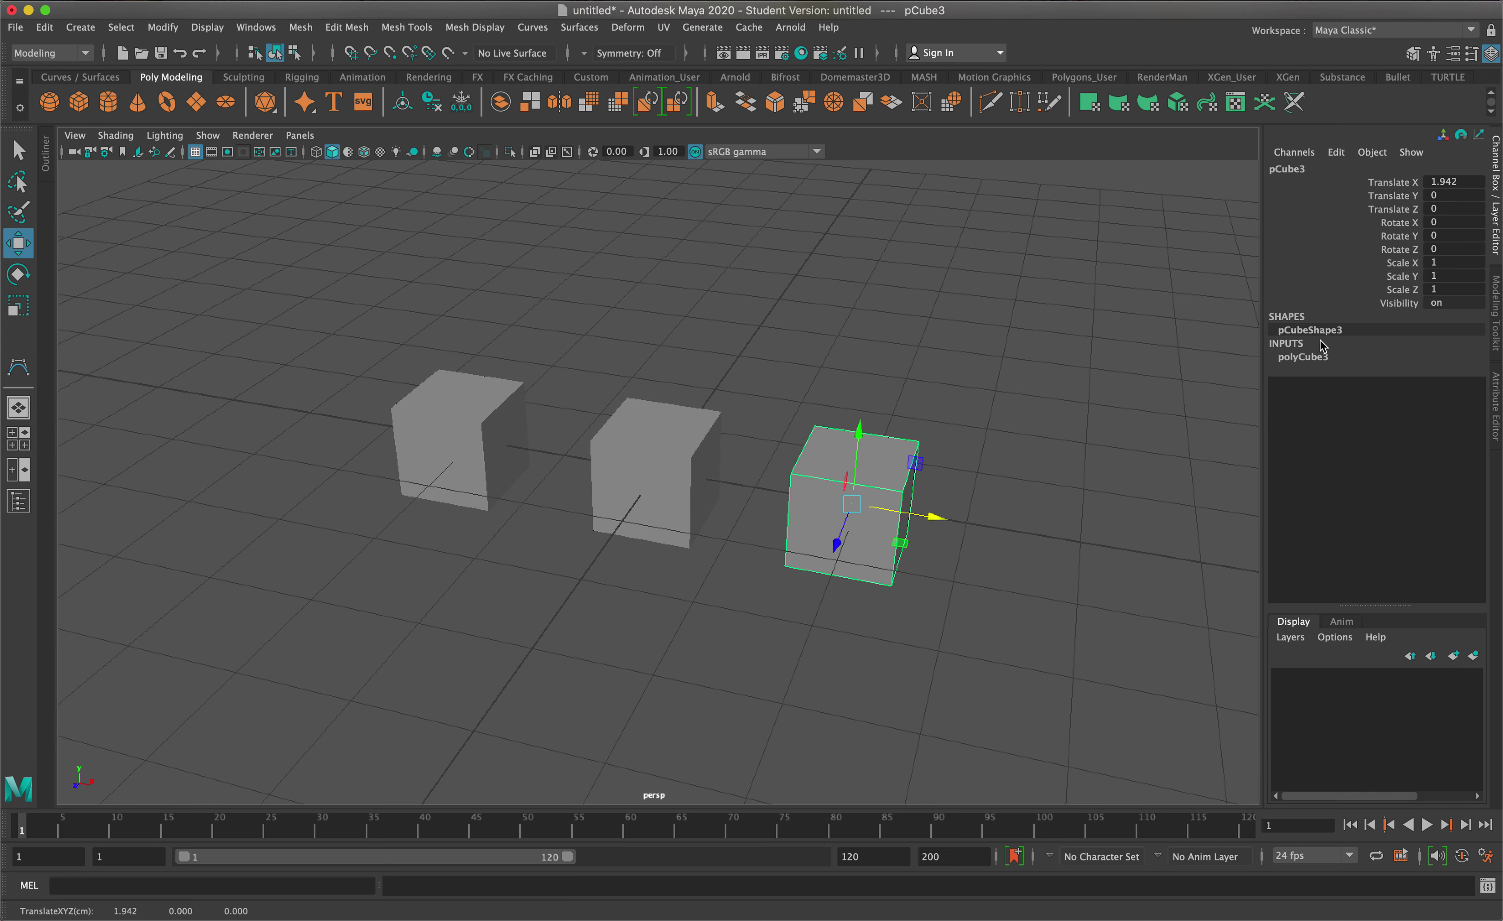
pyautogui.click(1323, 357)
pyautogui.moveTo(1421, 411); pyautogui.dragTo(1431, 440)
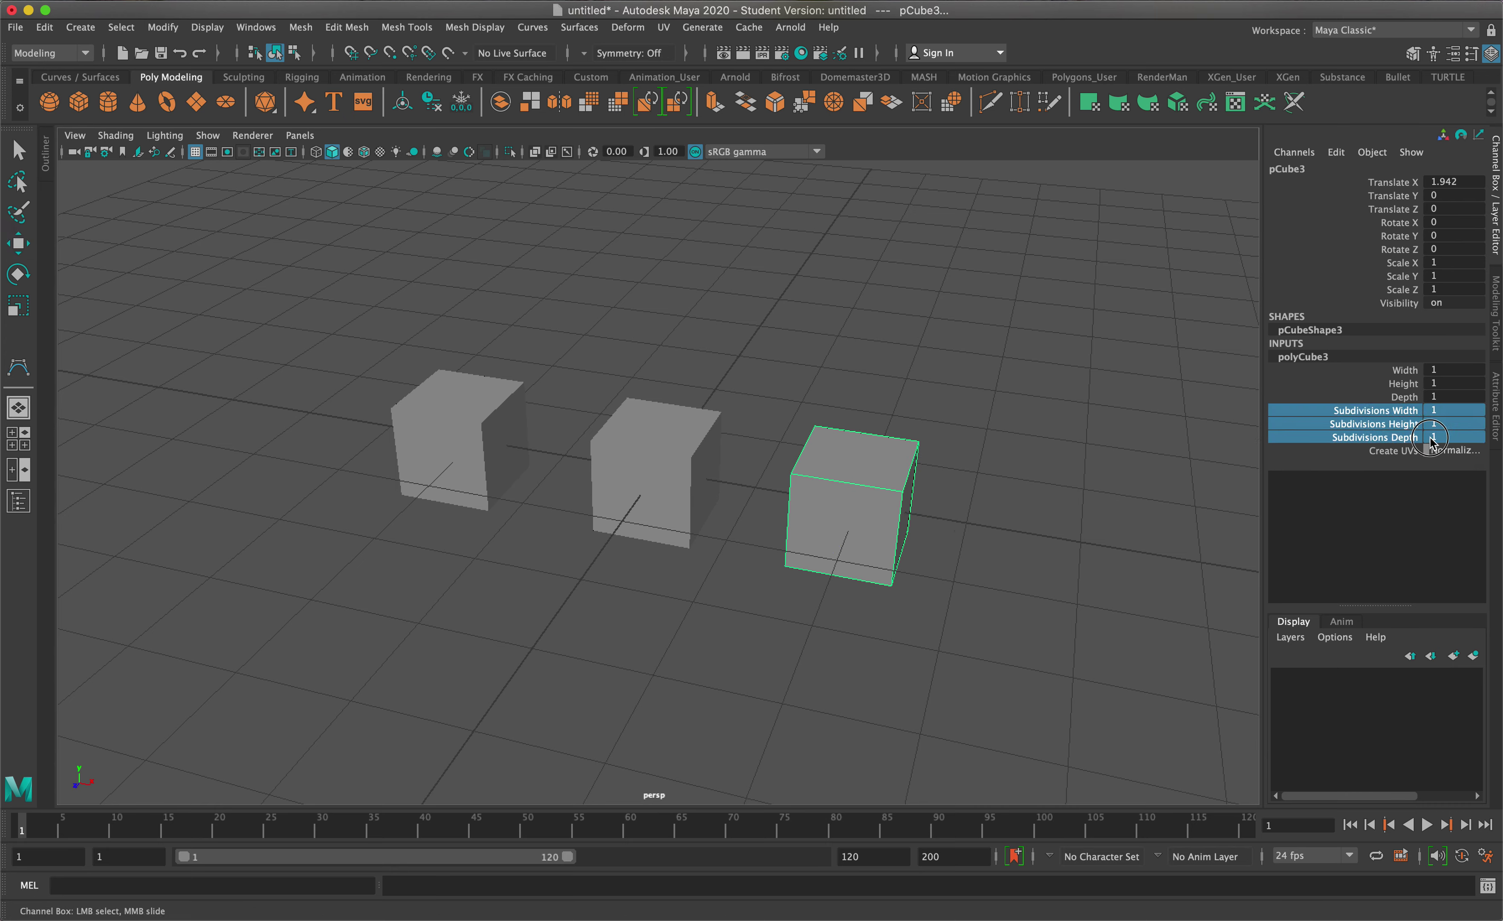
pyautogui.write('10')
pyautogui.press('Return')
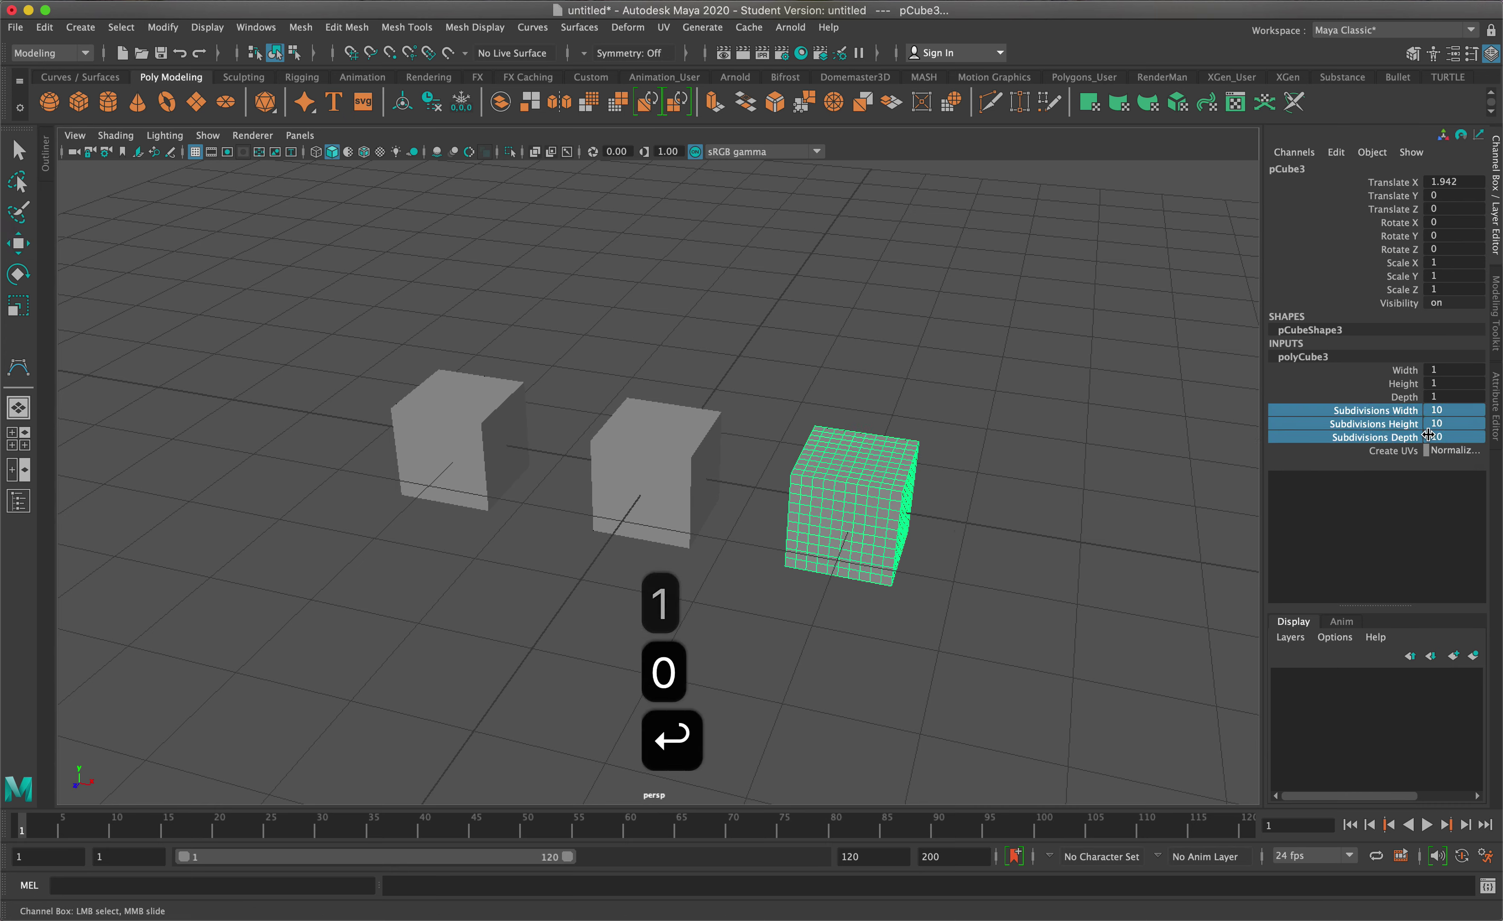
pyautogui.click(847, 412)
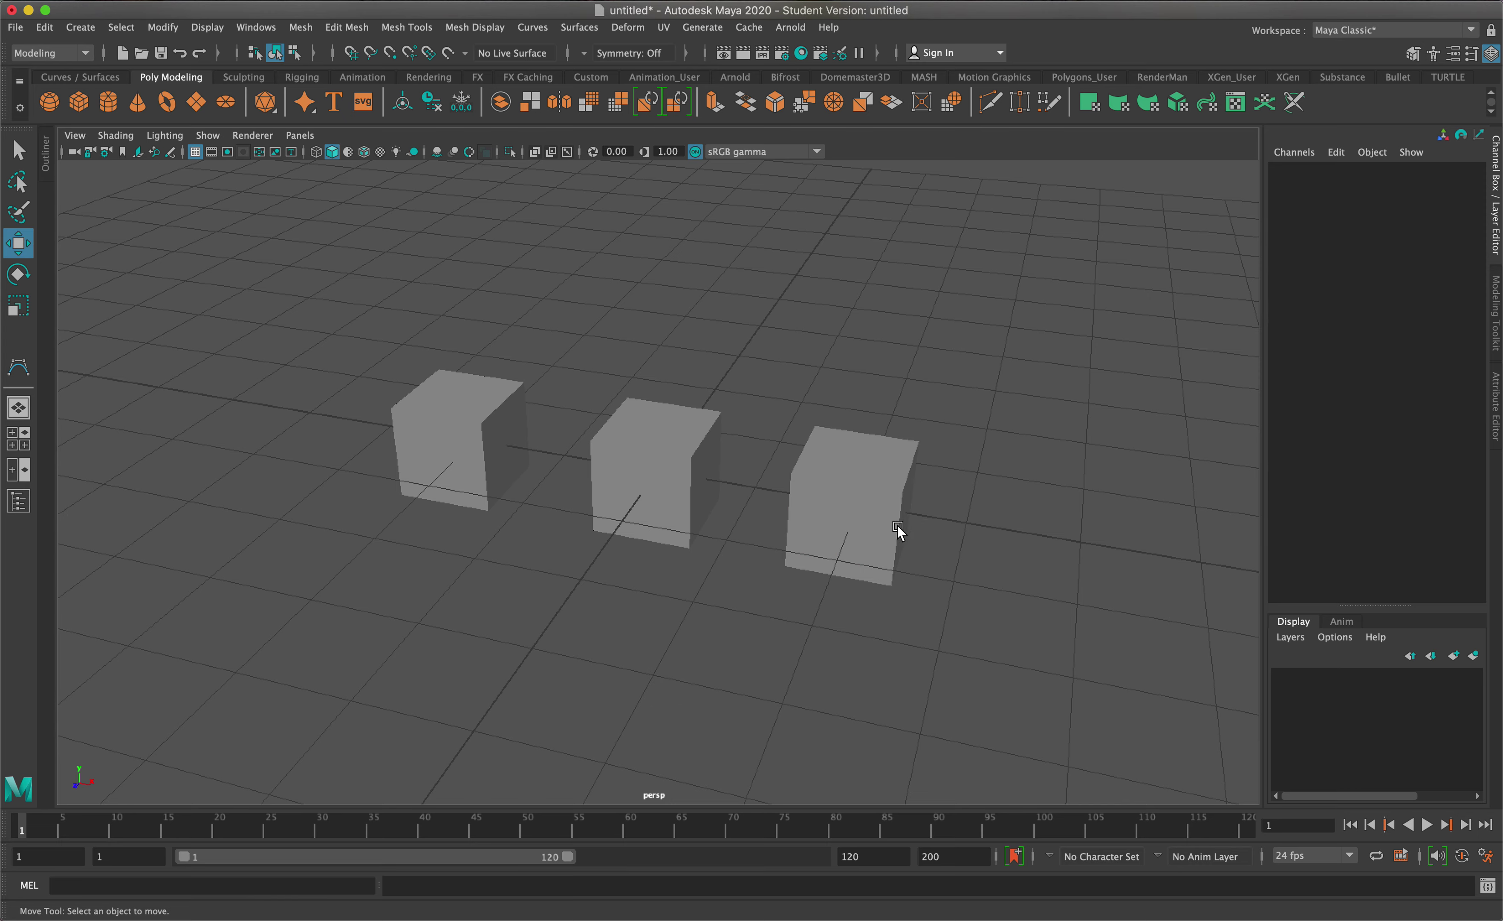
pyautogui.scroll(4, 895, 528)
pyautogui.click(961, 550)
# Step: Box-select all three cubes and show them in unsmoothed display mode 1
pyautogui.moveTo(1151, 631); pyautogui.dragTo(326, 239)
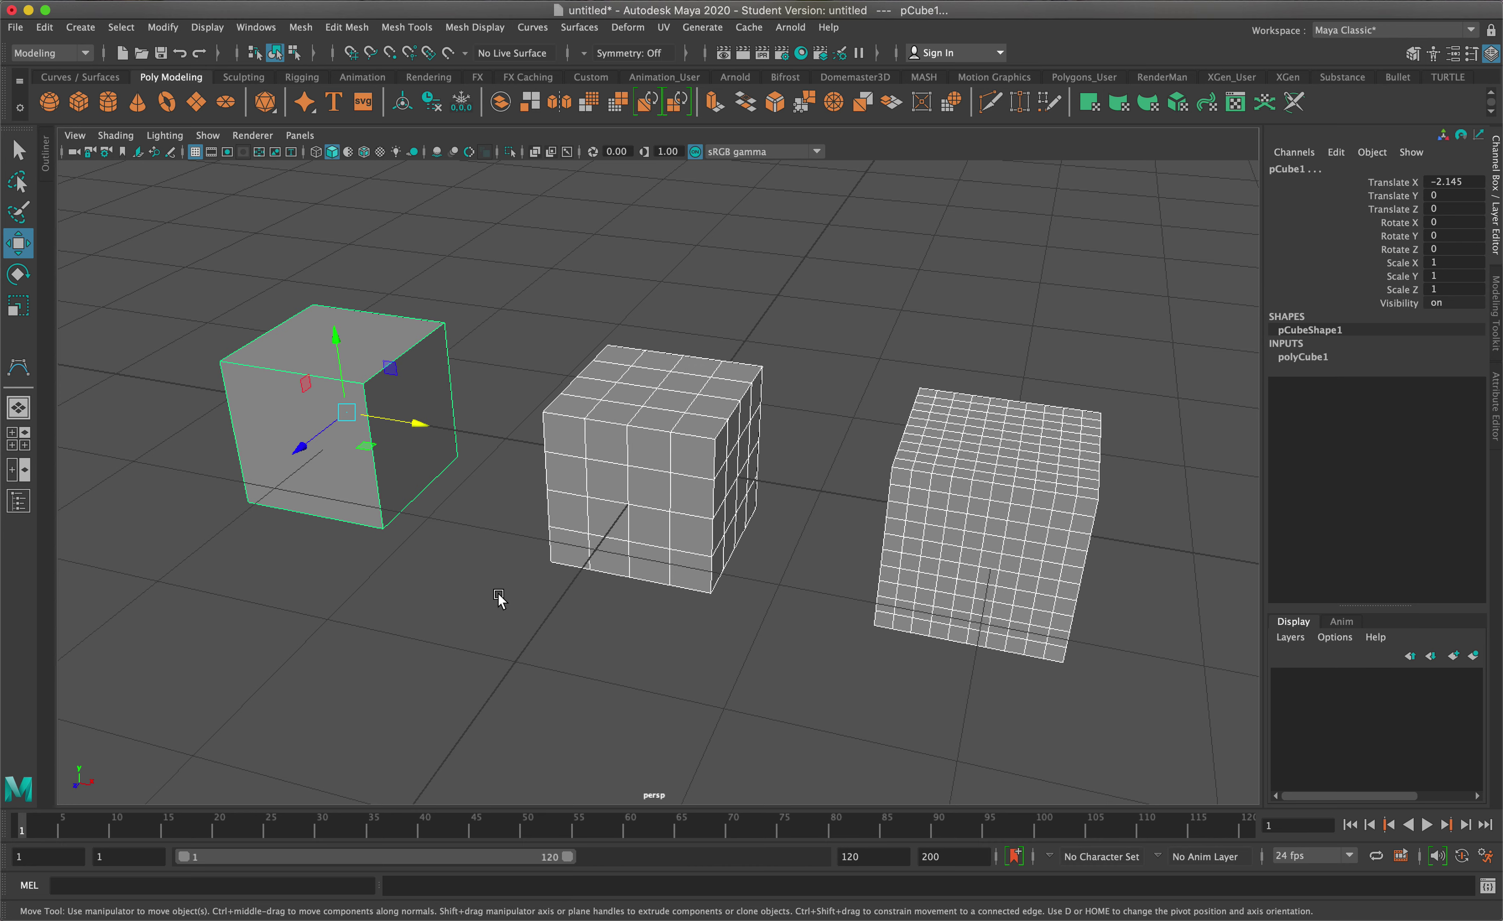
pyautogui.press('1')
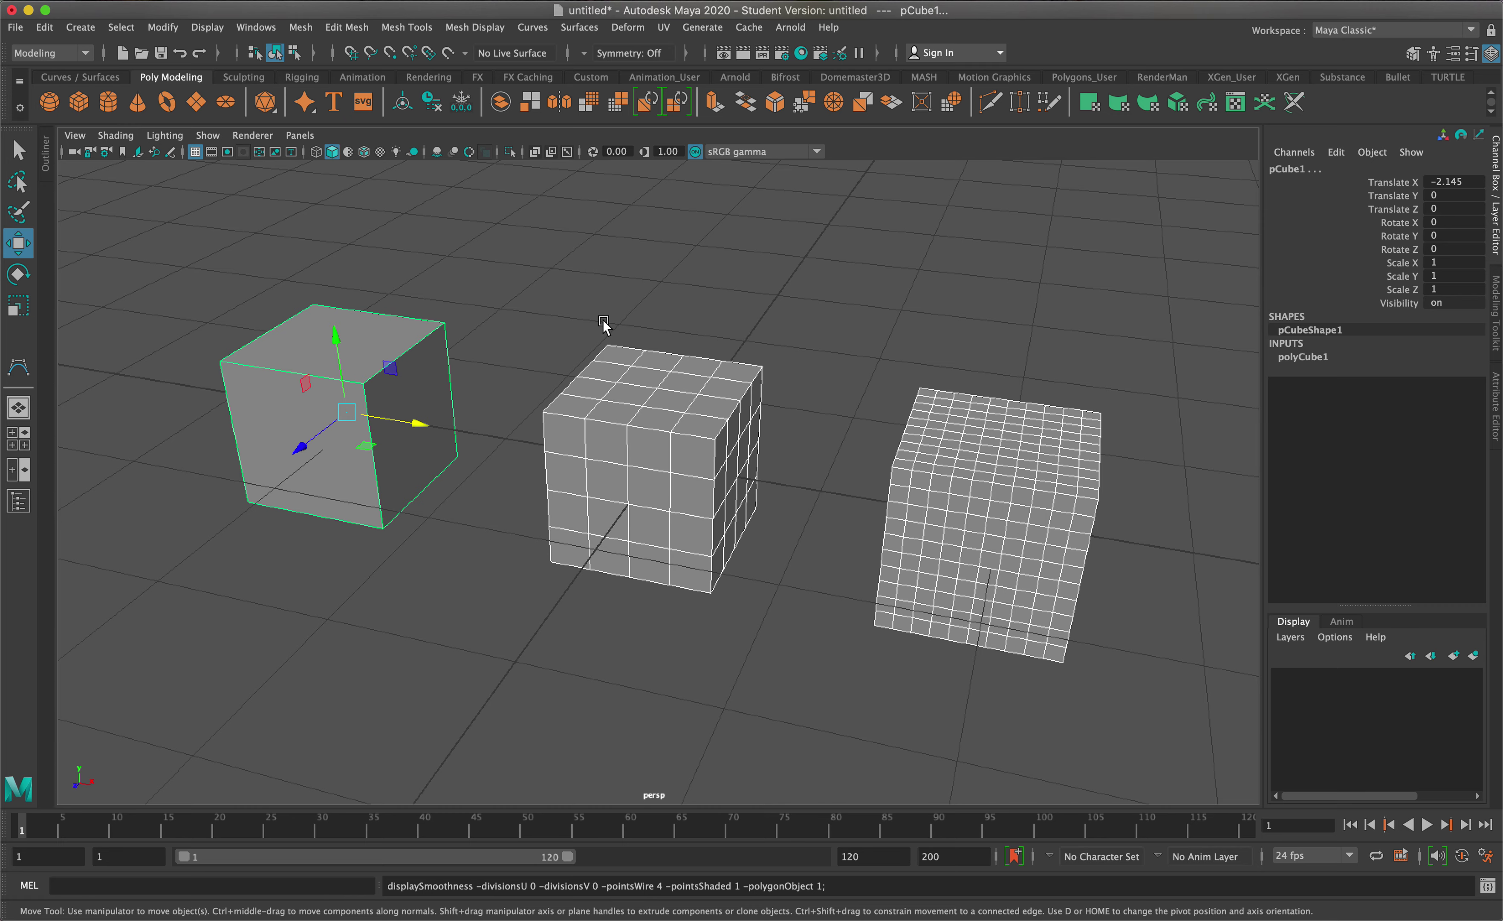
# Step: Turn on Smooth Mesh Preview for the cubes and inspect the plain and 4×4×4 cubes
pyautogui.press('3')
pyautogui.click(553, 344)
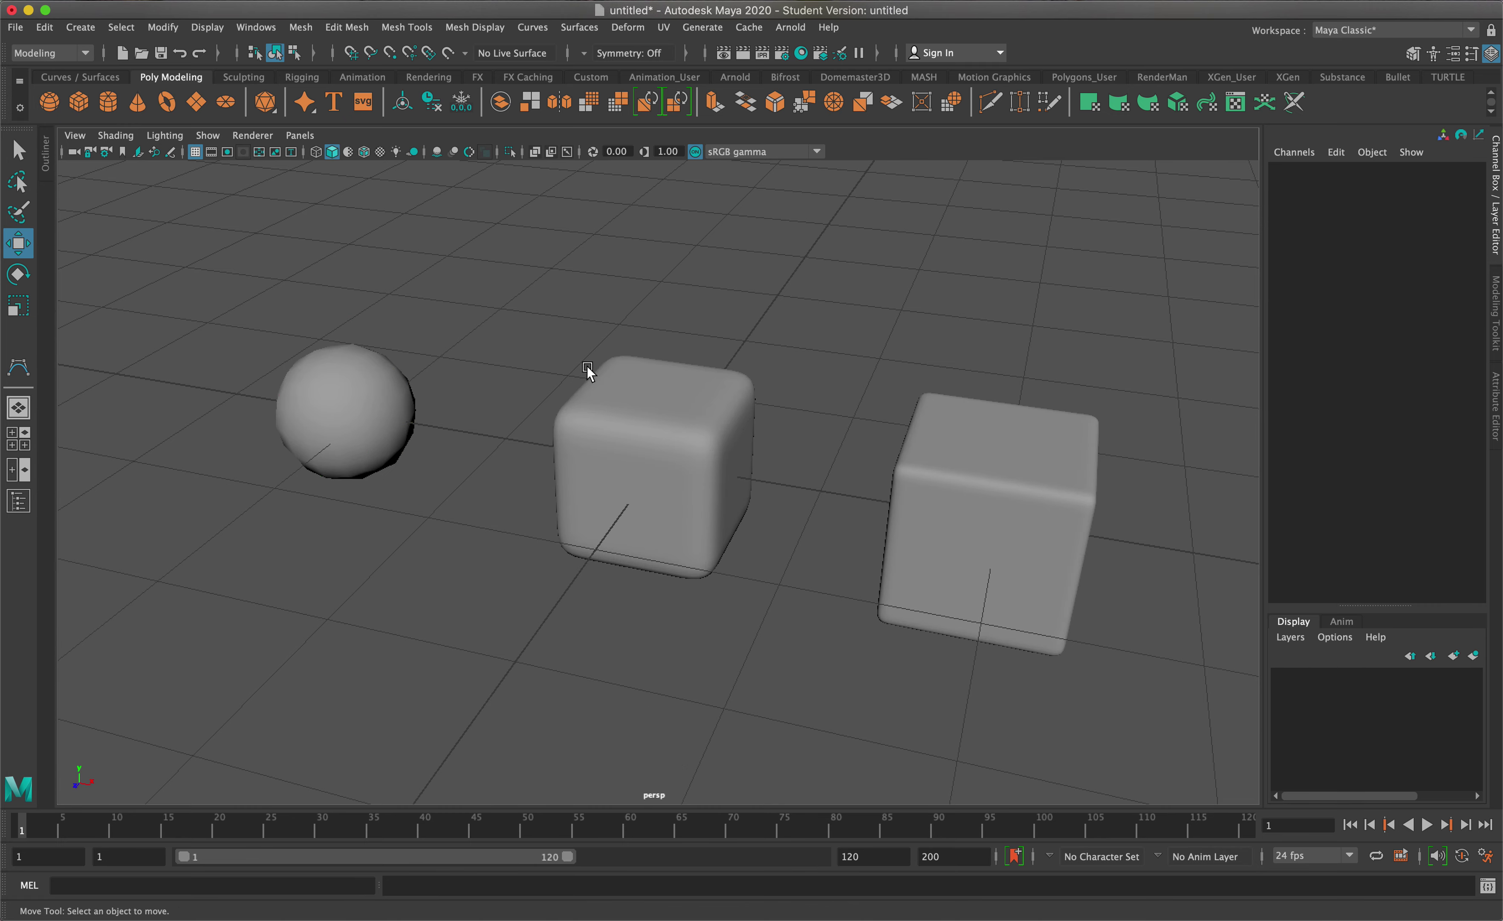
pyautogui.click(327, 411)
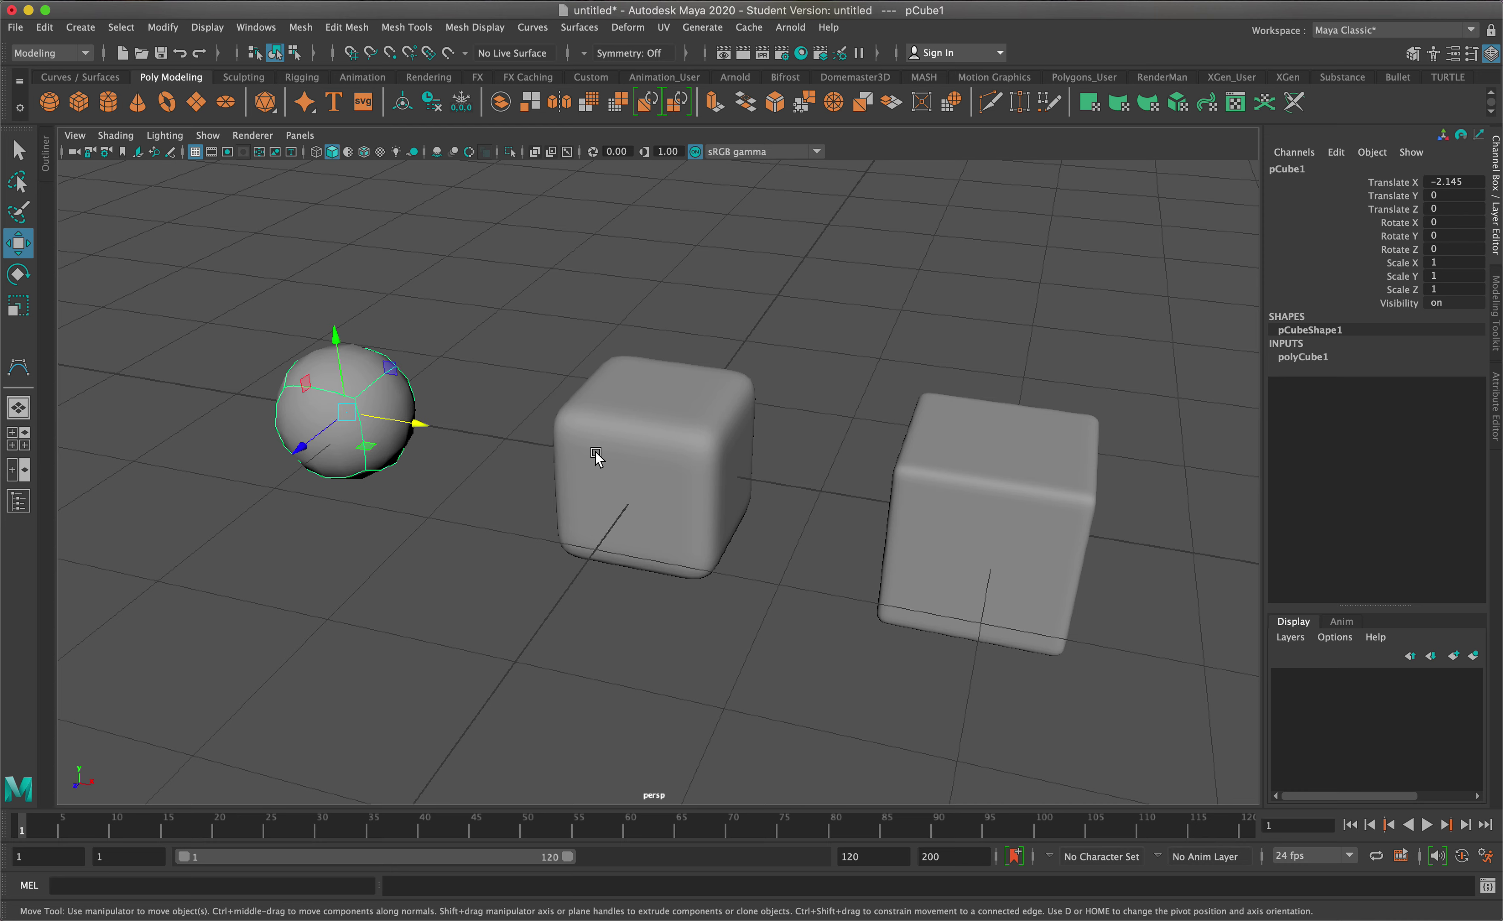
pyautogui.click(439, 493)
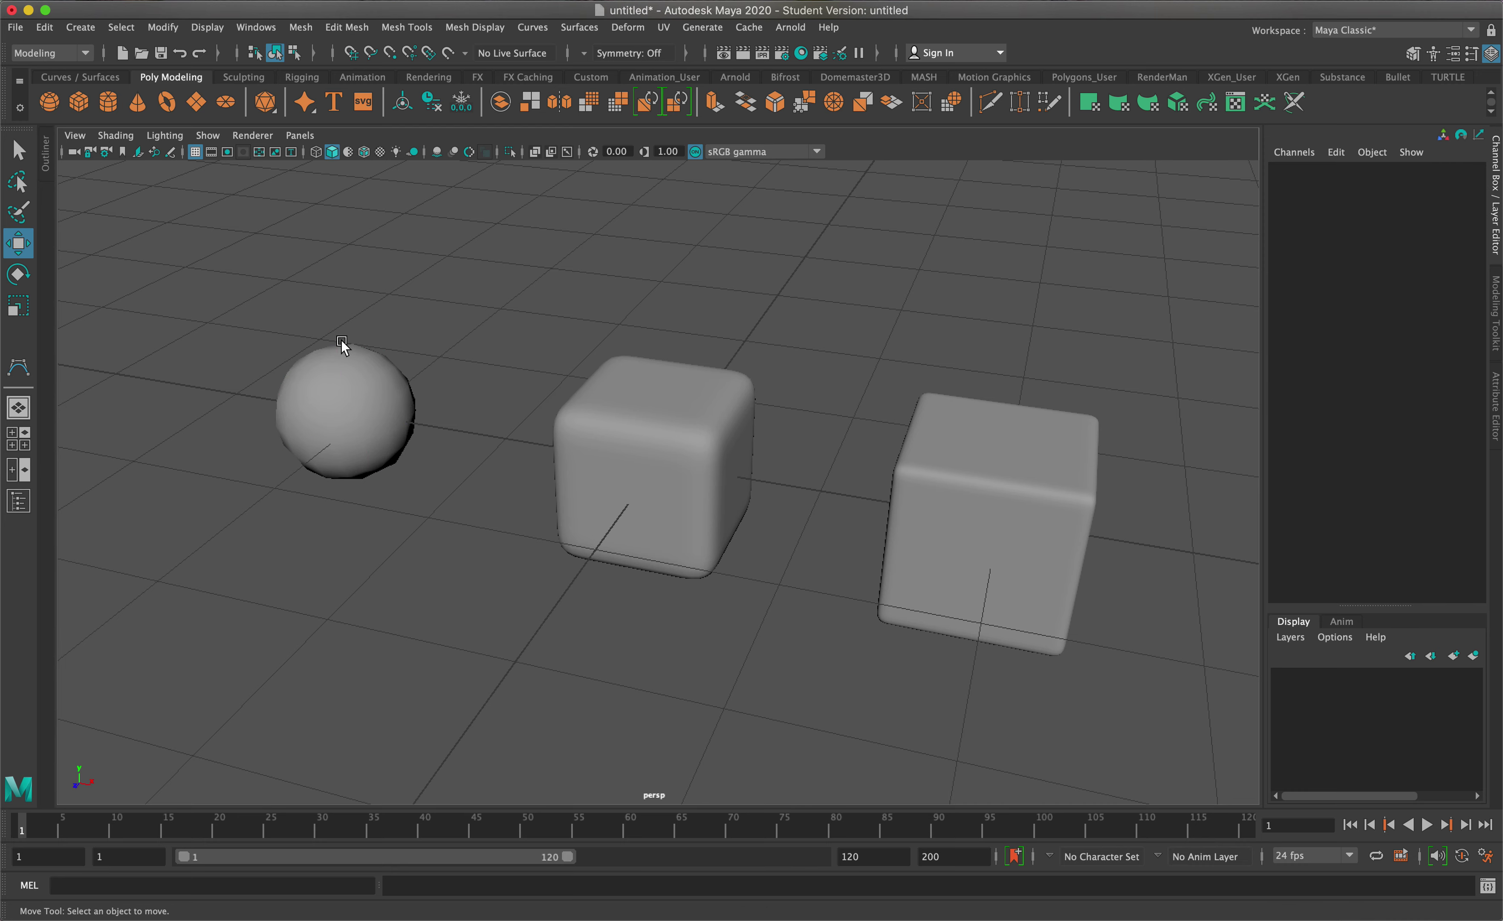
pyautogui.click(631, 472)
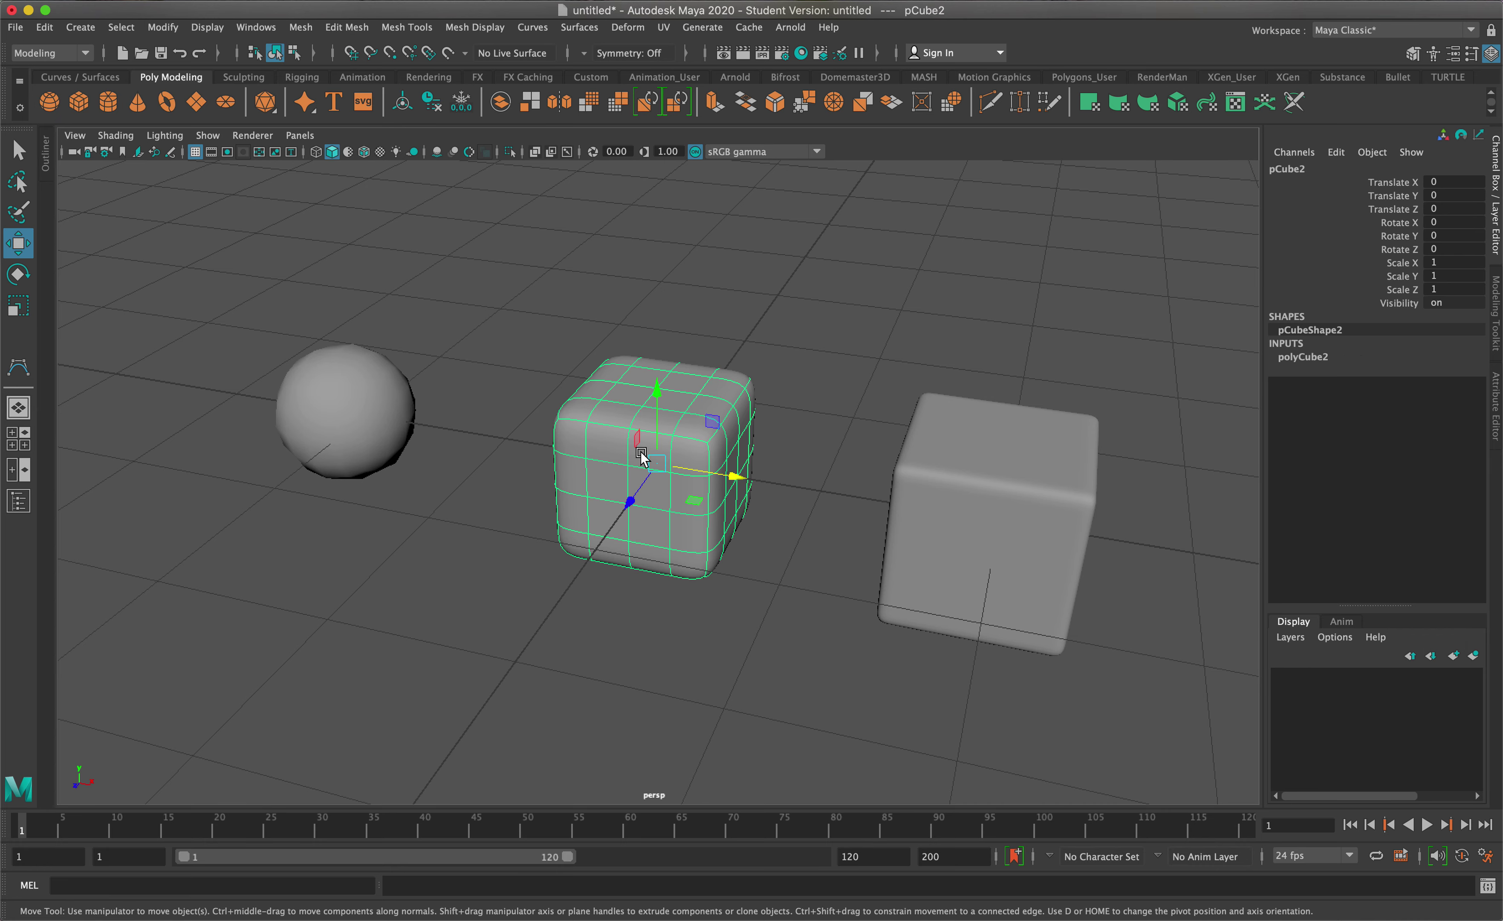
pyautogui.click(1313, 358)
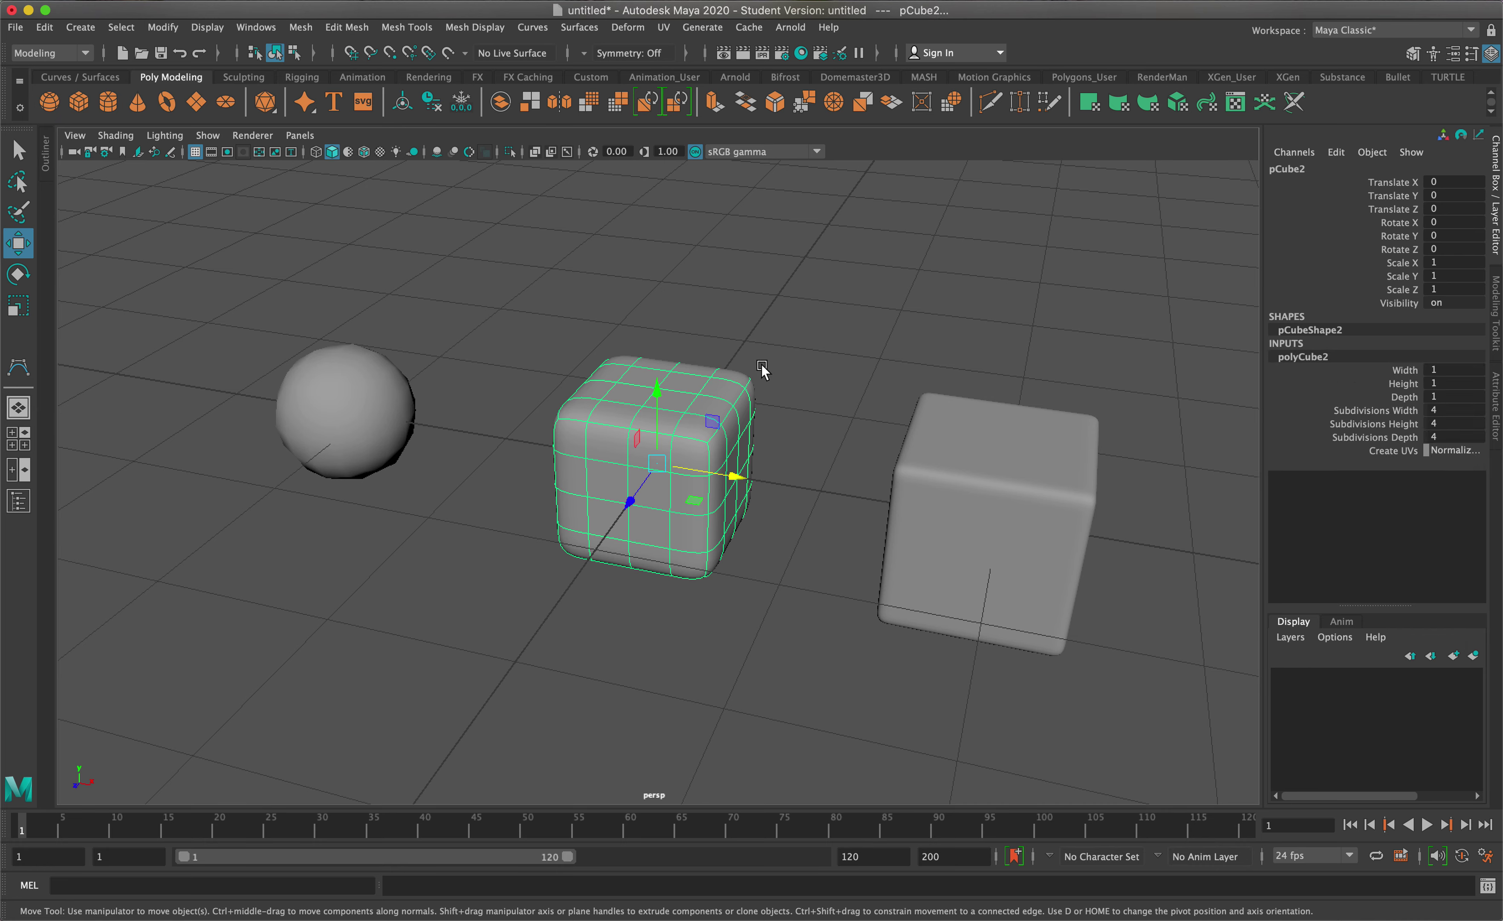
pyautogui.click(798, 413)
# Step: Select the 10×10×10 right cube to inspect its barely softened corners
pyautogui.scroll(4, 698, 437)
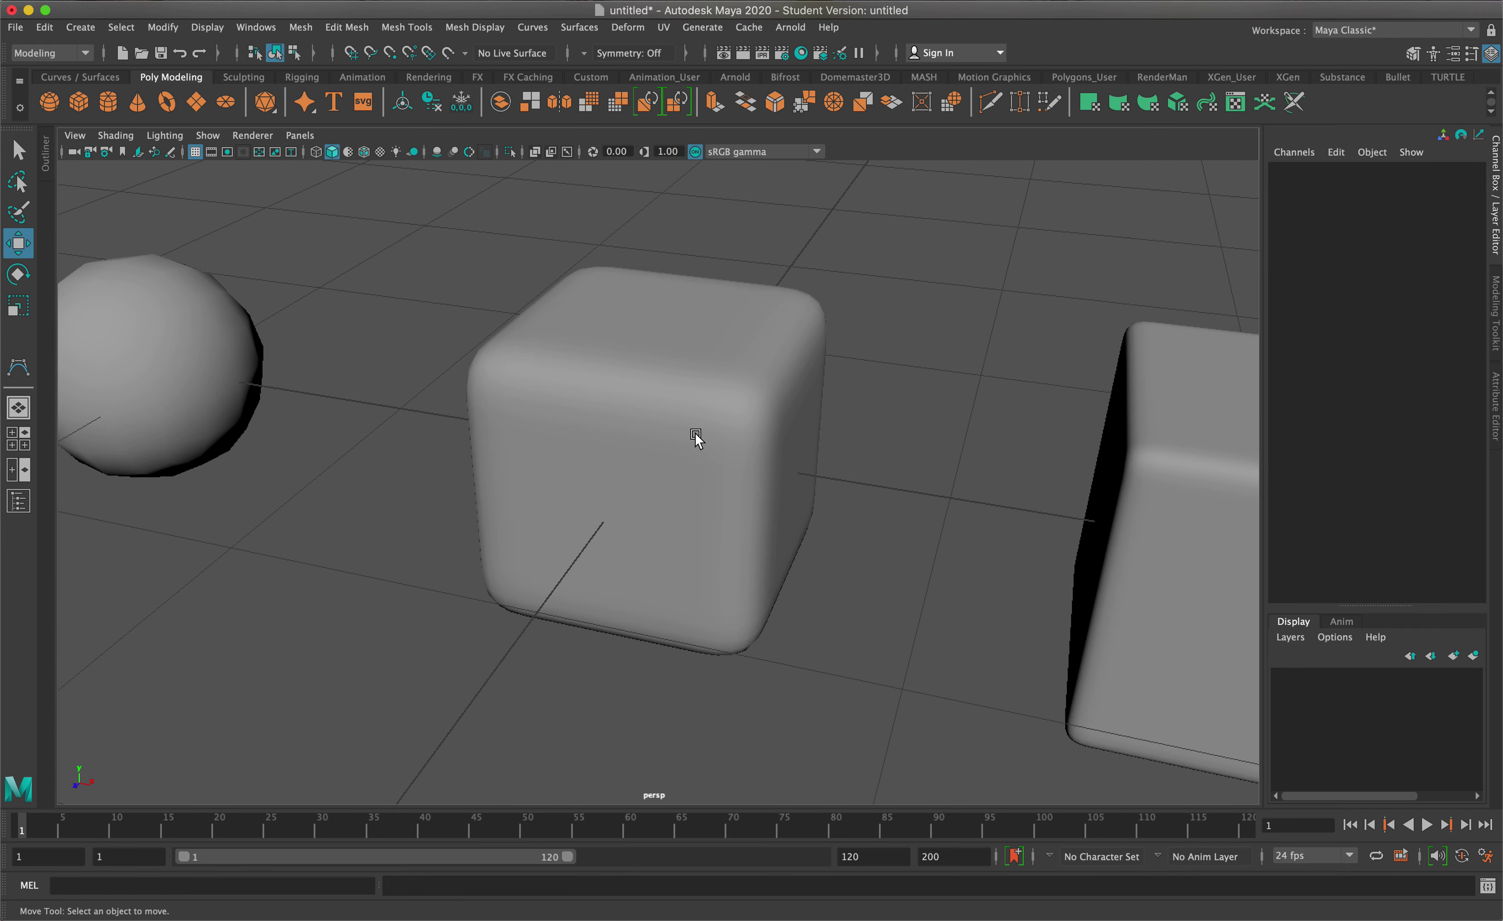
pyautogui.scroll(-3, 559, 392)
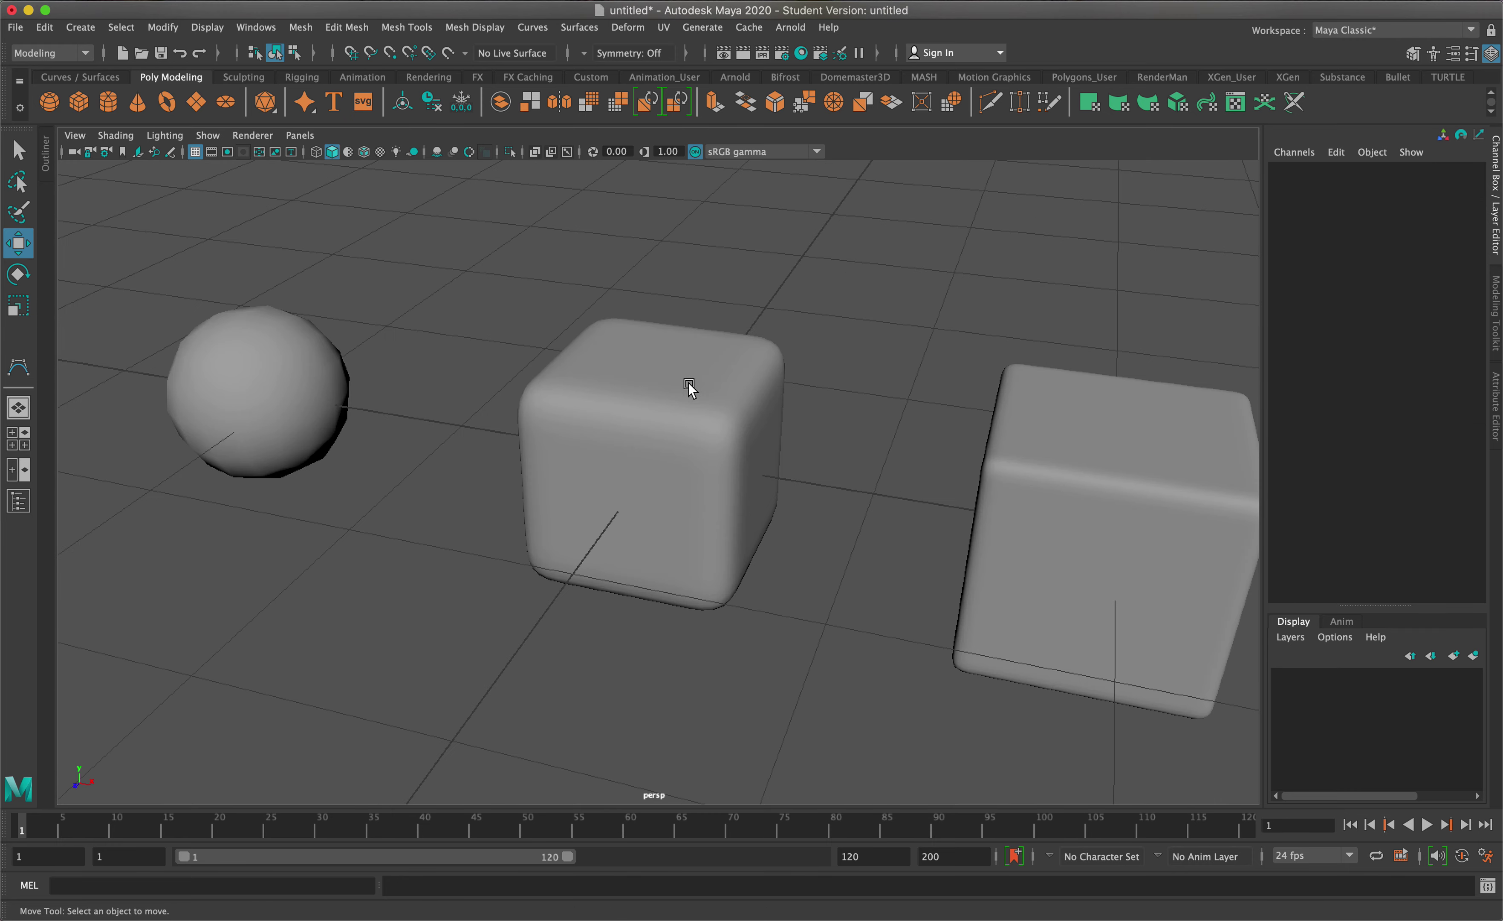
pyautogui.click(1084, 476)
pyautogui.keyDown('alt'); pyautogui.moveTo(951, 467); pyautogui.dragTo(766, 427, button='middle'); pyautogui.keyUp('alt')
pyautogui.click(1072, 401)
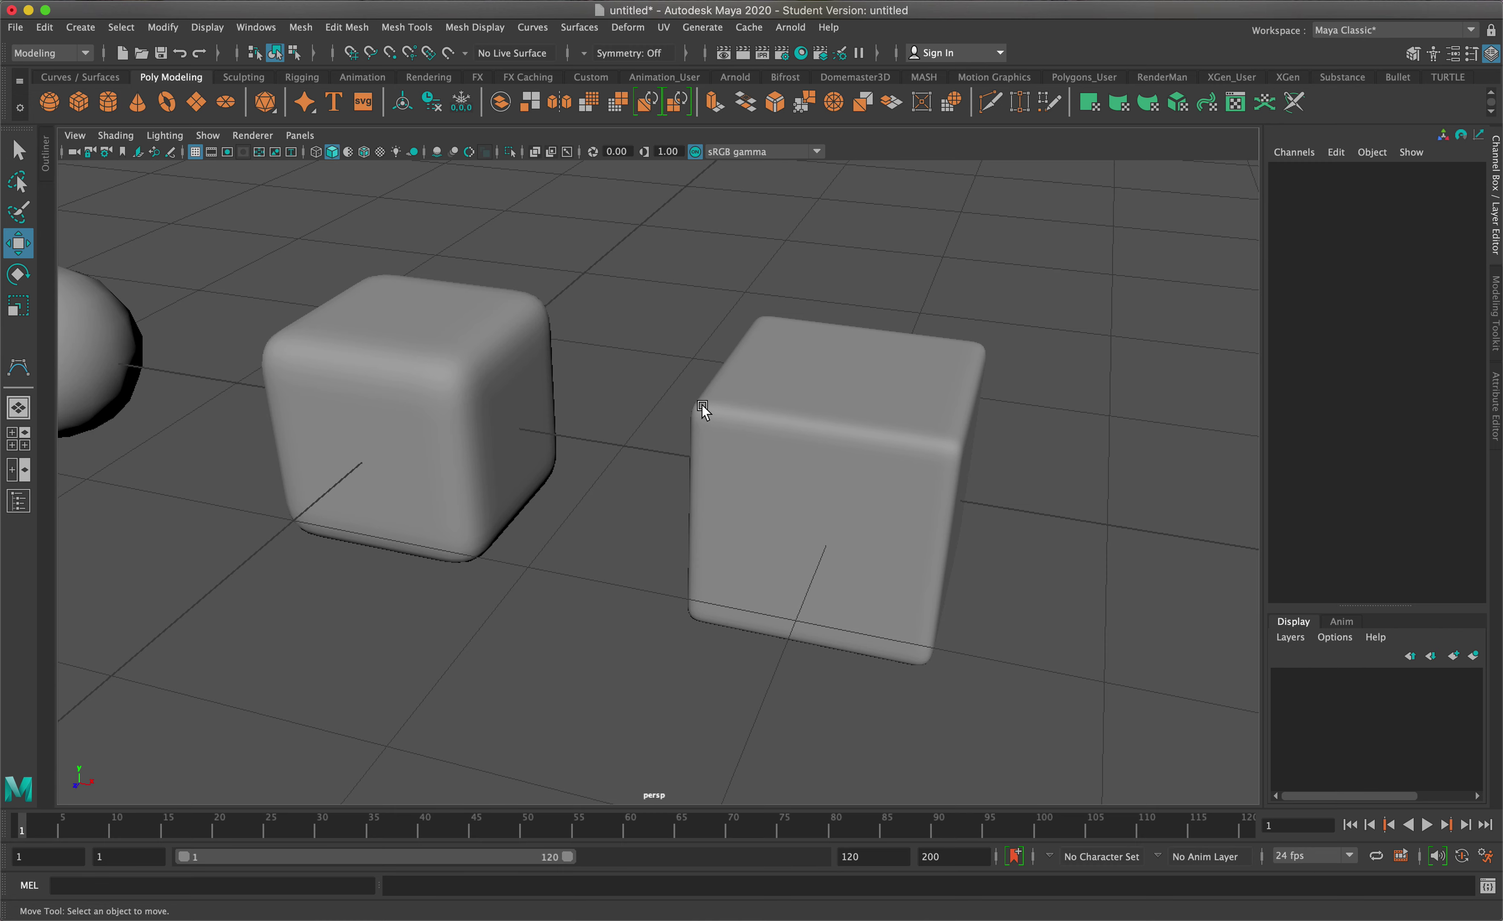
pyautogui.click(792, 406)
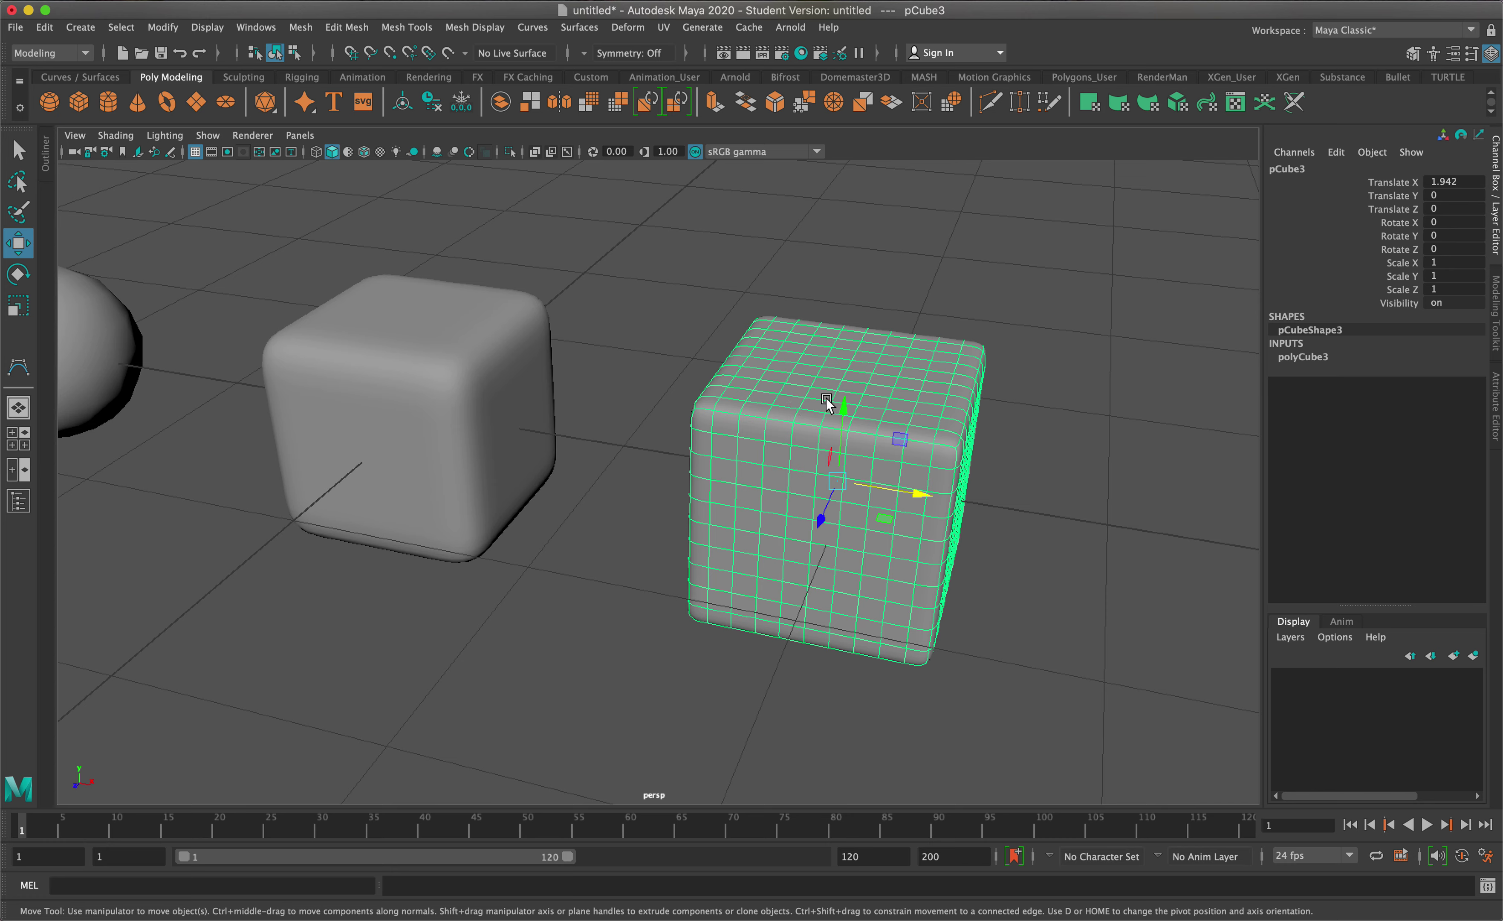
# Step: Set the right cube's width, height and depth subdivisions to 20
pyautogui.click(1299, 357)
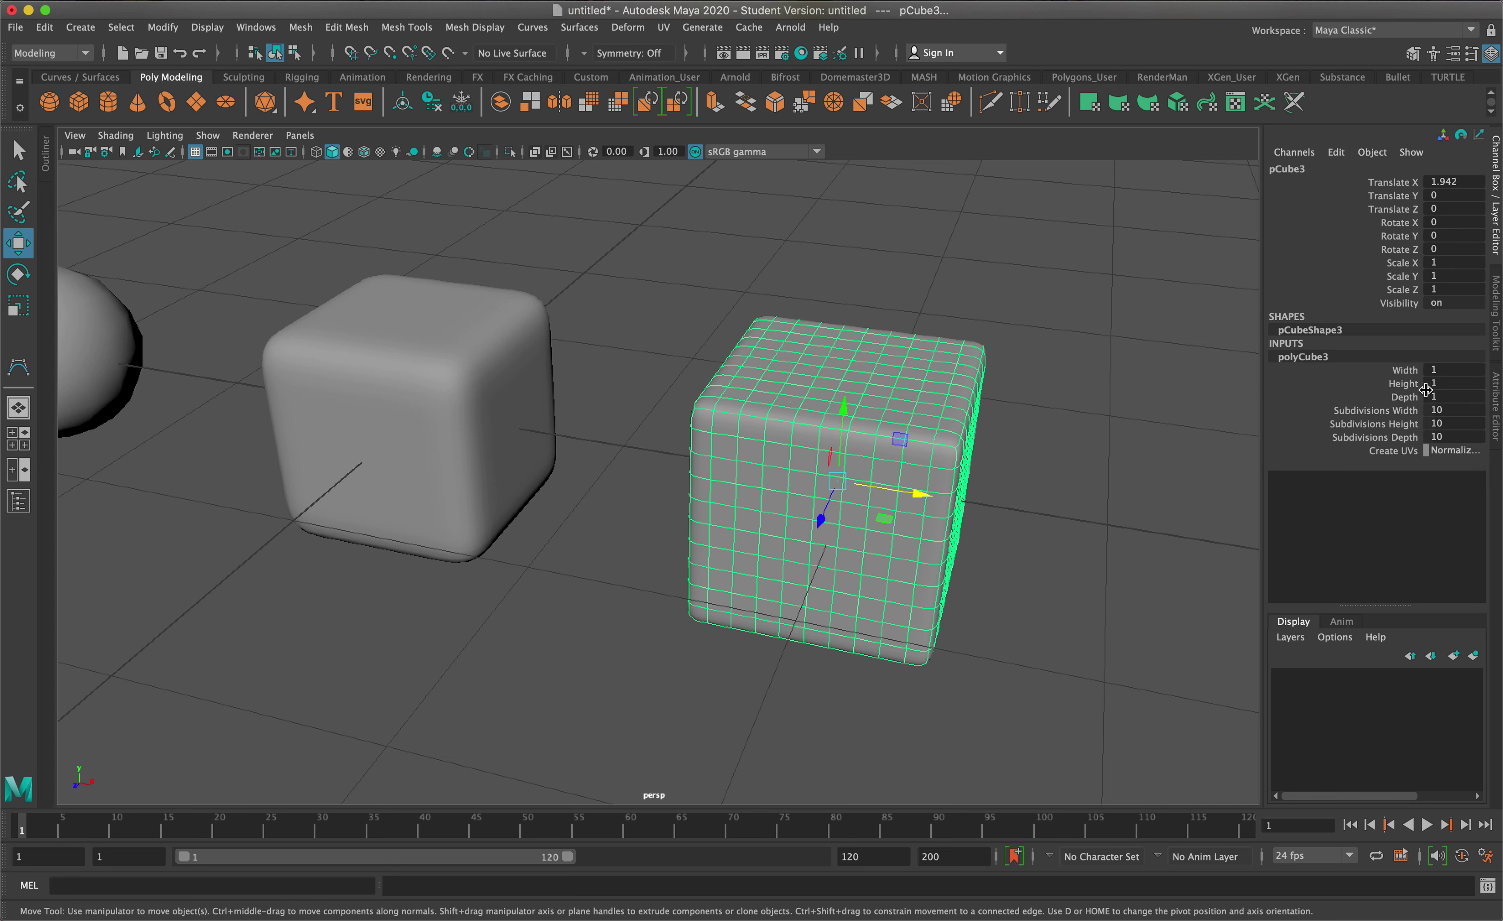
pyautogui.moveTo(1425, 411); pyautogui.dragTo(1439, 432)
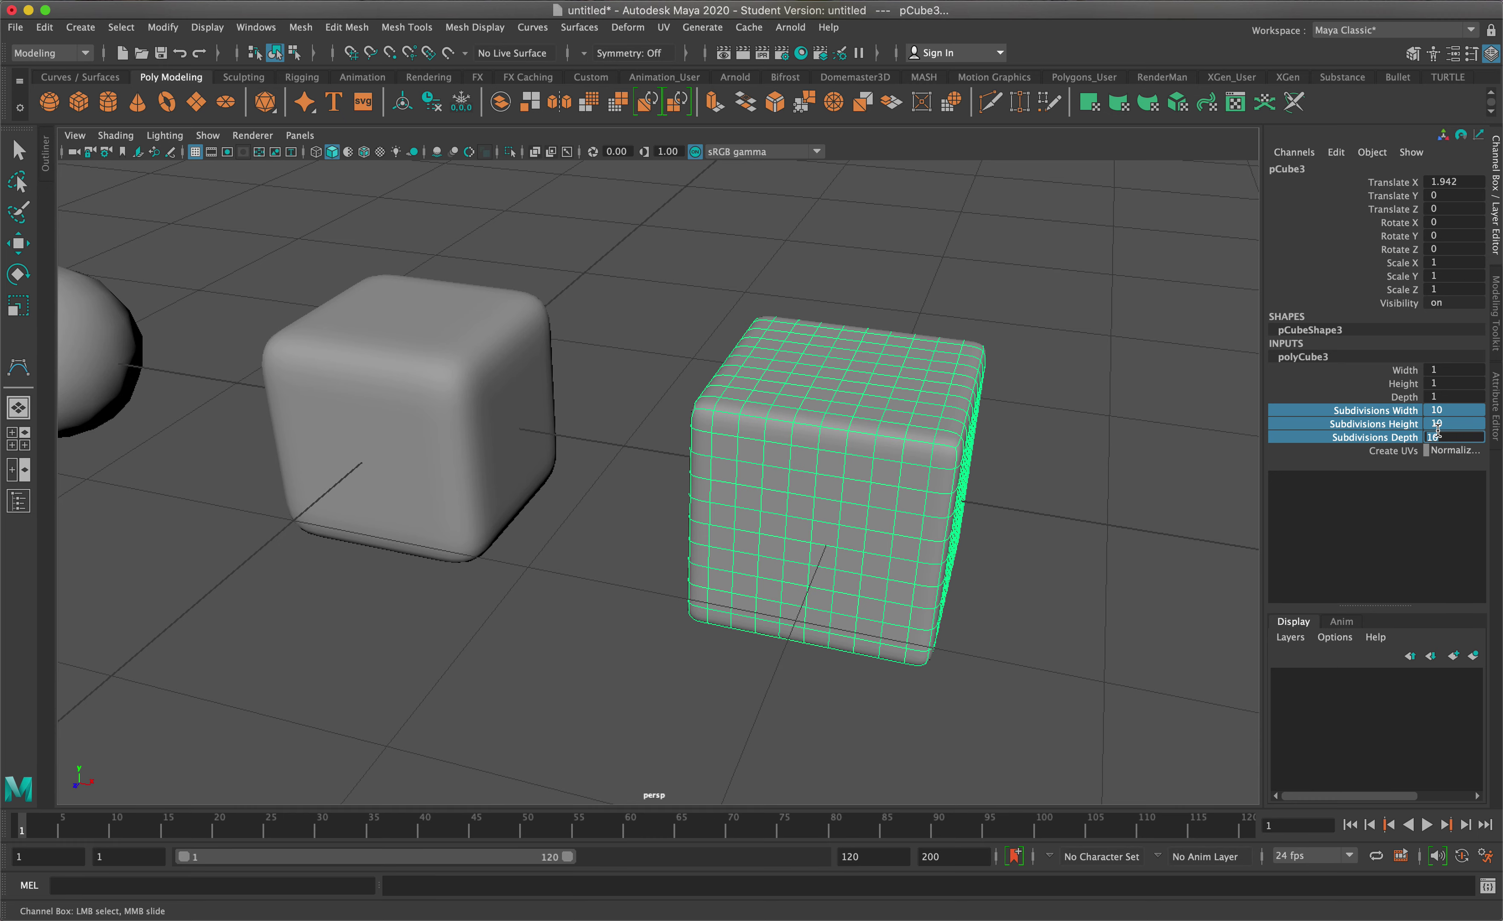
pyautogui.write('20')
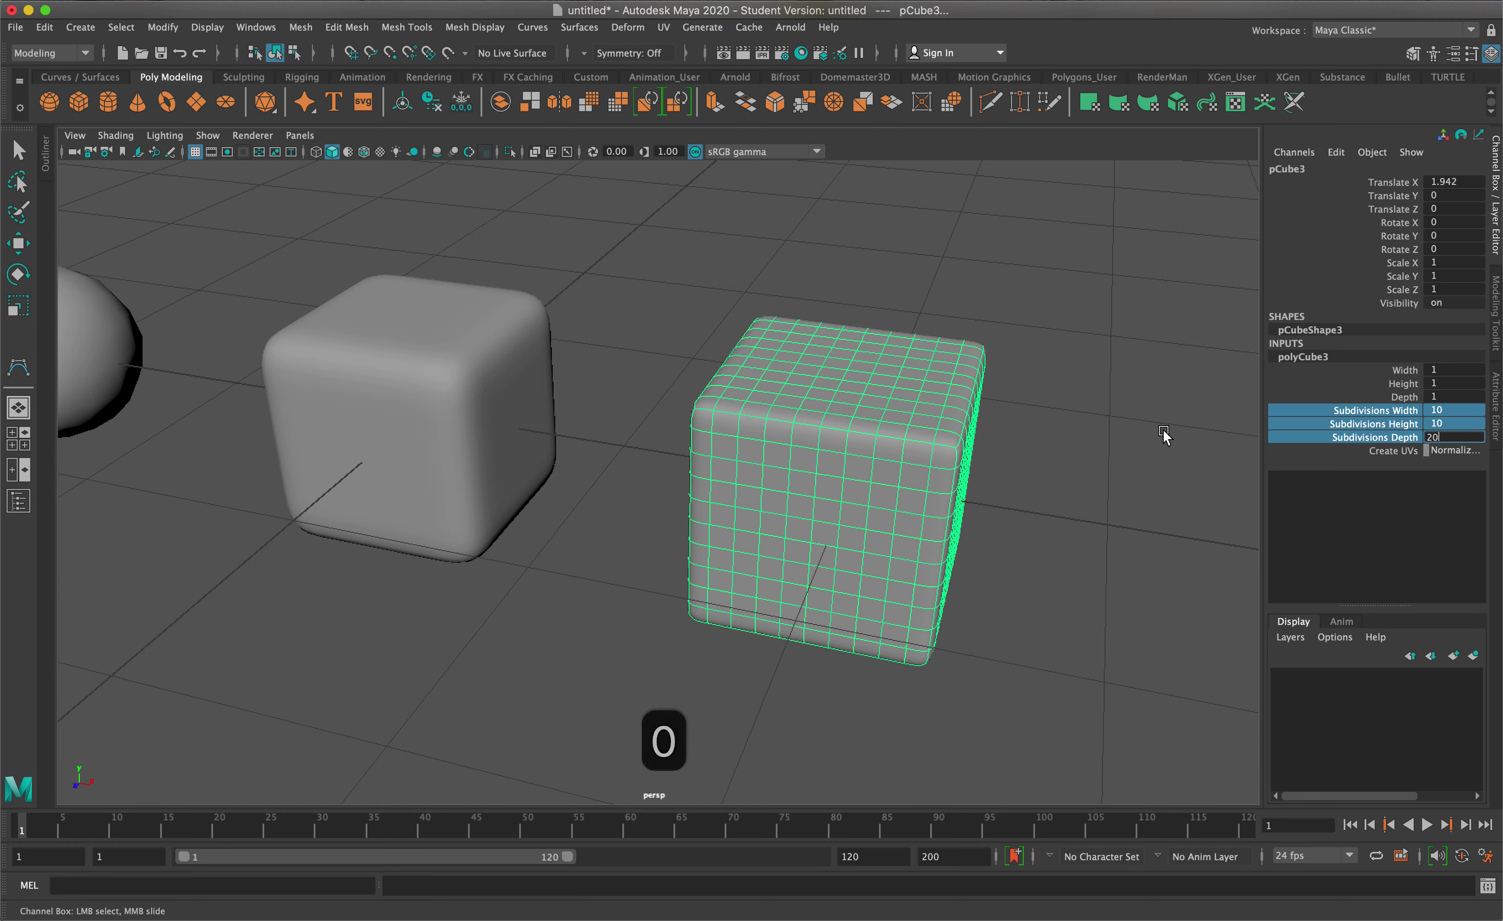
pyautogui.press('Return')
# Step: Marquee-select the sphere and both cubes together
pyautogui.click(995, 473)
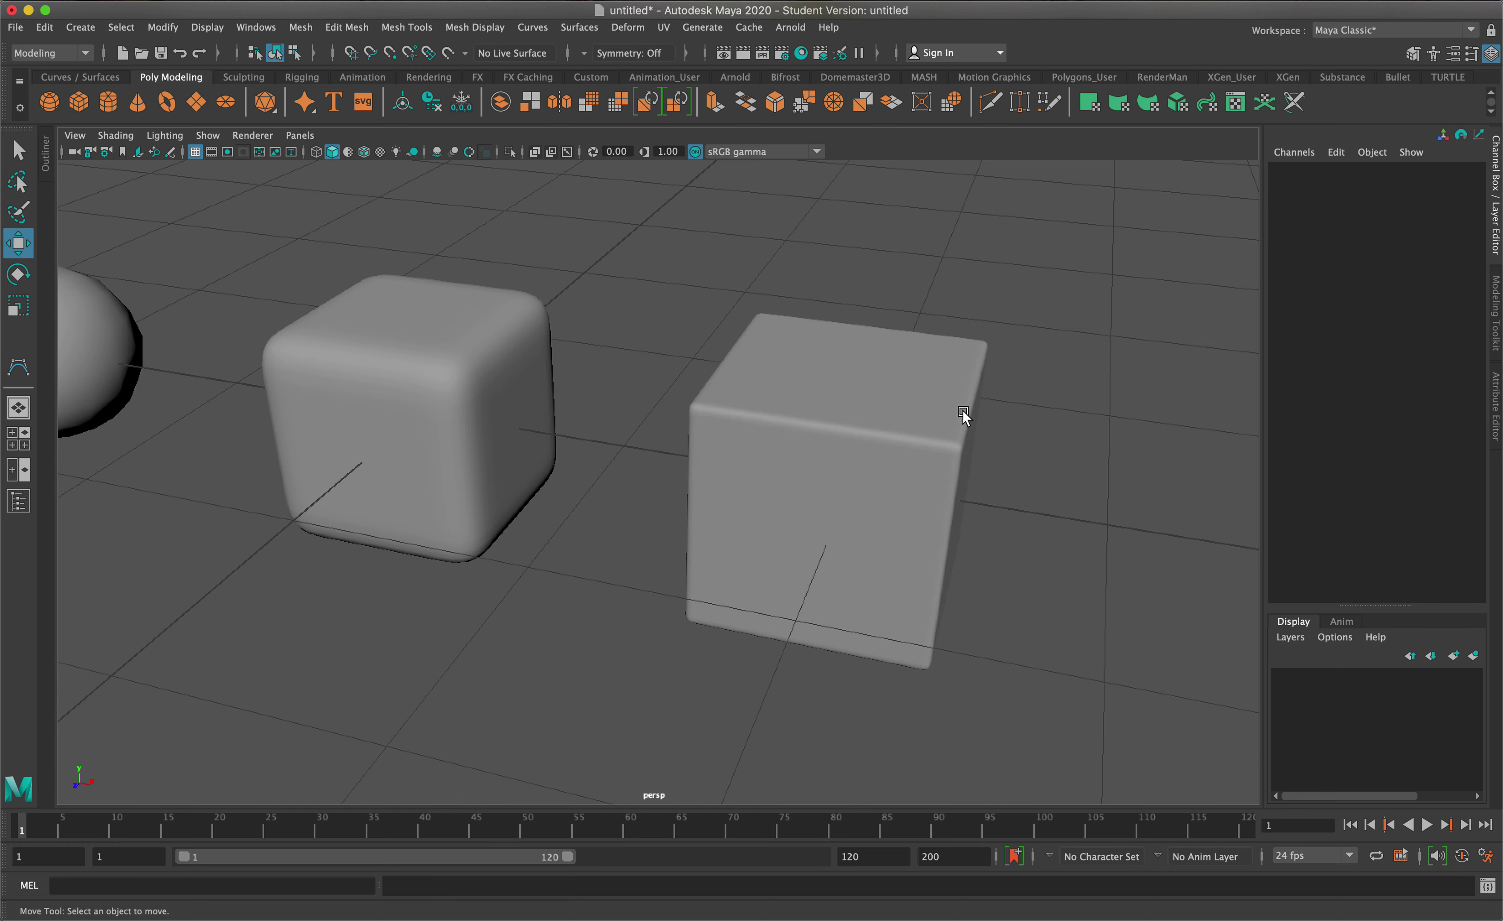
pyautogui.click(856, 426)
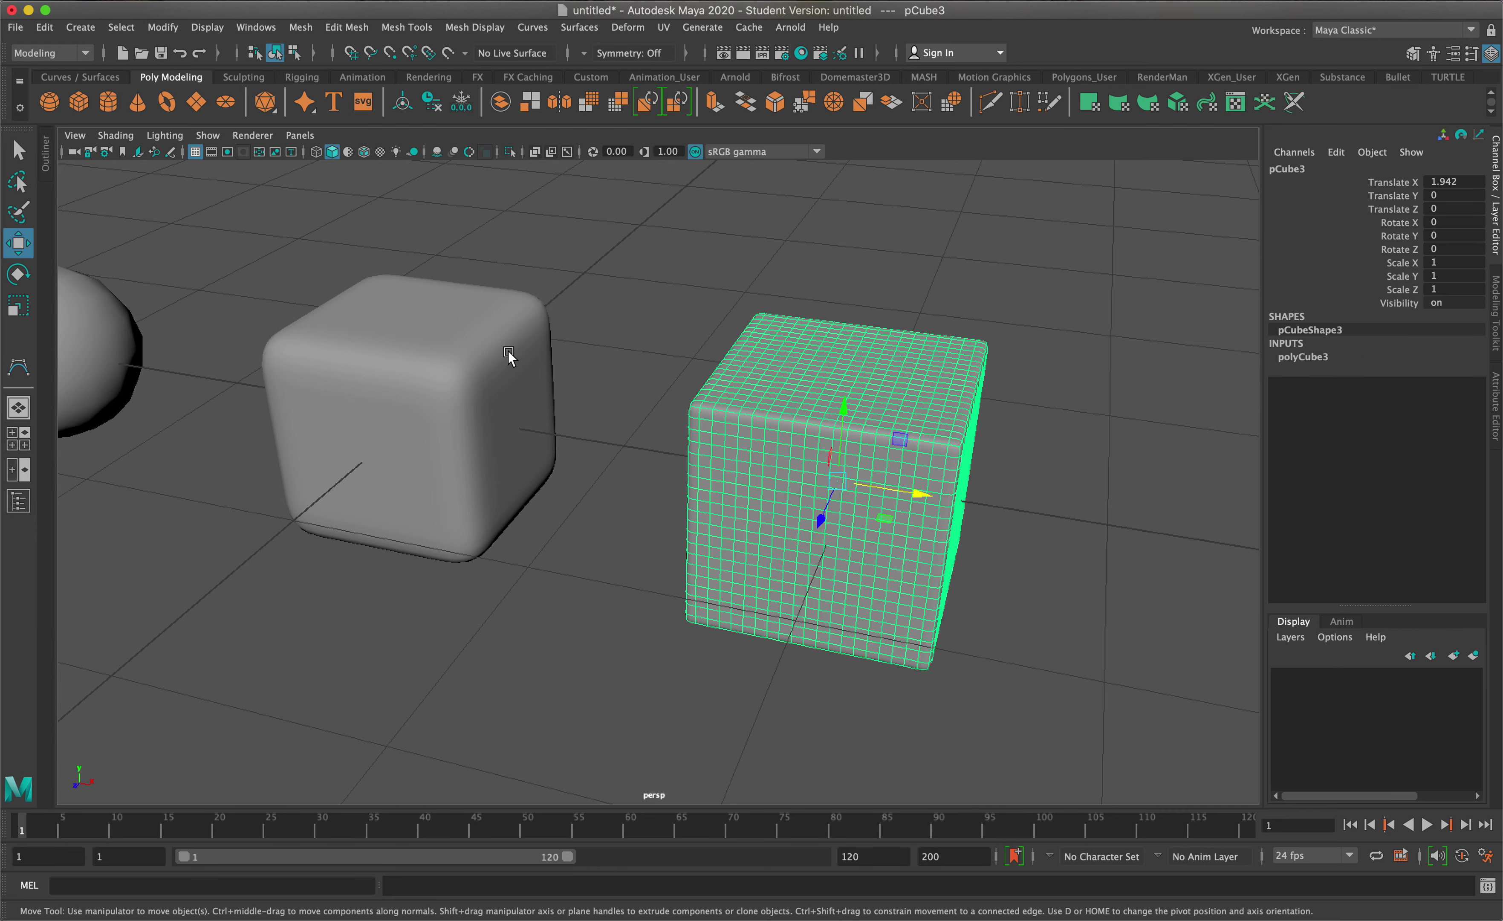
pyautogui.scroll(-3, 327, 364)
pyautogui.moveTo(960, 577); pyautogui.dragTo(223, 256)
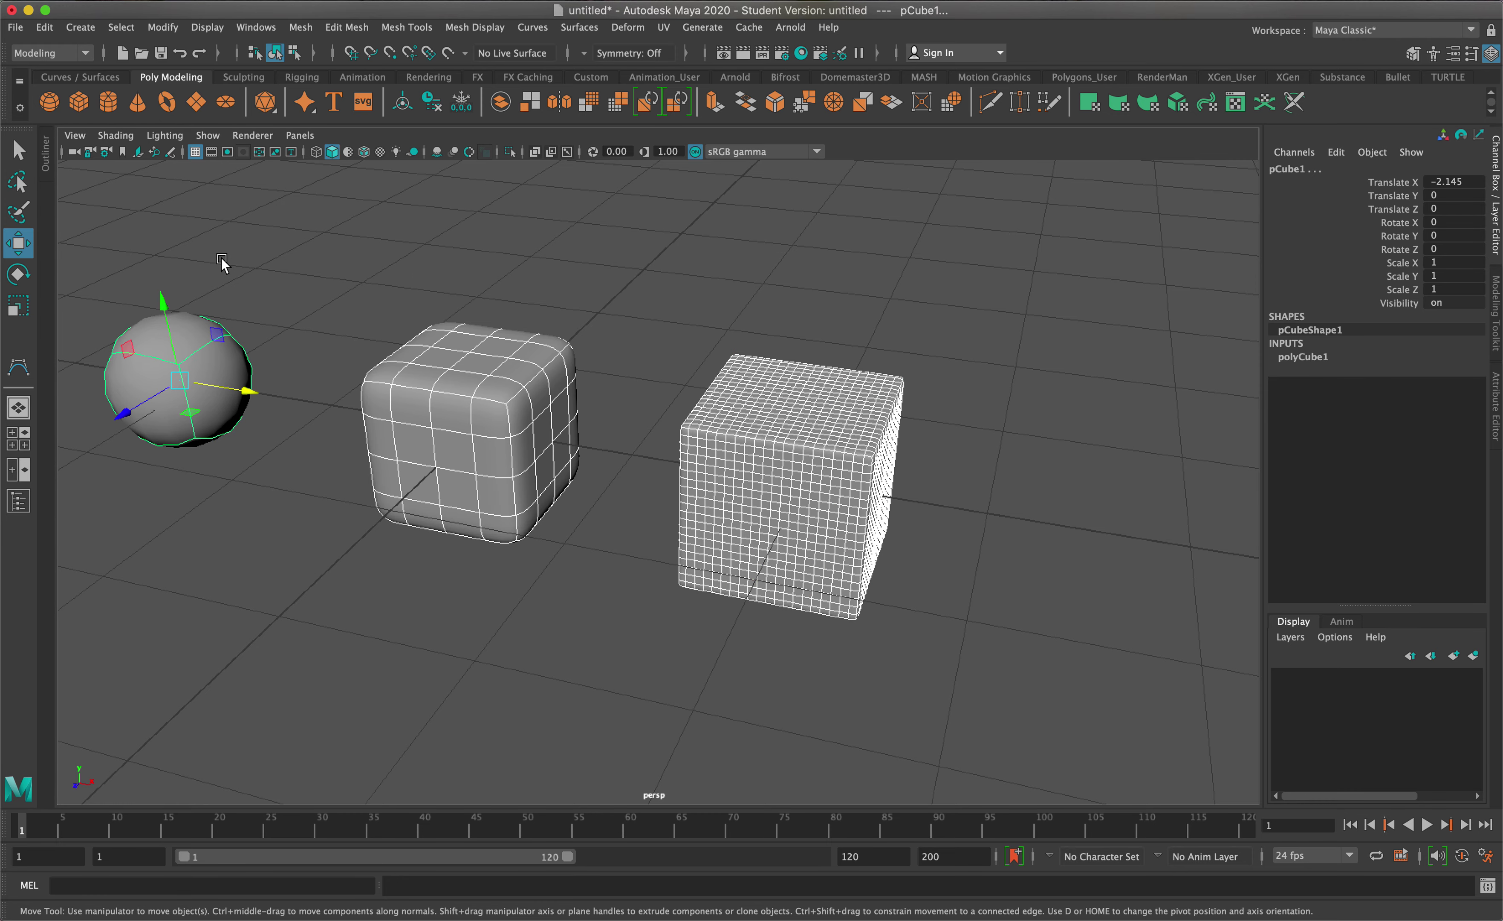
# Step: Delete the sphere and cubes and create a single polygon cube at the origin
pyautogui.press('BackSpace')
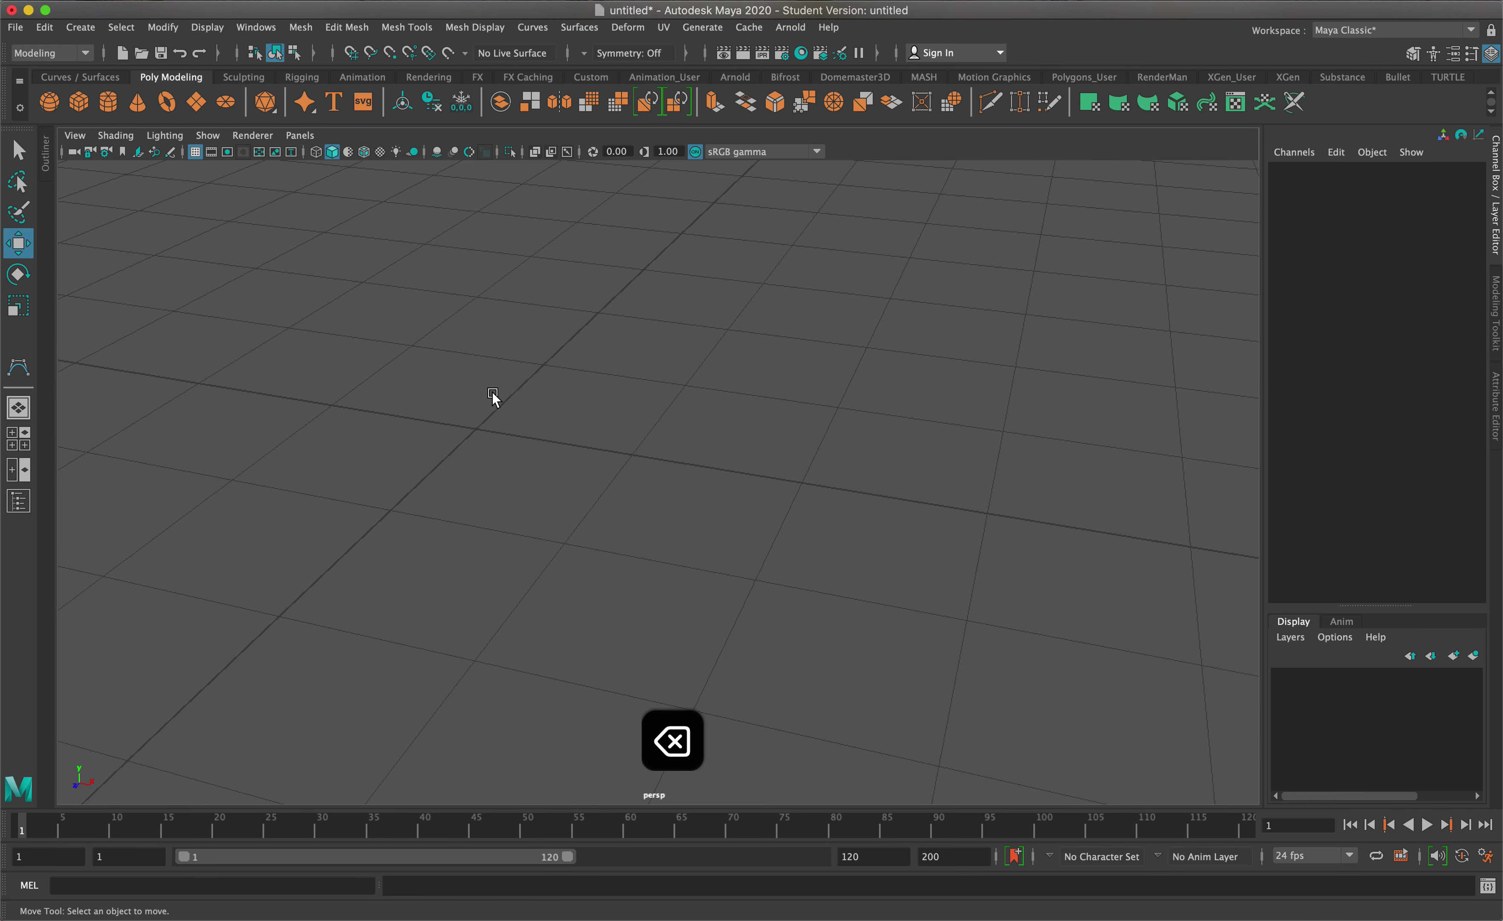
pyautogui.click(81, 104)
pyautogui.keyDown('alt'); pyautogui.moveTo(600, 463); pyautogui.dragTo(750, 469, button='middle'); pyautogui.keyUp('alt')
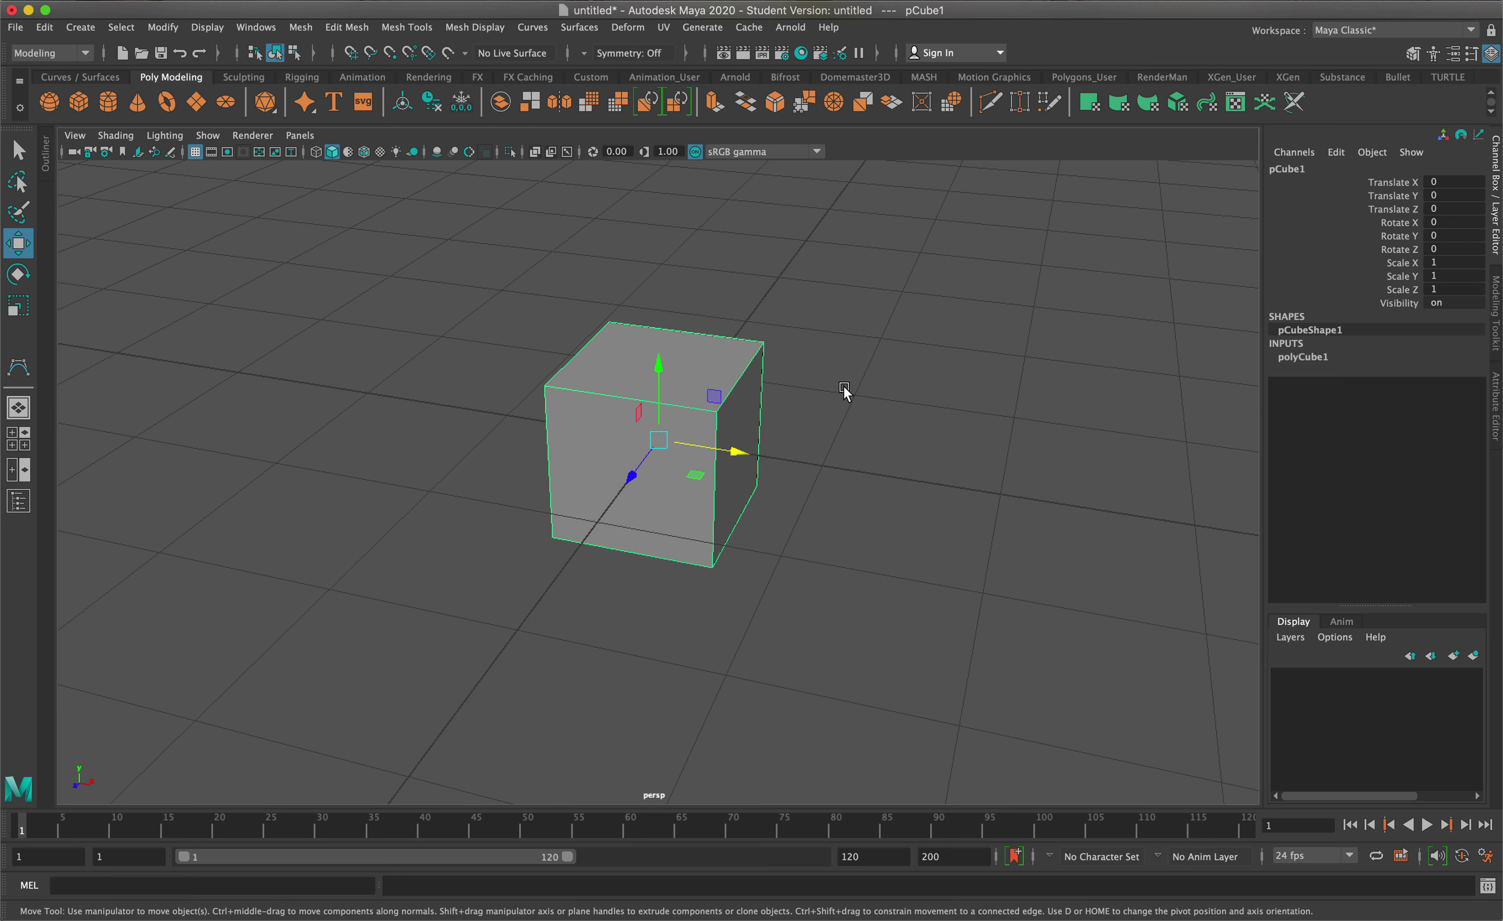
pyautogui.press('q')
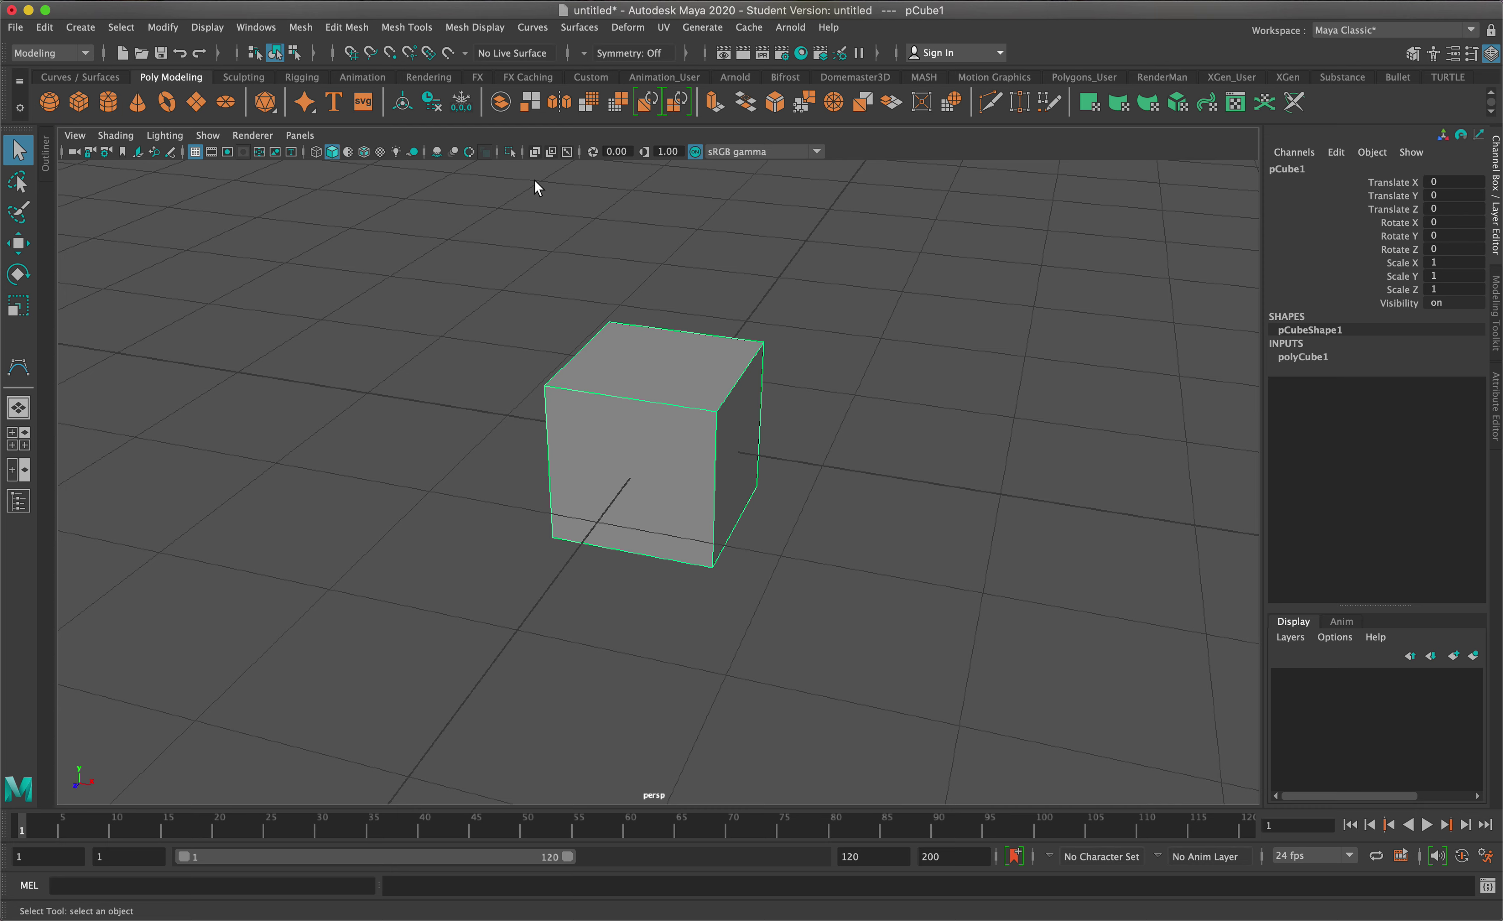
pyautogui.click(426, 28)
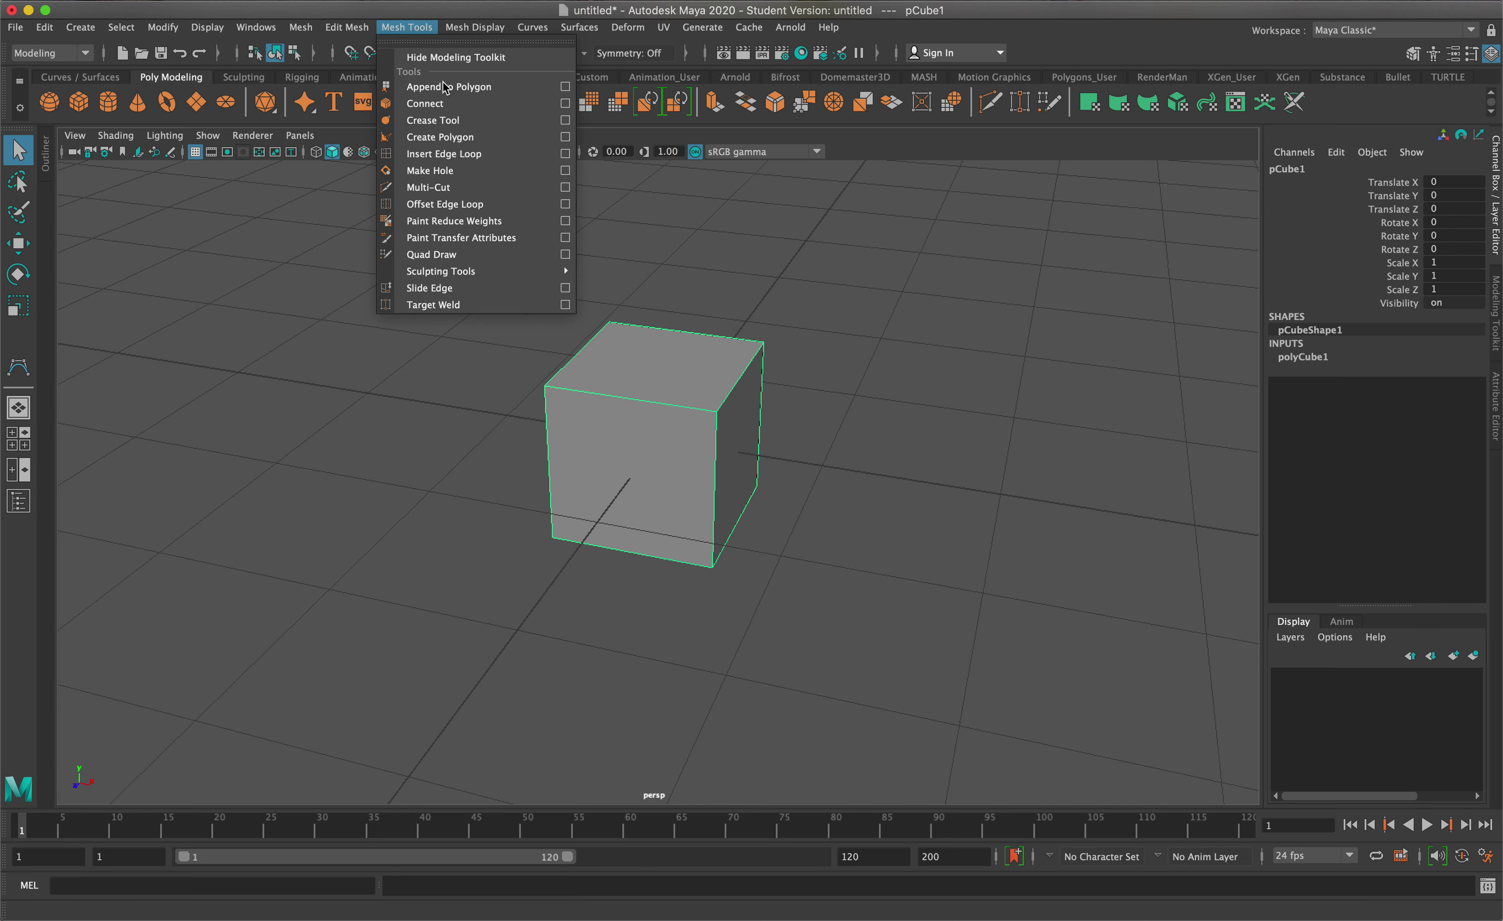
pyautogui.click(456, 161)
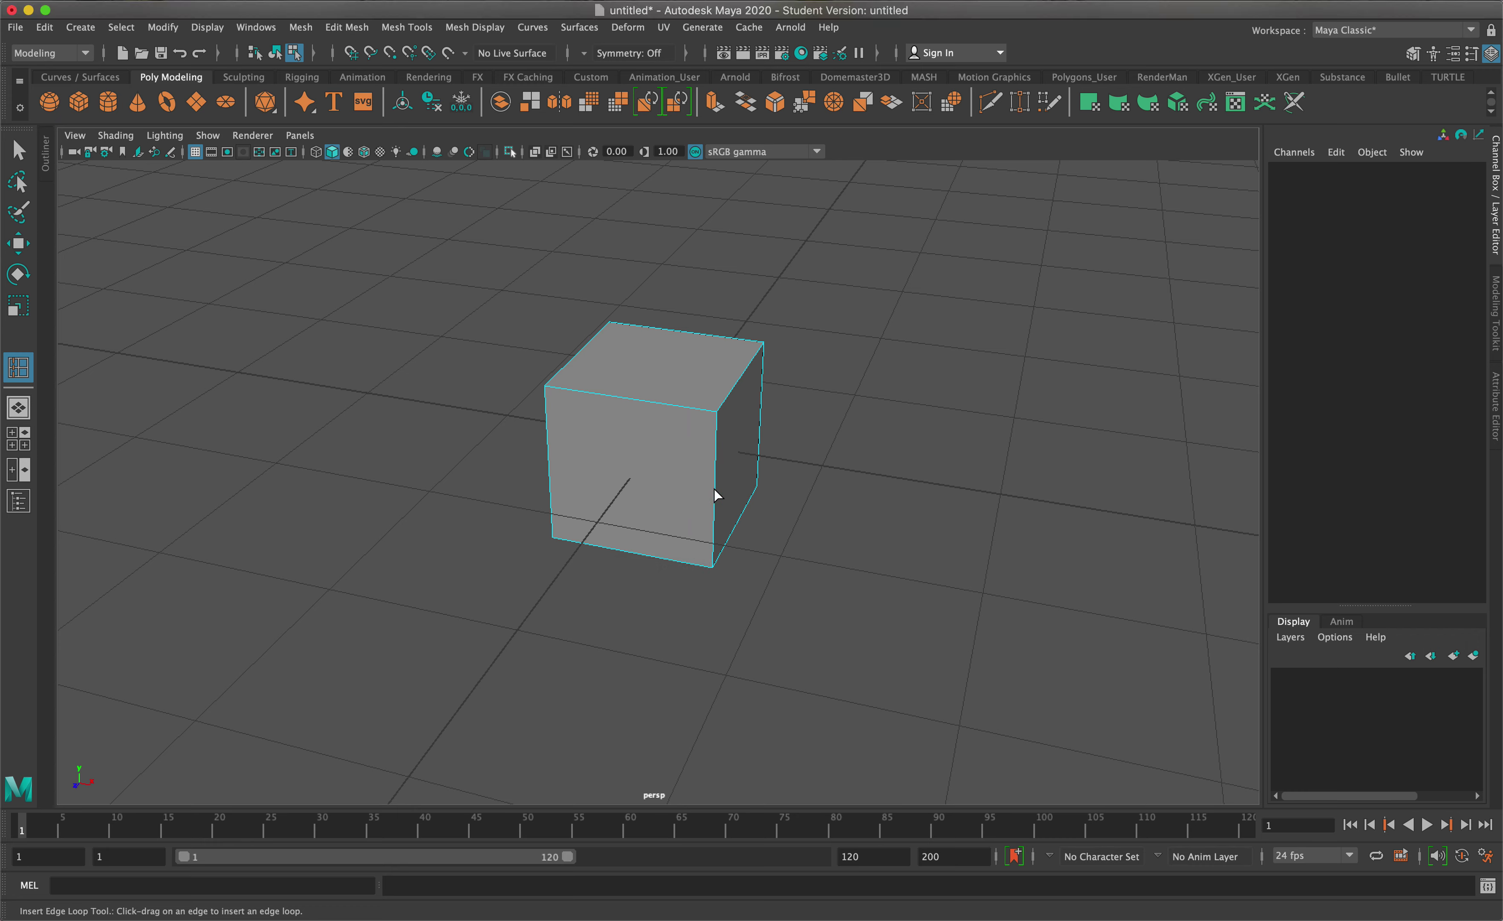
pyautogui.moveTo(714, 485)
pyautogui.mouseDown()
pyautogui.moveTo(719, 508)
pyautogui.moveTo(727, 483)
pyautogui.mouseUp()
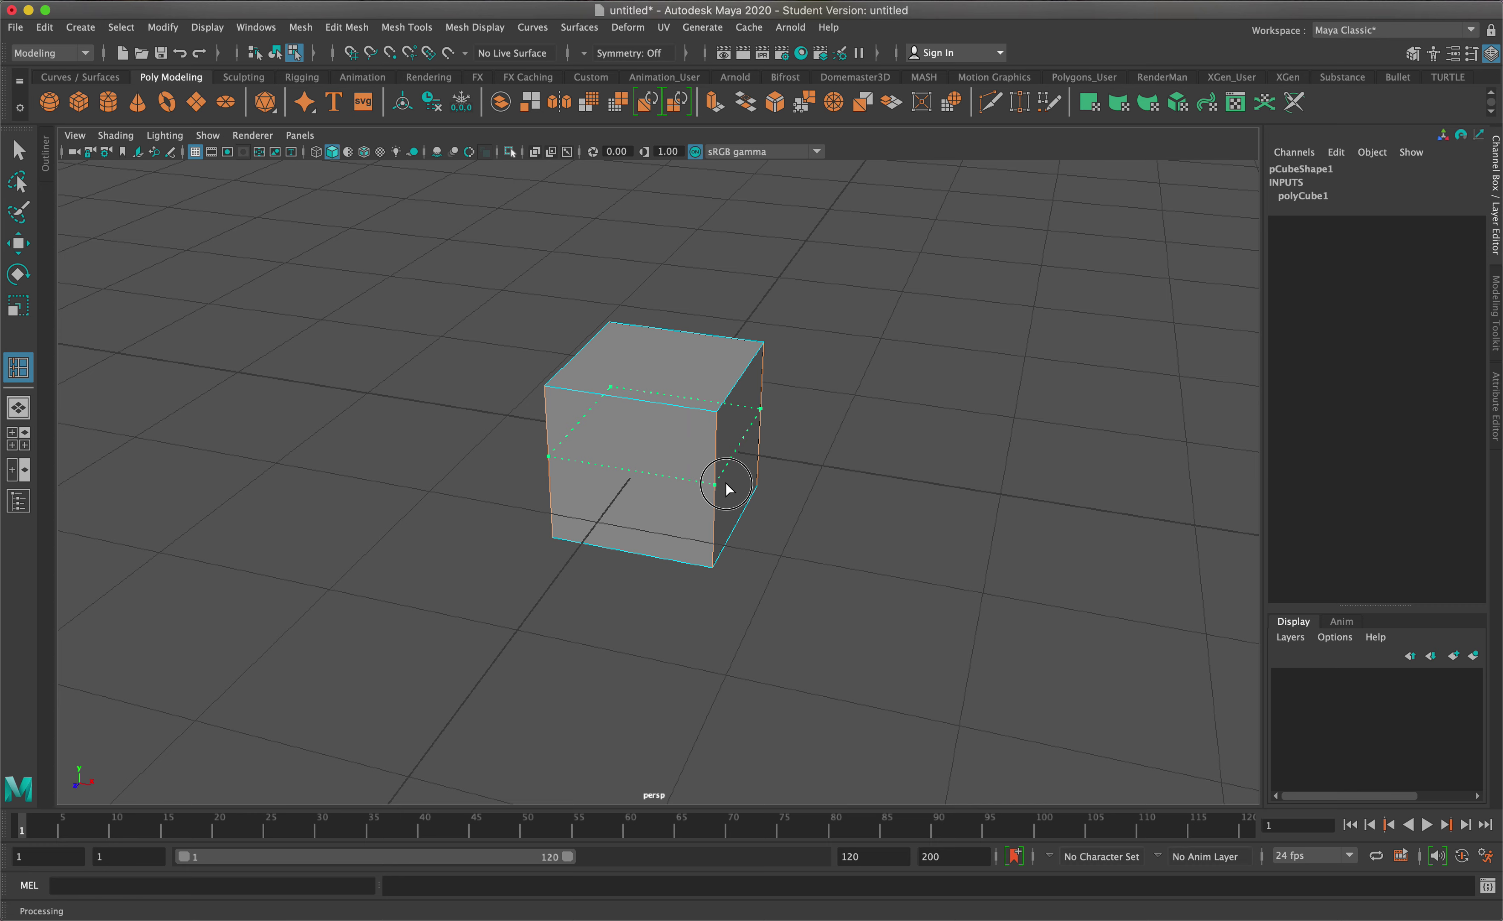
pyautogui.click(726, 482)
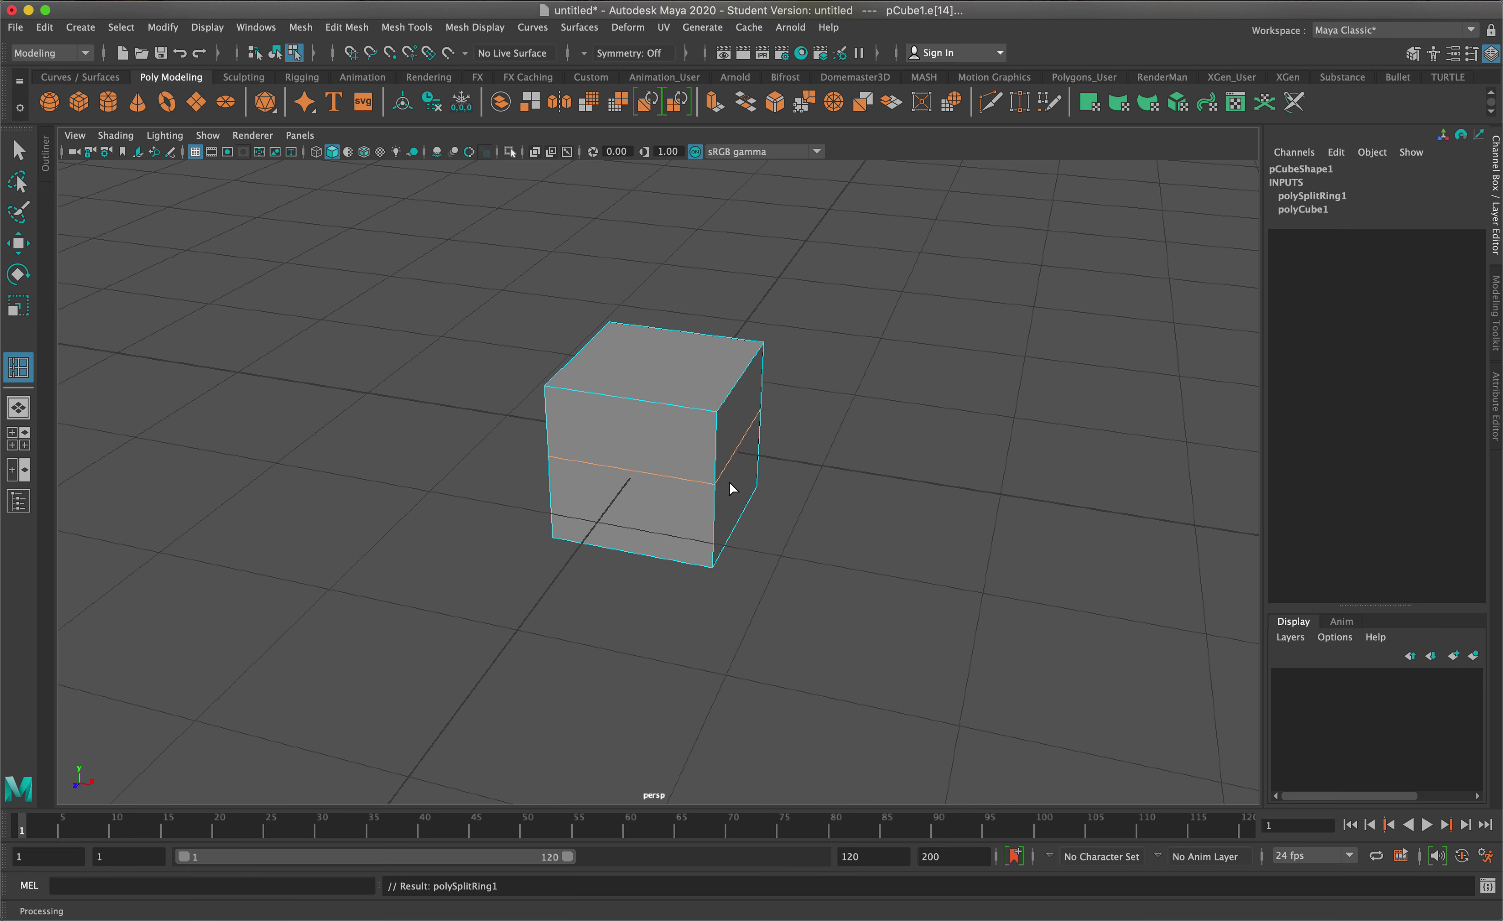
pyautogui.press('super+z')
pyautogui.press('q')
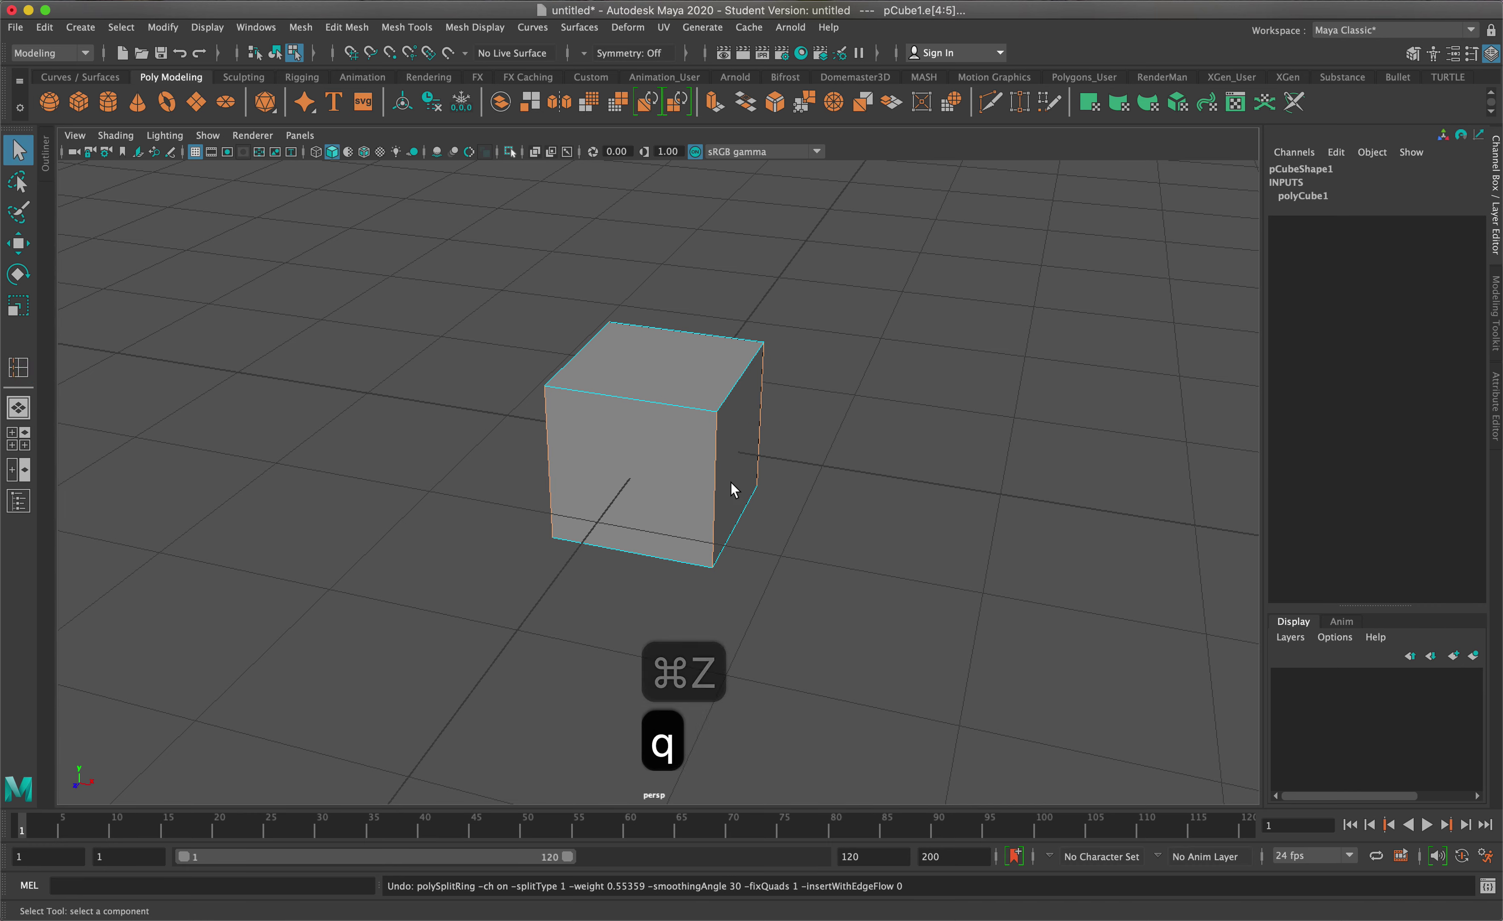
pyautogui.press('super+z')
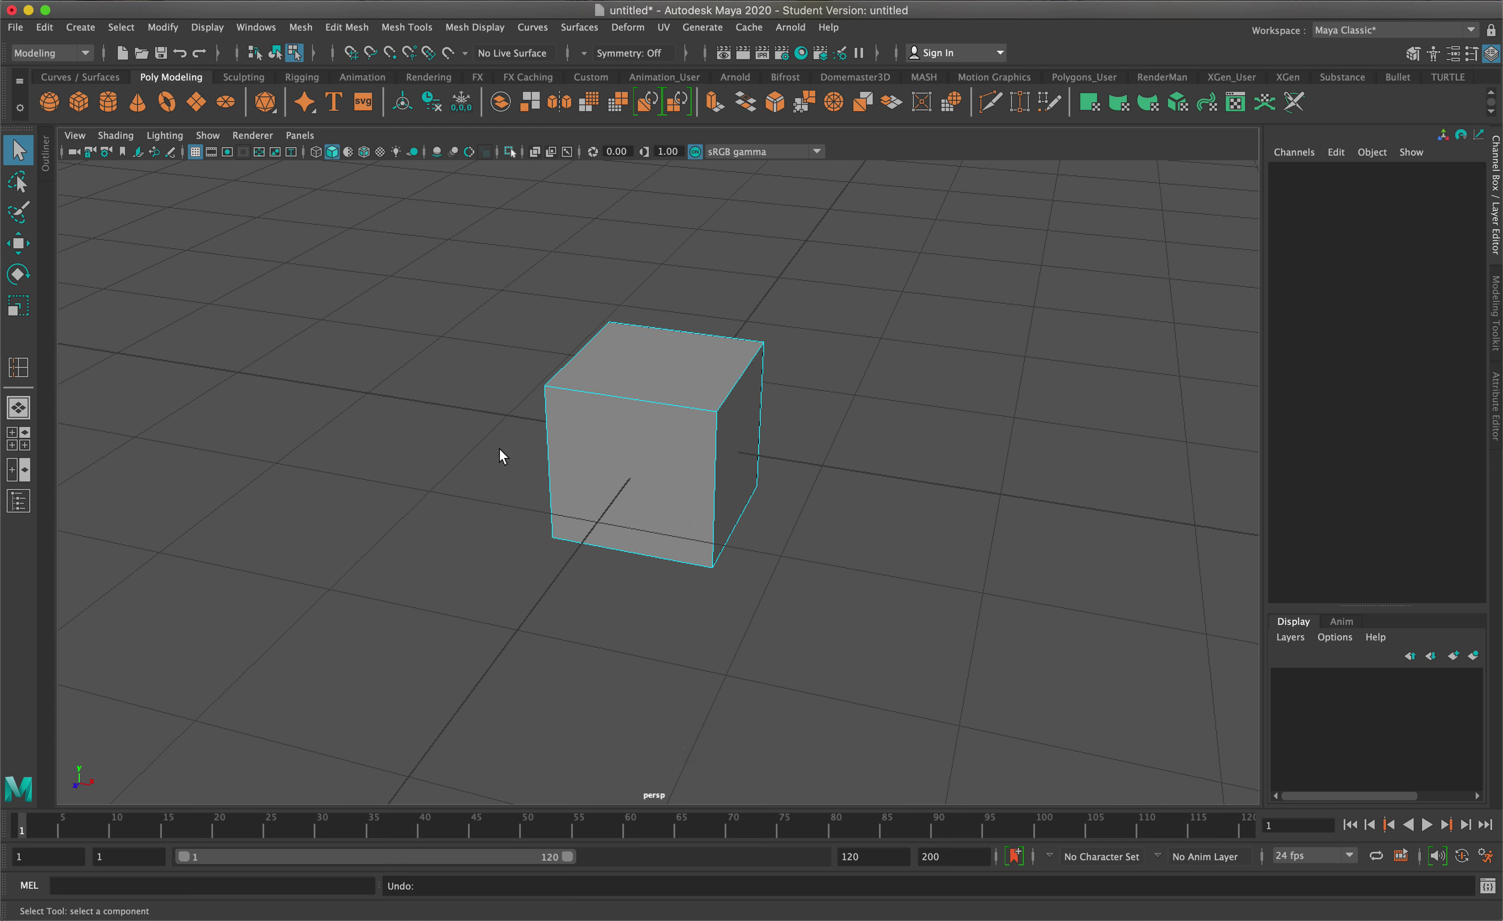
pyautogui.click(653, 429)
pyautogui.moveTo(652, 428); pyautogui.dragTo(700, 406, button='right')
pyautogui.click(850, 392)
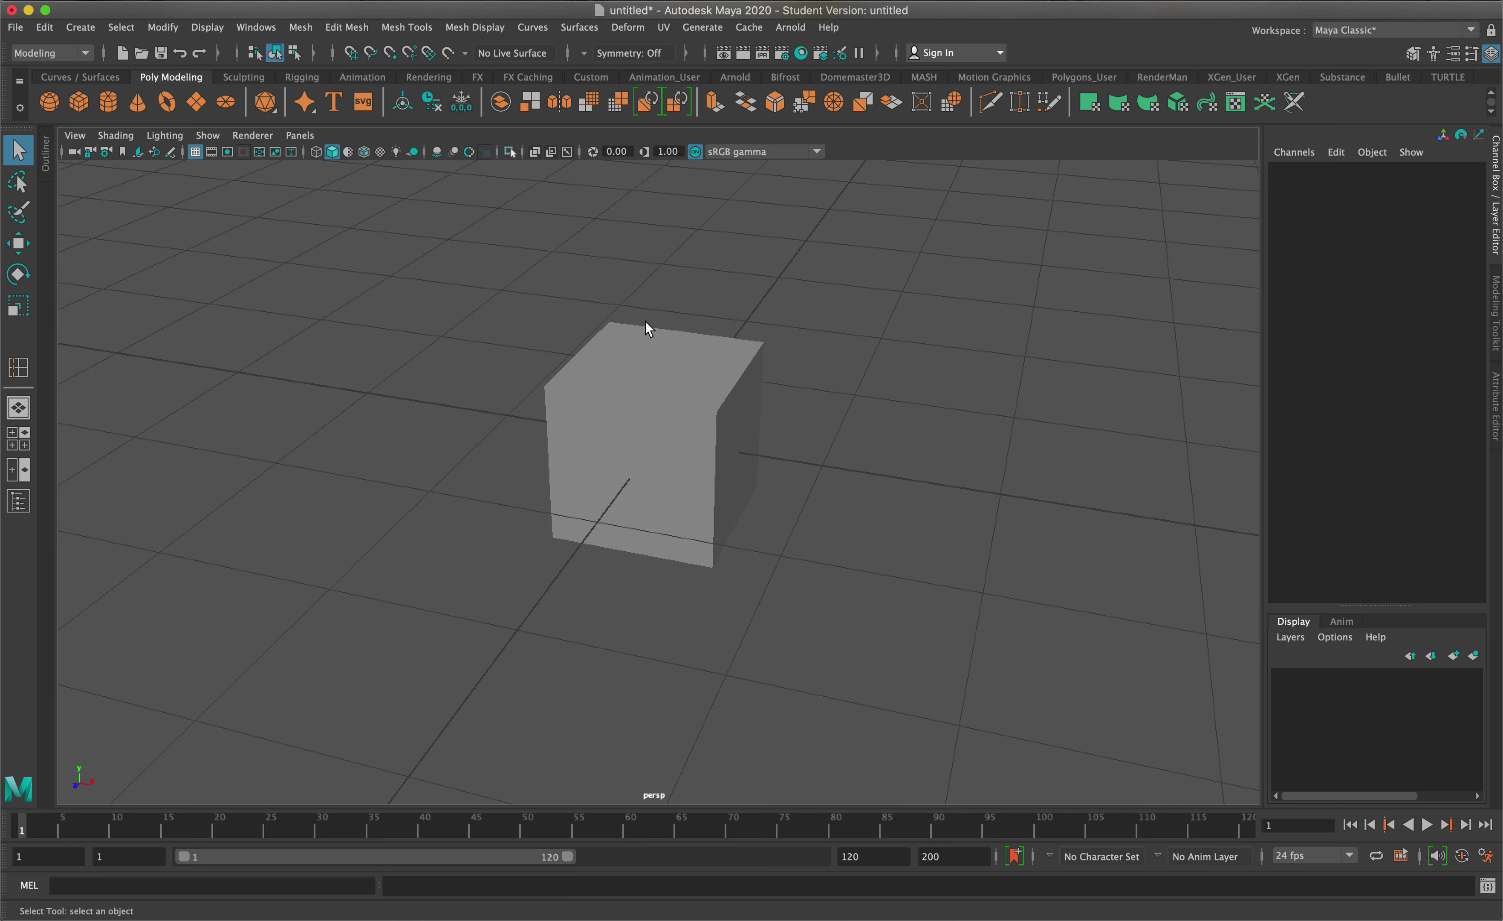
pyautogui.rightClick(700, 364)
pyautogui.moveTo(705, 367); pyautogui.dragTo(766, 349, button='right')
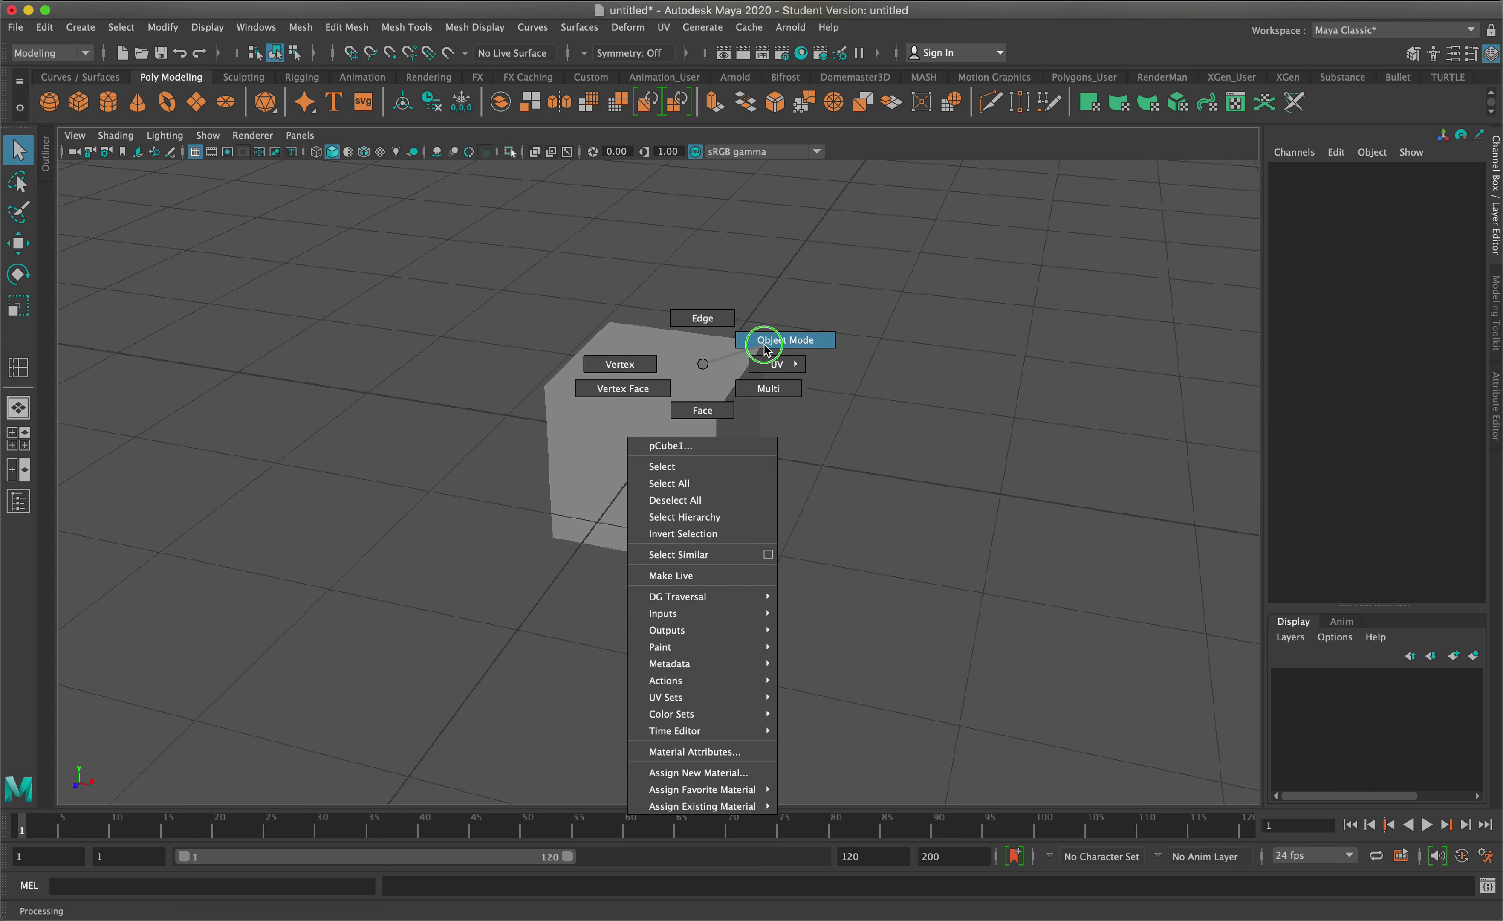
pyautogui.moveTo(766, 350); pyautogui.dragTo(702, 318, button='right')
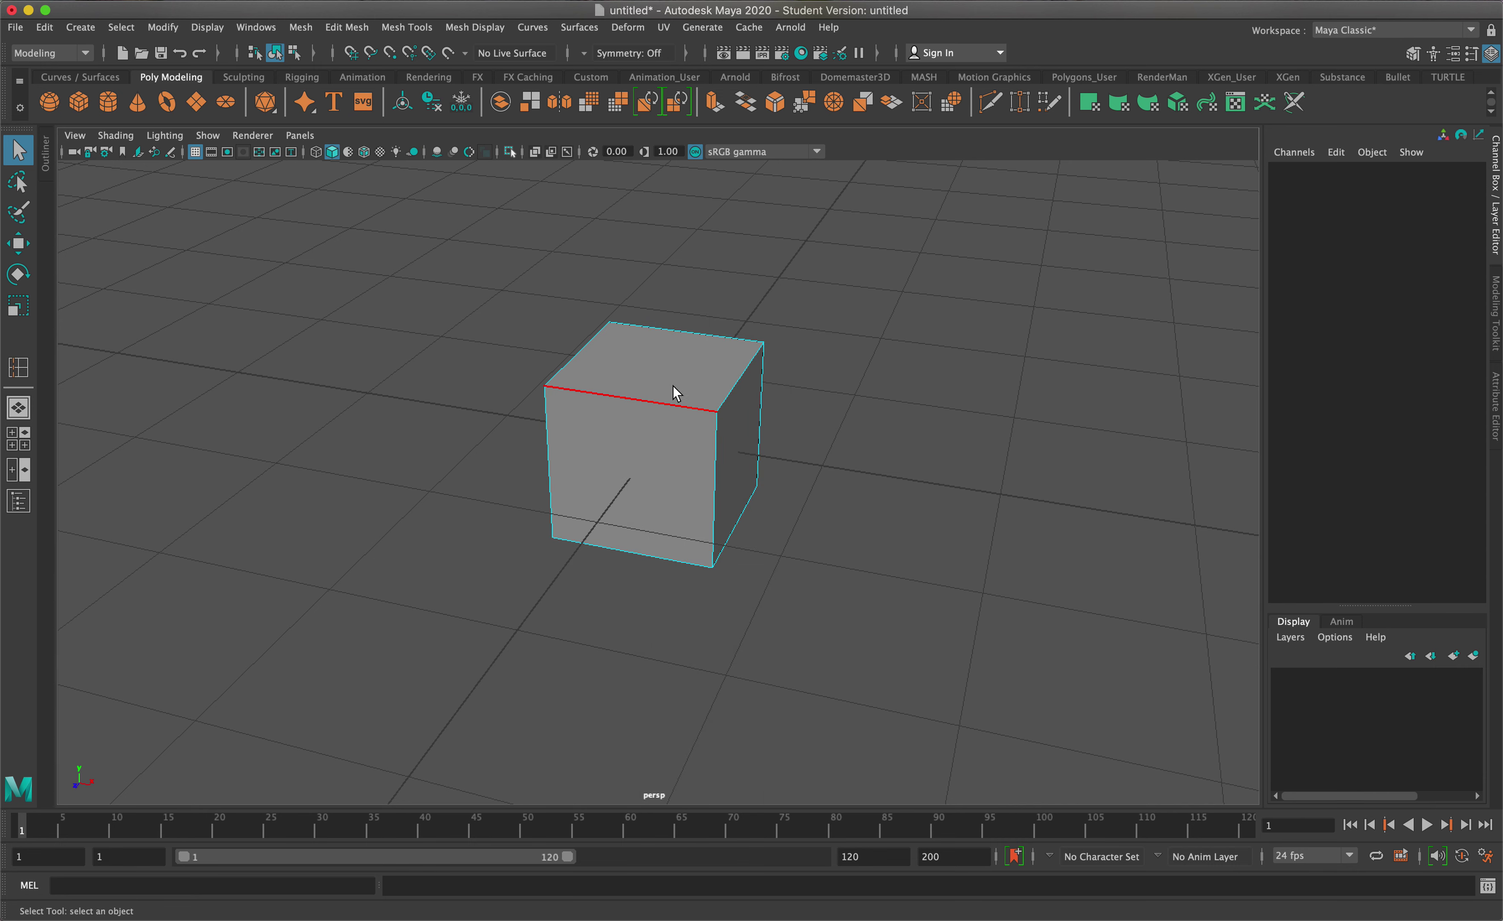
pyautogui.click(730, 345)
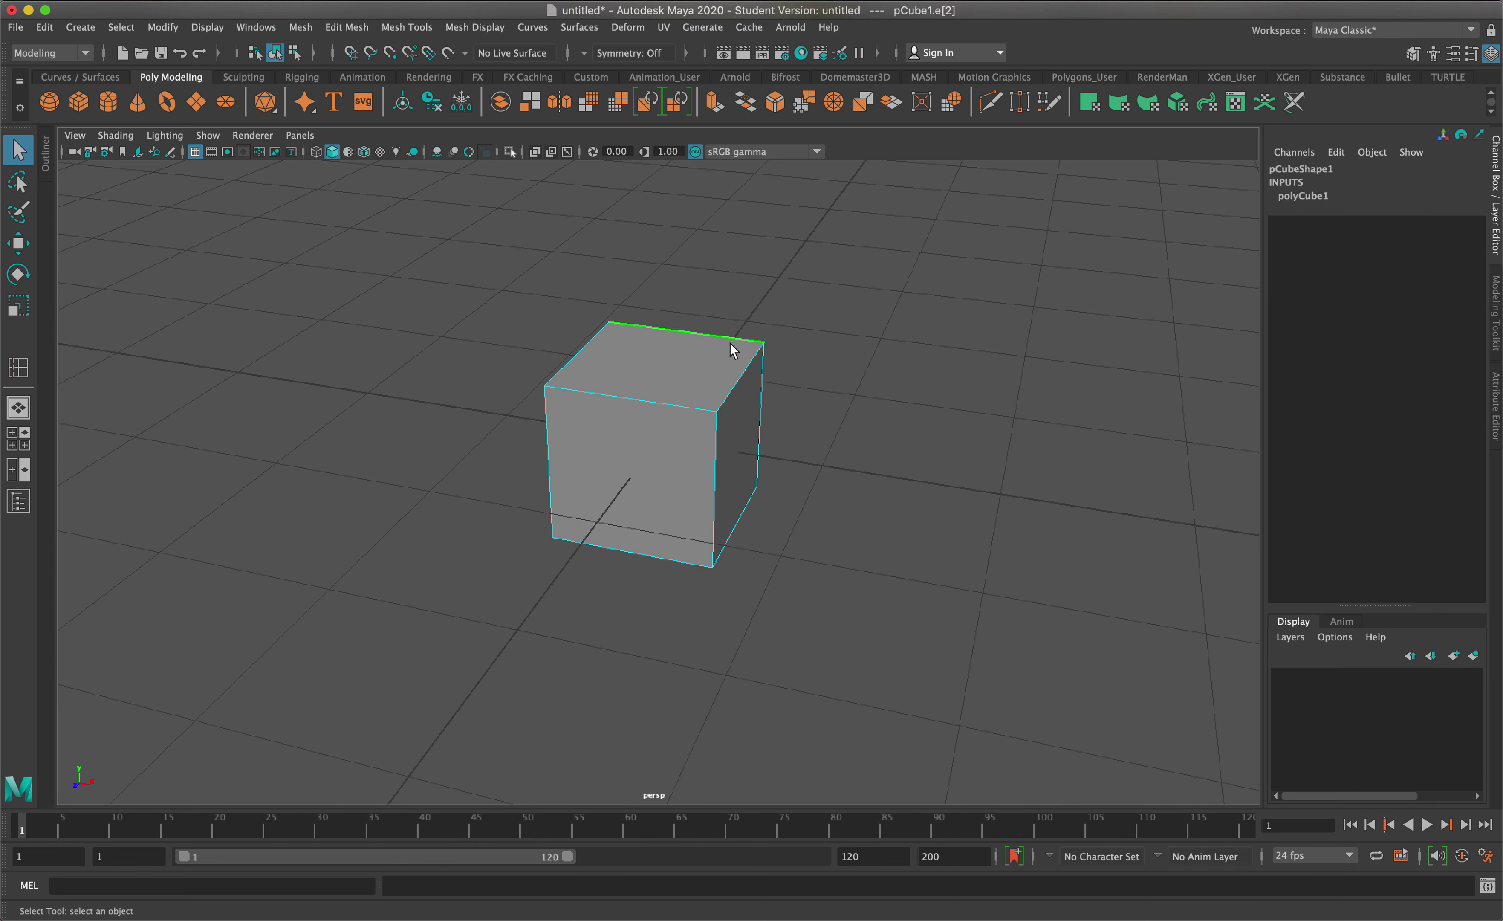
pyautogui.press('w')
pyautogui.moveTo(691, 252); pyautogui.dragTo(700, 211)
pyautogui.press('super+z')
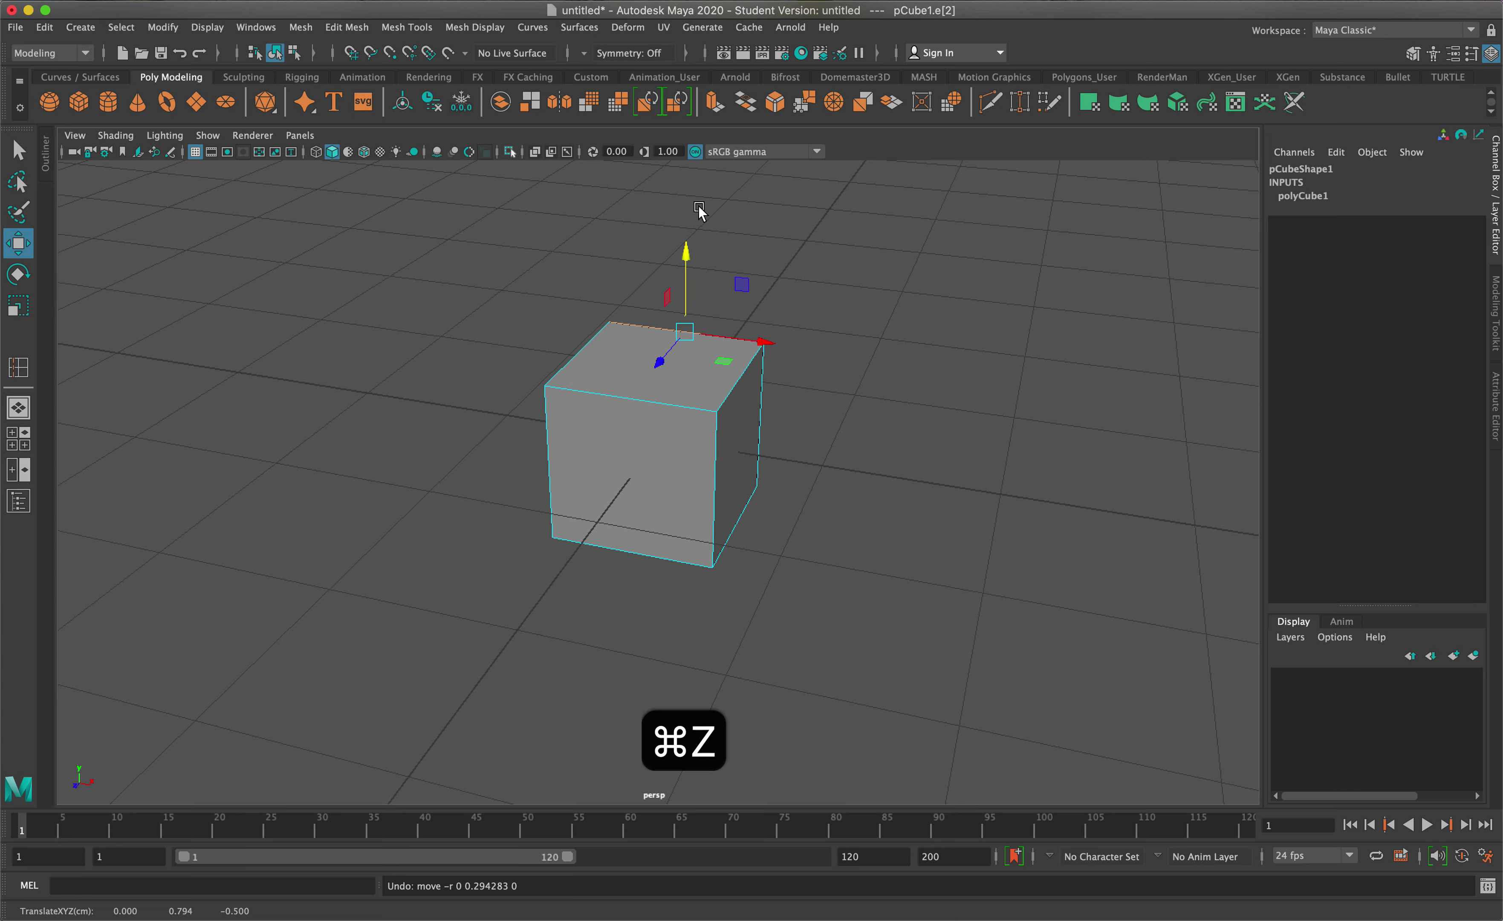
pyautogui.rightClick(700, 406)
pyautogui.click(654, 403)
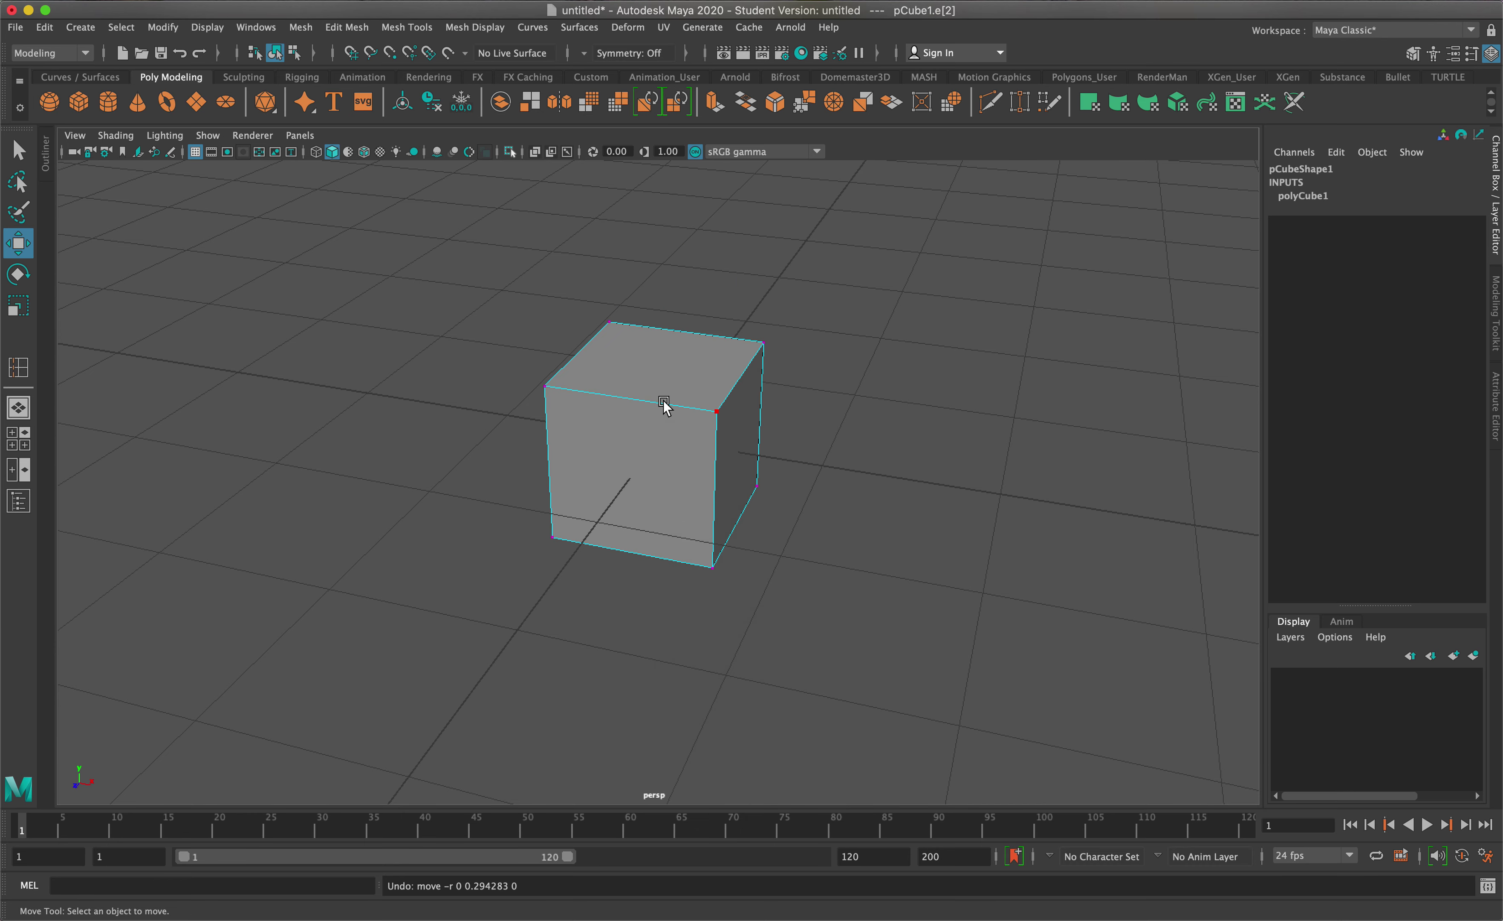
pyautogui.click(716, 410)
pyautogui.moveTo(718, 374)
pyautogui.mouseDown()
pyautogui.moveTo(720, 324)
pyautogui.moveTo(713, 479)
pyautogui.moveTo(716, 400)
pyautogui.mouseUp()
pyautogui.press('super+z')
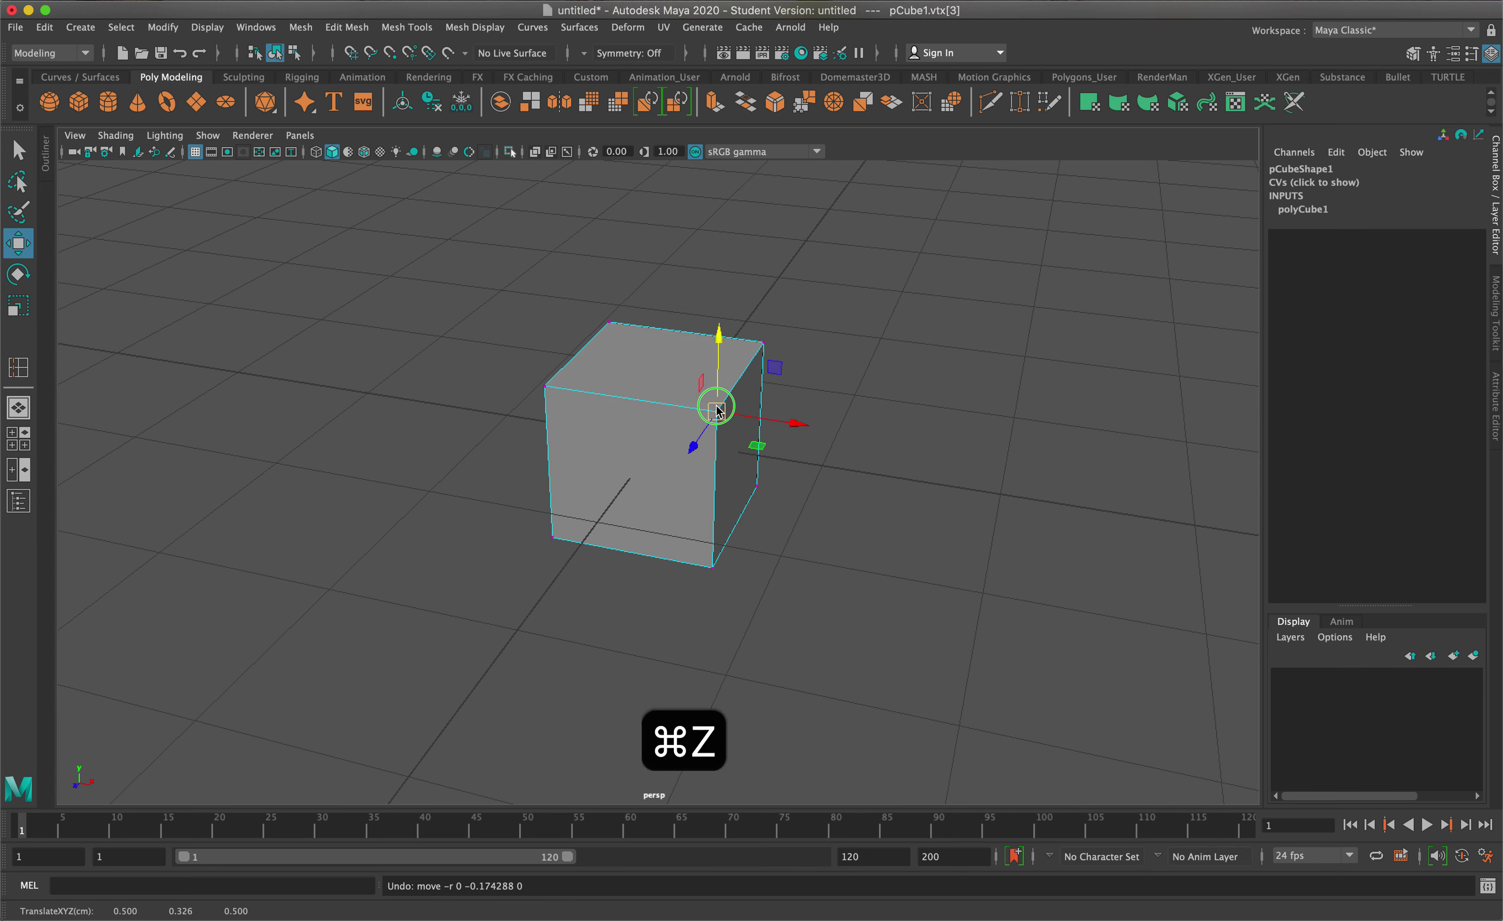
pyautogui.rightClick(716, 406)
pyautogui.click(718, 450)
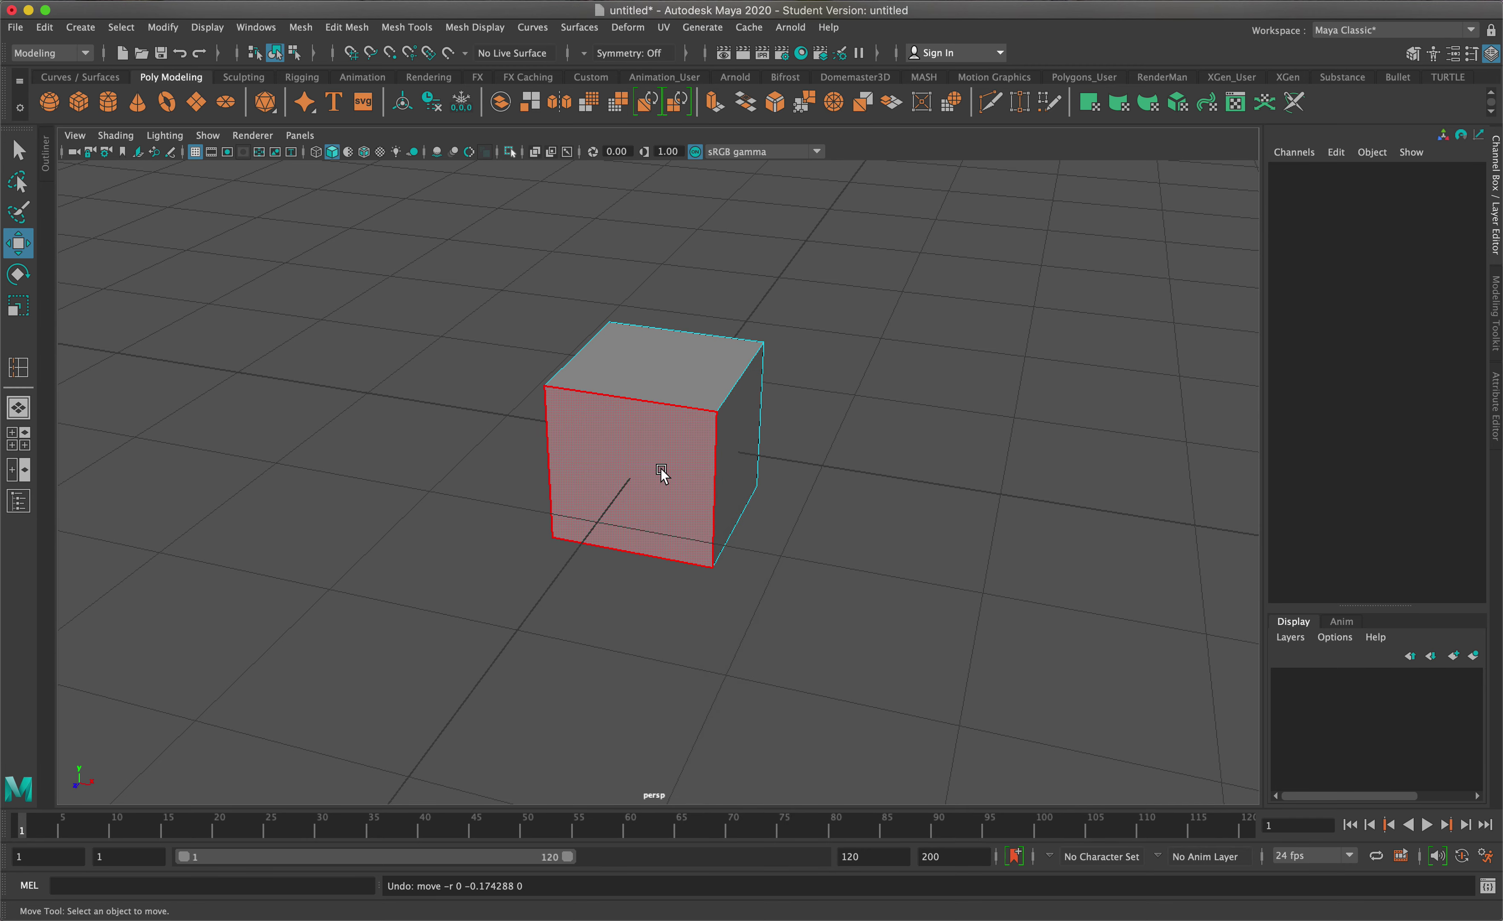
pyautogui.click(651, 471)
pyautogui.moveTo(615, 511); pyautogui.dragTo(578, 503)
pyautogui.press('super+z')
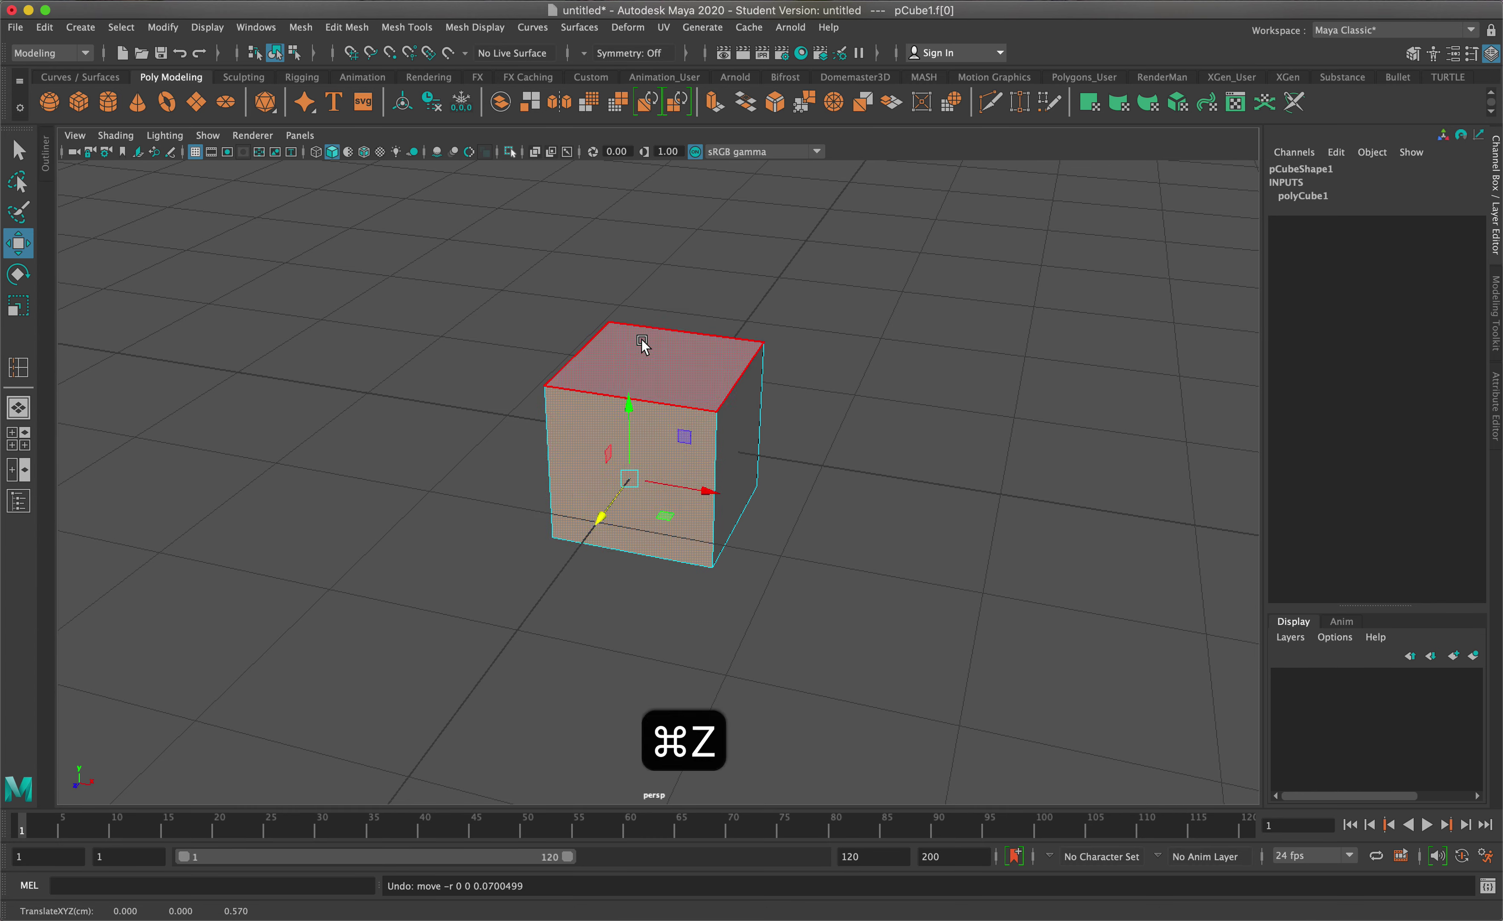
pyautogui.rightClick(654, 374)
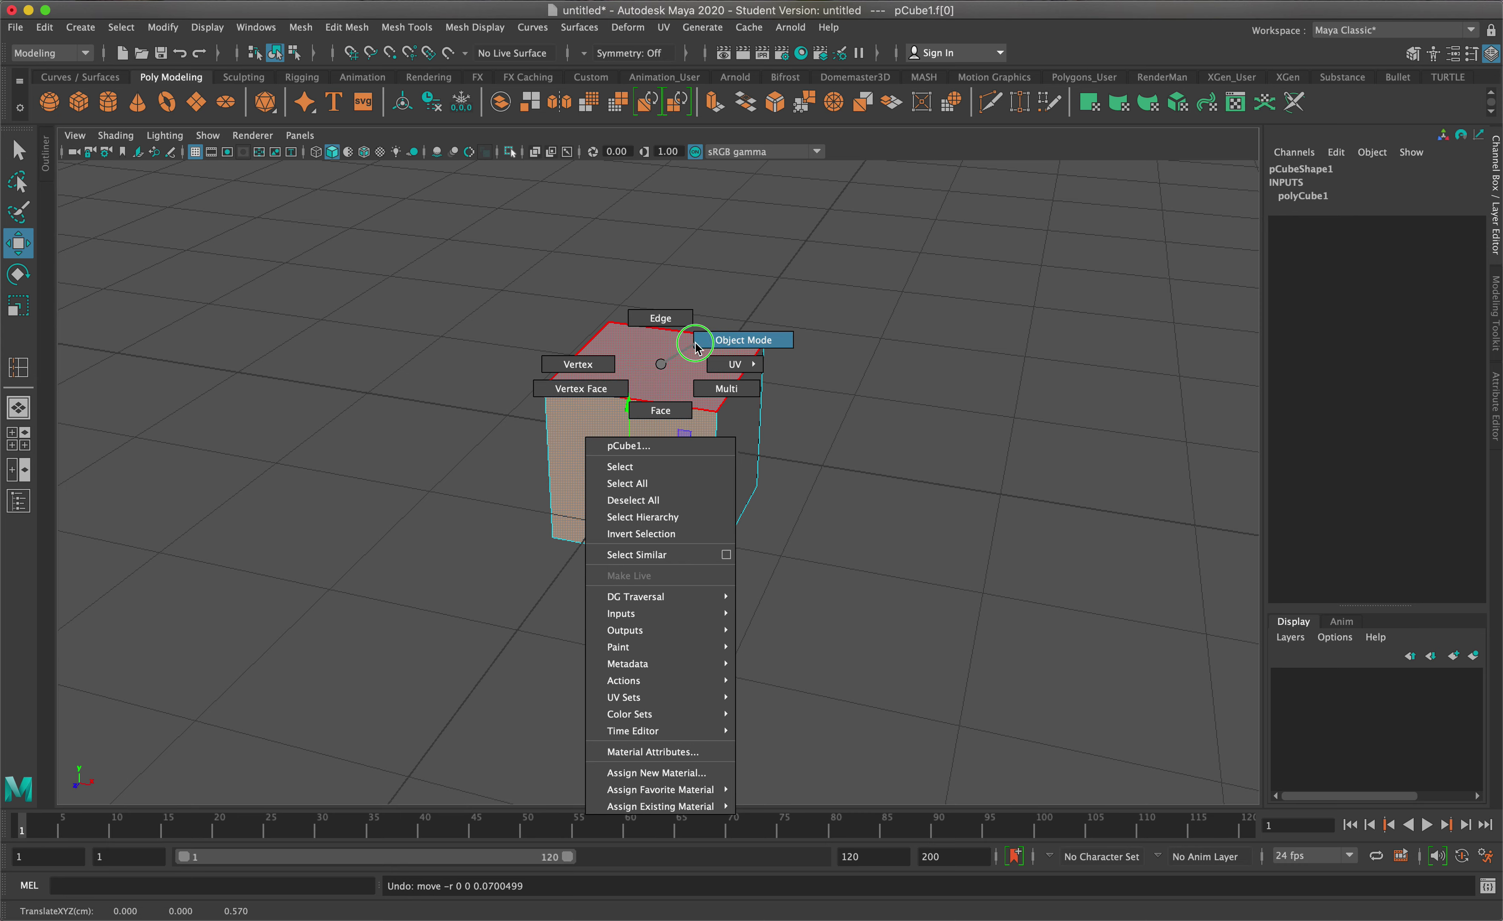
pyautogui.click(728, 340)
pyautogui.click(882, 364)
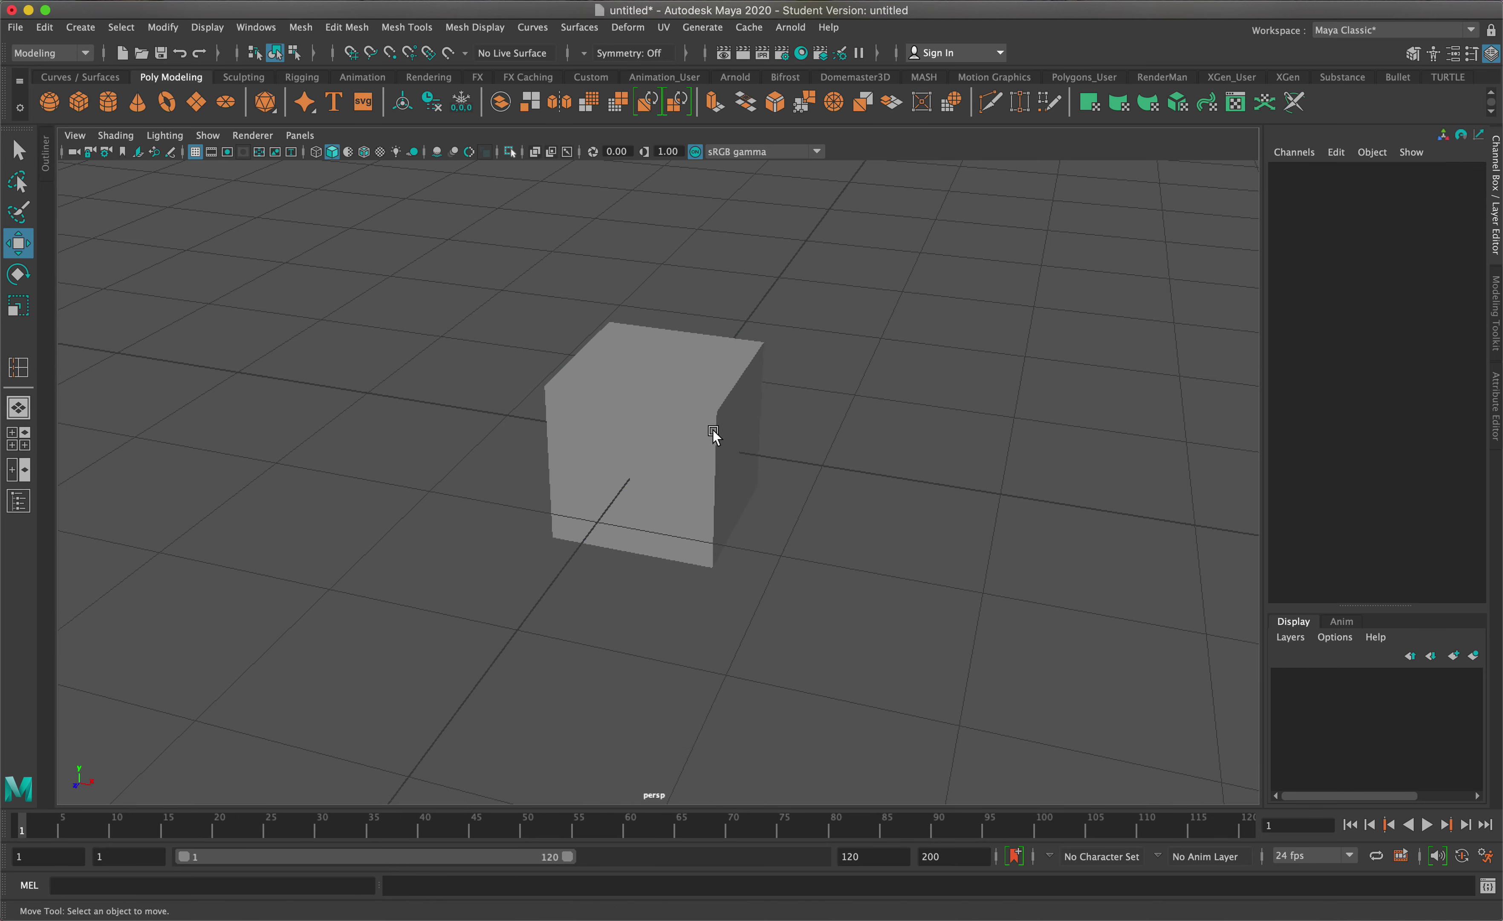
# Step: Raise pCube1 along Y to Translate Y 0.551 and frame it in view
pyautogui.click(704, 403)
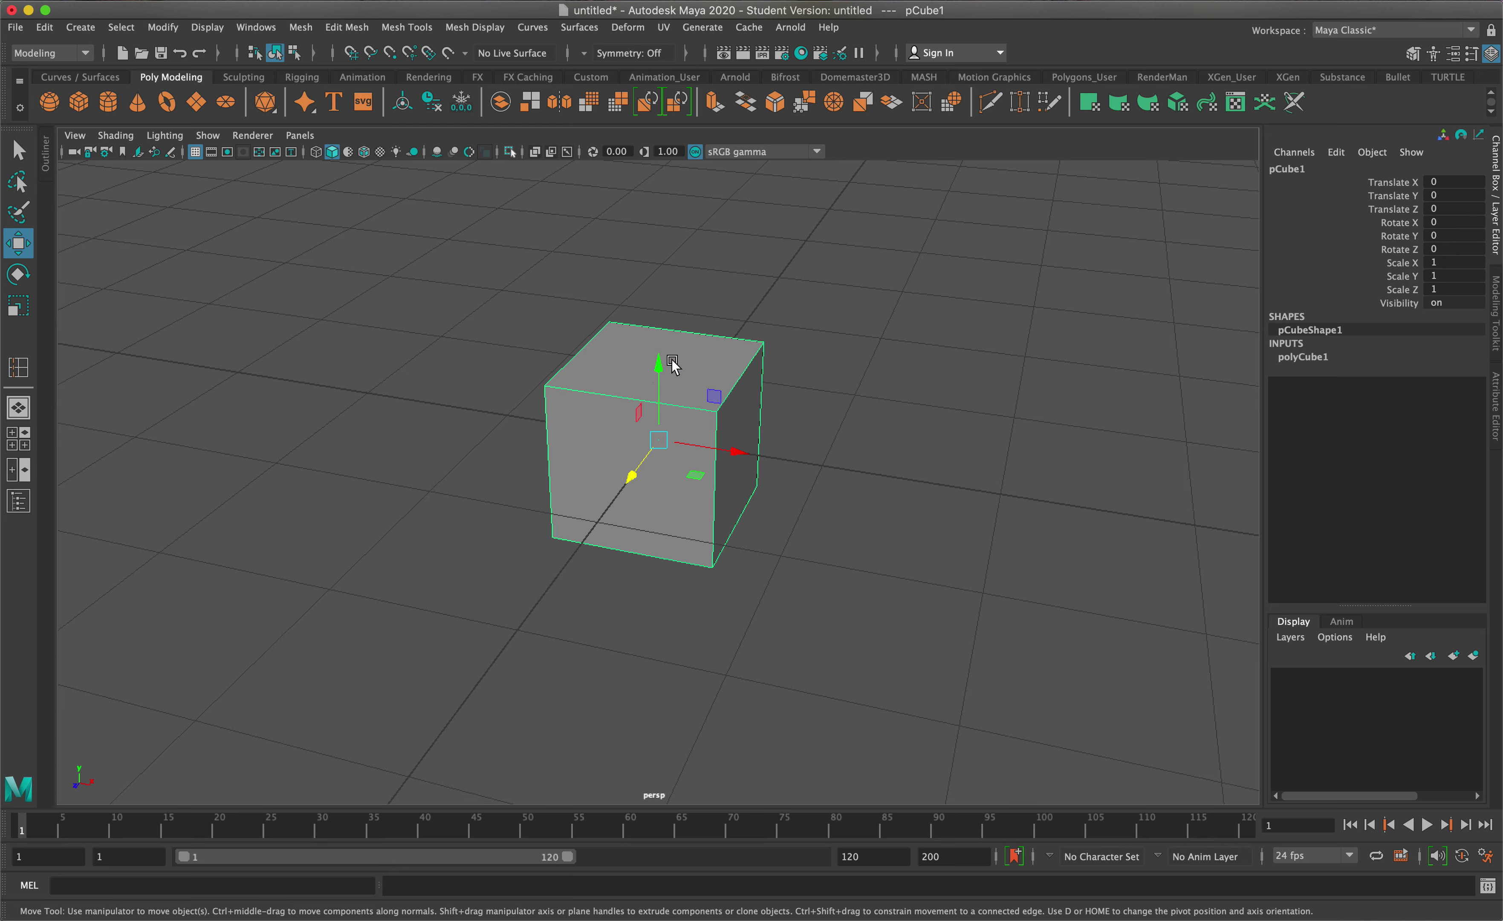
pyautogui.press('q')
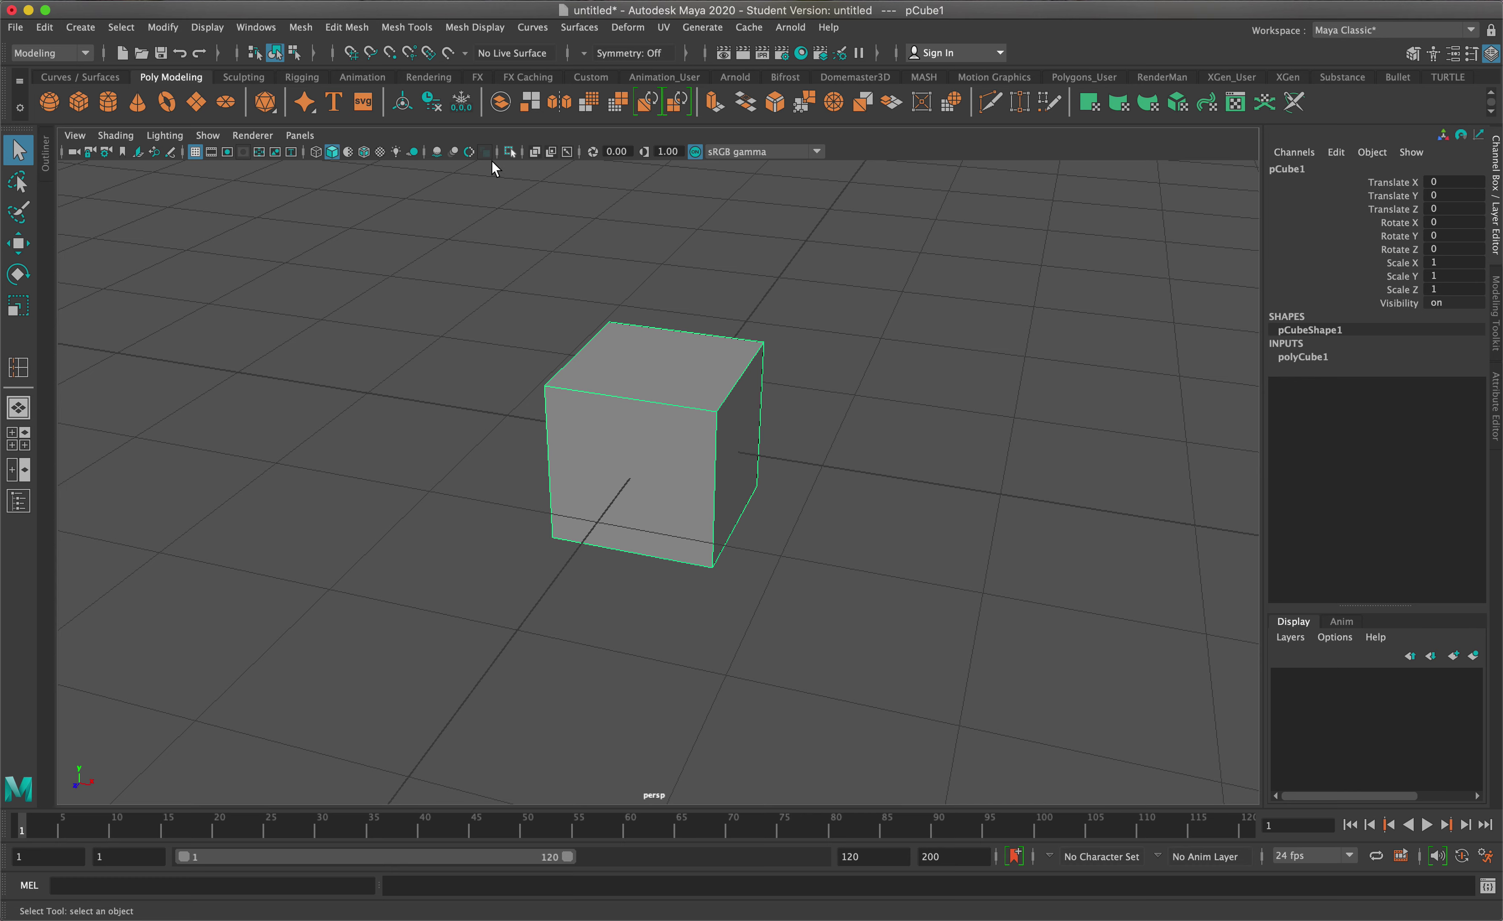
pyautogui.press('w')
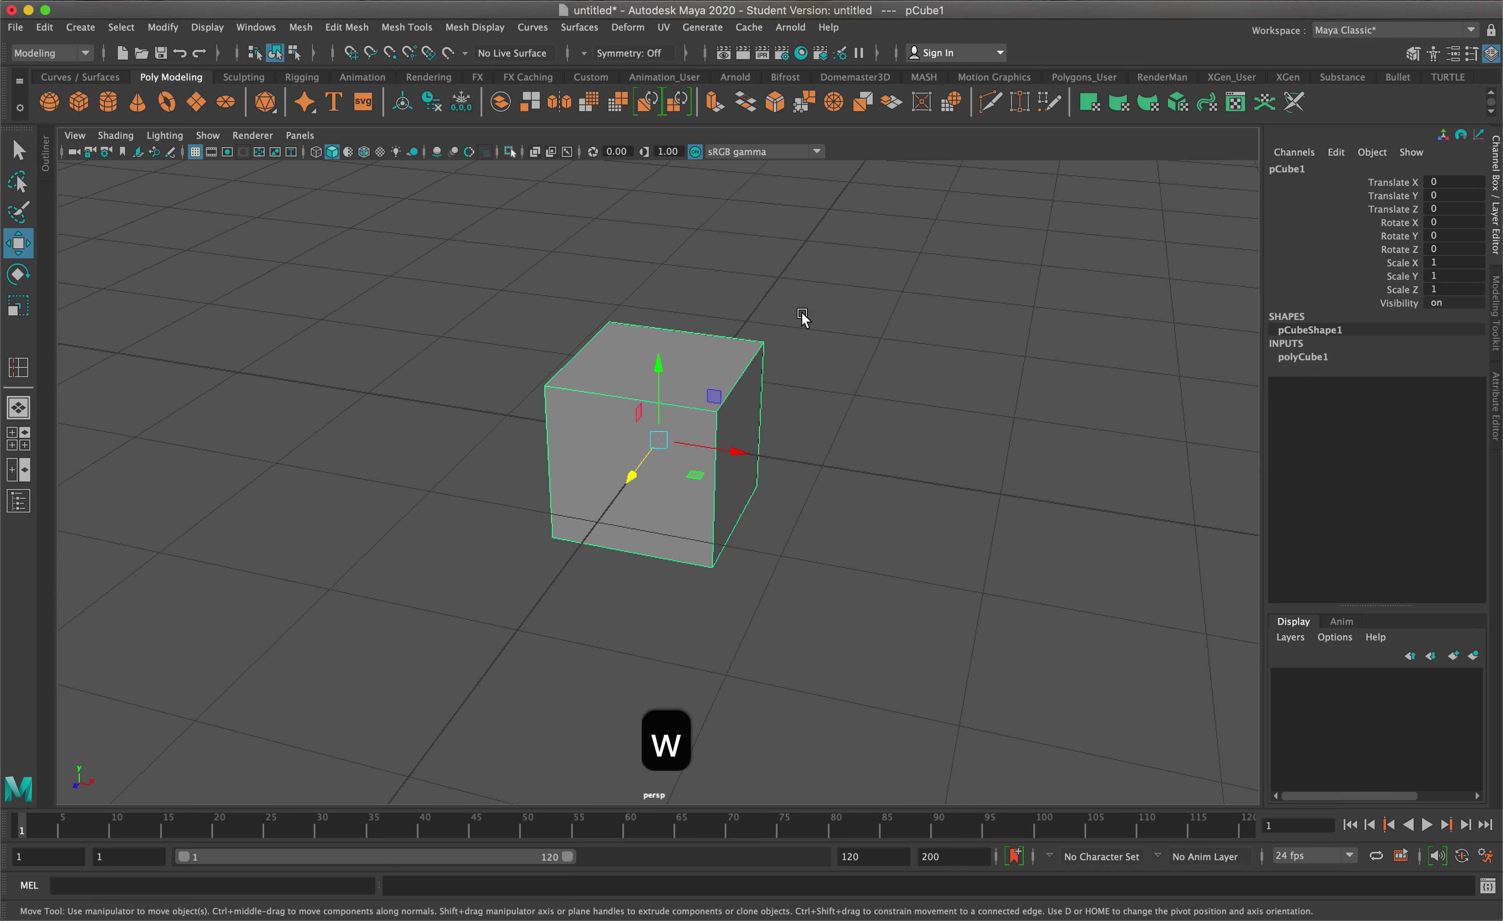
pyautogui.moveTo(660, 366); pyautogui.dragTo(660, 278)
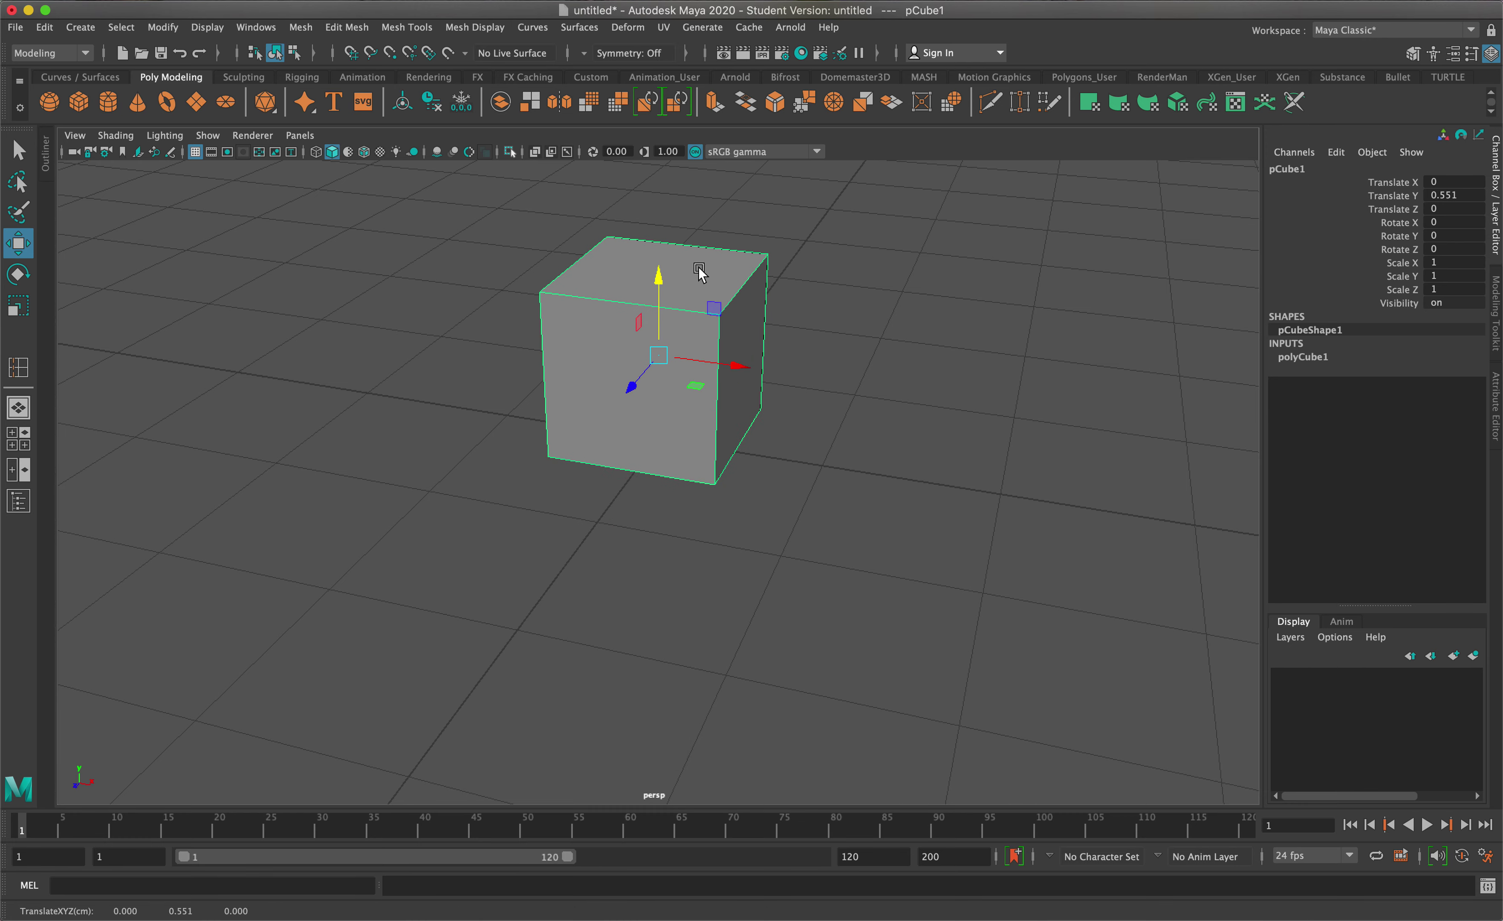
pyautogui.press('f')
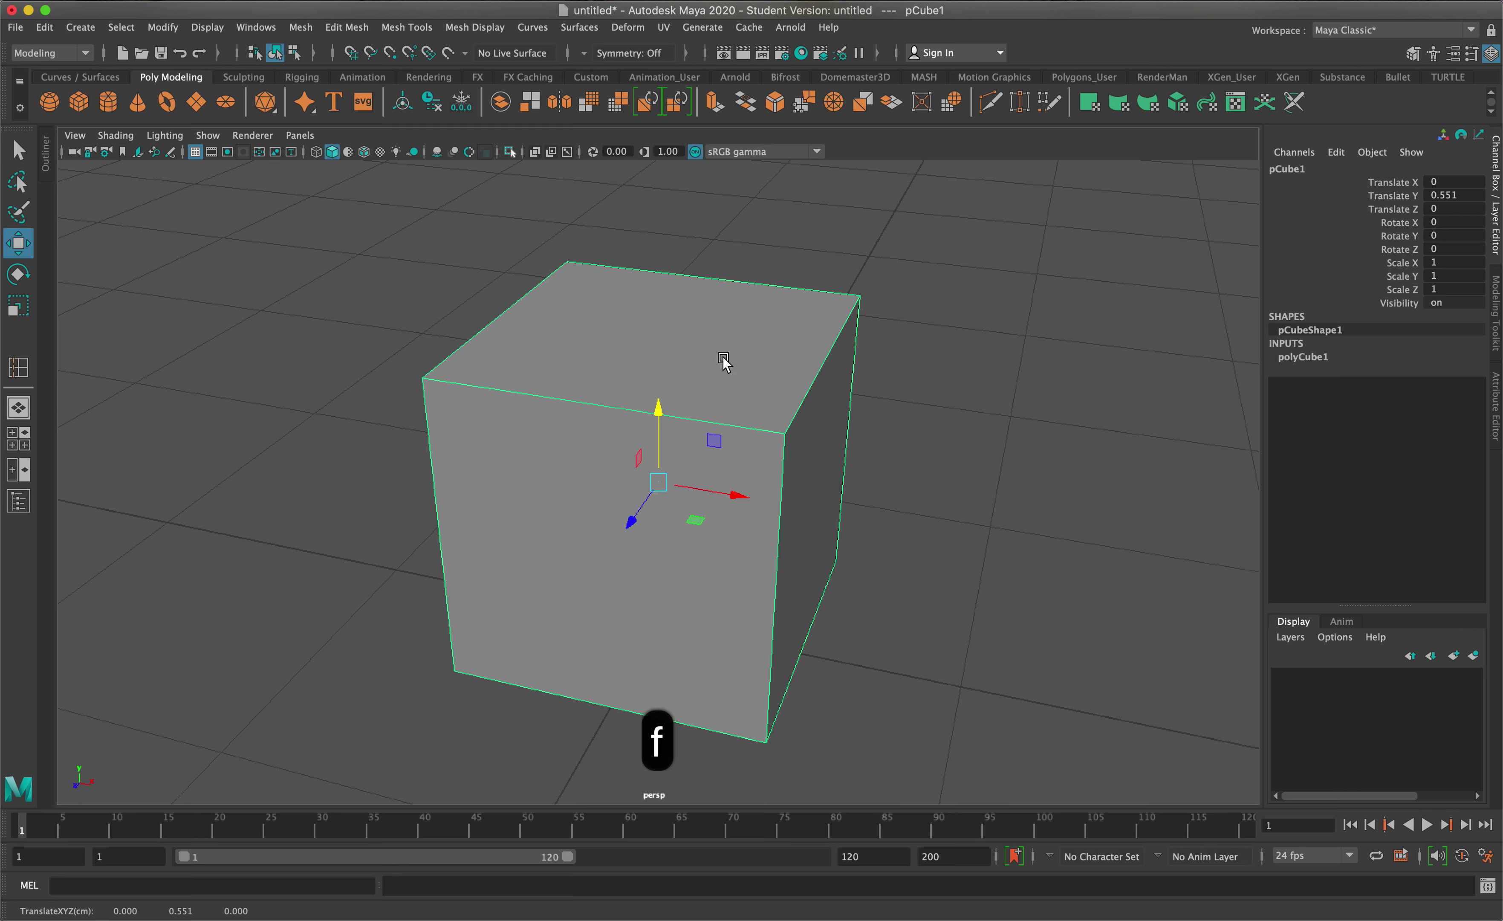
pyautogui.press('q')
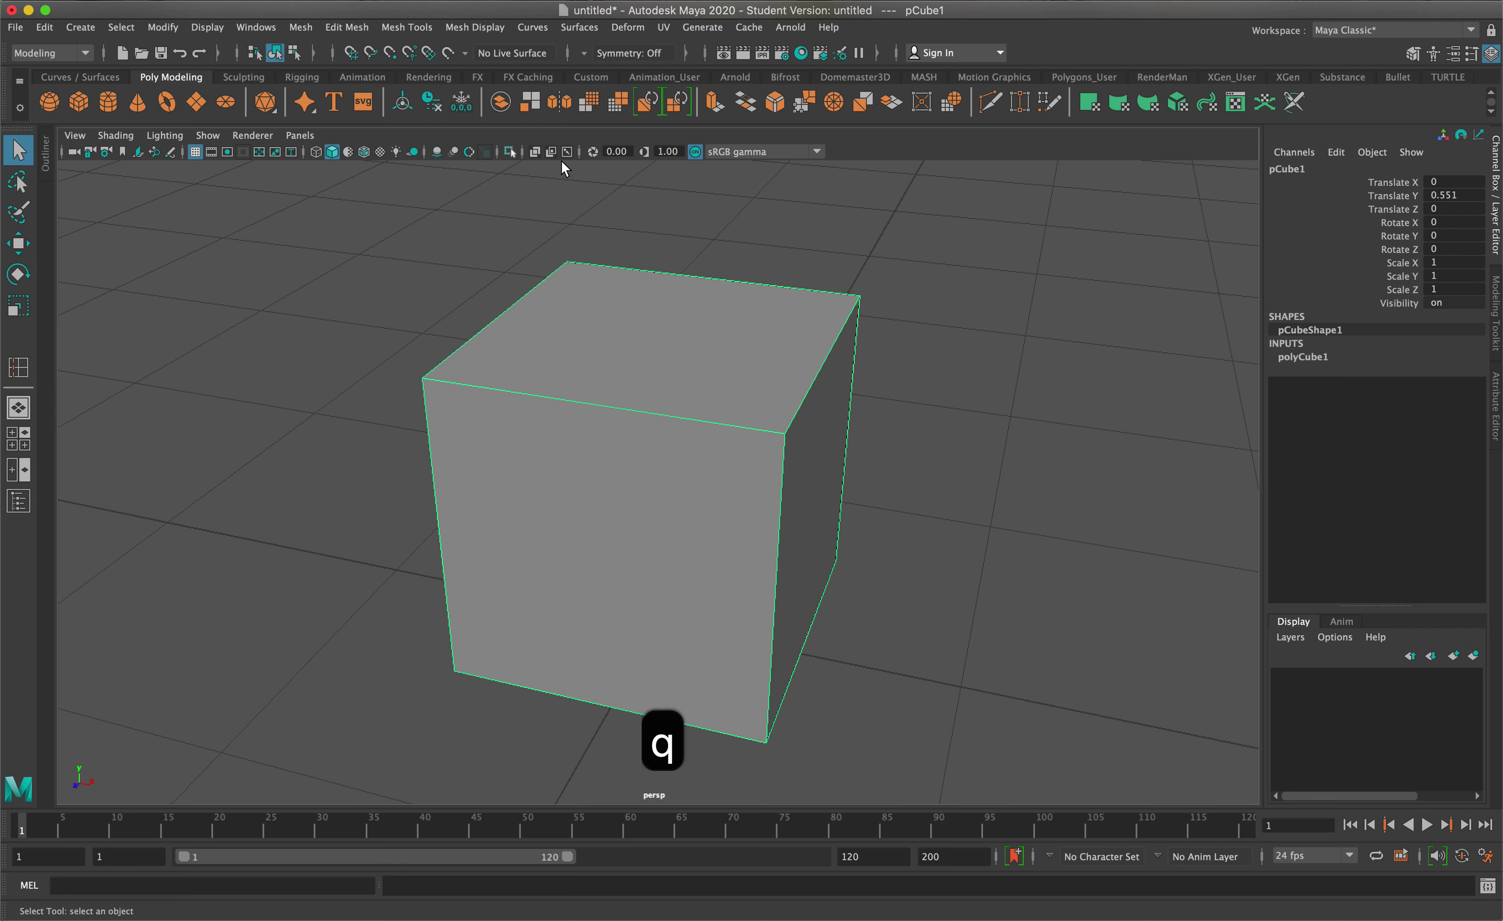
pyautogui.click(407, 27)
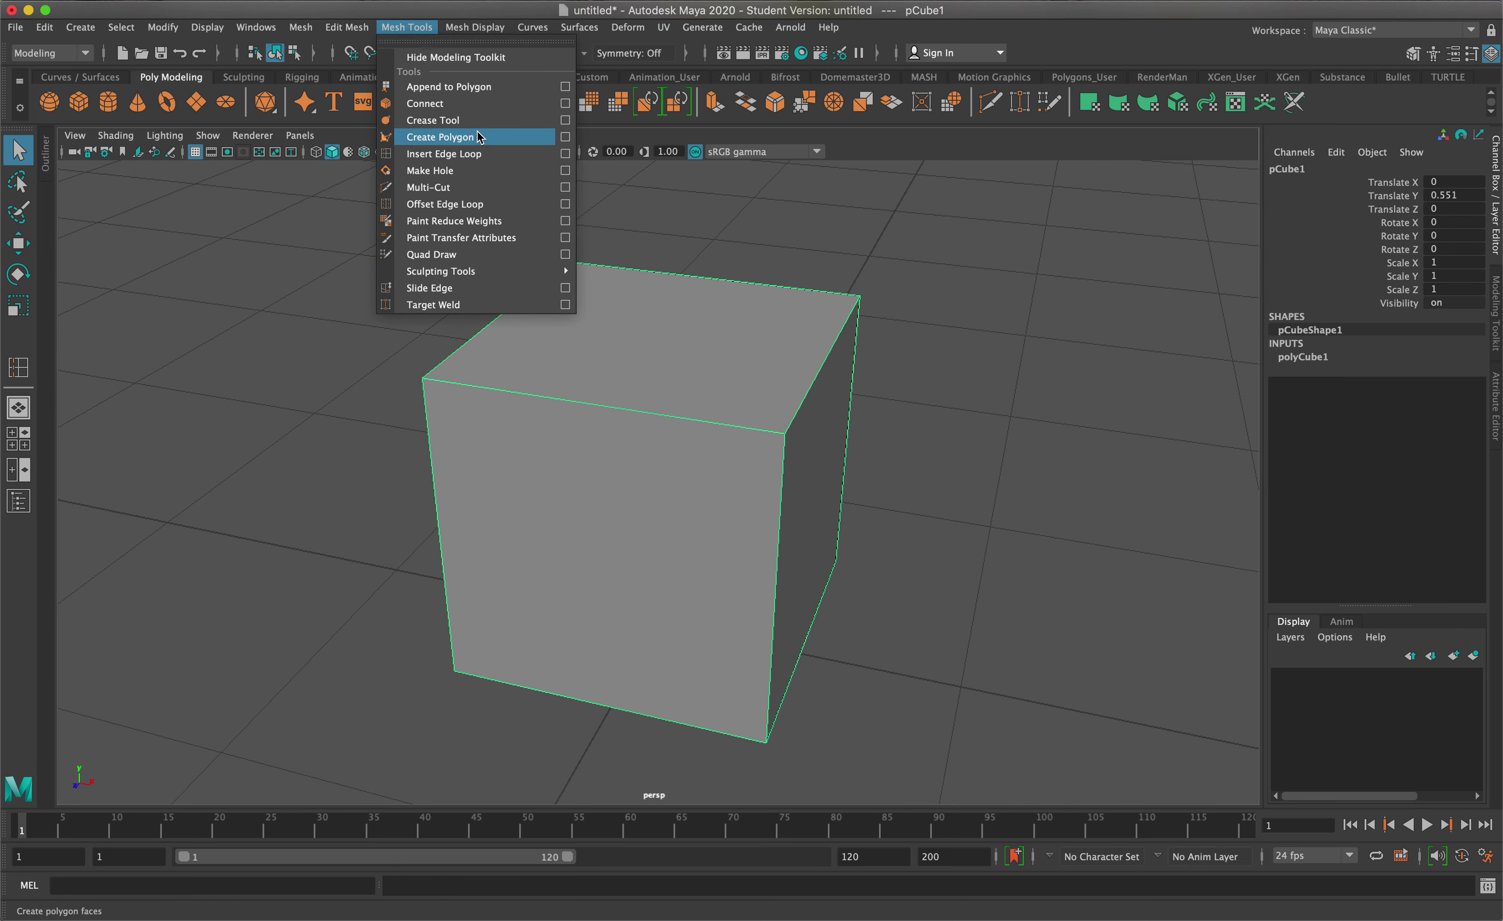
# Step: Insert a horizontal edge loop at mid-height around pCube1, splitting each side face in two
pyautogui.click(470, 154)
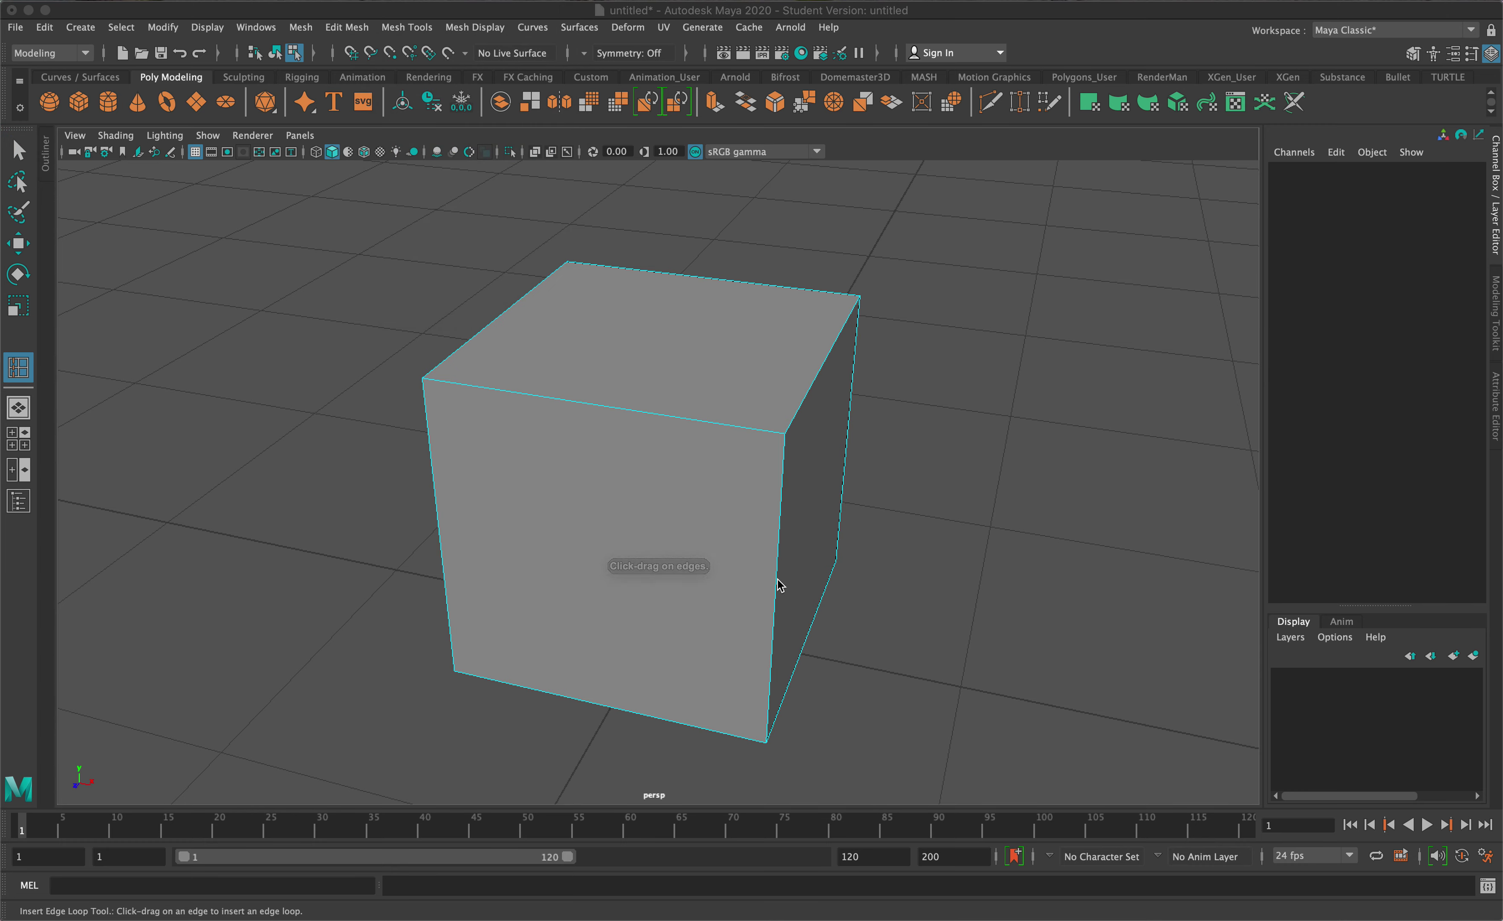
pyautogui.moveTo(779, 585); pyautogui.dragTo(787, 590)
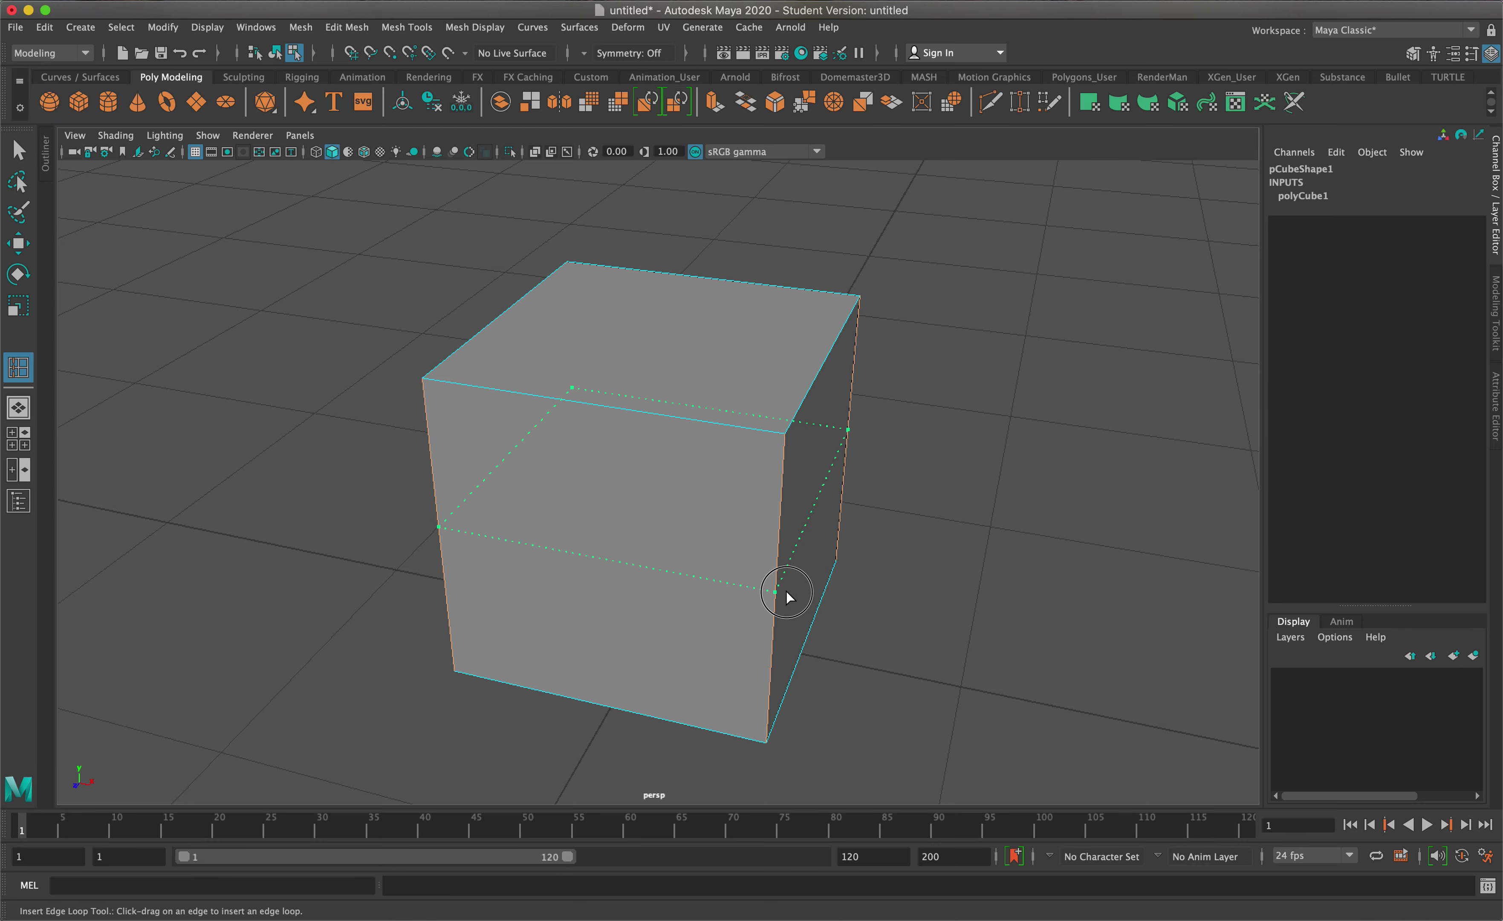
pyautogui.moveTo(785, 590)
pyautogui.mouseDown()
pyautogui.moveTo(765, 514)
pyautogui.moveTo(779, 491)
pyautogui.moveTo(805, 590)
pyautogui.mouseUp()
pyautogui.moveTo(819, 590); pyautogui.dragTo(825, 594)
pyautogui.press('q')
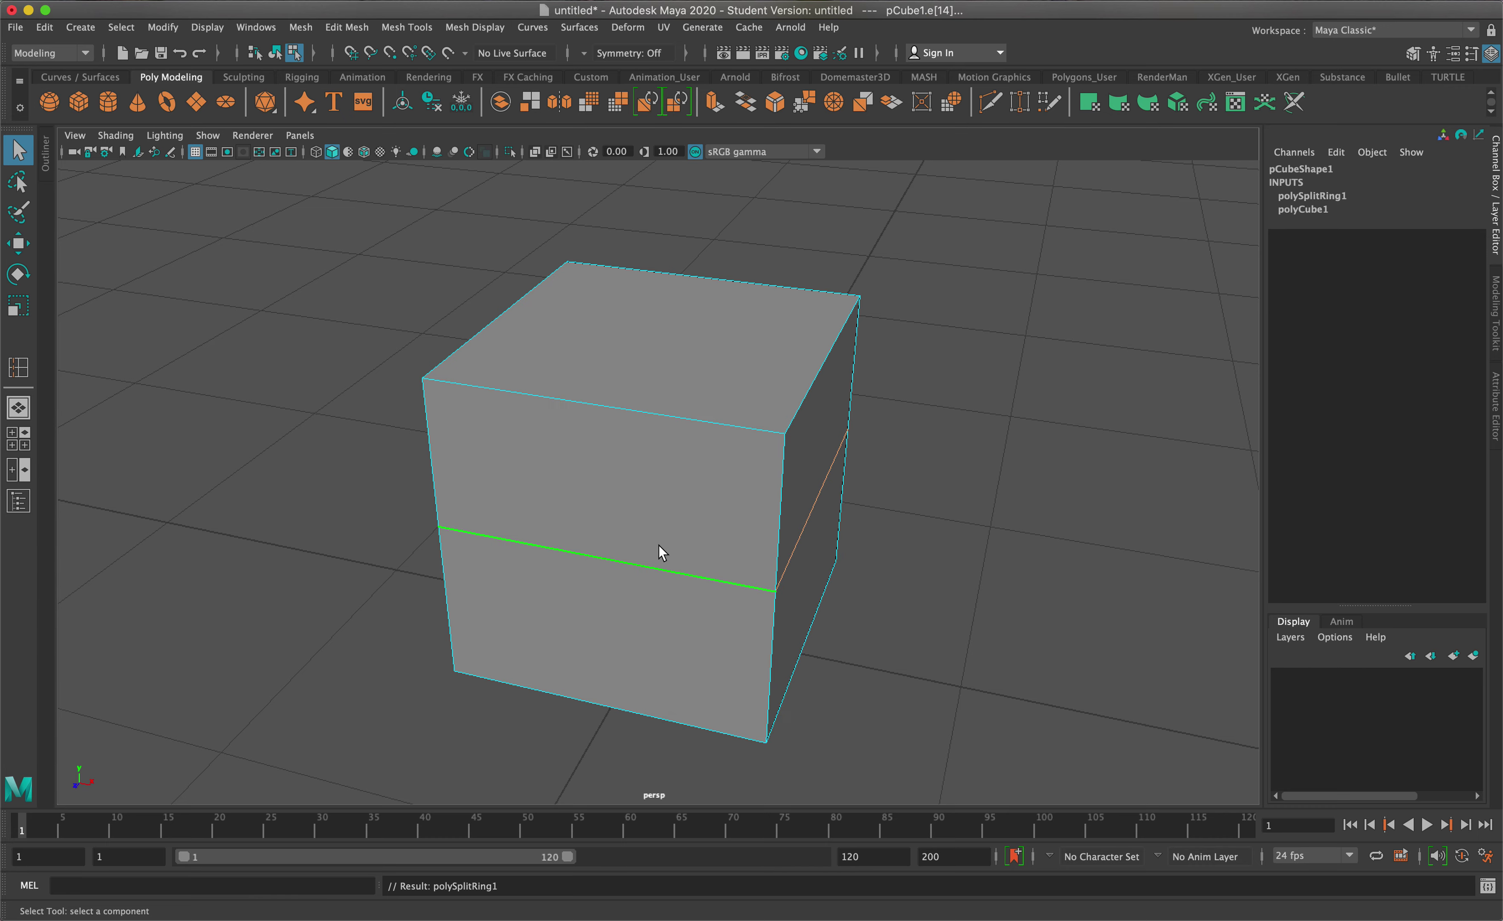
pyautogui.moveTo(729, 521)
pyautogui.keyDown('alt'); pyautogui.mouseDown()
pyautogui.moveTo(731, 504)
pyautogui.moveTo(728, 516)
pyautogui.mouseUp(); pyautogui.keyUp('alt')
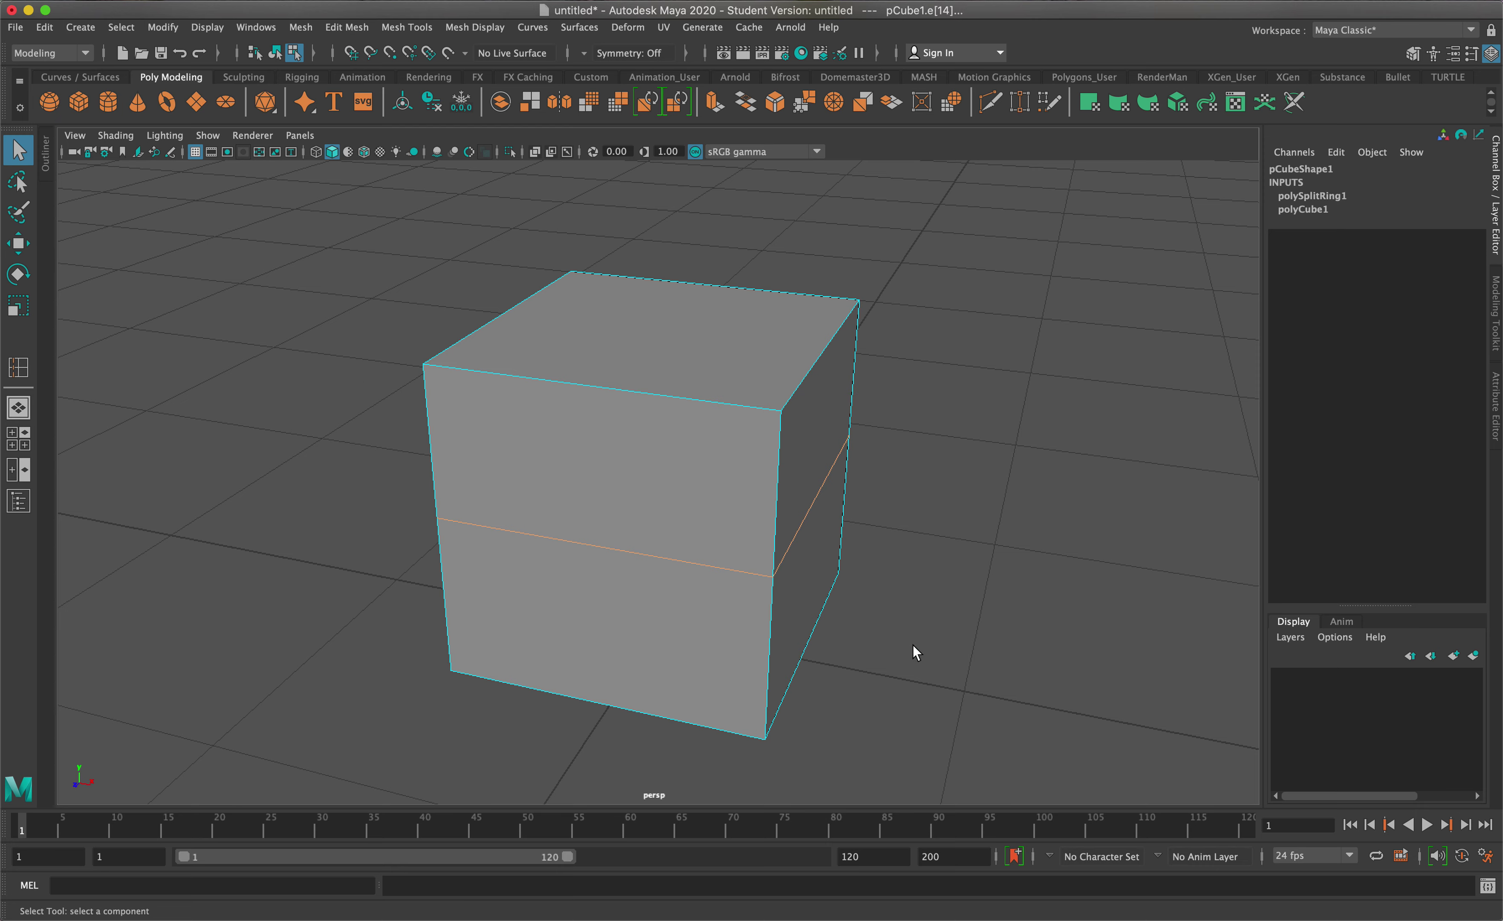
pyautogui.moveTo(686, 511); pyautogui.dragTo(790, 401, button='right')
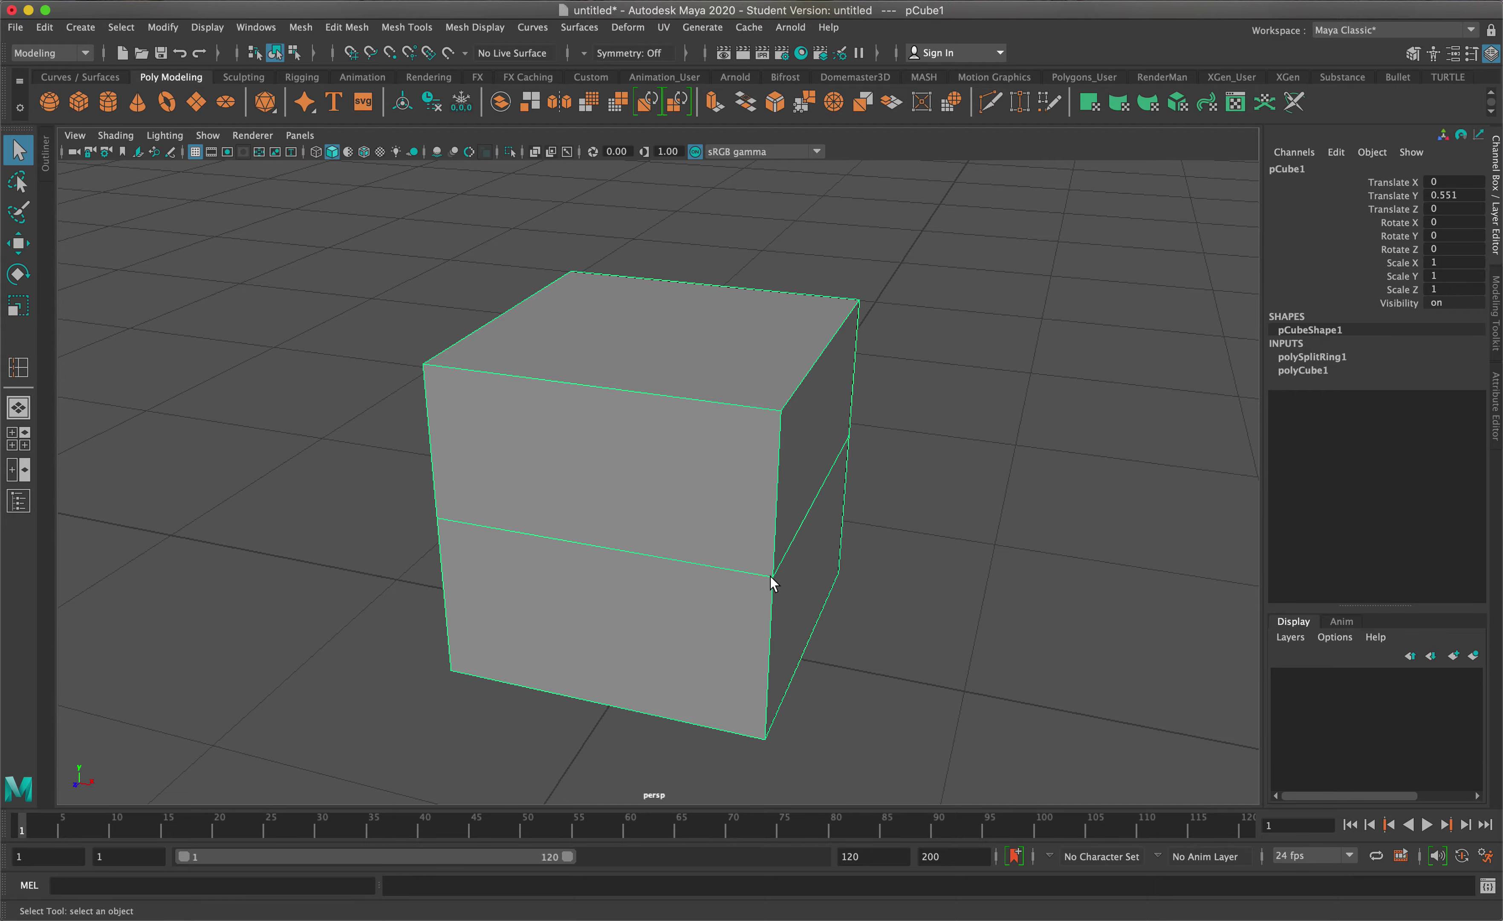
# Step: In Face mode, select pCube1's lower front face and bring up the Edit Mesh menu
pyautogui.moveTo(768, 581)
pyautogui.keyDown('alt'); pyautogui.mouseDown()
pyautogui.moveTo(648, 558)
pyautogui.moveTo(389, 574)
pyautogui.moveTo(963, 548)
pyautogui.moveTo(943, 567)
pyautogui.moveTo(770, 586)
pyautogui.moveTo(761, 570)
pyautogui.mouseUp(); pyautogui.keyUp('alt')
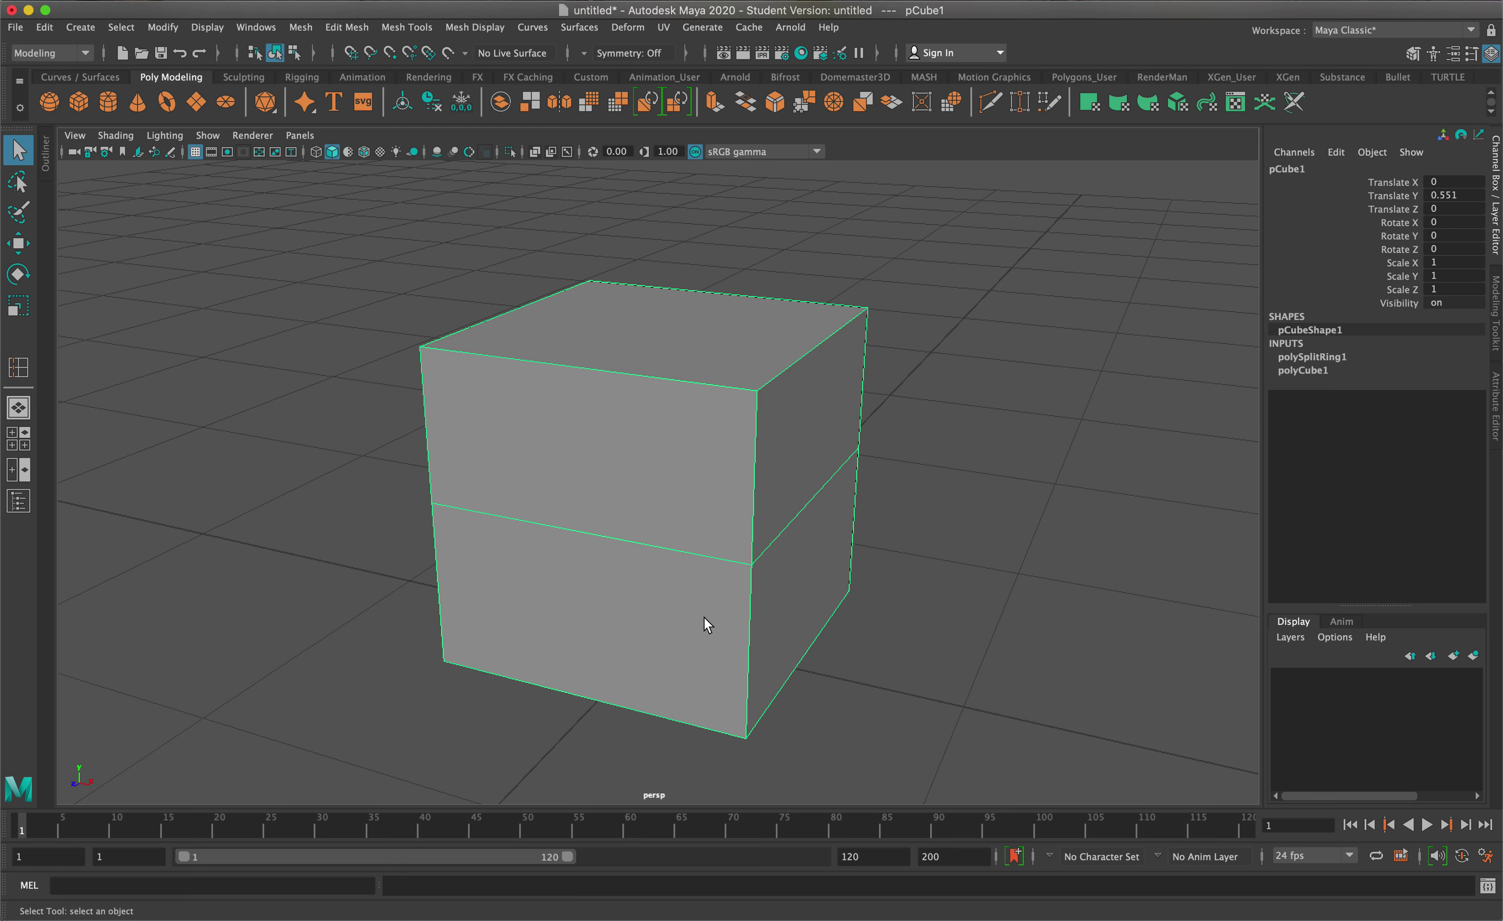
pyautogui.moveTo(621, 574); pyautogui.dragTo(644, 522, button='right')
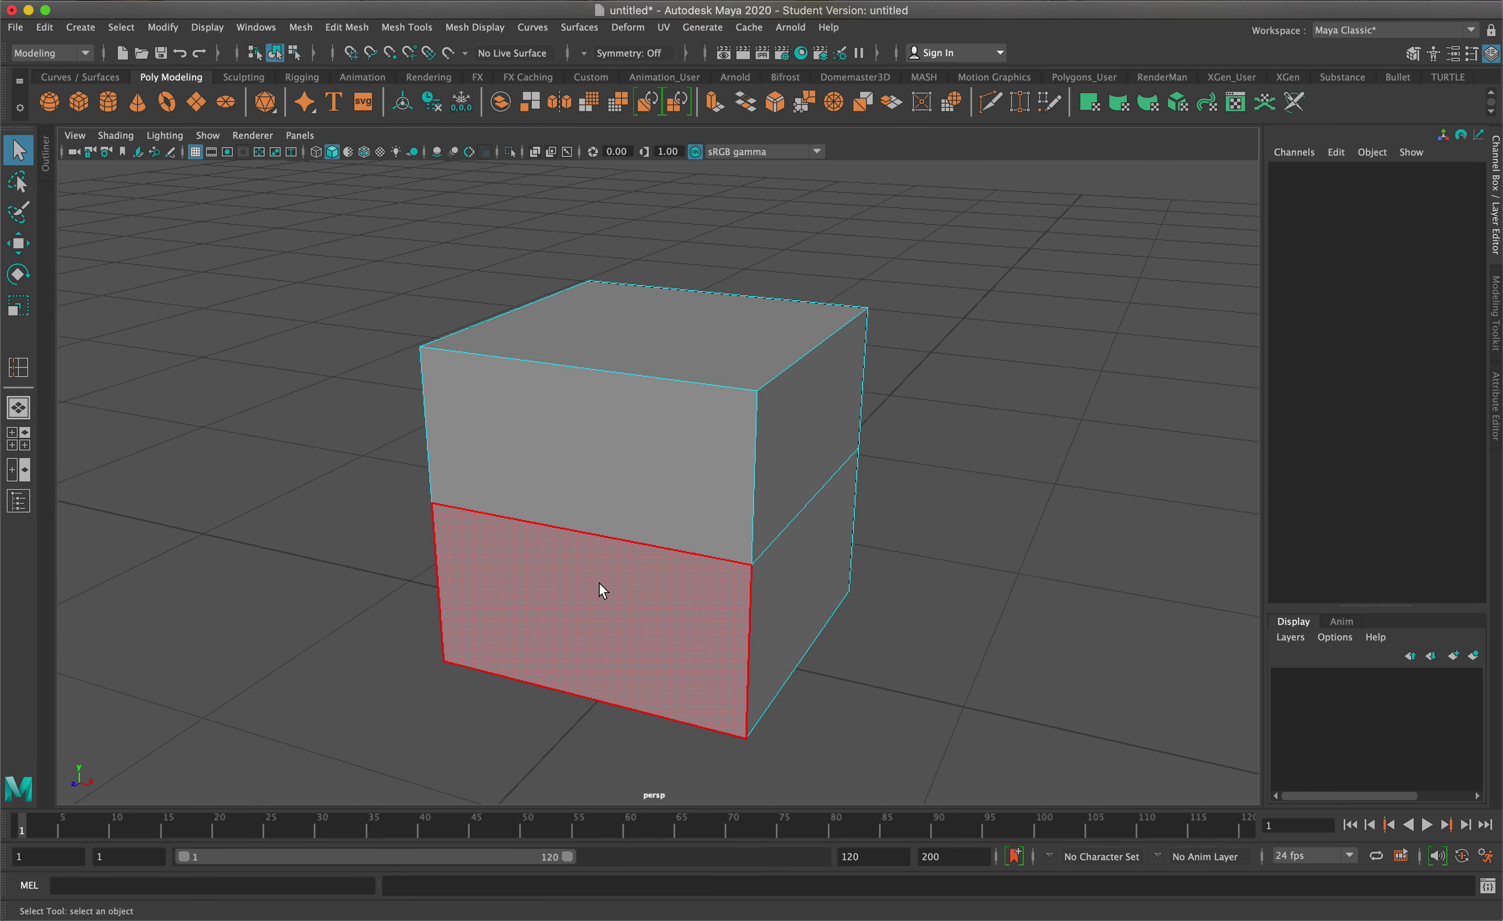
pyautogui.click(623, 596)
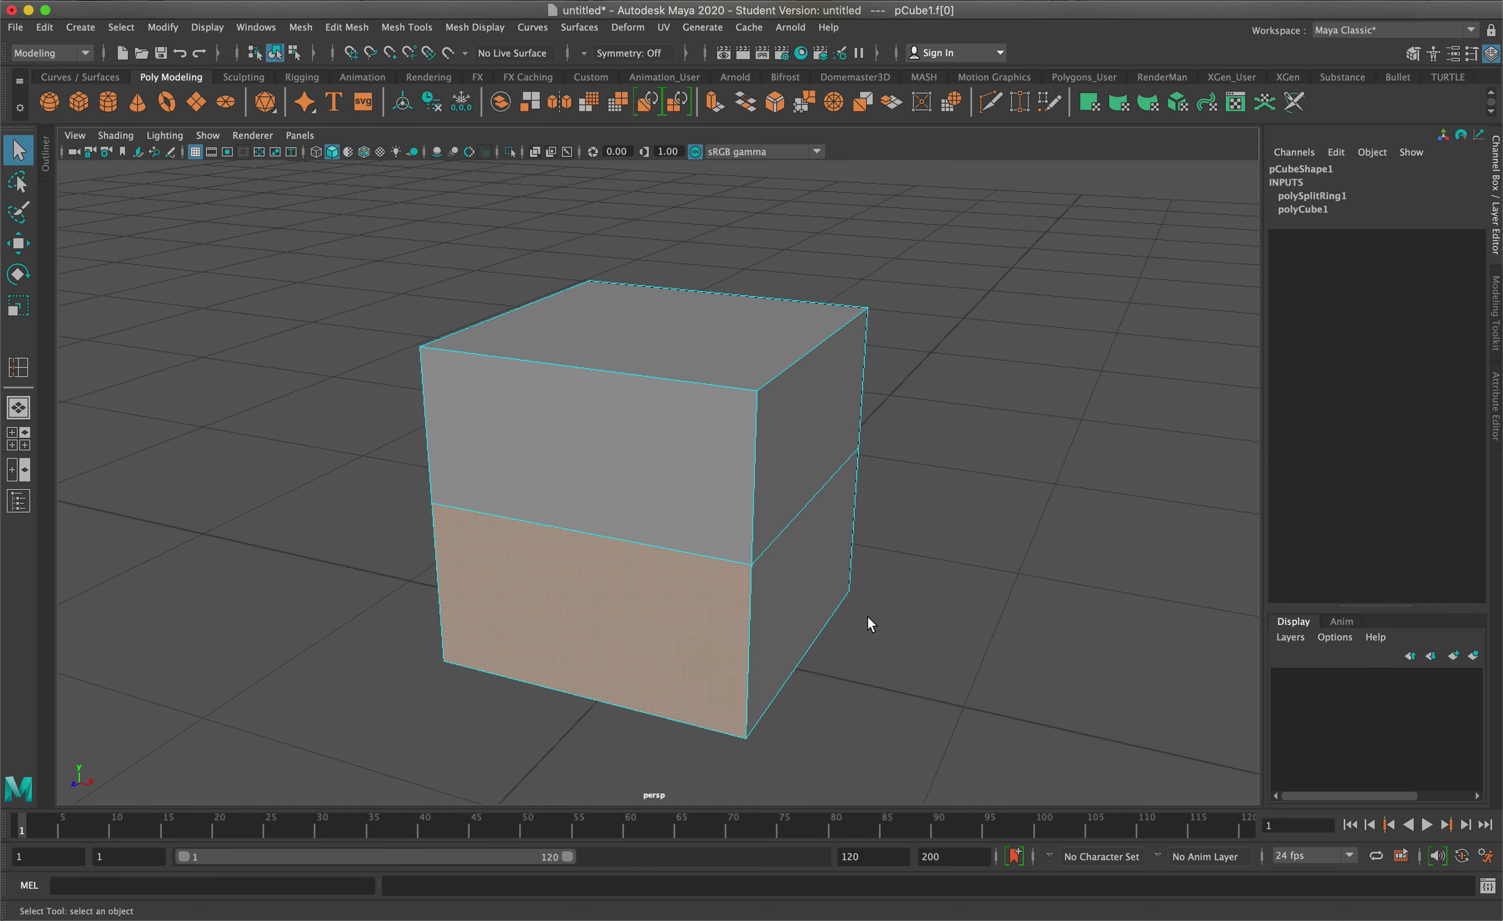
pyautogui.moveTo(638, 461); pyautogui.dragTo(643, 532, button='right')
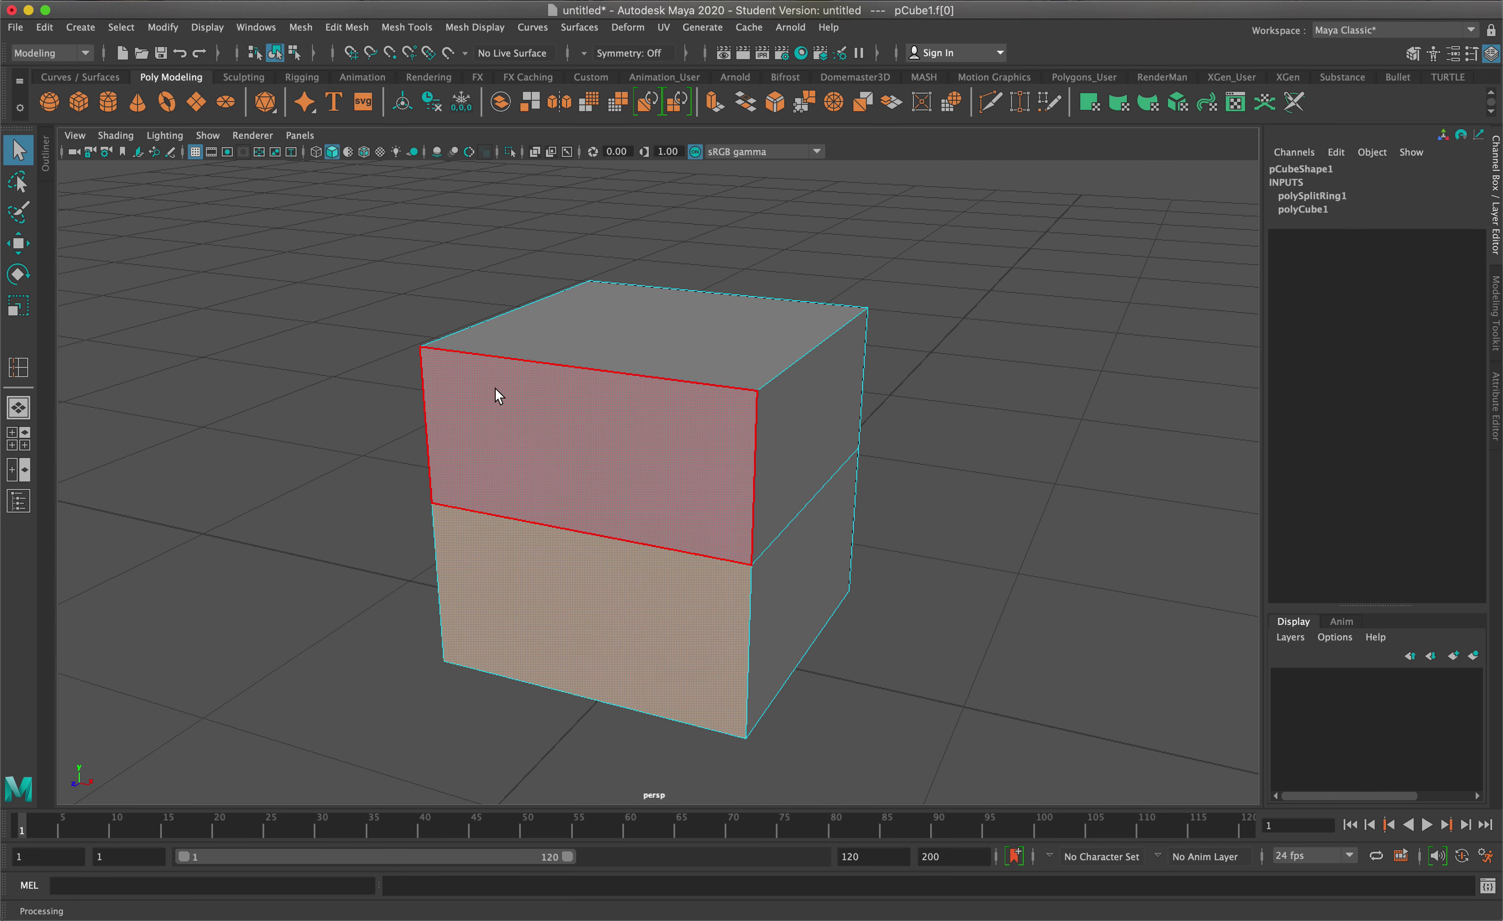
pyautogui.click(344, 27)
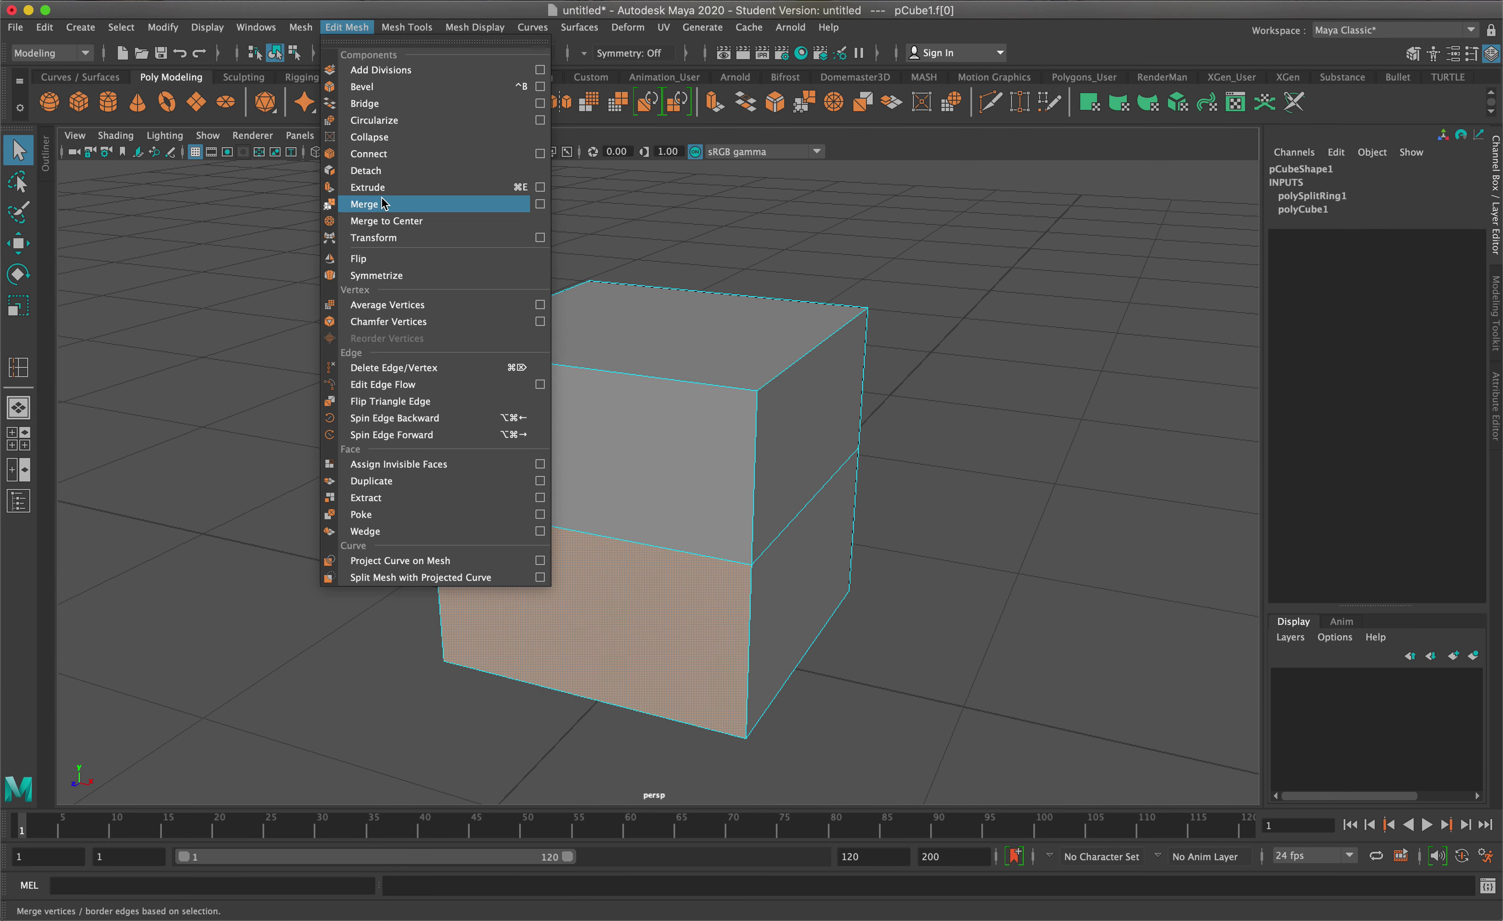
# Step: Extrude the lower front face and scale it into a narrow doorway panel shifted down to the base
pyautogui.click(381, 187)
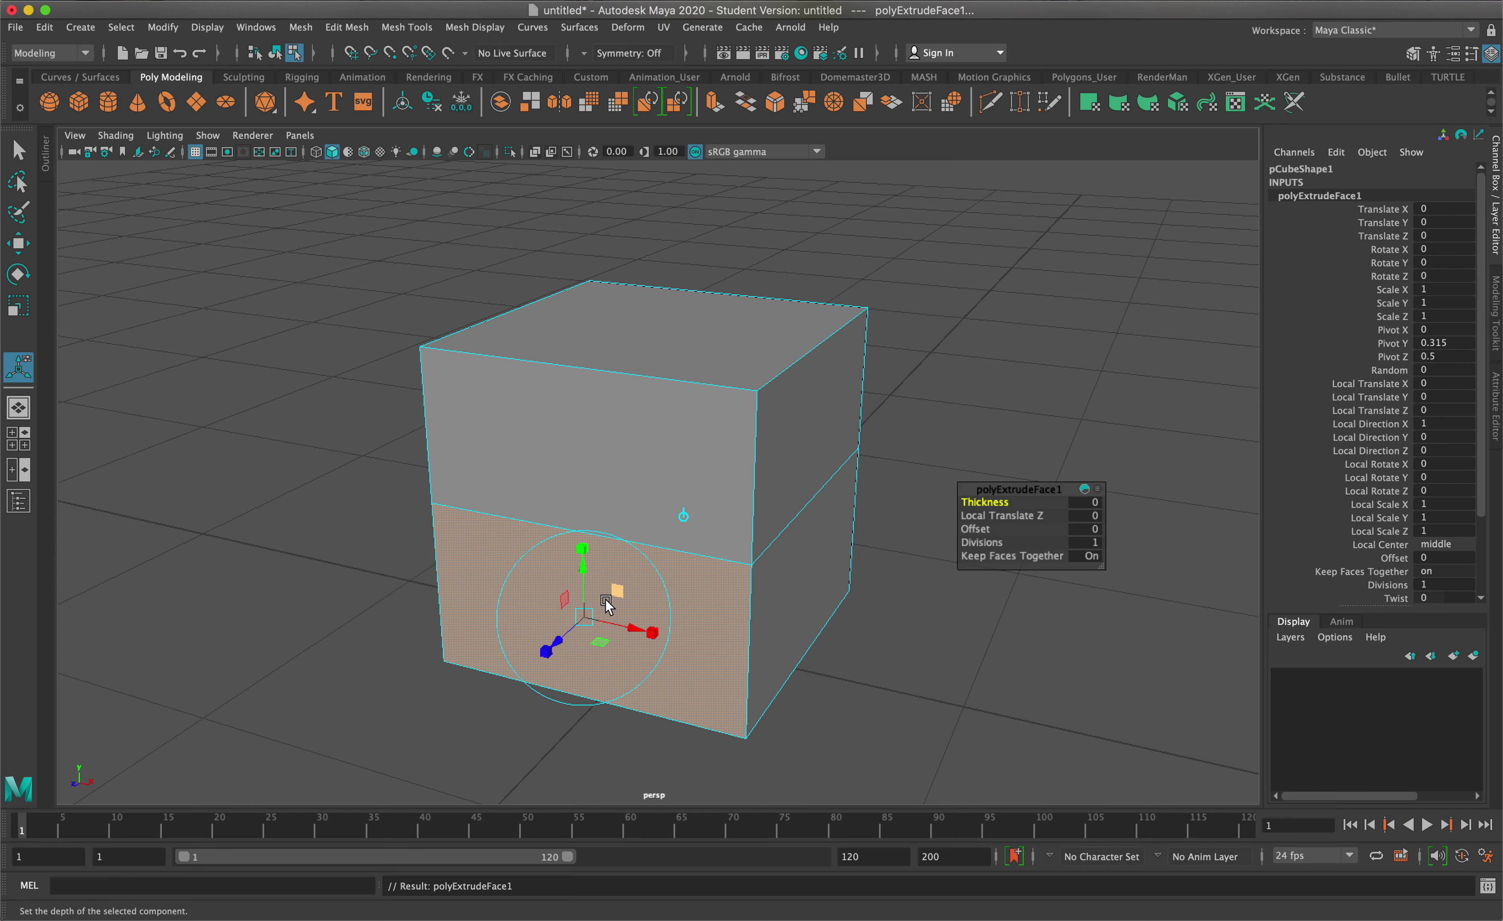
pyautogui.click(589, 615)
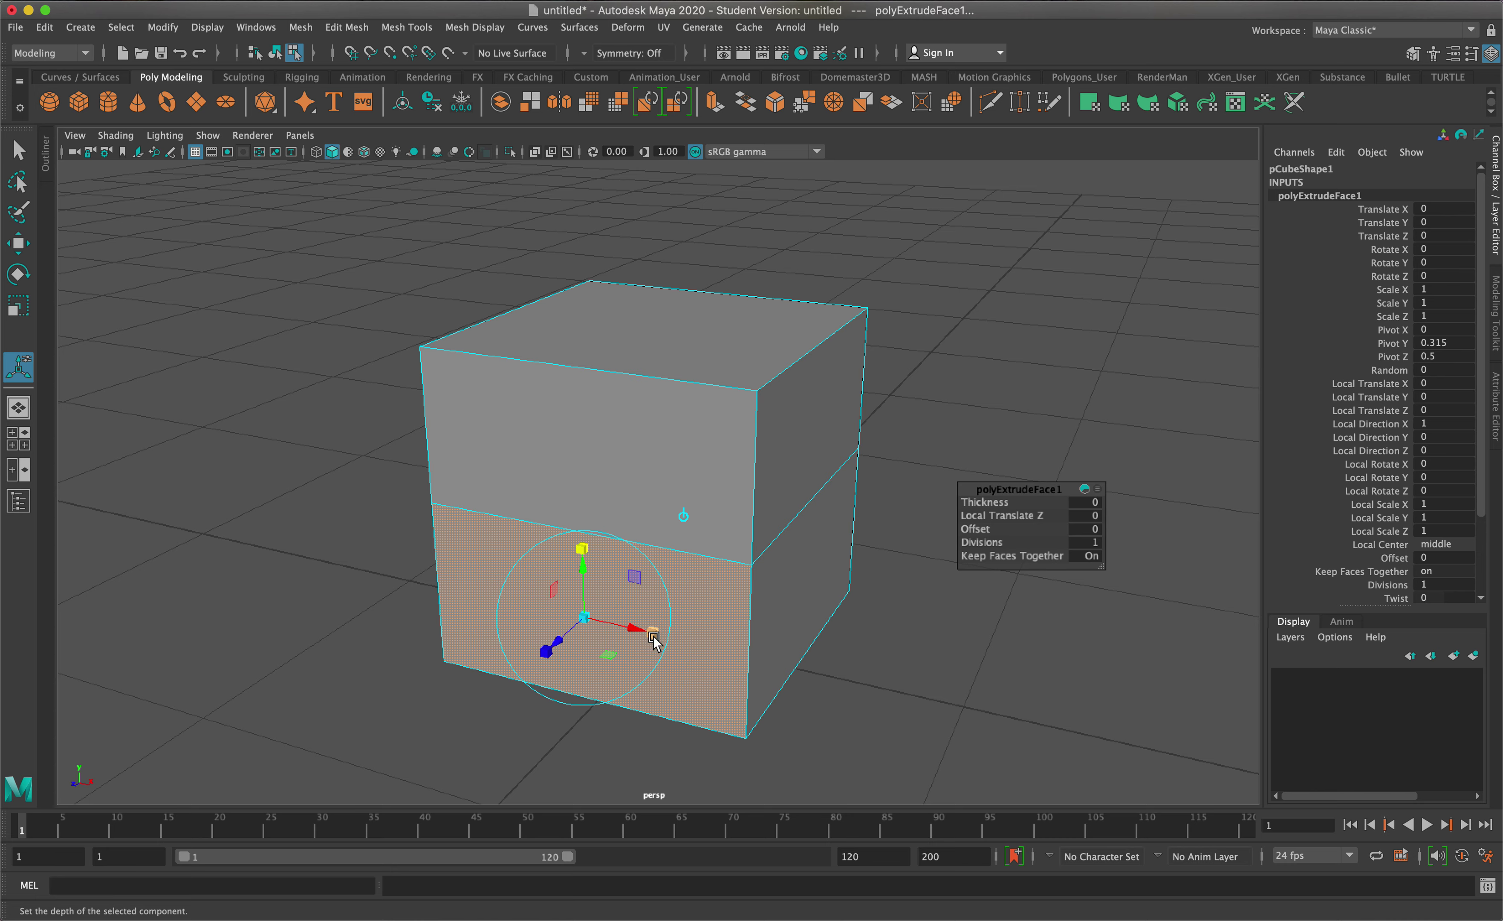
pyautogui.moveTo(652, 634); pyautogui.dragTo(596, 625)
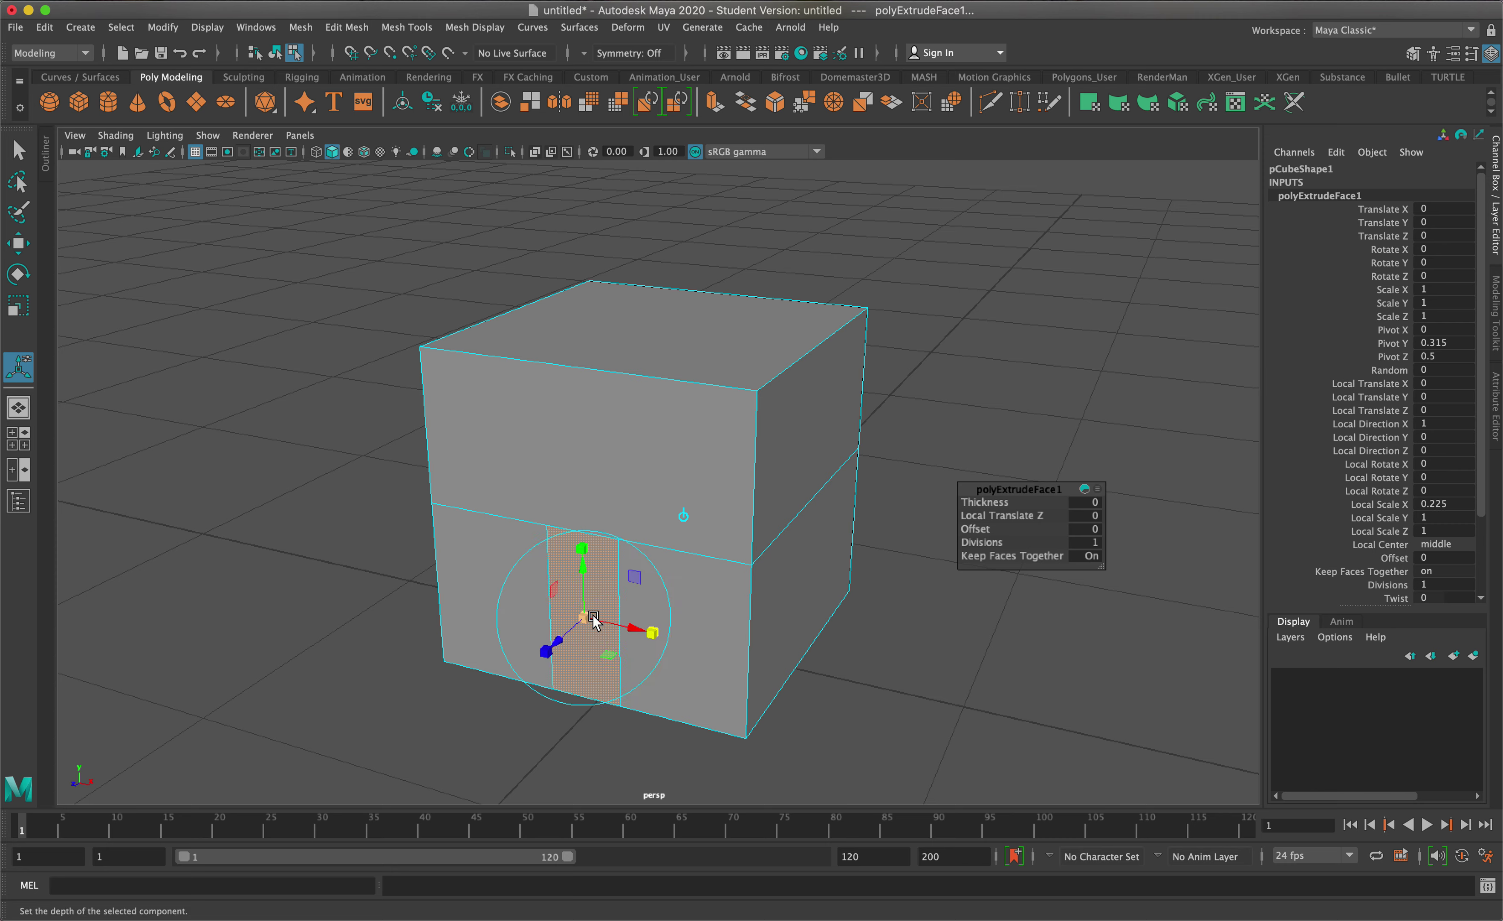
pyautogui.moveTo(582, 554); pyautogui.dragTo(578, 603)
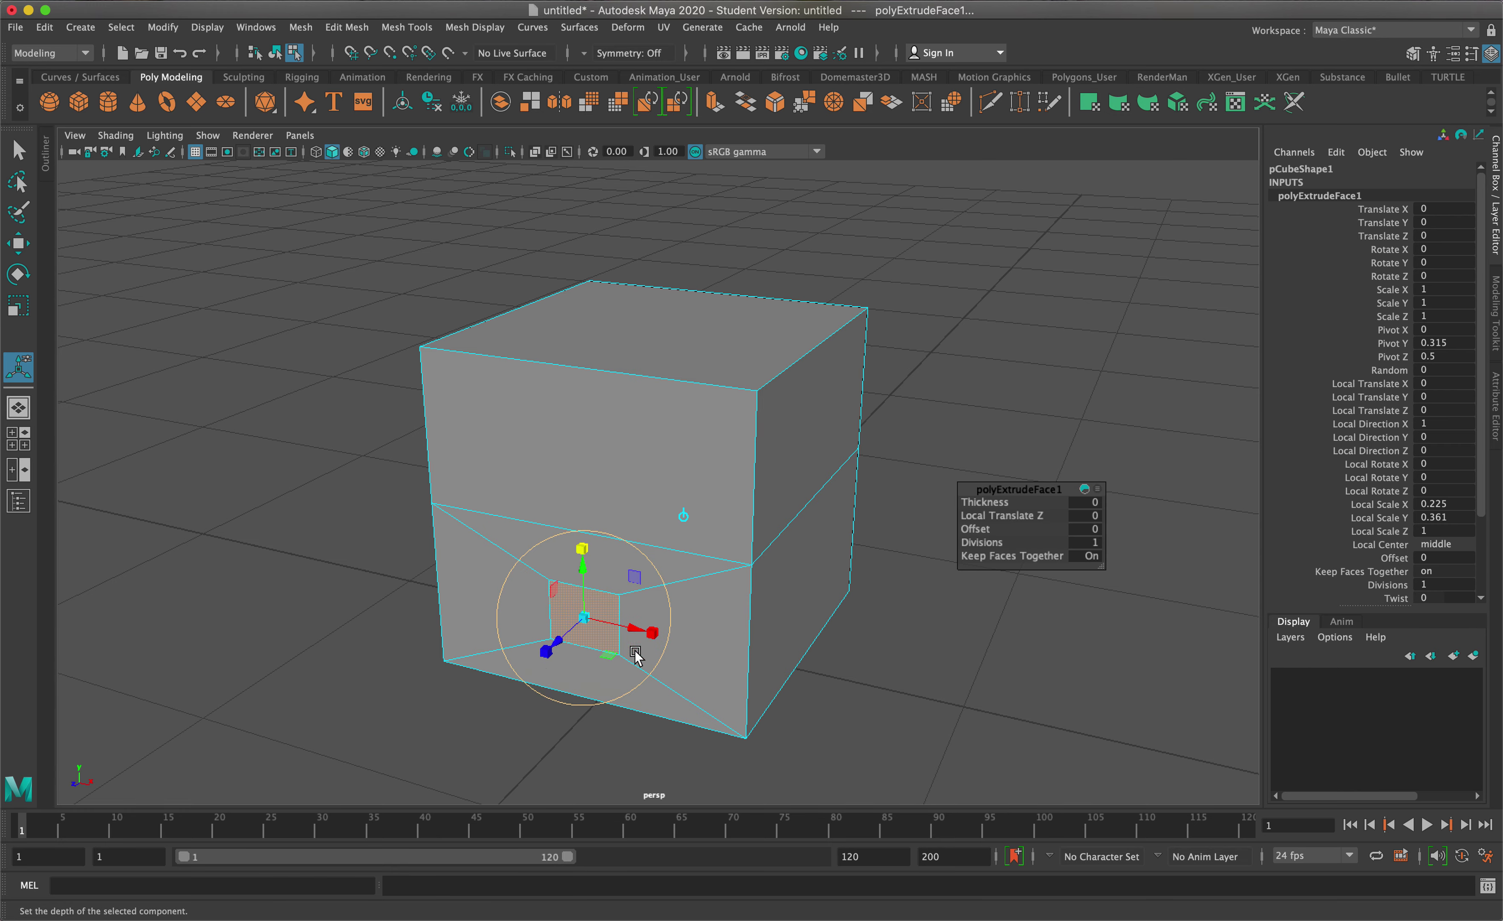
pyautogui.moveTo(651, 635); pyautogui.dragTo(611, 629)
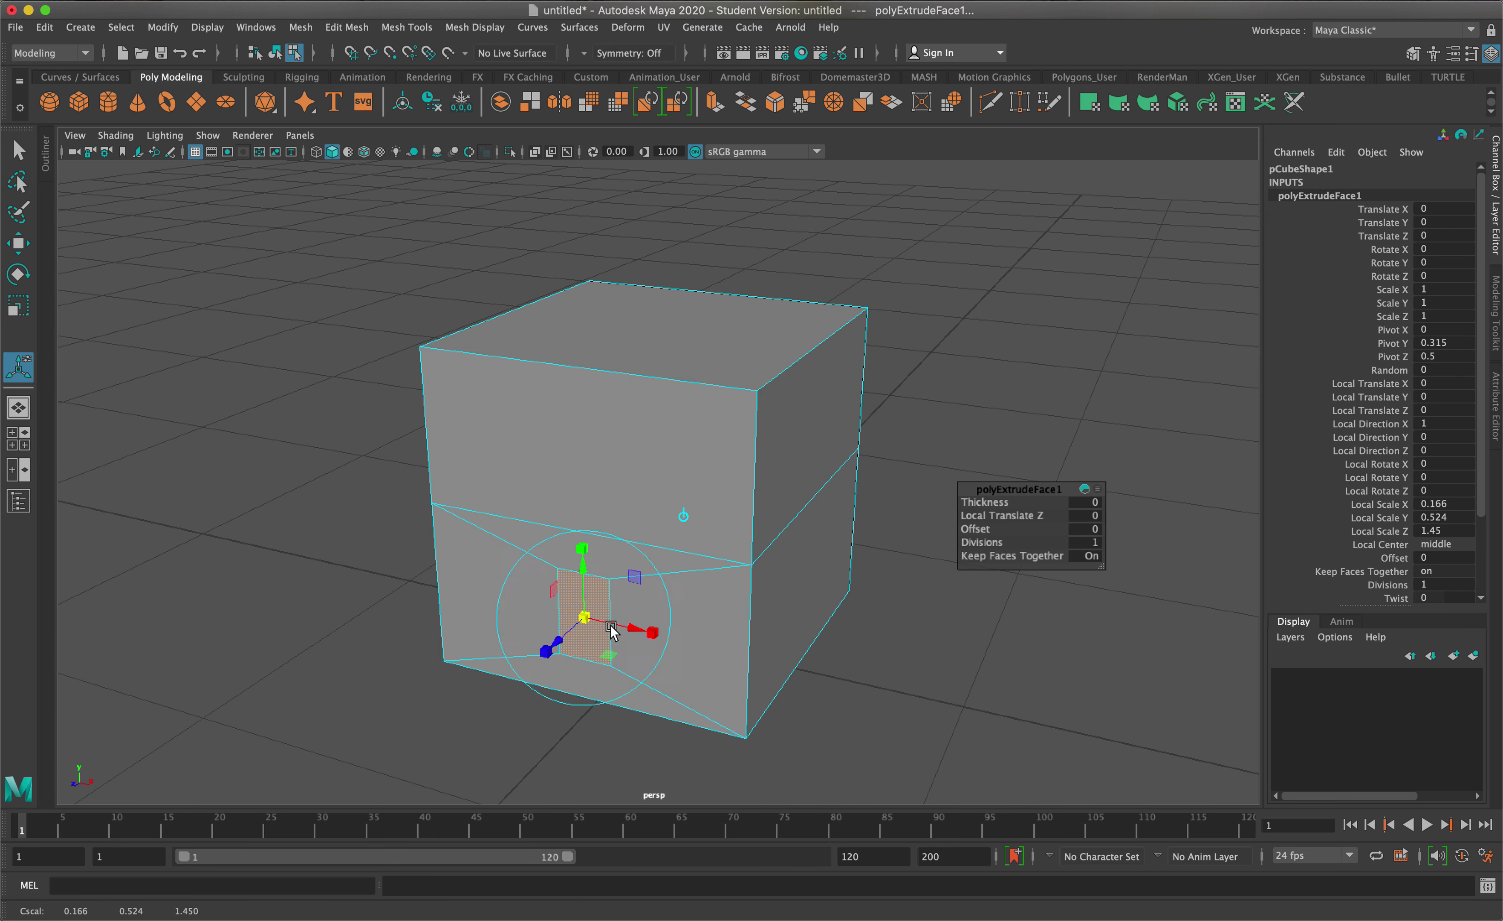
pyautogui.moveTo(587, 570); pyautogui.dragTo(587, 604)
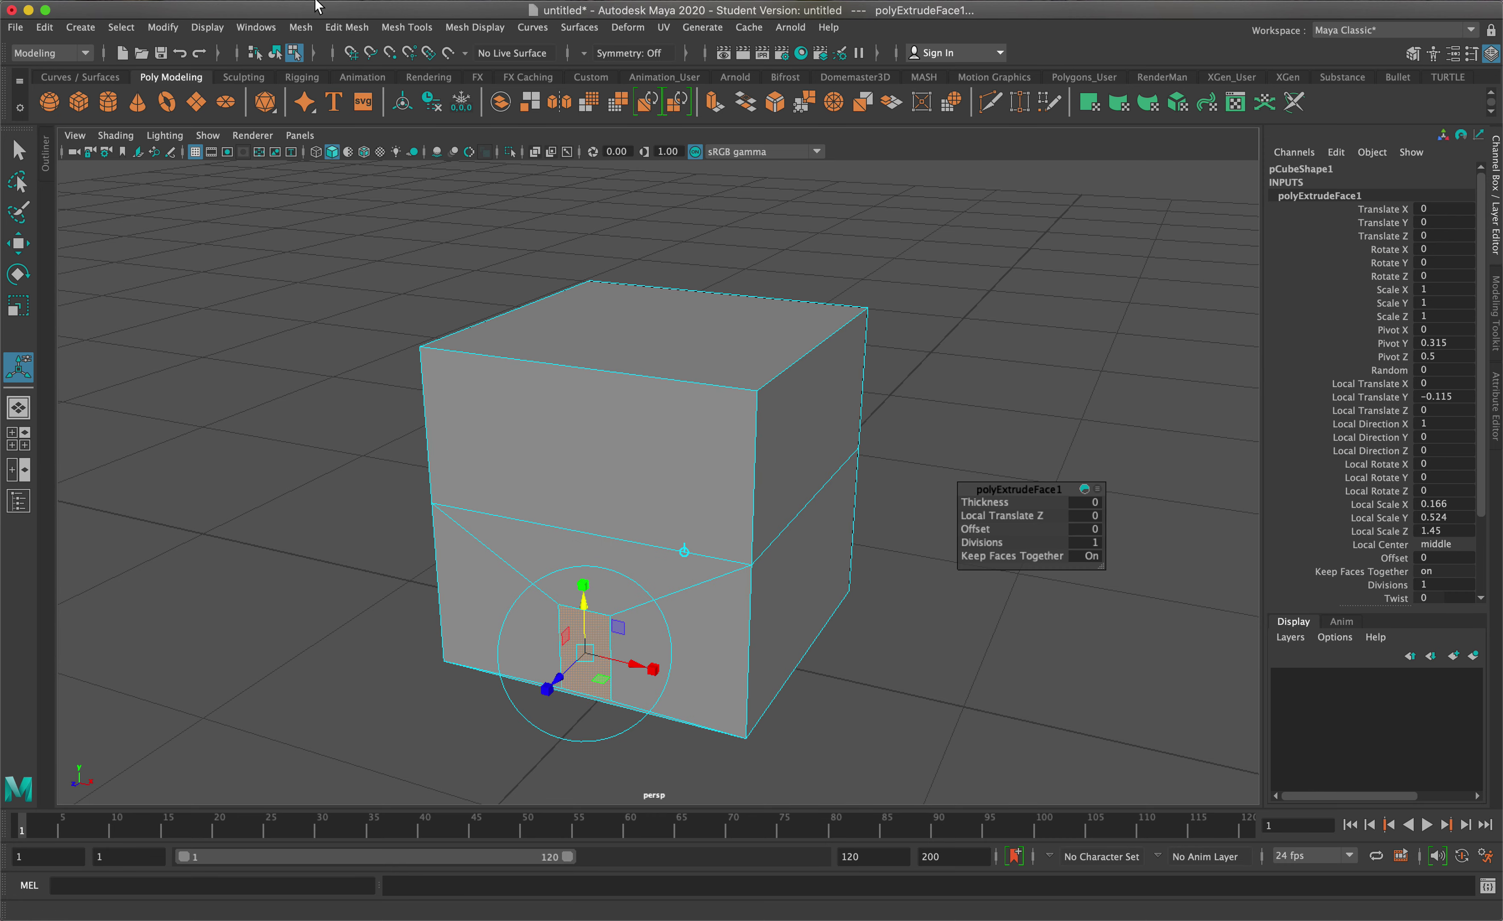
# Step: Repeat Extrude on the doorway face to add polyExtrudeFace2
pyautogui.click(353, 28)
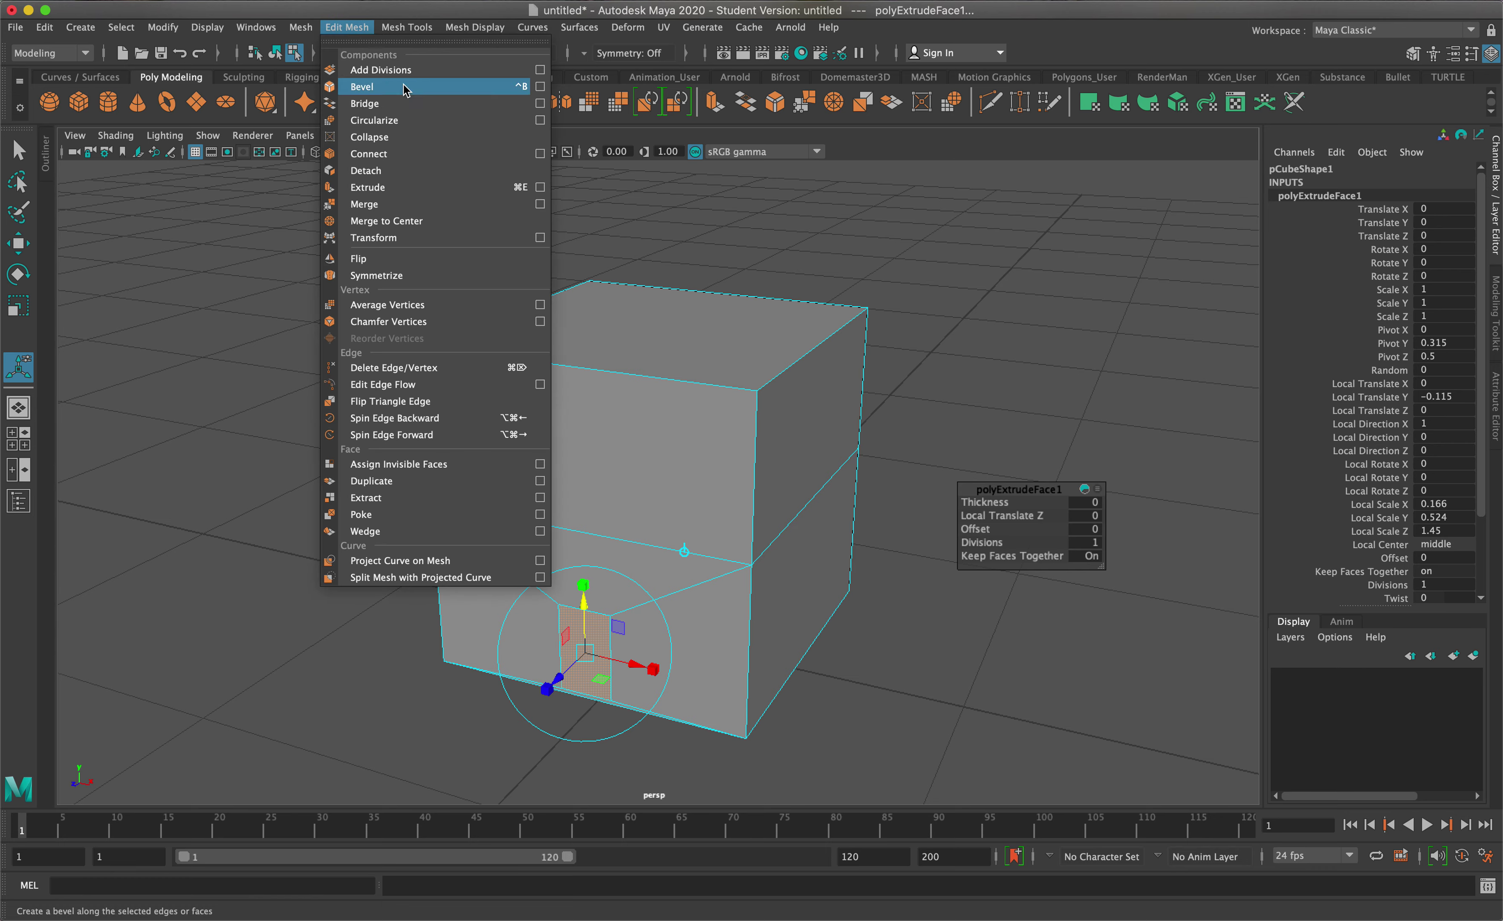
pyautogui.moveTo(477, 28)
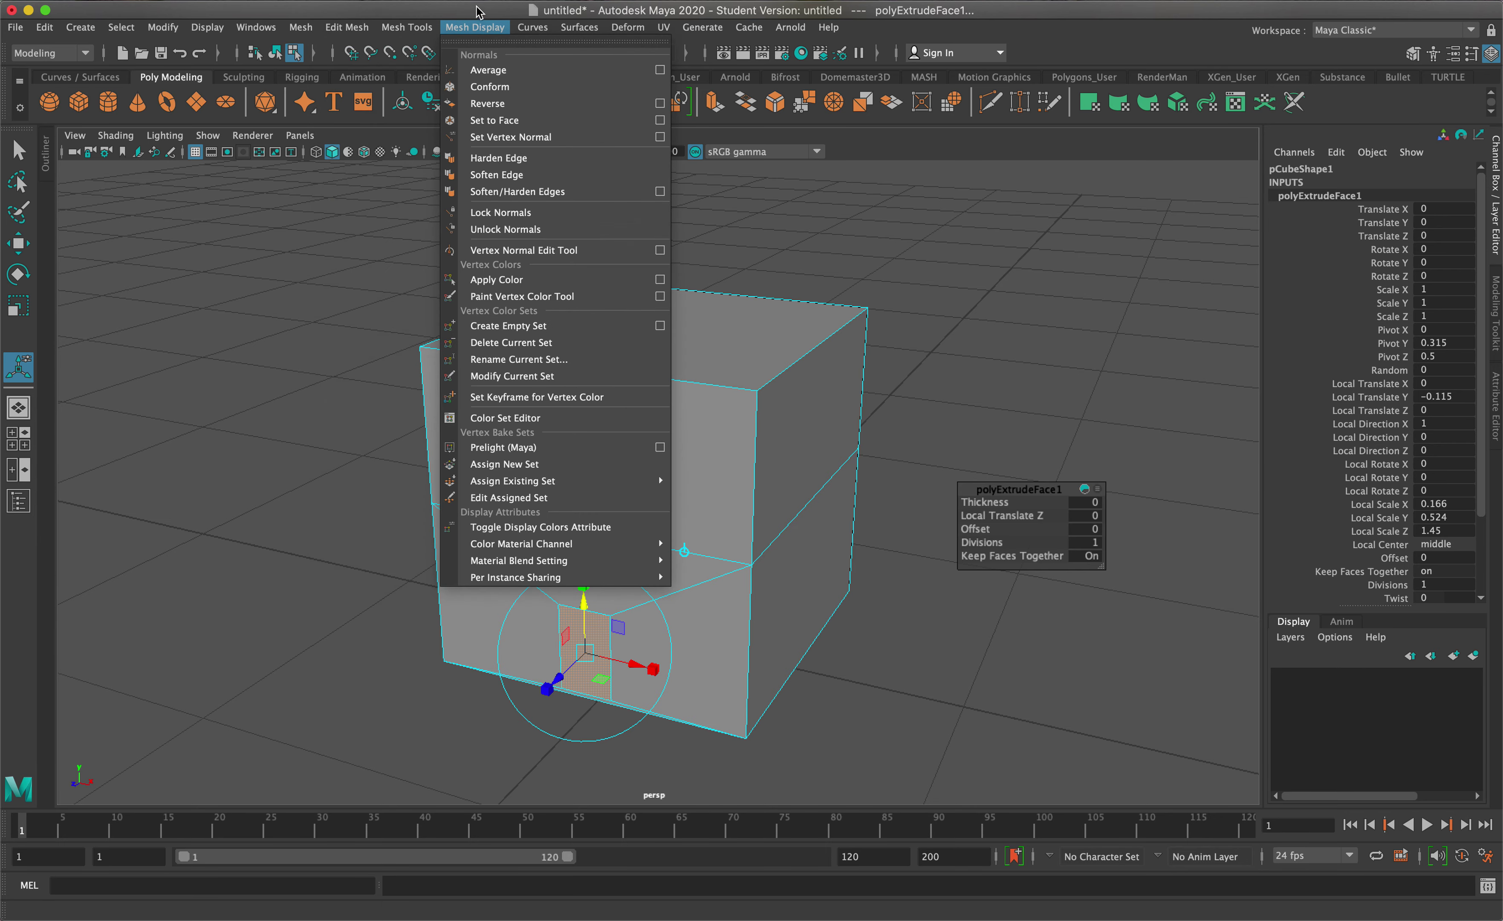
pyautogui.click(920, 372)
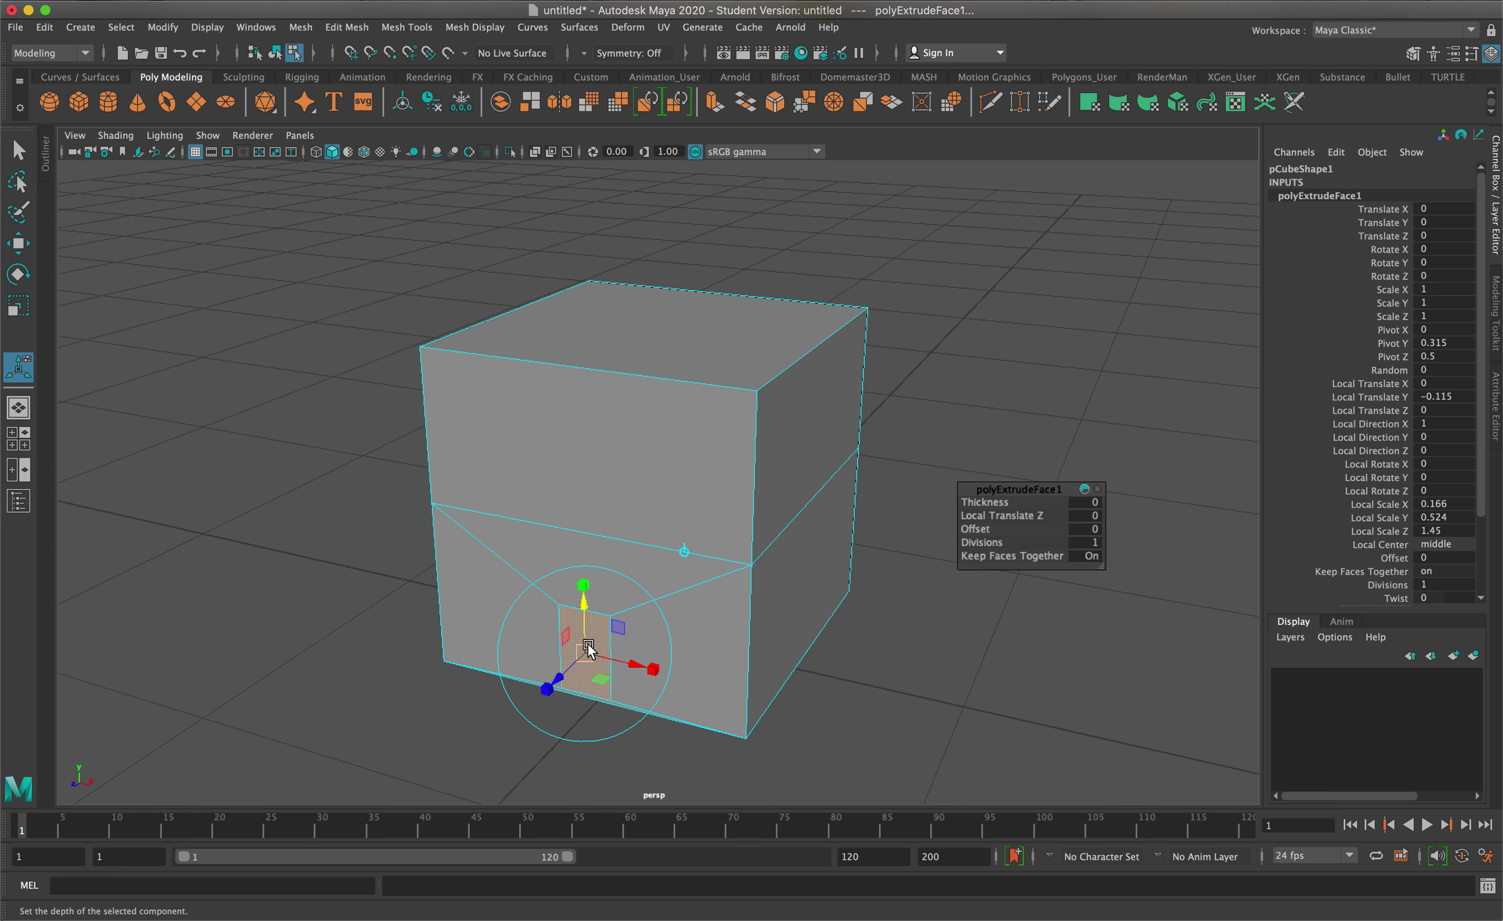
pyautogui.press('g')
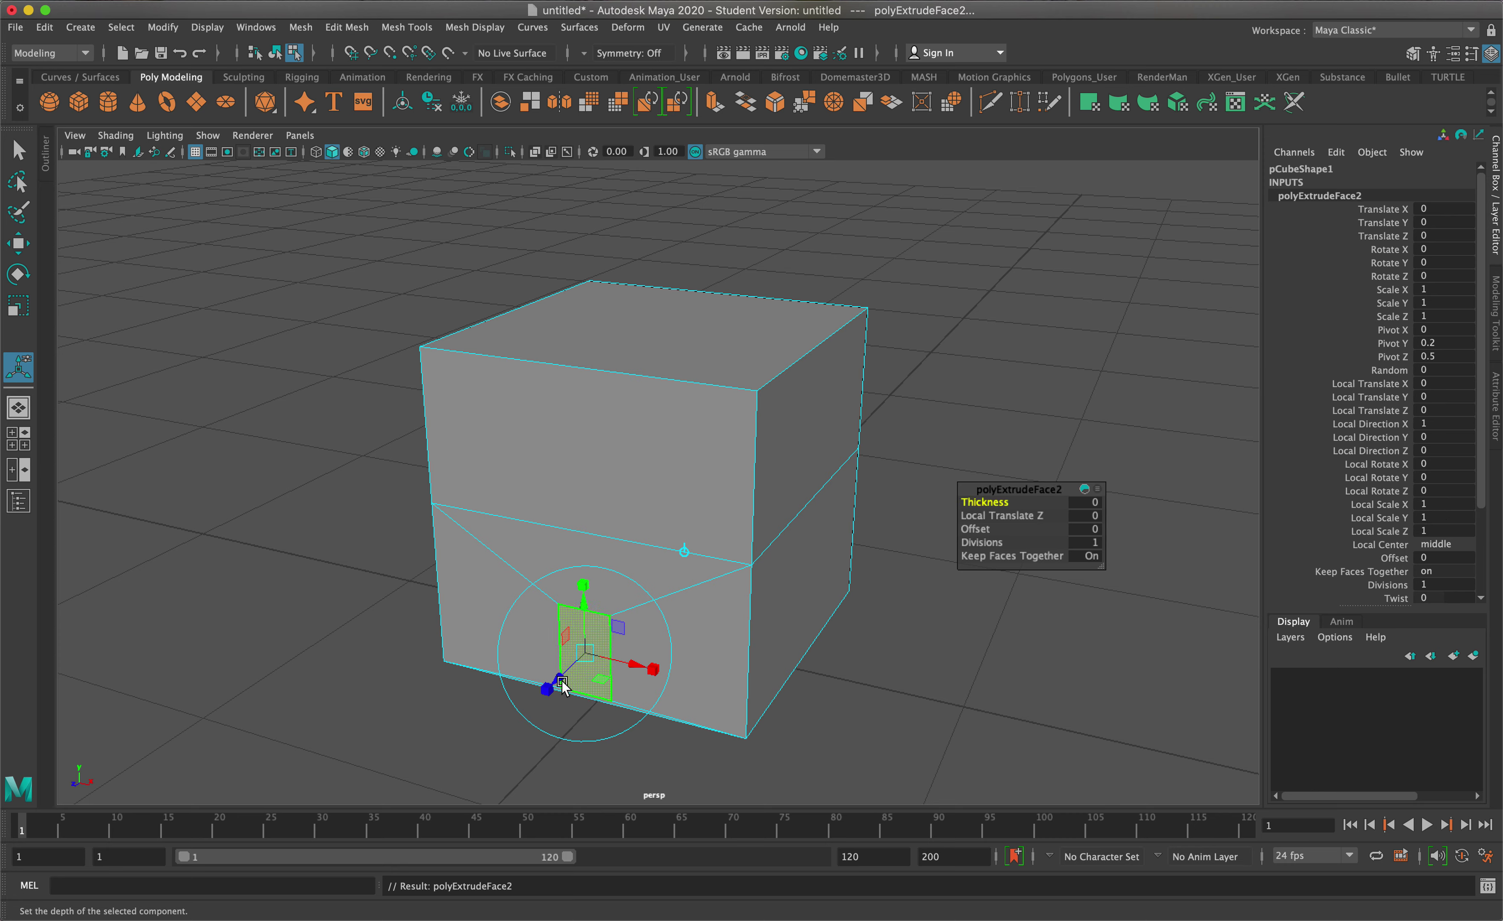
# Step: Push the doorway face inward to Local Translate Z -0.127, forming a recessed door opening
pyautogui.moveTo(567, 678); pyautogui.dragTo(595, 660)
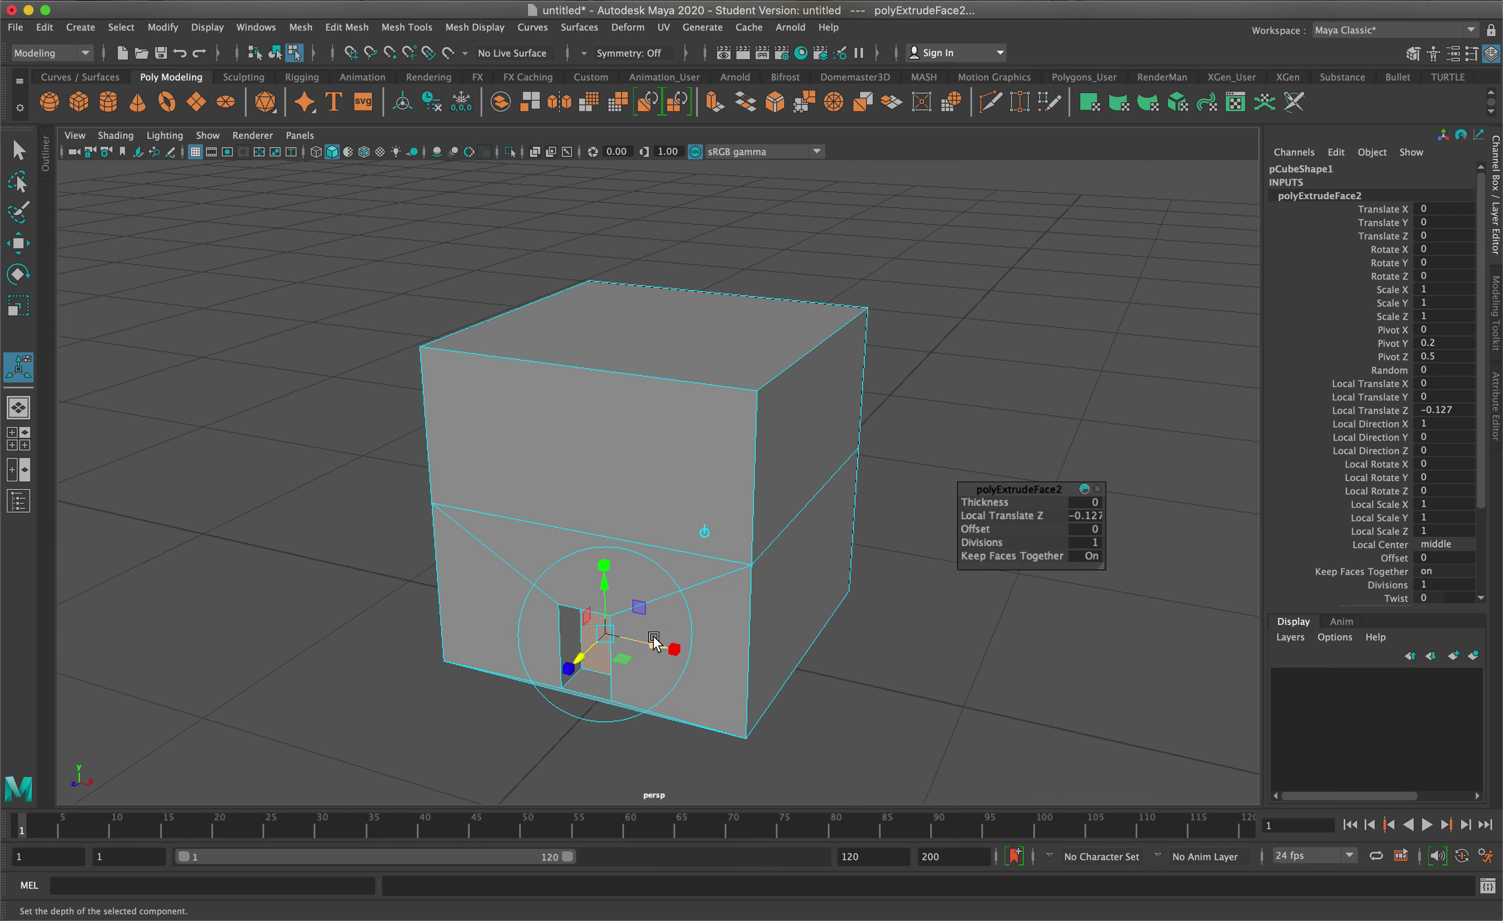
pyautogui.press('q')
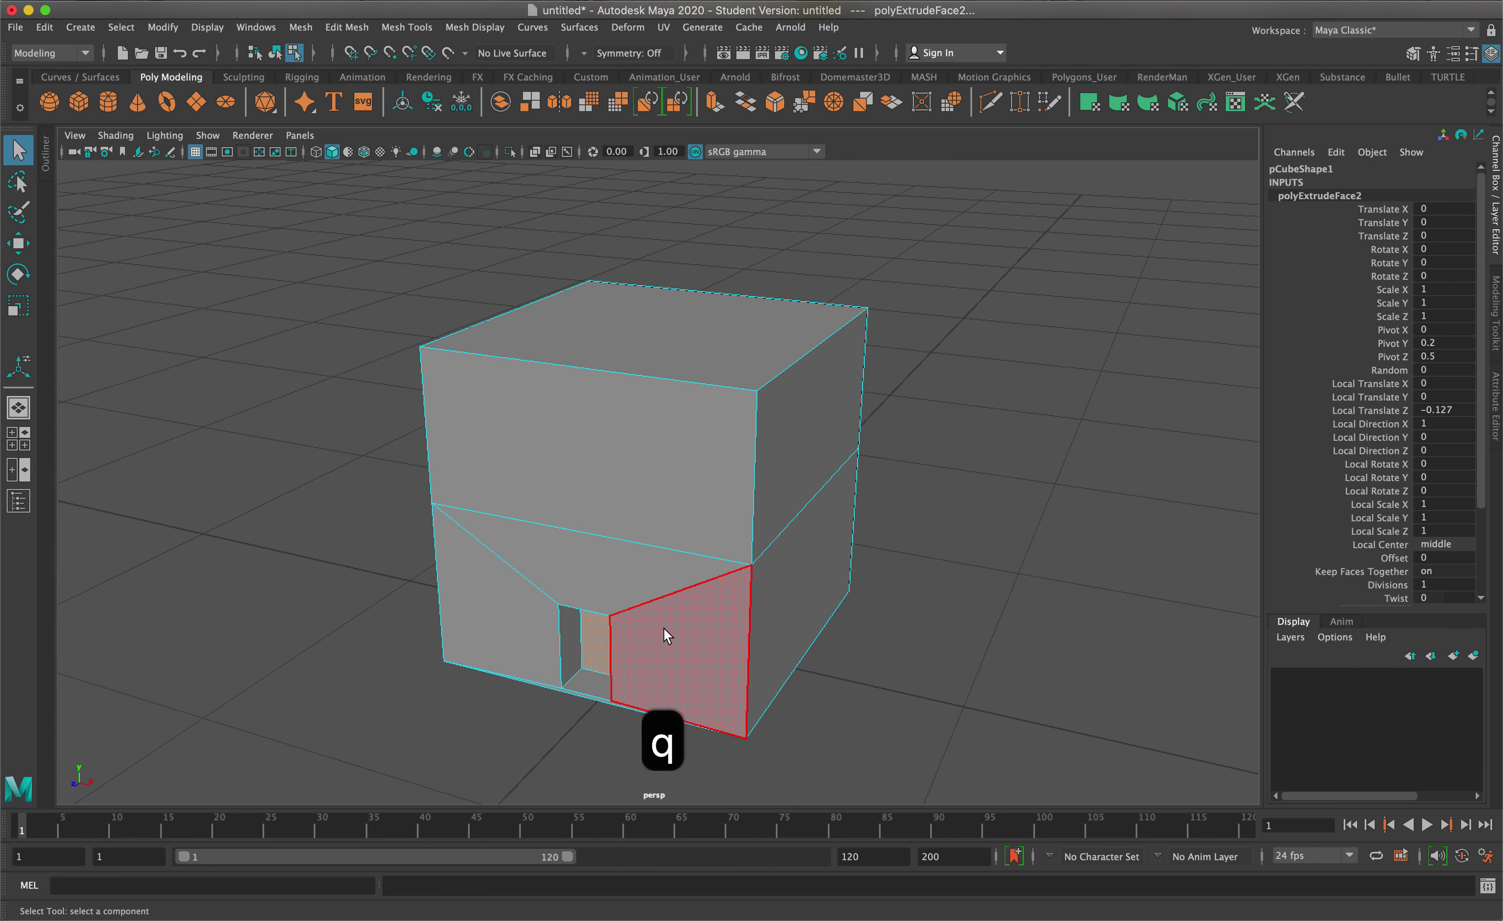
pyautogui.keyDown('alt'); pyautogui.moveTo(707, 547); pyautogui.dragTo(672, 629); pyautogui.keyUp('alt')
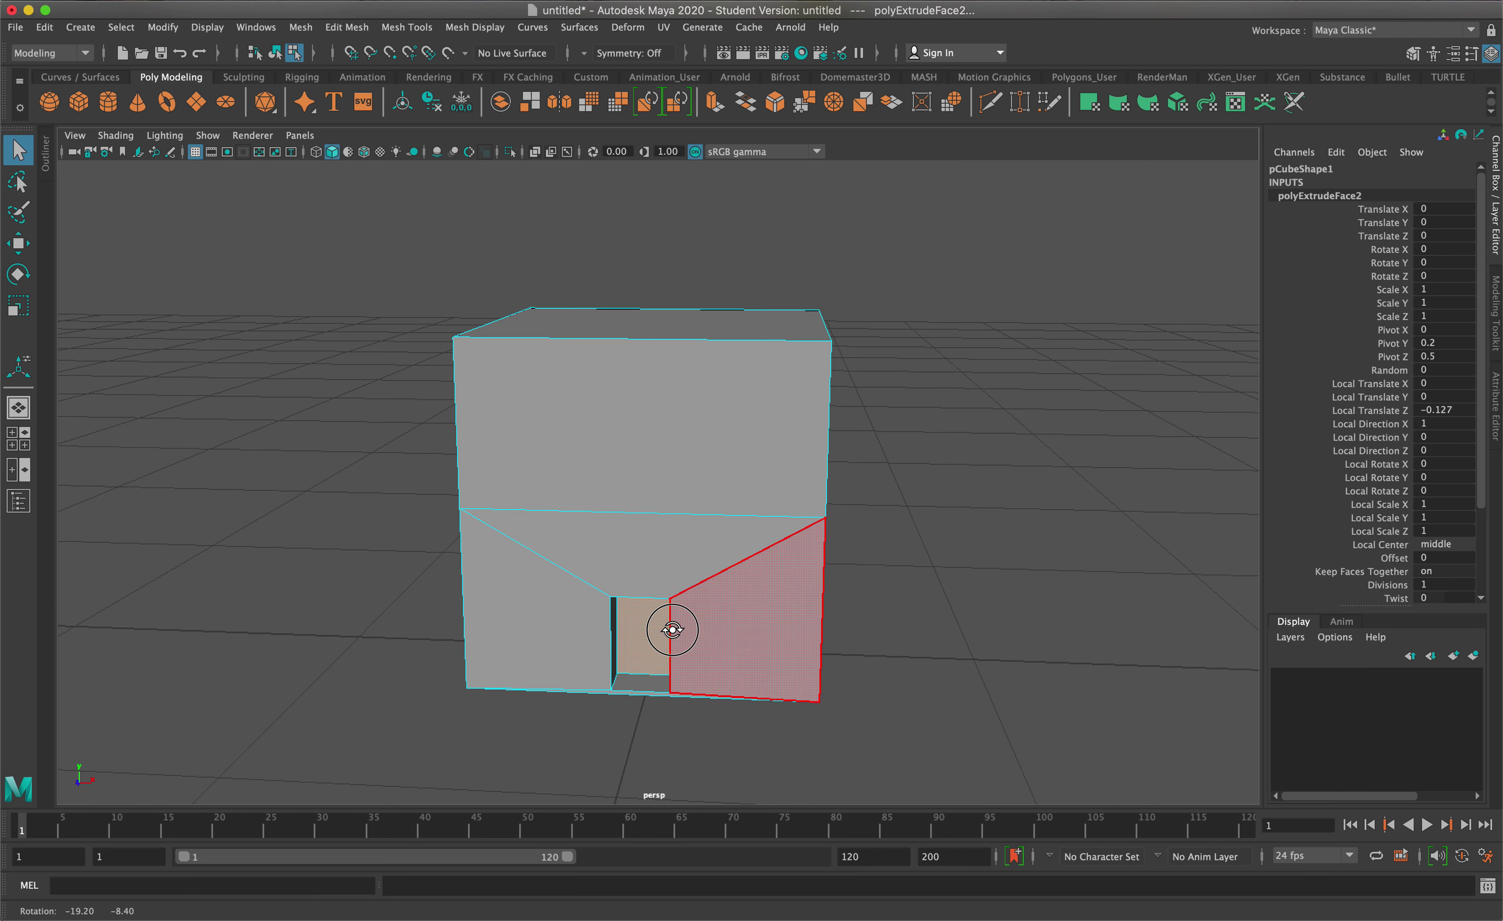
pyautogui.click(681, 562)
pyautogui.click(536, 437)
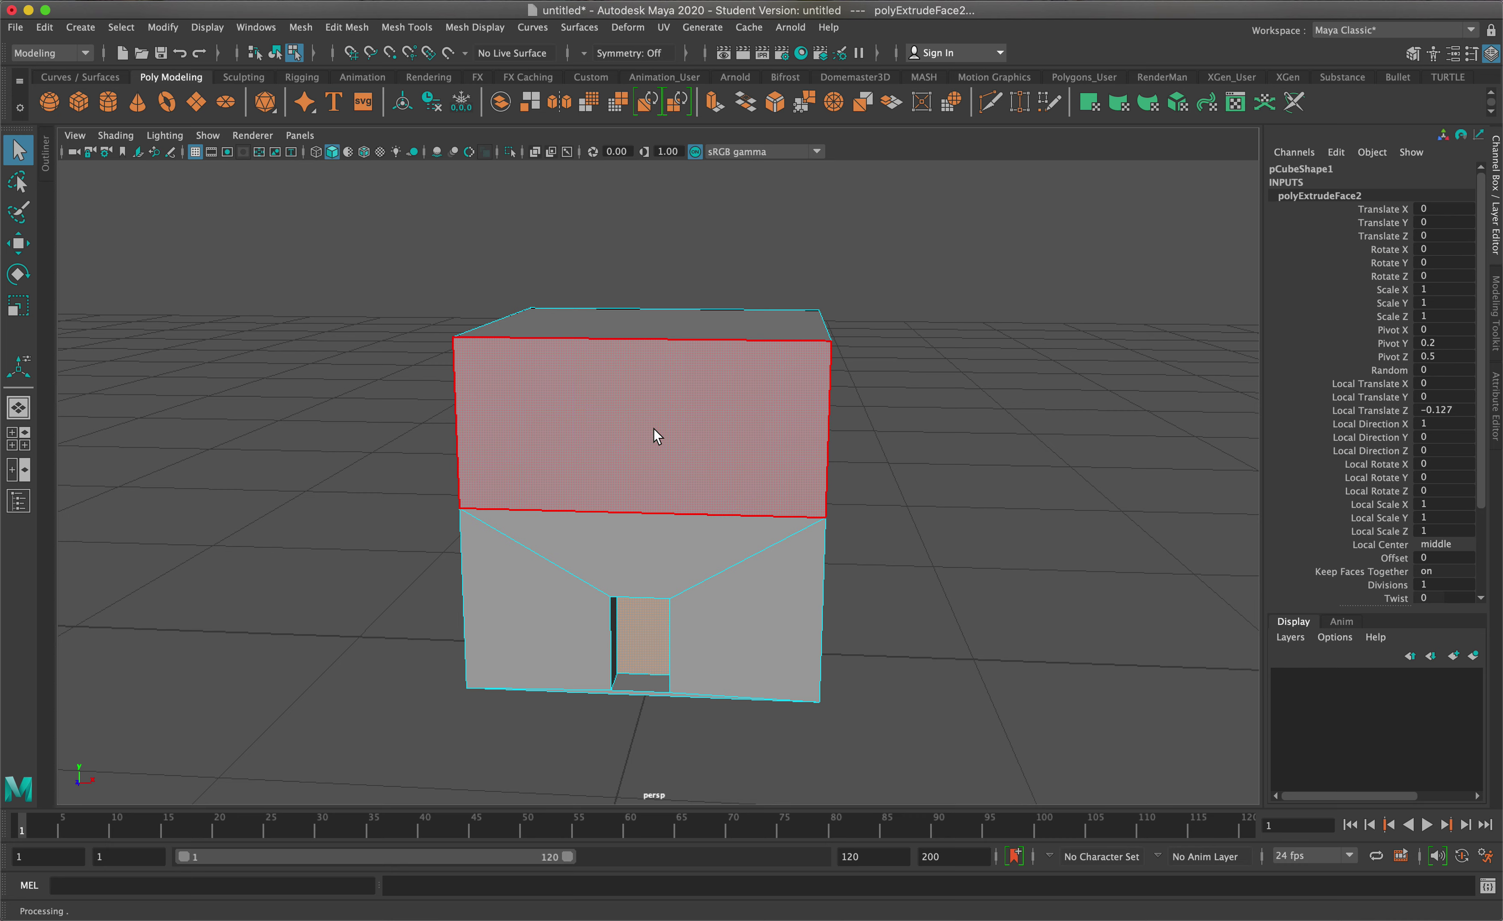
pyautogui.click(386, 29)
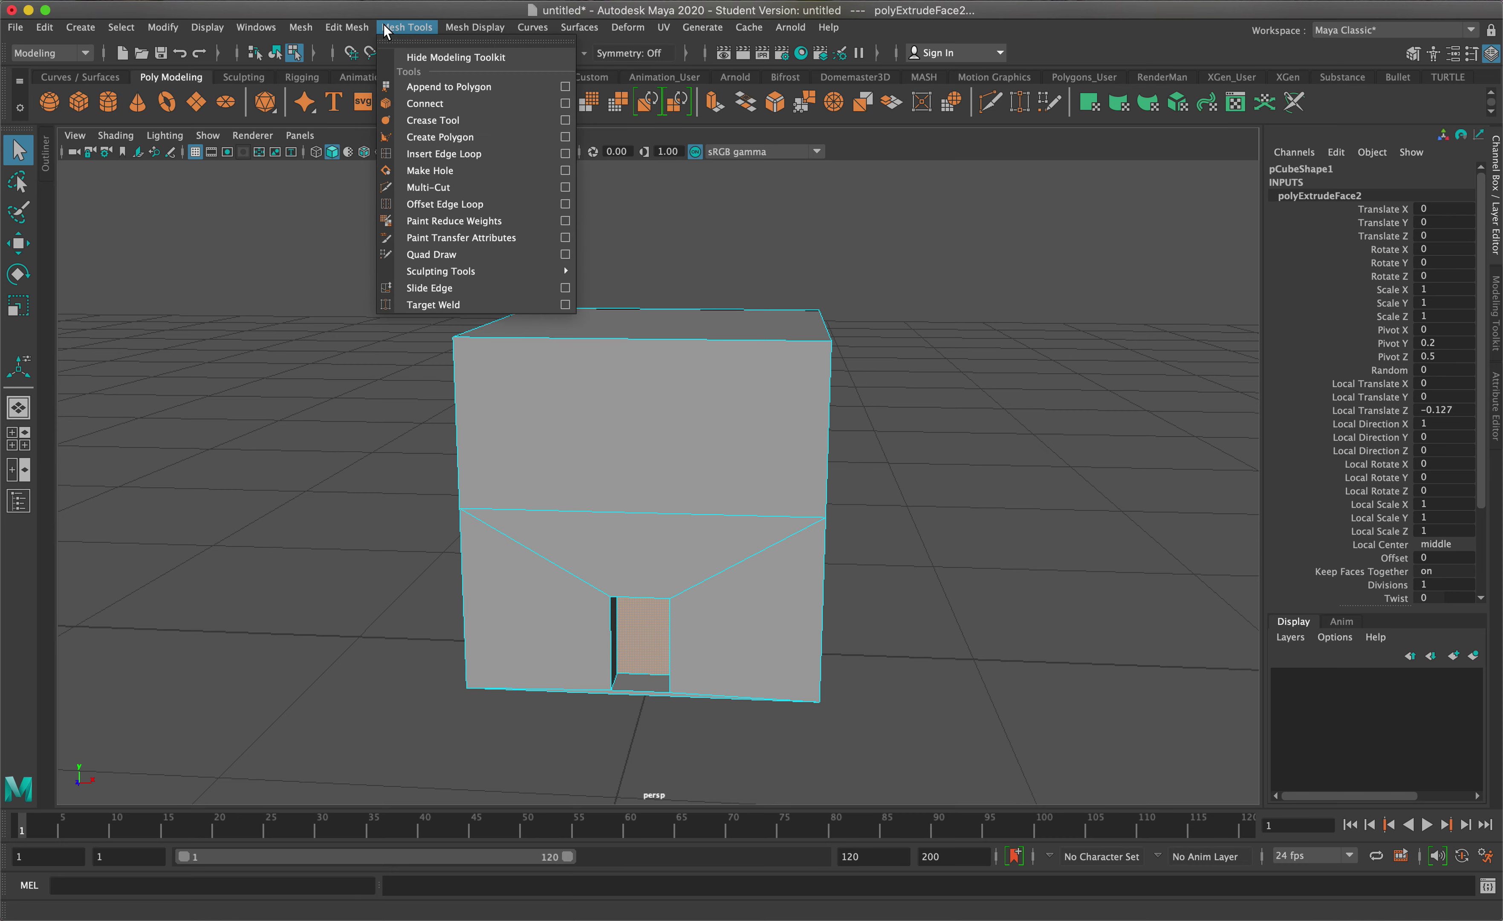
pyautogui.click(457, 153)
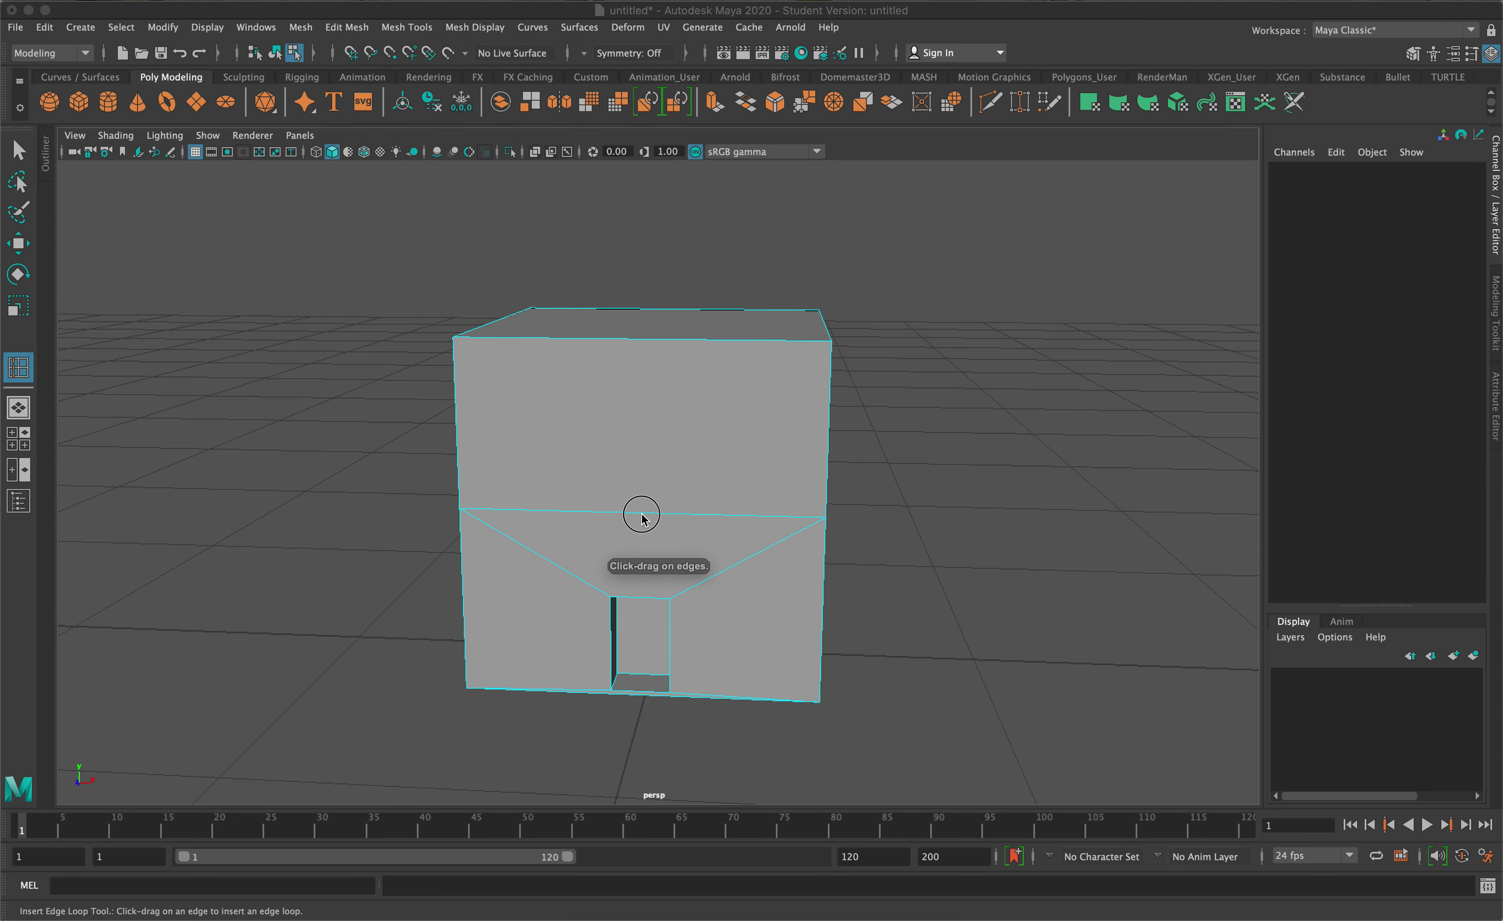
pyautogui.moveTo(642, 517); pyautogui.dragTo(639, 517)
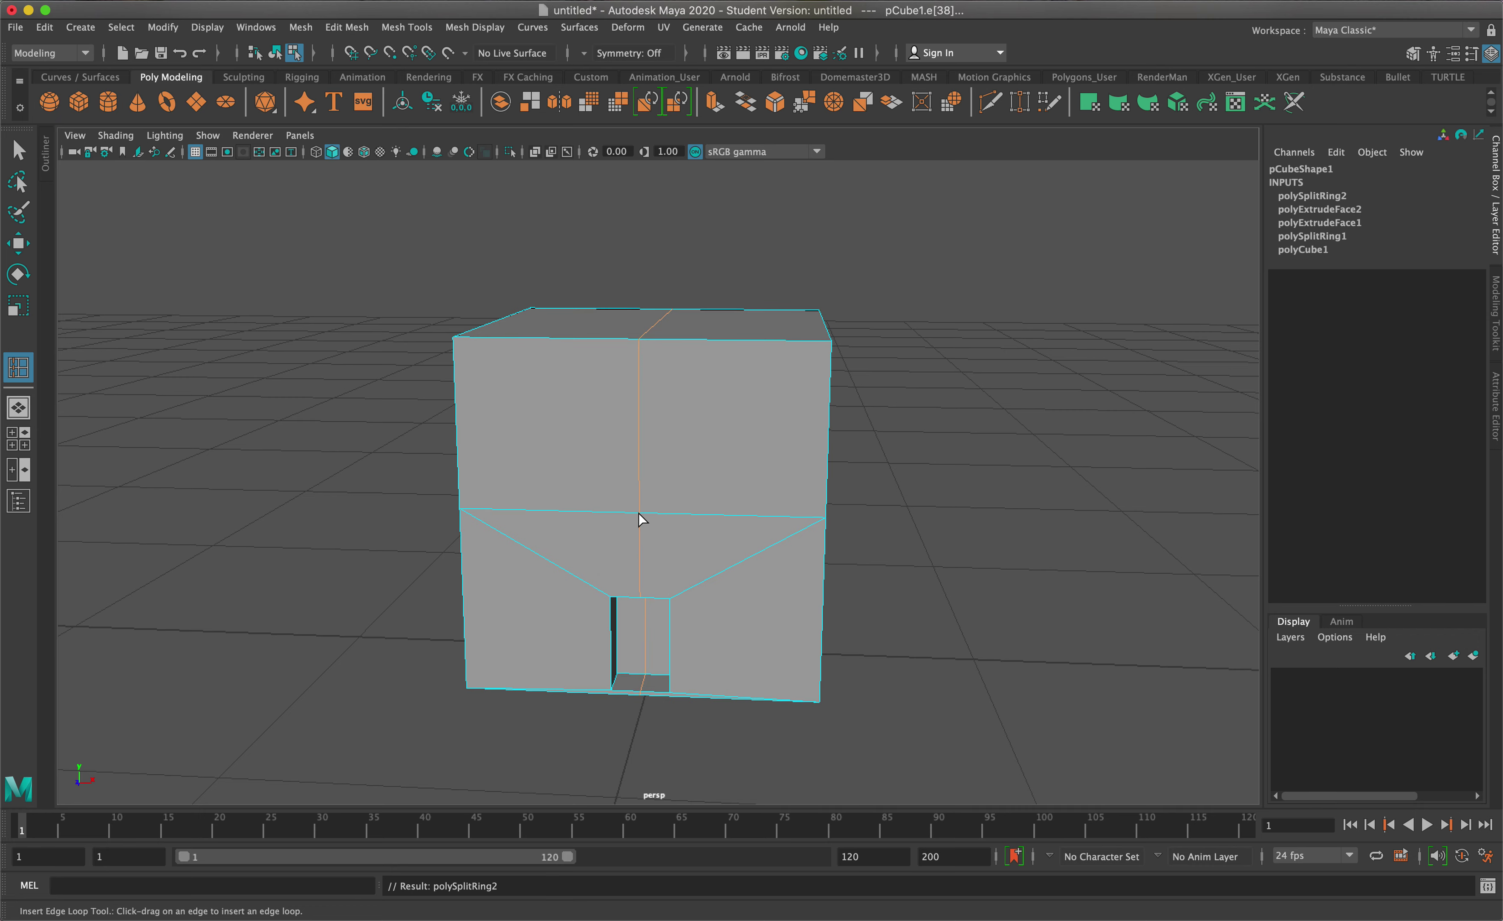
pyautogui.press('q')
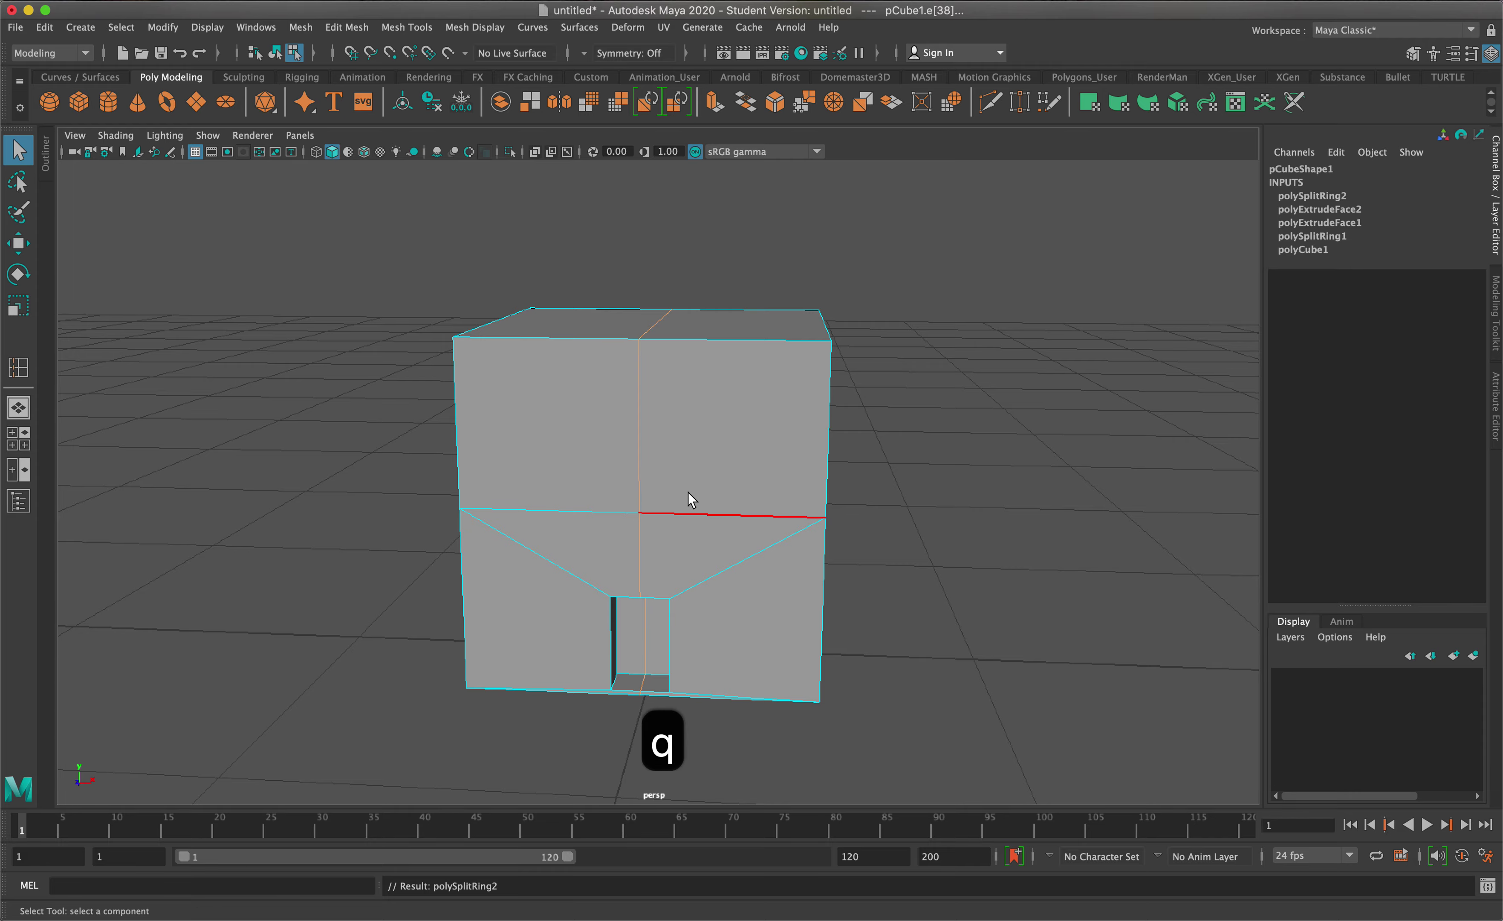
pyautogui.moveTo(605, 445)
pyautogui.keyDown('alt'); pyautogui.mouseDown()
pyautogui.moveTo(327, 460)
pyautogui.moveTo(497, 421)
pyautogui.moveTo(604, 437)
pyautogui.moveTo(583, 449)
pyautogui.mouseUp(); pyautogui.keyUp('alt')
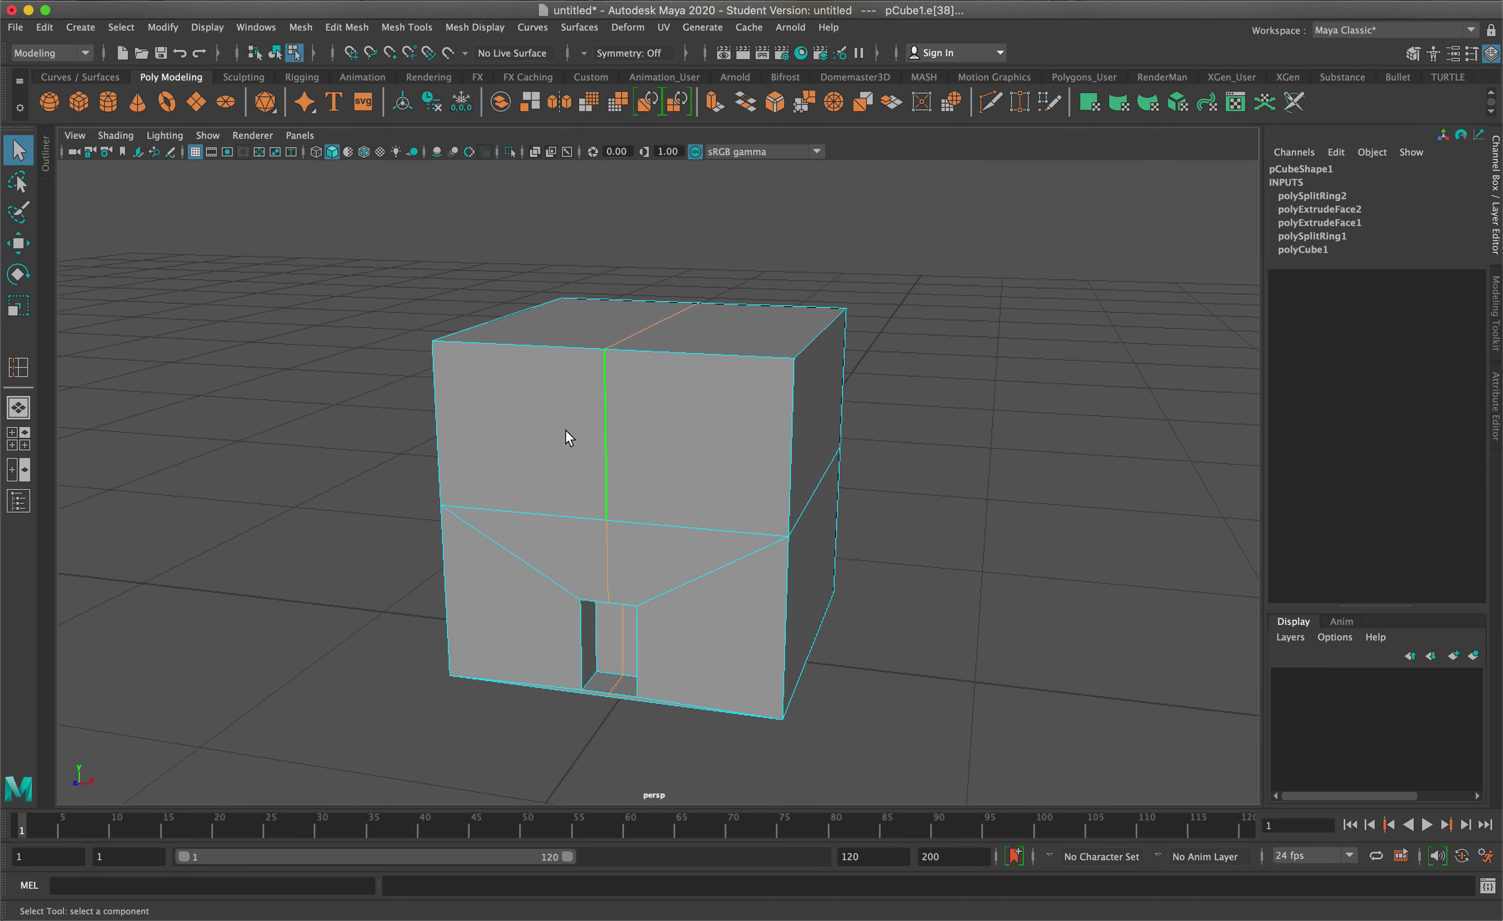
pyautogui.moveTo(520, 414)
pyautogui.mouseDown(button='right')
pyautogui.moveTo(526, 445)
pyautogui.moveTo(530, 430)
pyautogui.mouseUp(button='right')
# Step: Select both upper front faces and extrude them
pyautogui.click(531, 428)
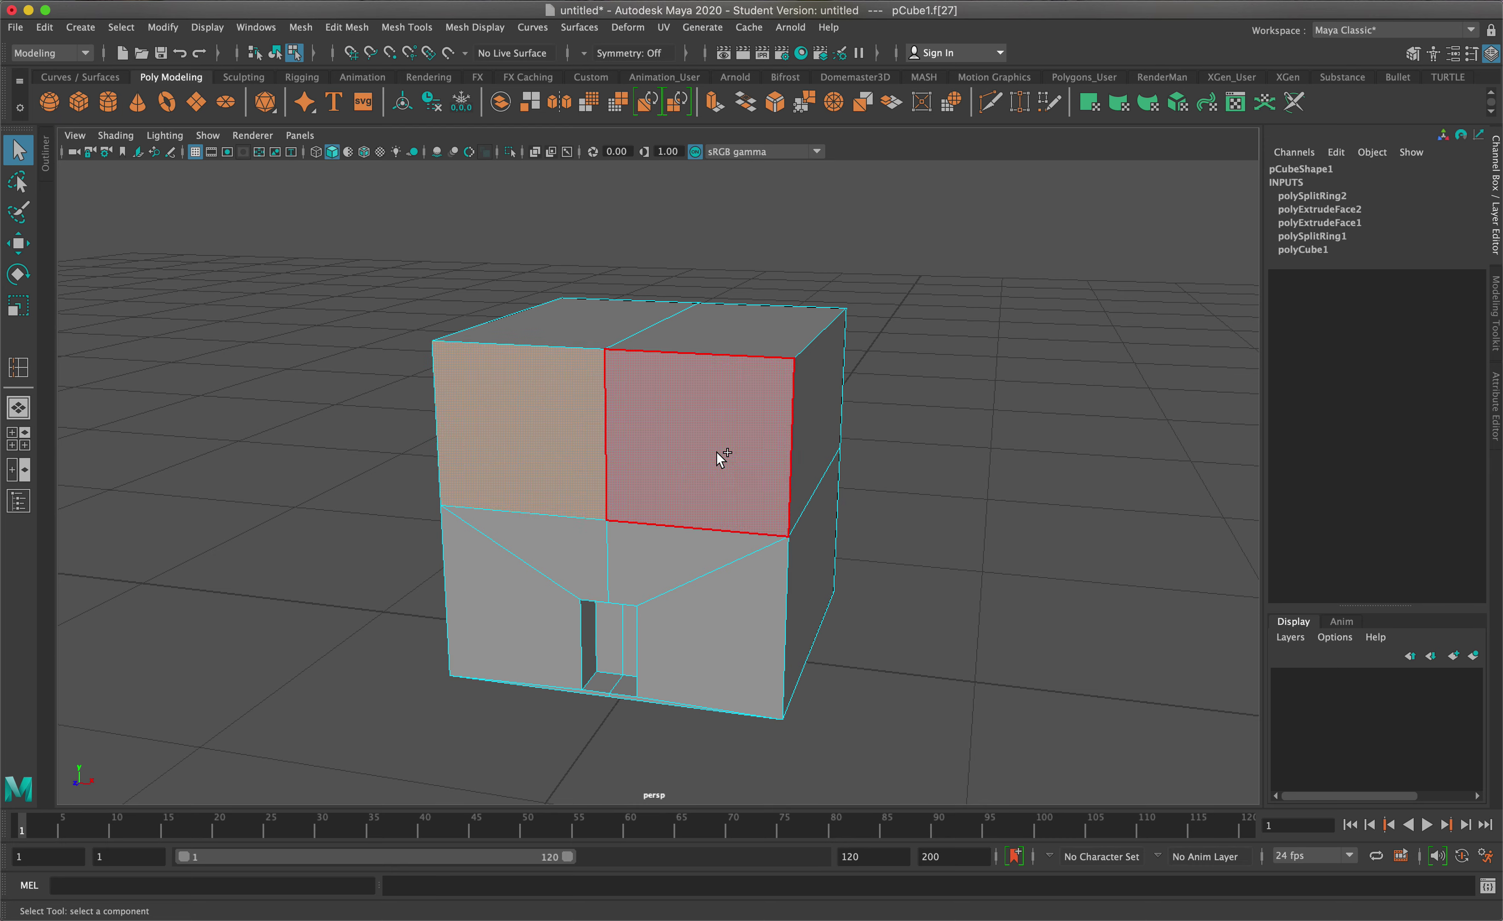
pyautogui.keyDown('shift'); pyautogui.click(716, 453); pyautogui.keyUp('shift')
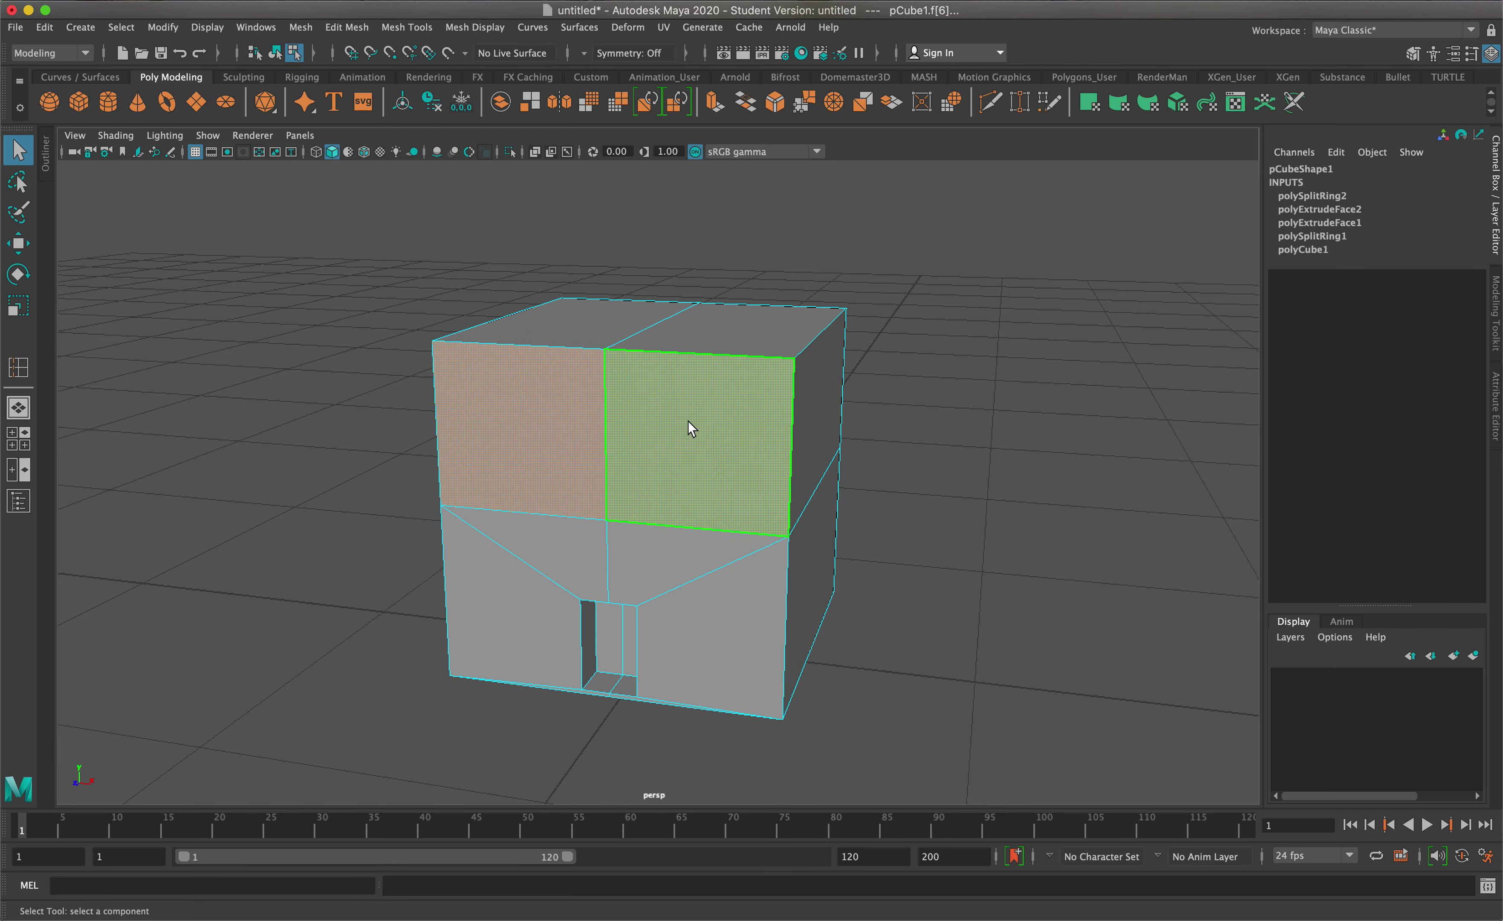
pyautogui.click(328, 29)
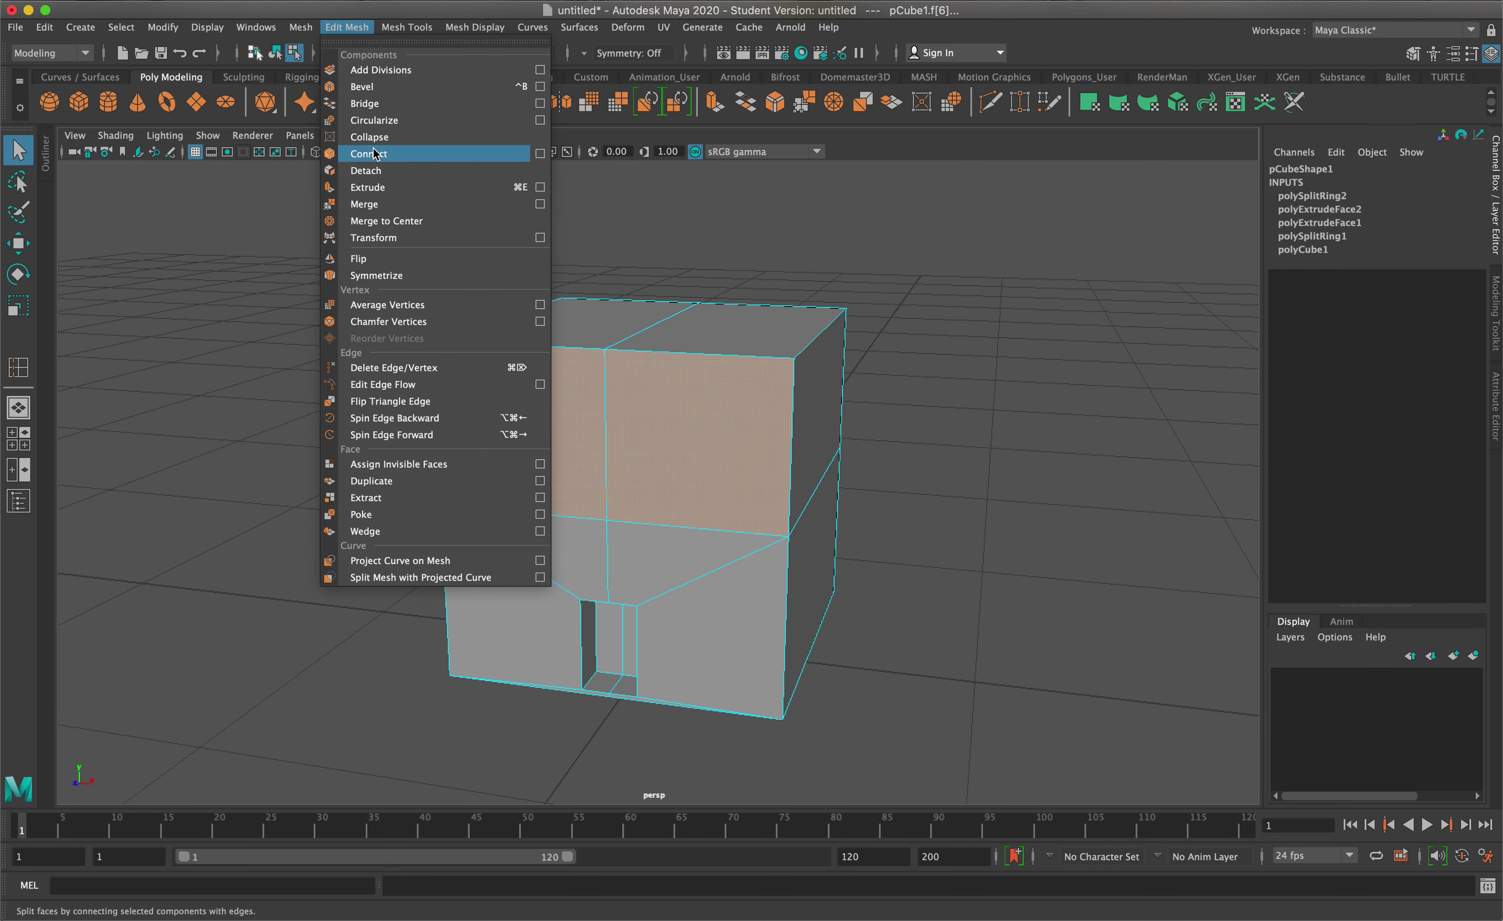
pyautogui.click(387, 193)
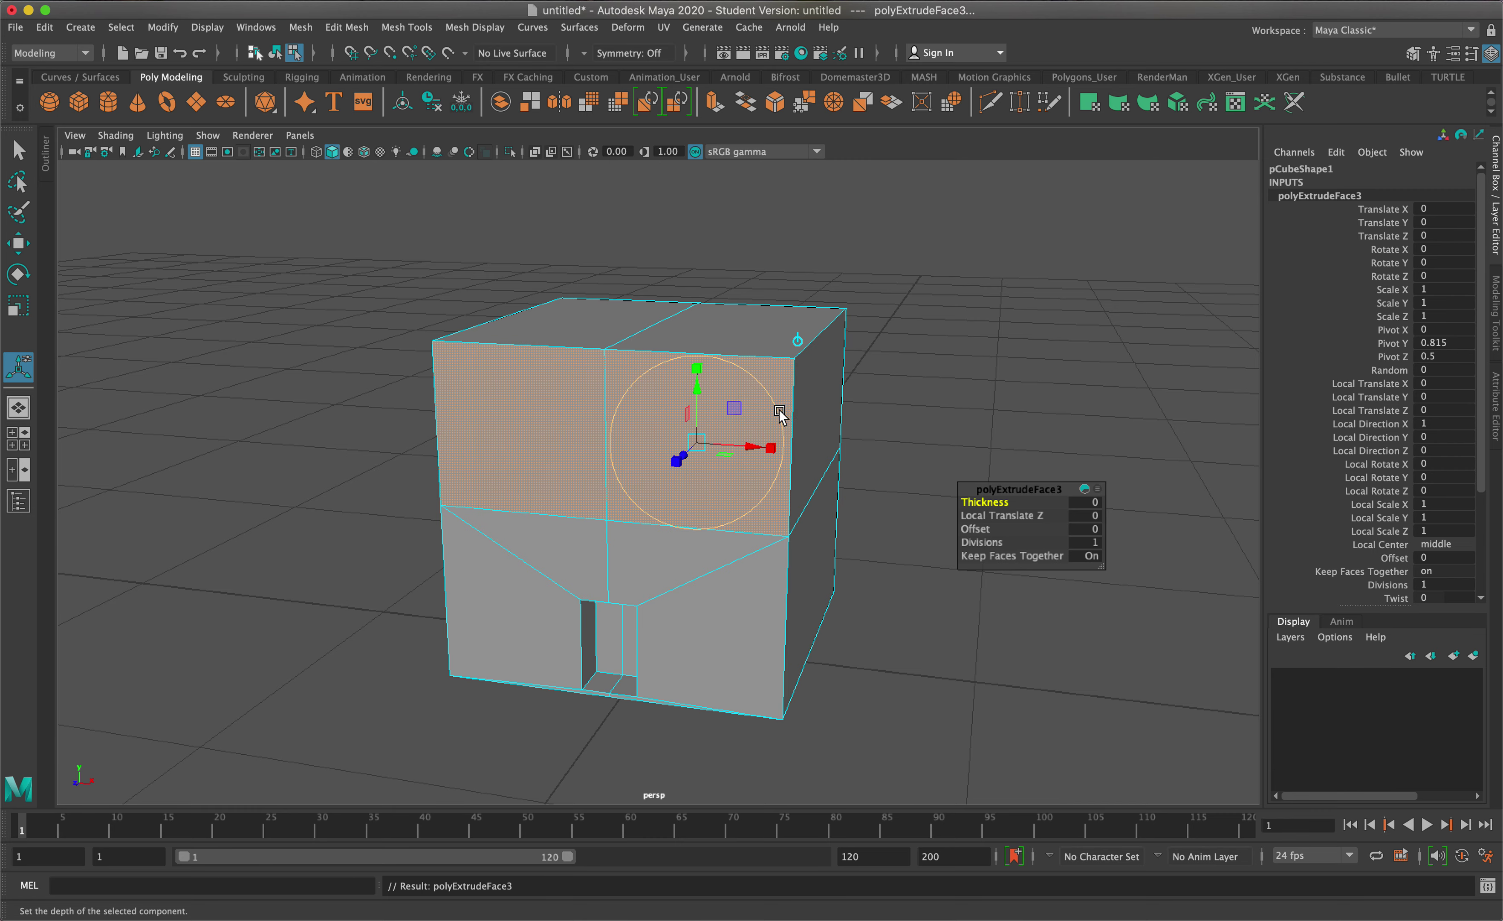
pyautogui.click(701, 373)
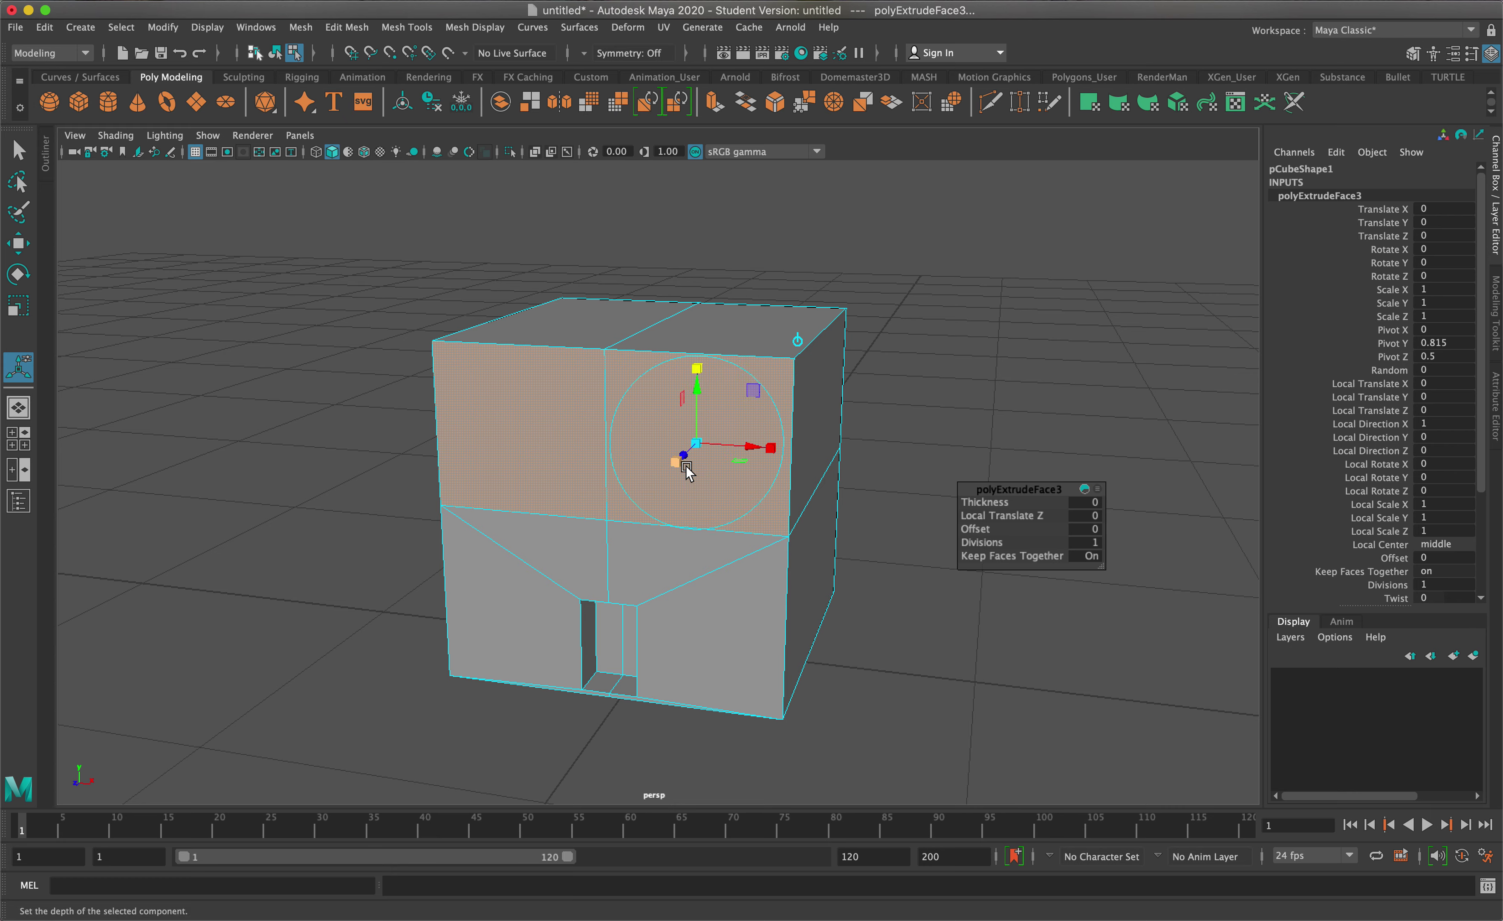
pyautogui.click(698, 445)
pyautogui.moveTo(698, 450); pyautogui.dragTo(625, 453)
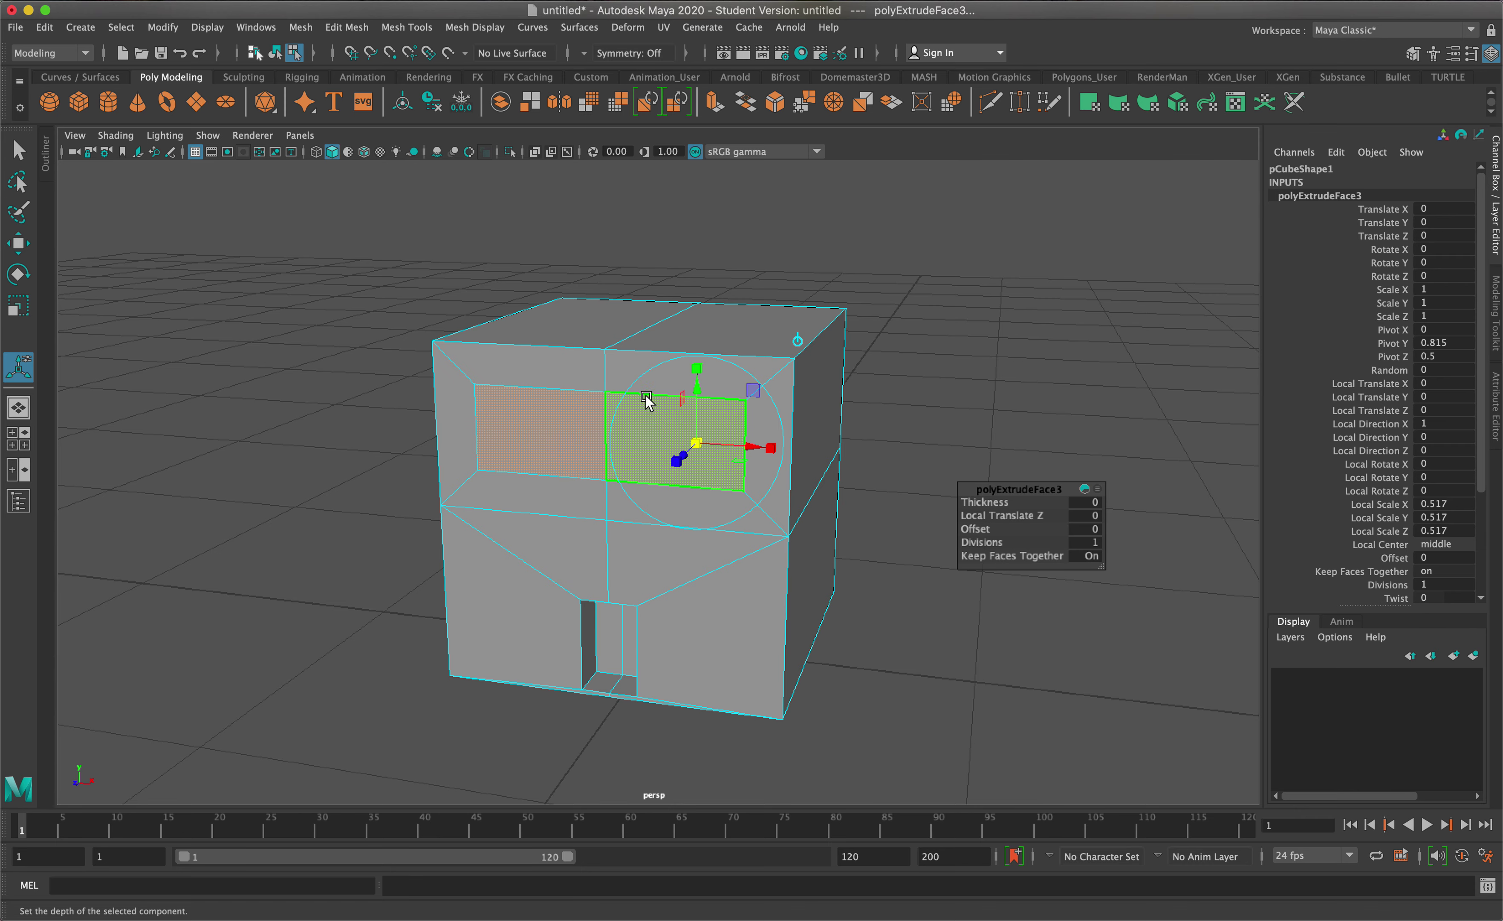
pyautogui.press('super+z')
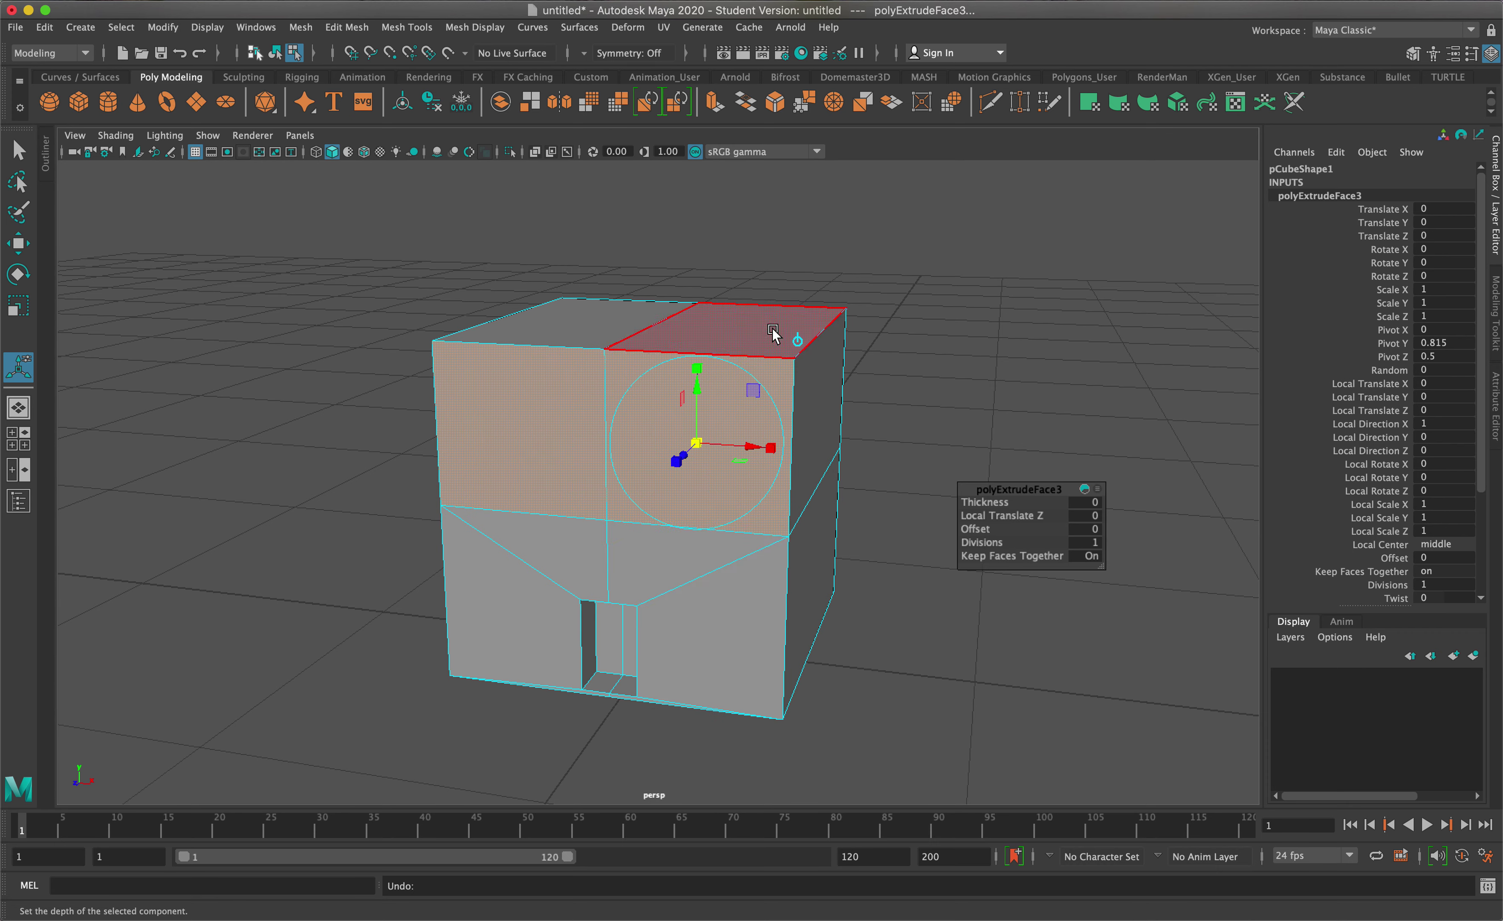
# Step: Set Keep Faces Together off, inset each face into a window, and push both inward
pyautogui.moveTo(1044, 491); pyautogui.dragTo(1033, 405)
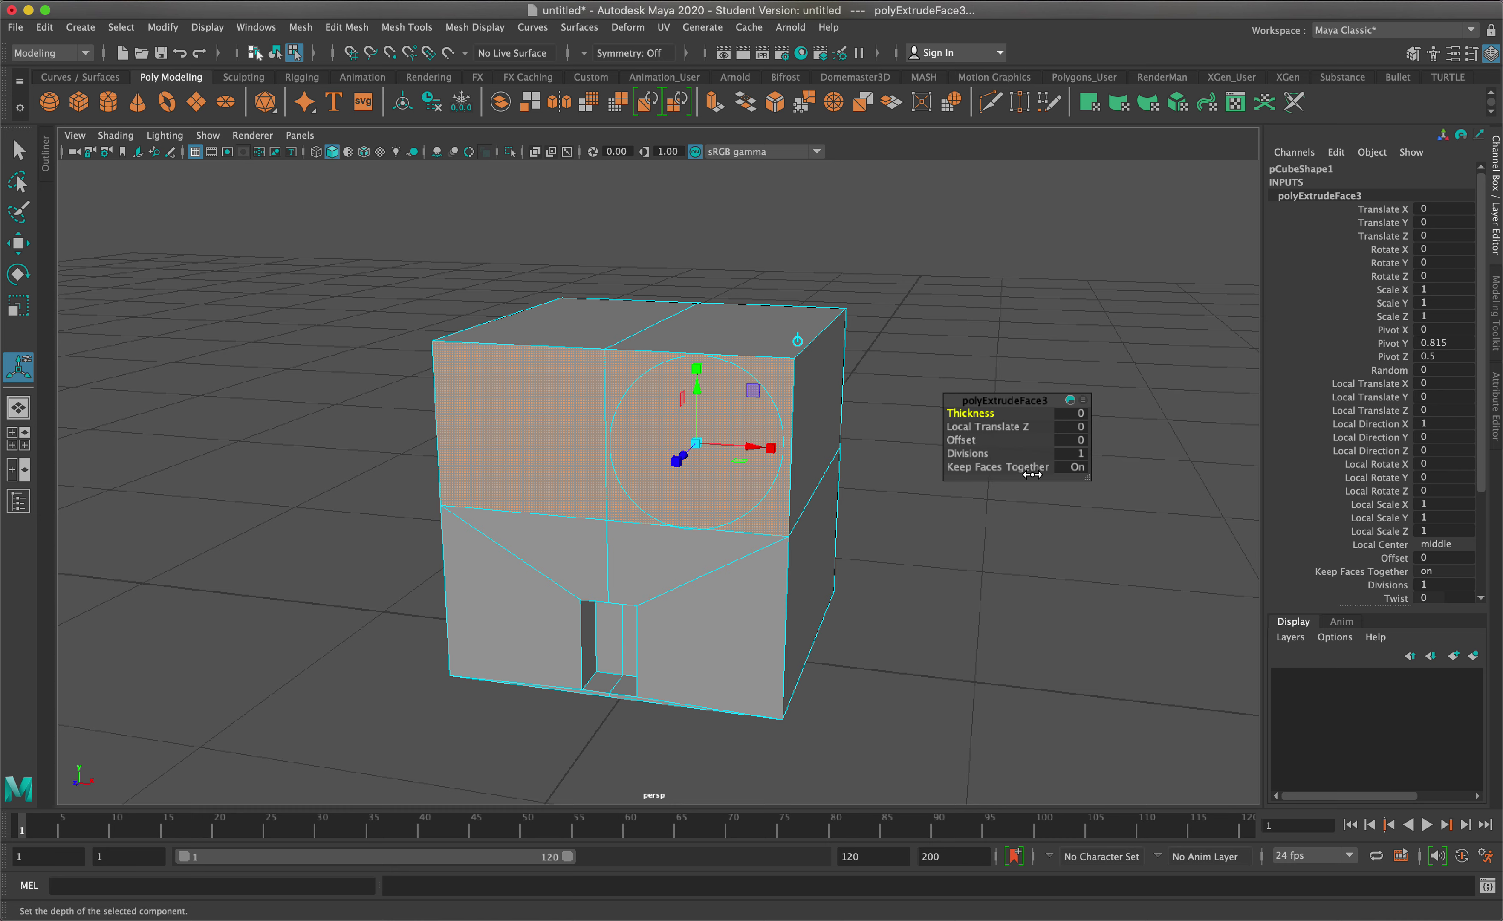
pyautogui.click(1077, 467)
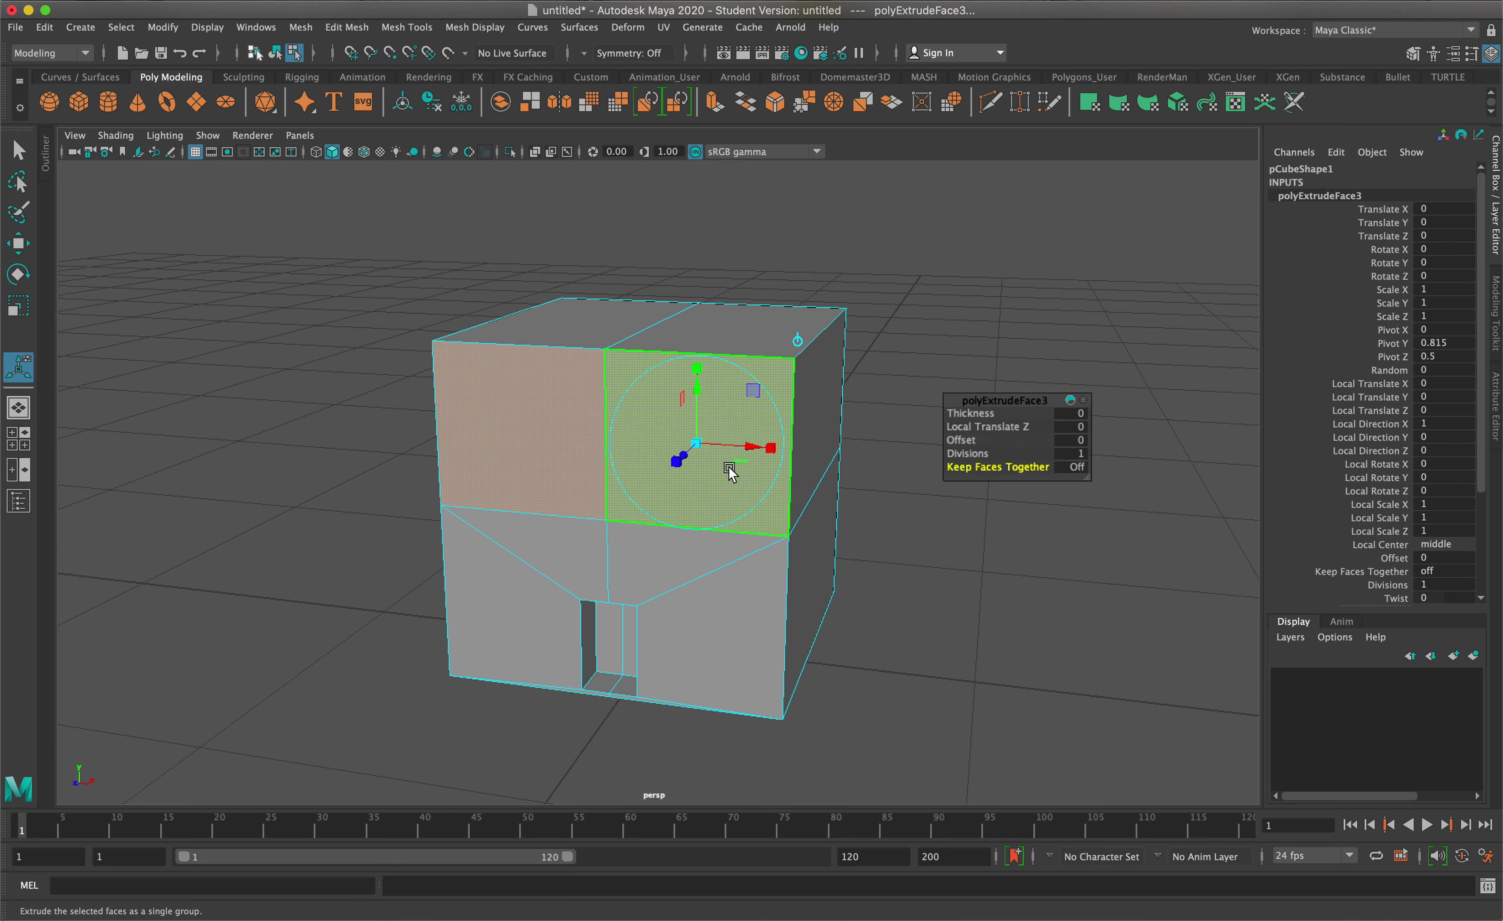
pyautogui.moveTo(696, 442); pyautogui.dragTo(681, 436)
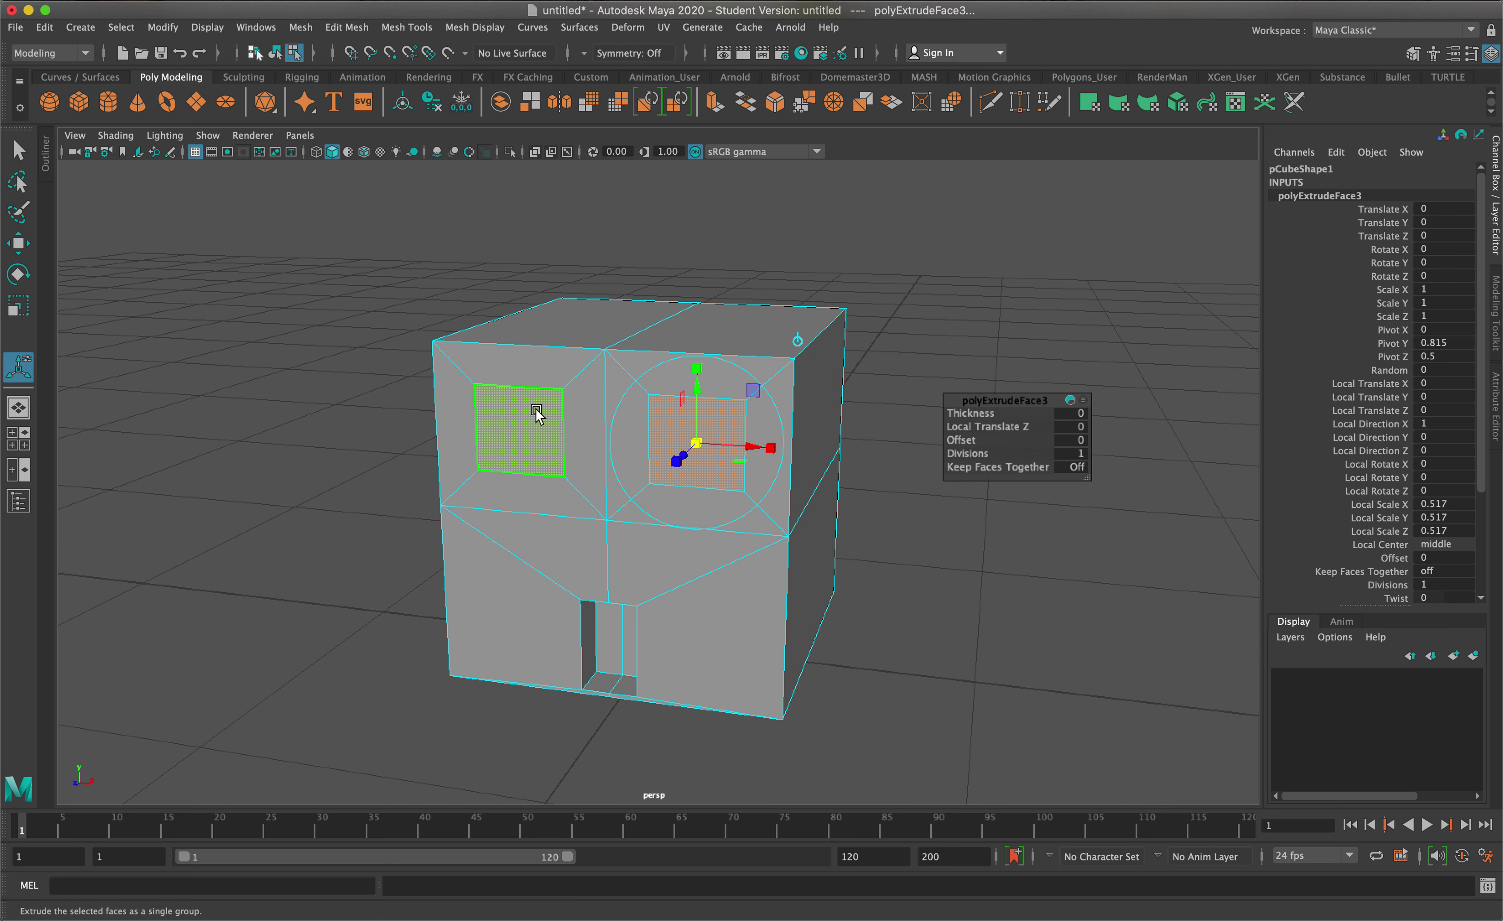
pyautogui.press('g')
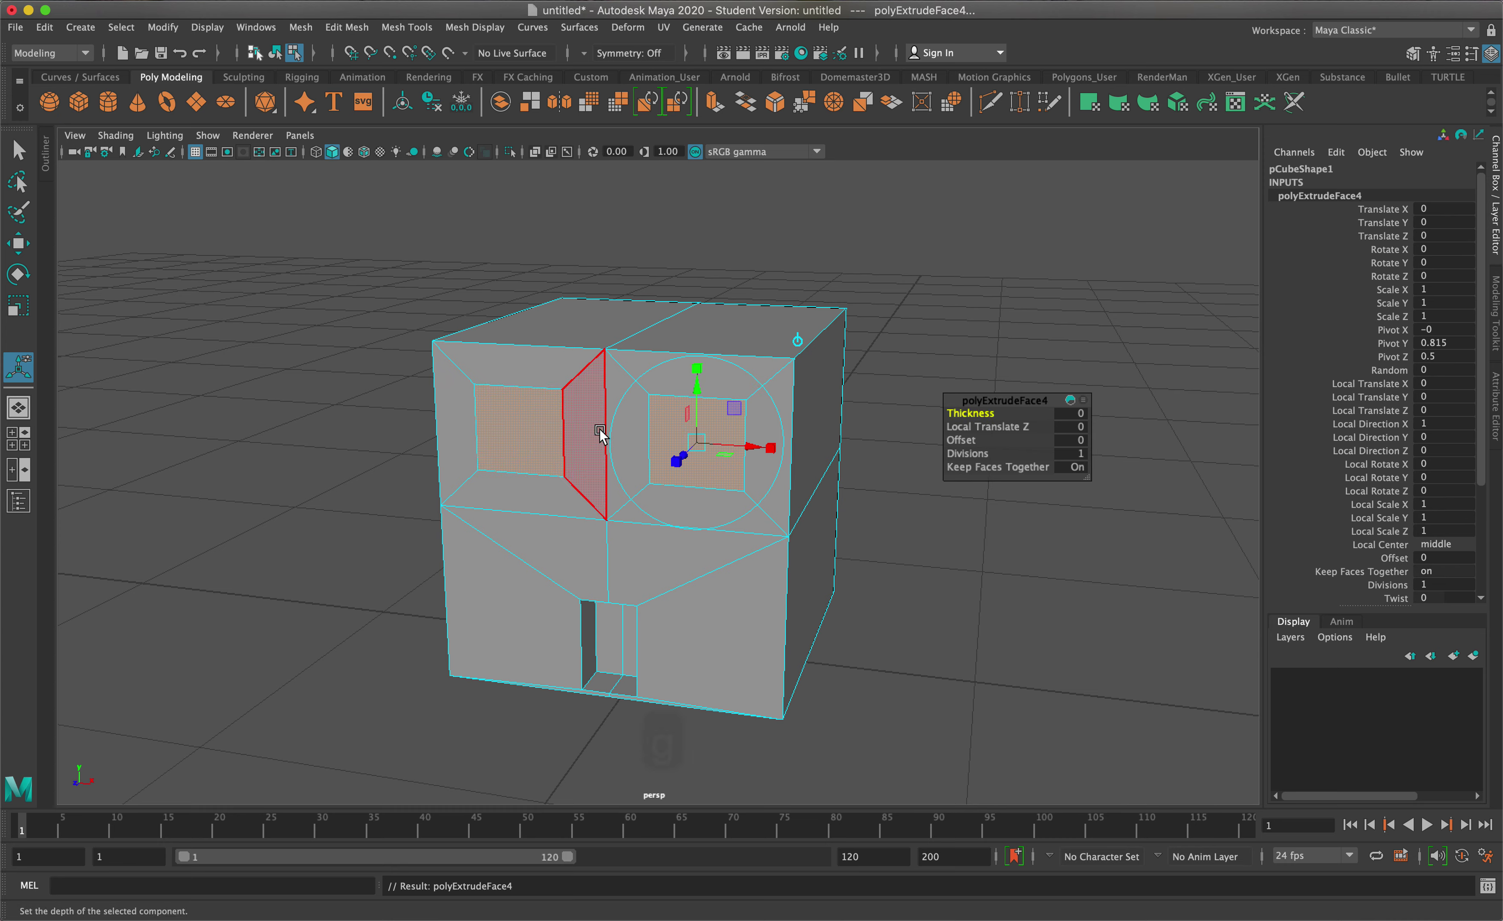
pyautogui.moveTo(682, 453); pyautogui.dragTo(688, 451)
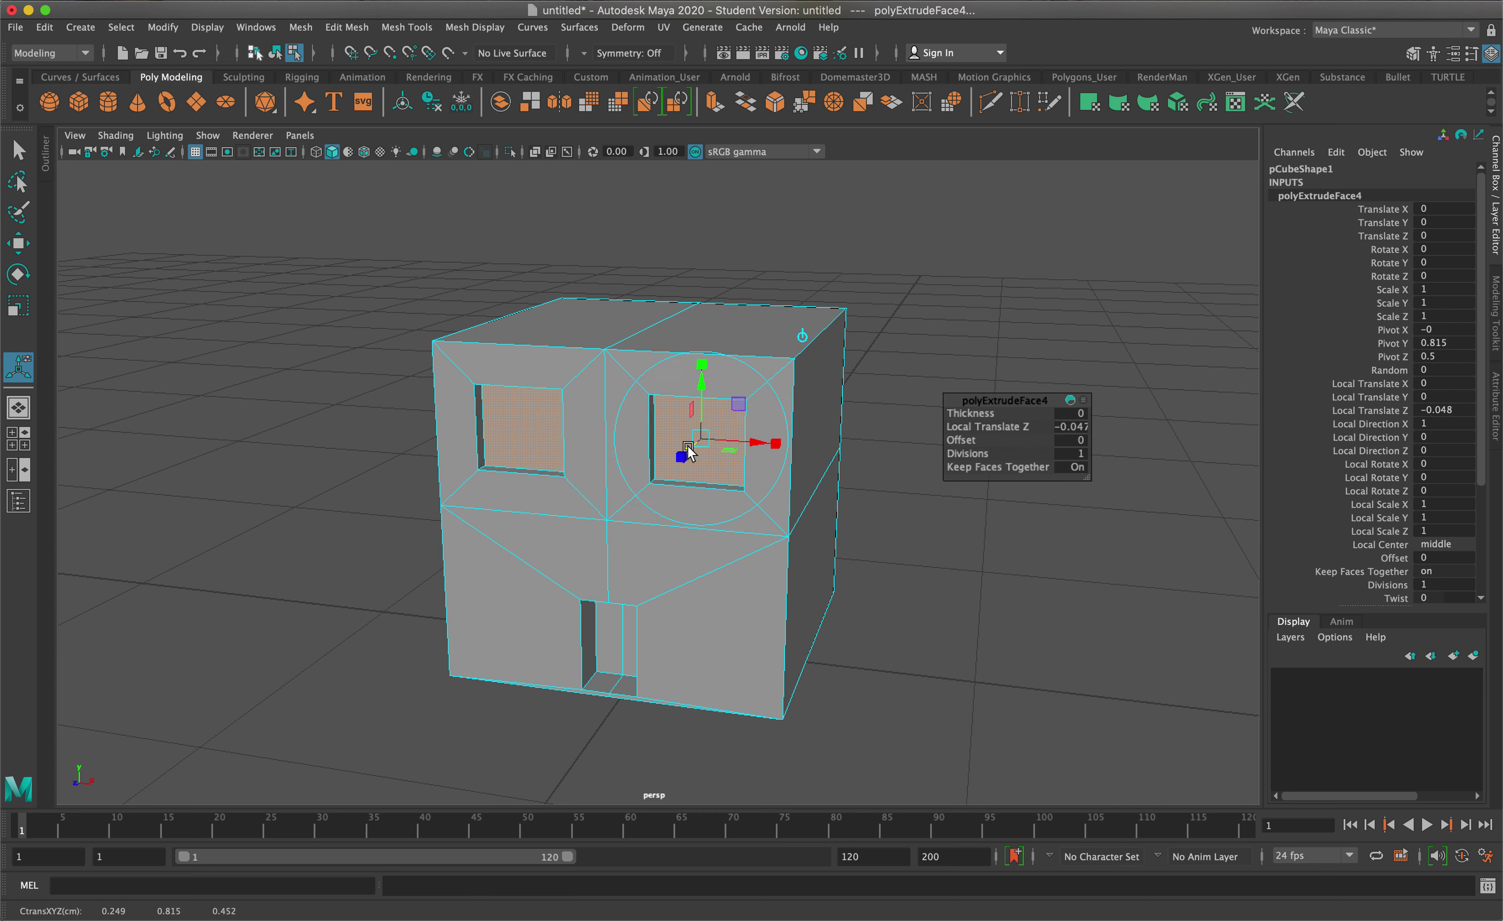
pyautogui.moveTo(479, 452); pyautogui.dragTo(507, 432, button='right')
pyautogui.click(903, 423)
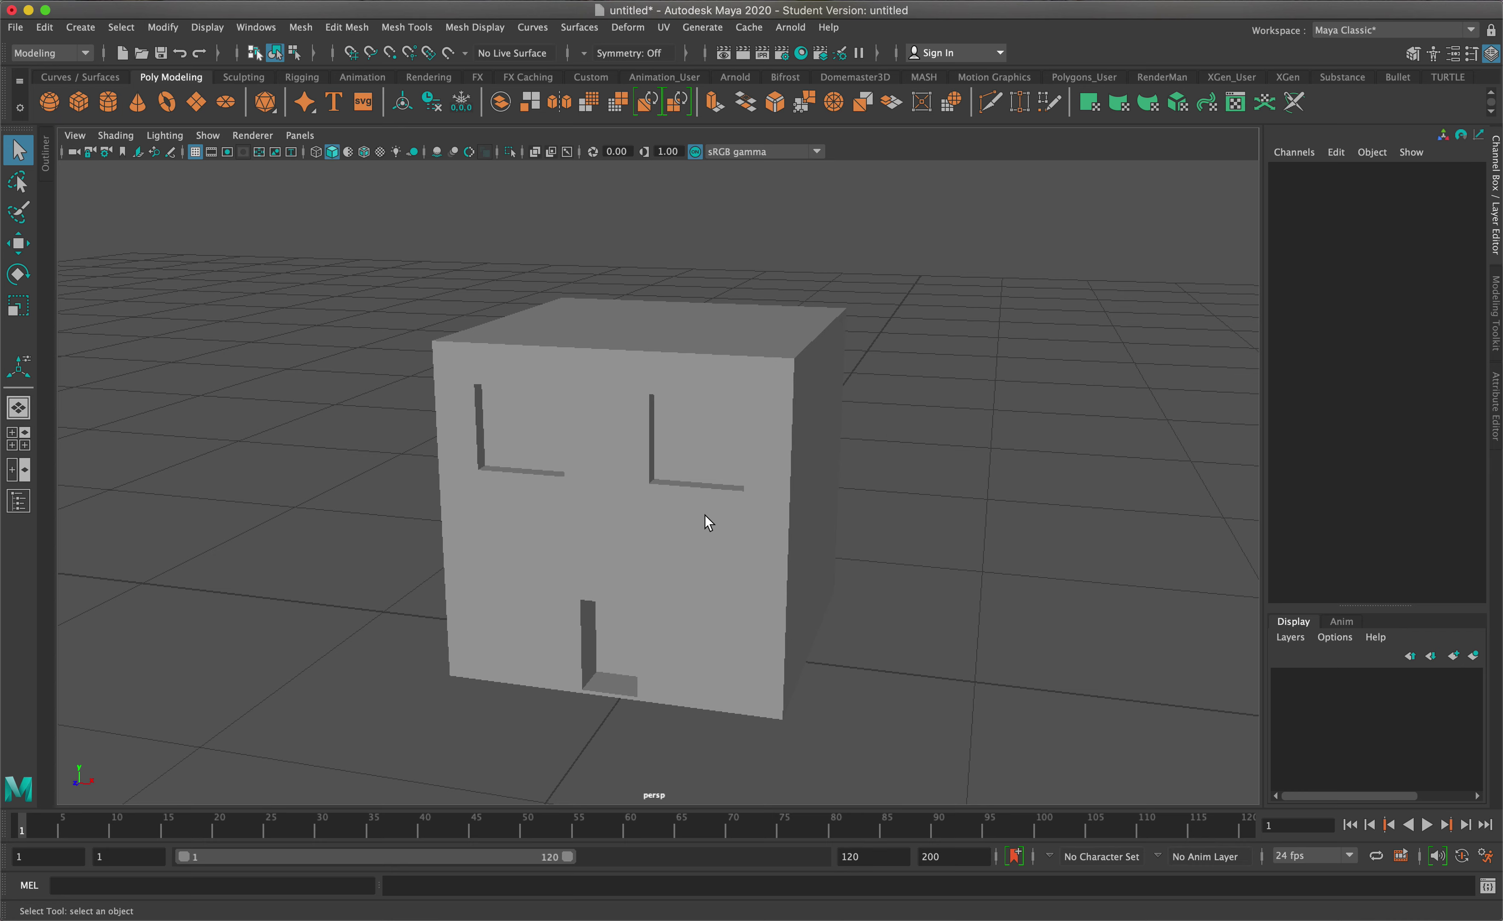
pyautogui.click(678, 515)
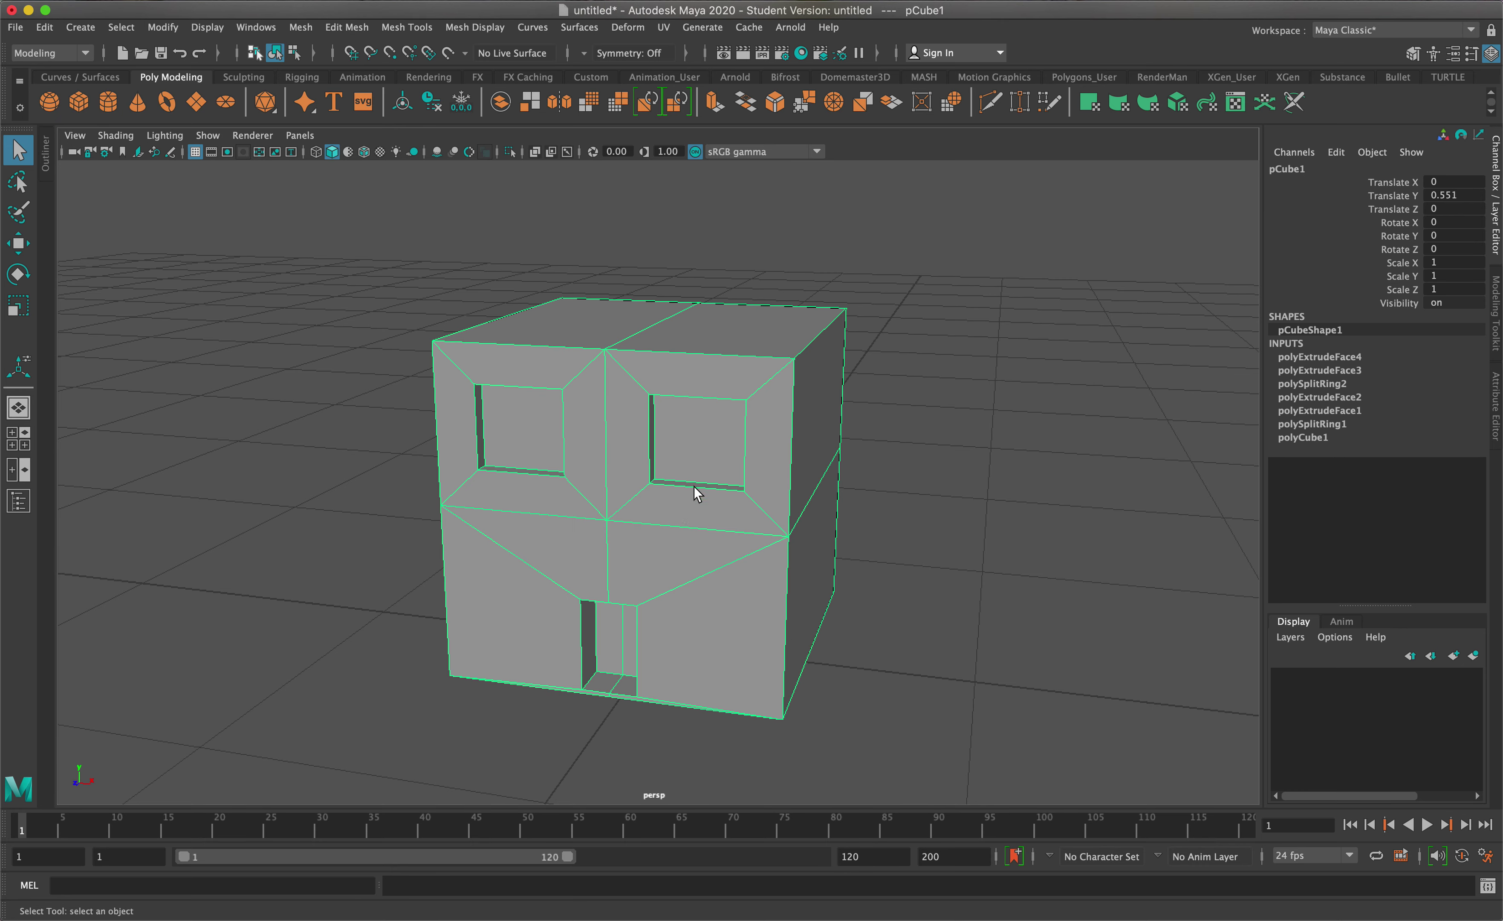
pyautogui.keyDown('alt'); pyautogui.moveTo(806, 413); pyautogui.dragTo(767, 411); pyautogui.keyUp('alt')
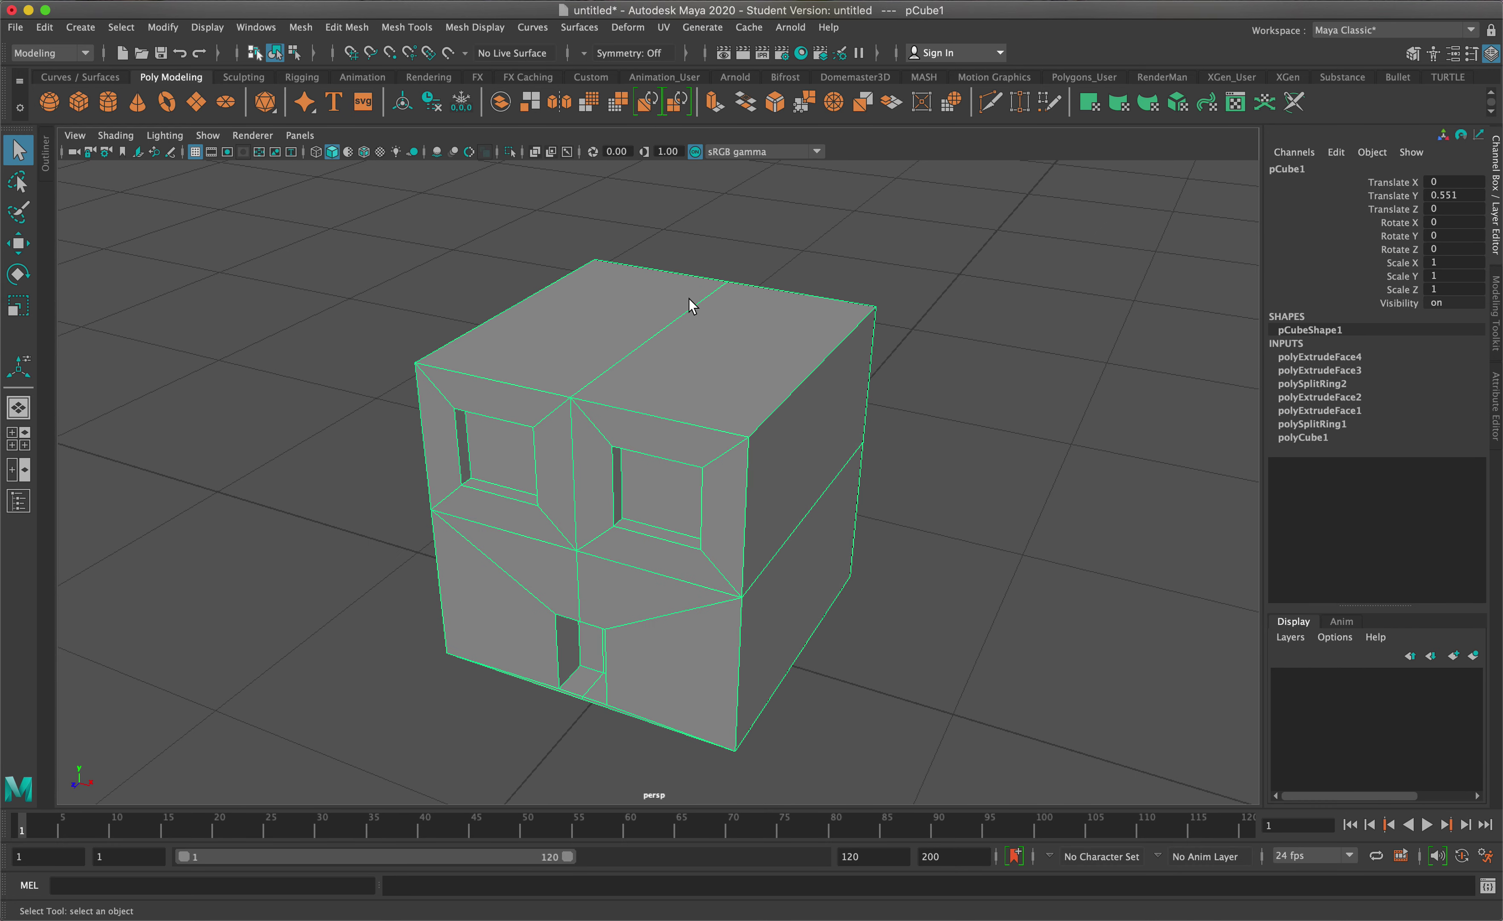
pyautogui.moveTo(639, 327); pyautogui.dragTo(710, 327, button='right')
pyautogui.click(705, 343)
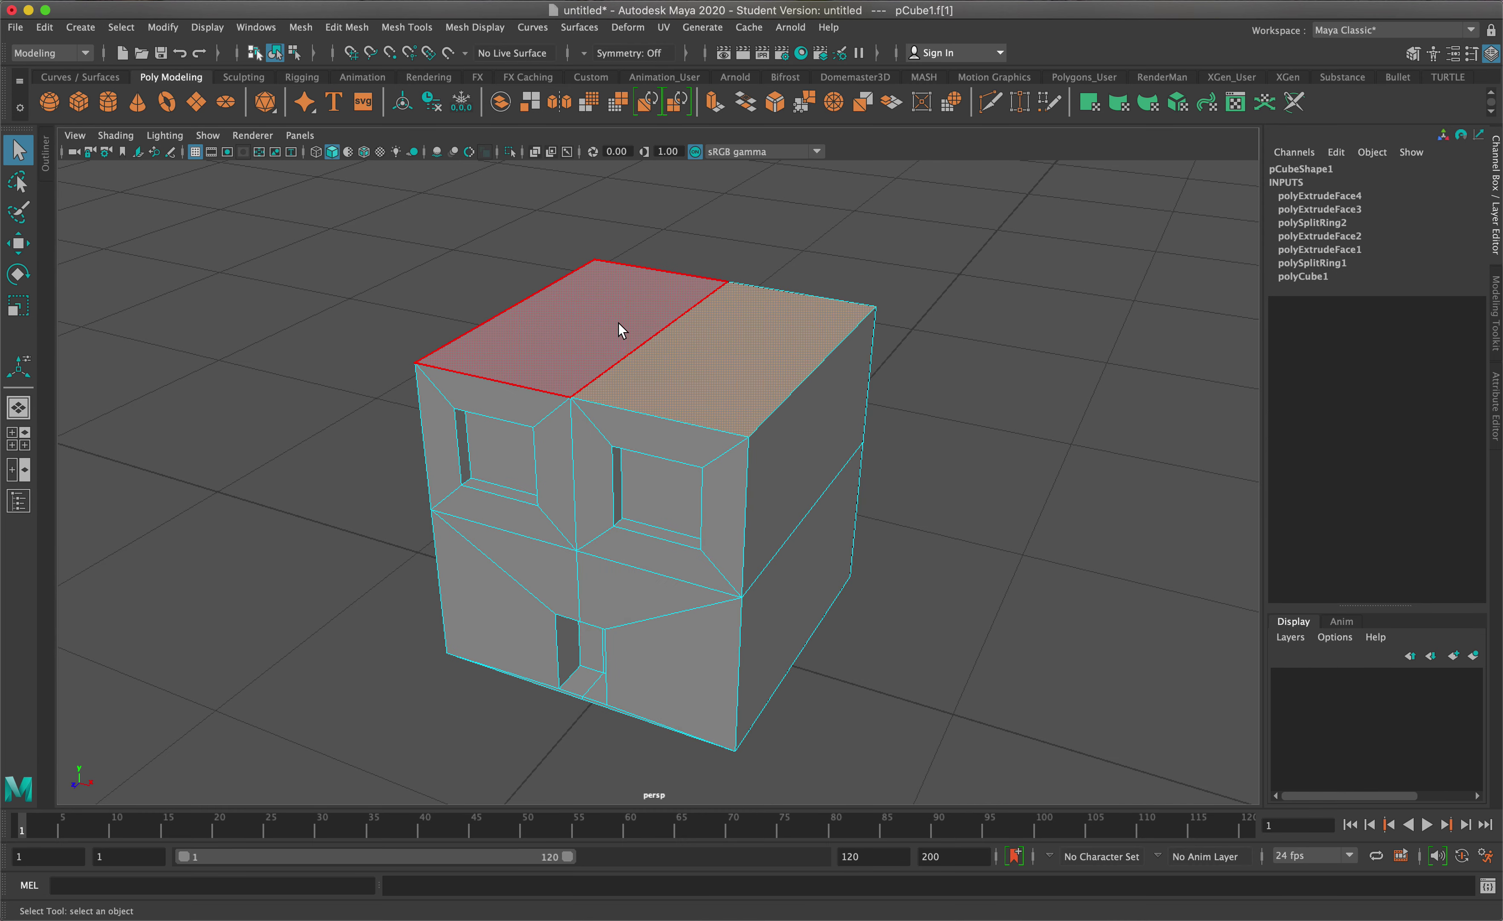
pyautogui.press('super+e')
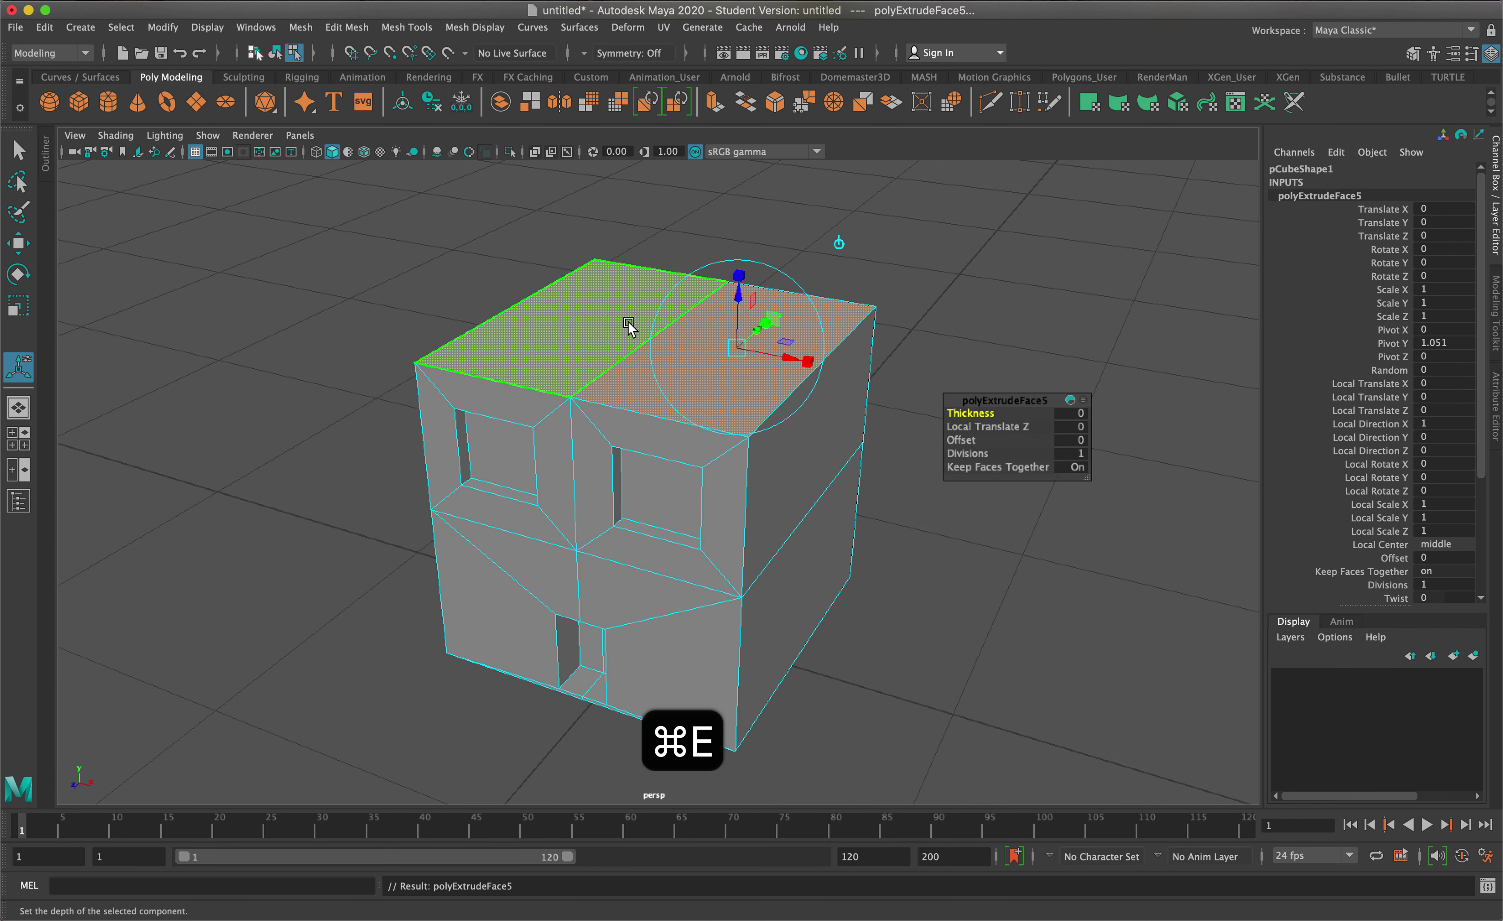
pyautogui.moveTo(741, 283); pyautogui.dragTo(708, 220)
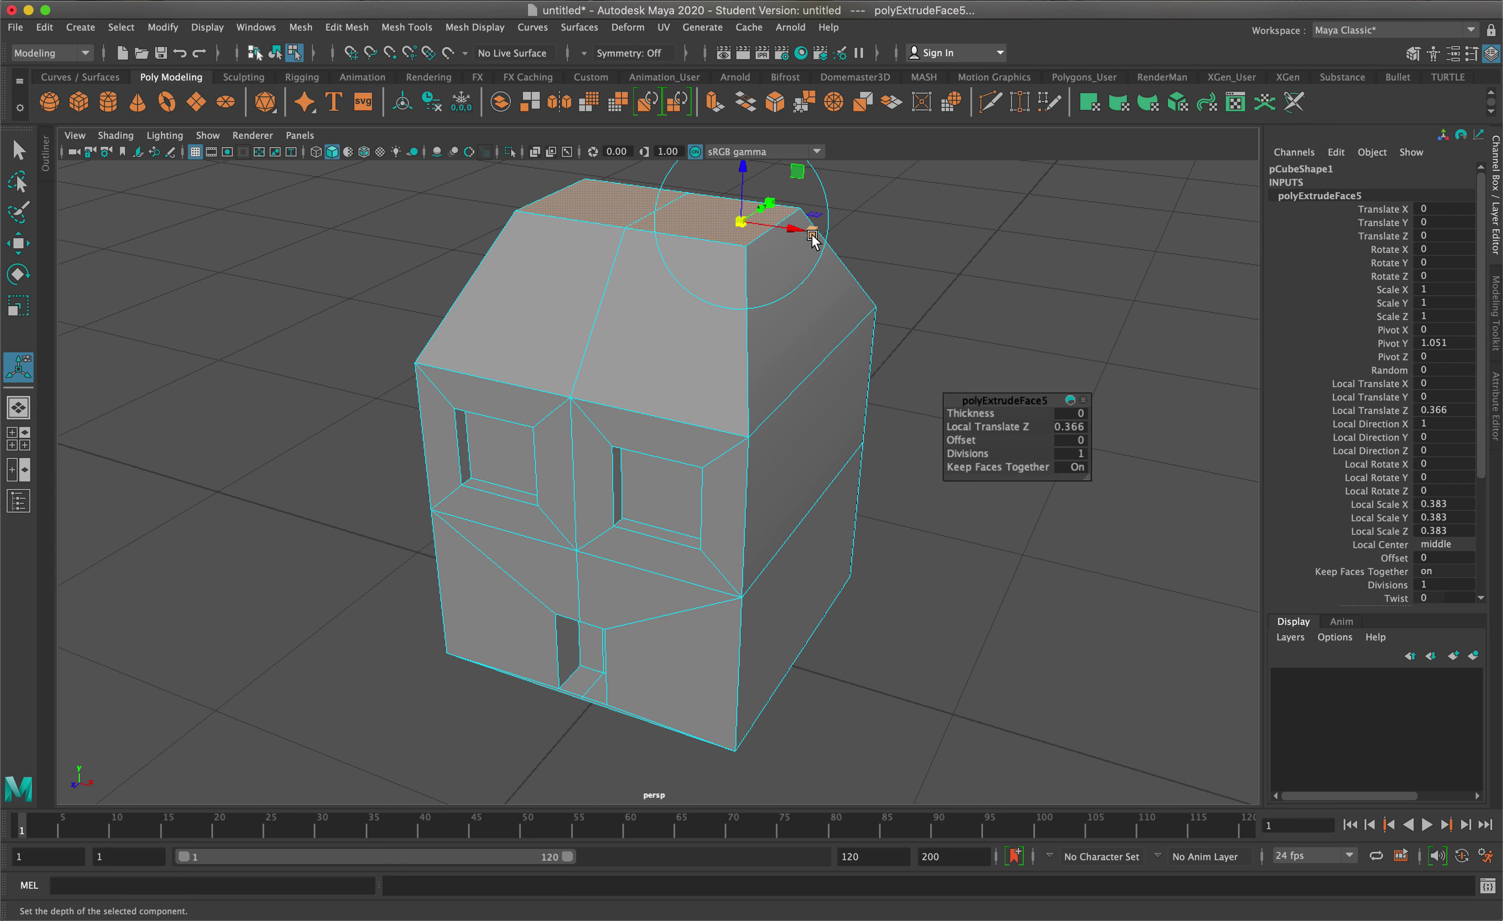
pyautogui.moveTo(812, 239); pyautogui.dragTo(634, 204)
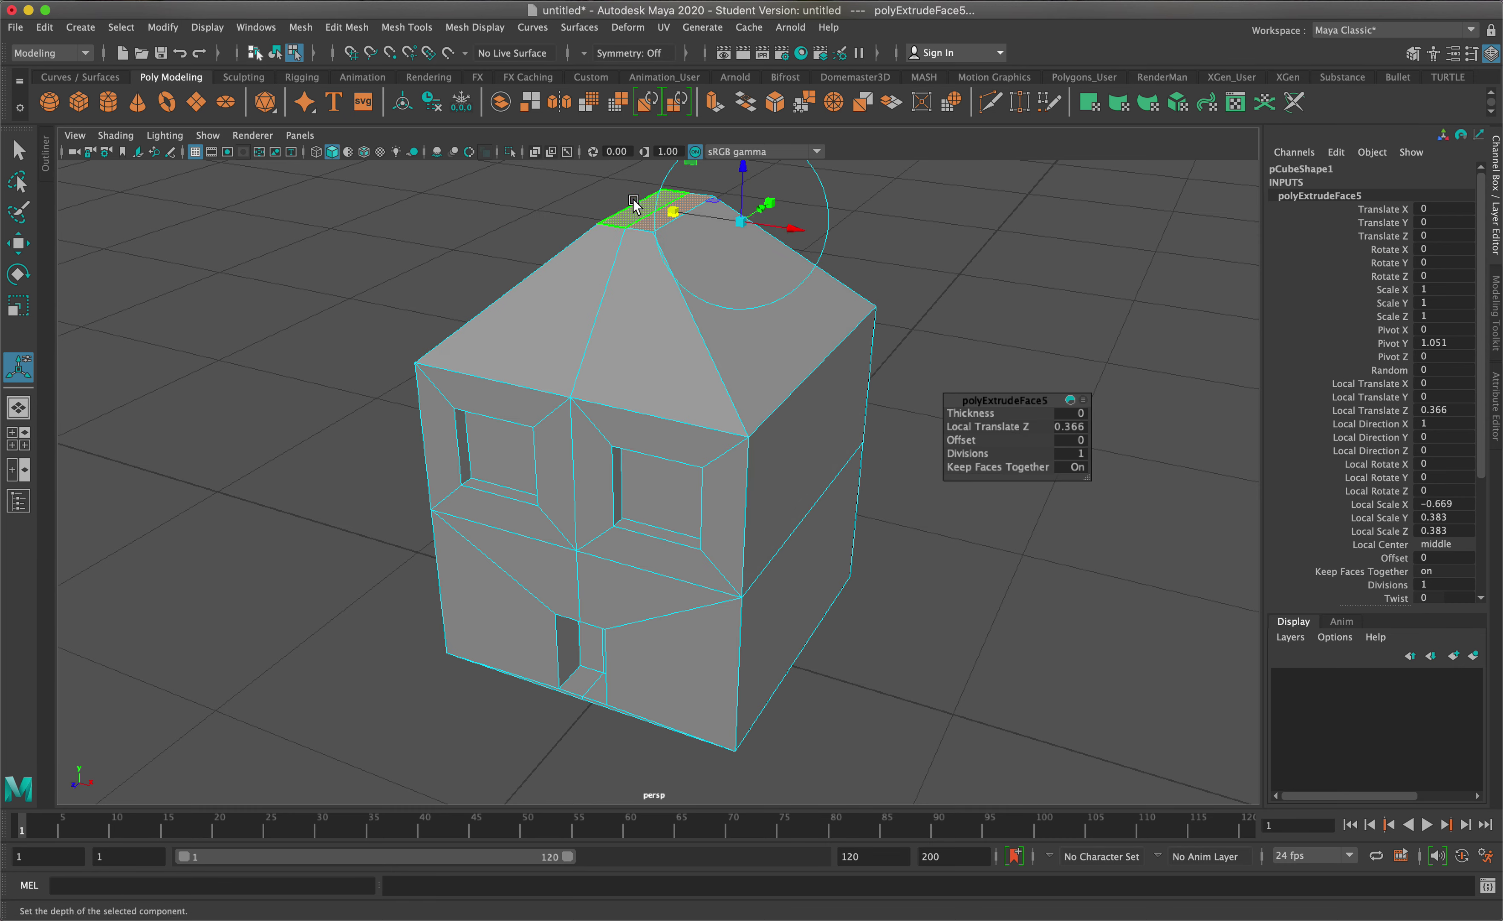
pyautogui.press('super+z')
pyautogui.press('super+z')
pyautogui.press('super+z')
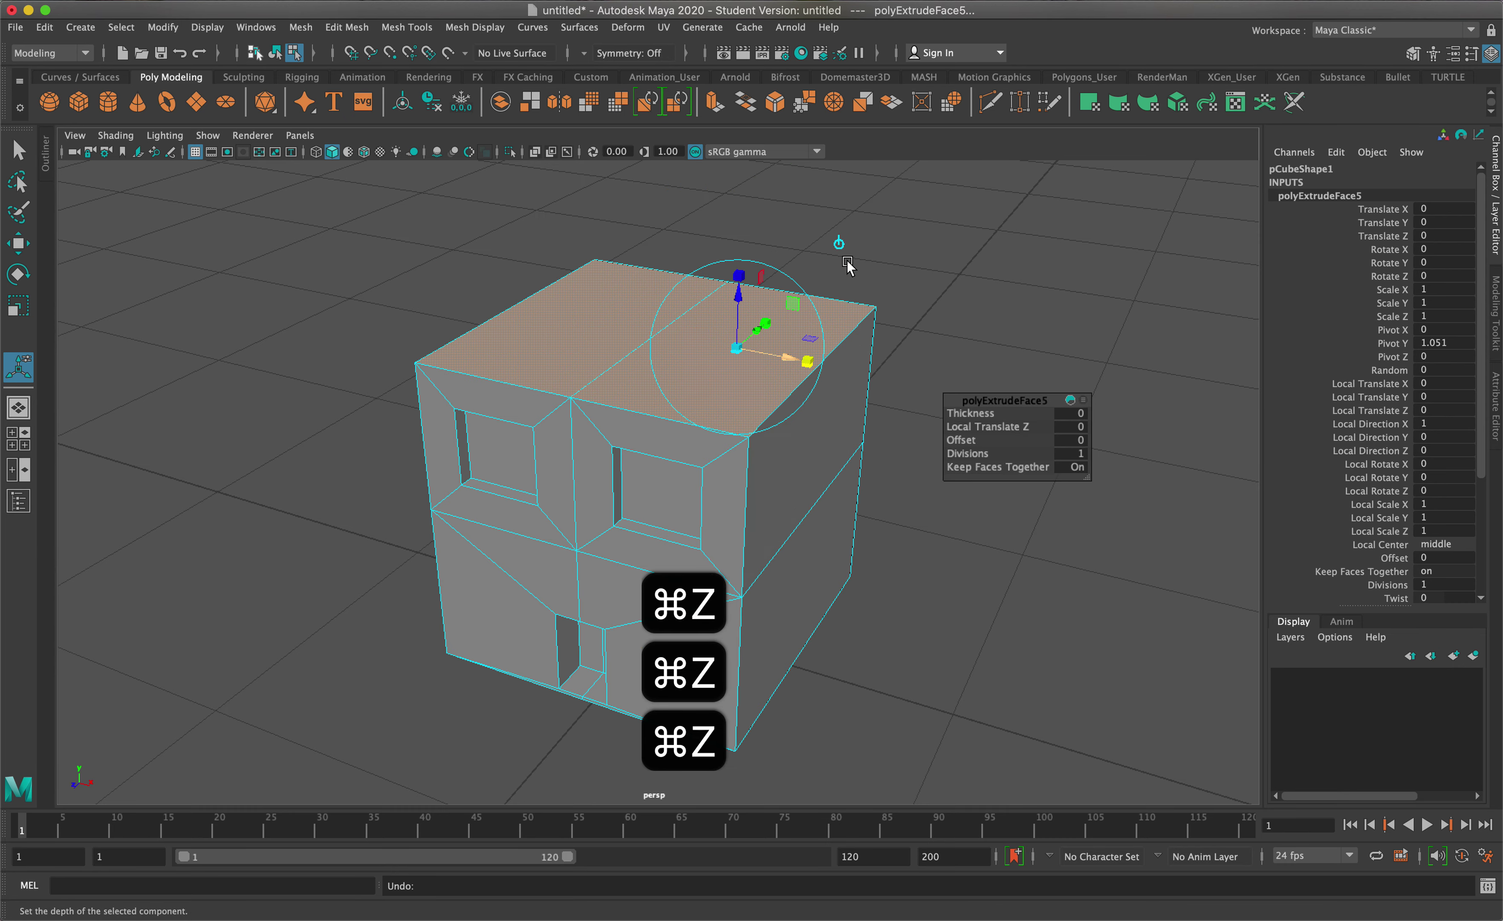
pyautogui.press('super+z')
pyautogui.press('super+z')
pyautogui.moveTo(678, 353)
pyautogui.mouseDown(button='right')
pyautogui.moveTo(678, 318)
pyautogui.moveTo(653, 346)
pyautogui.moveTo(658, 330)
pyautogui.moveTo(687, 372)
pyautogui.moveTo(677, 327)
pyautogui.mouseUp(button='right')
# Step: Lift the middle top edge up along Y to form a gabled roof ridge
pyautogui.click(642, 358)
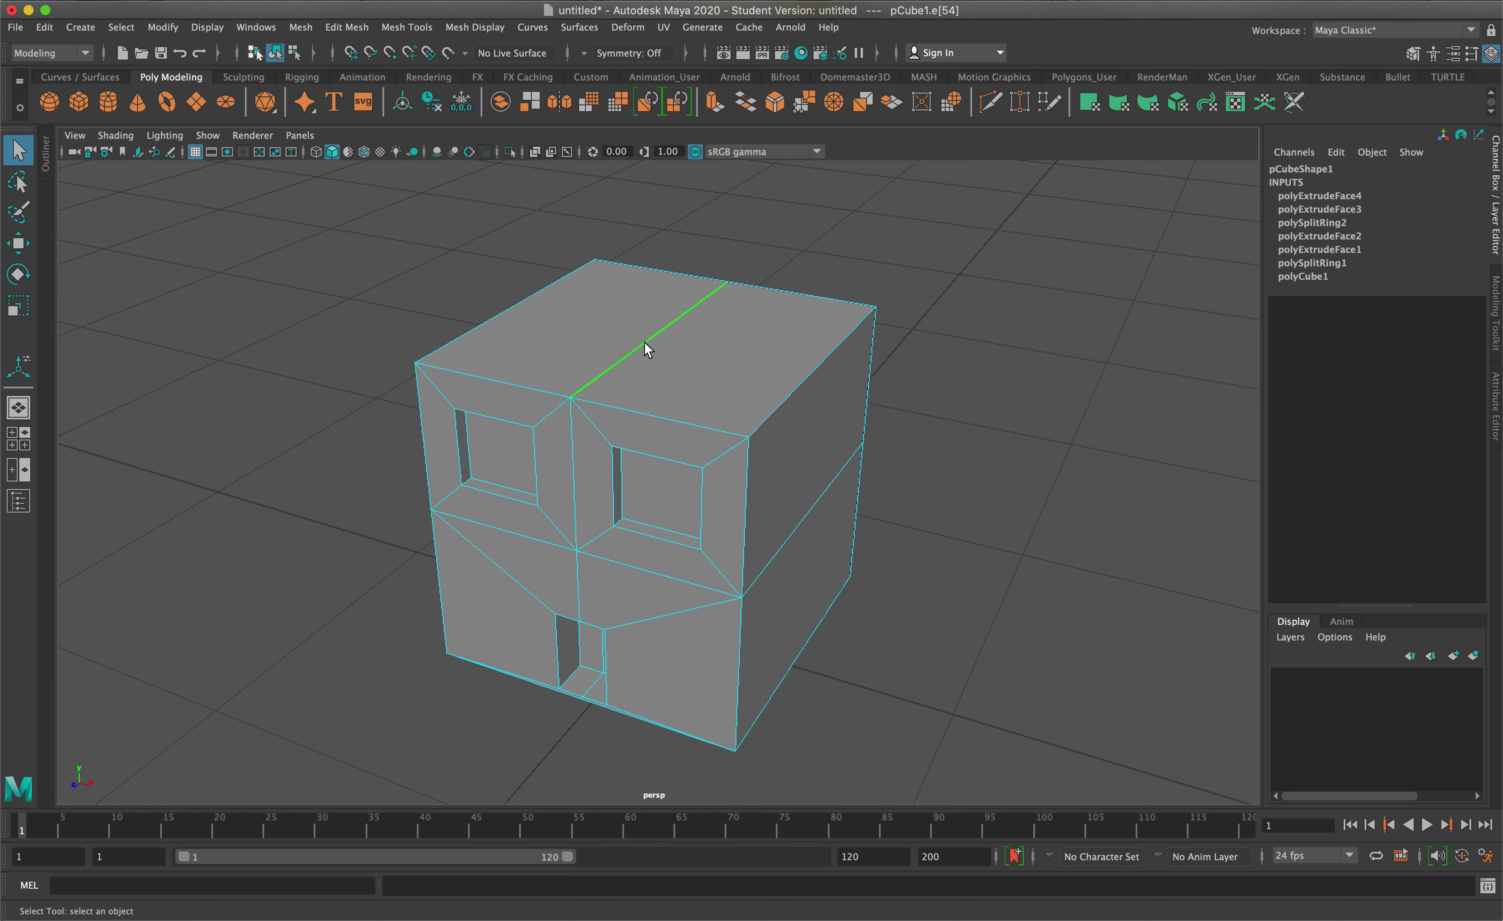
pyautogui.press('w')
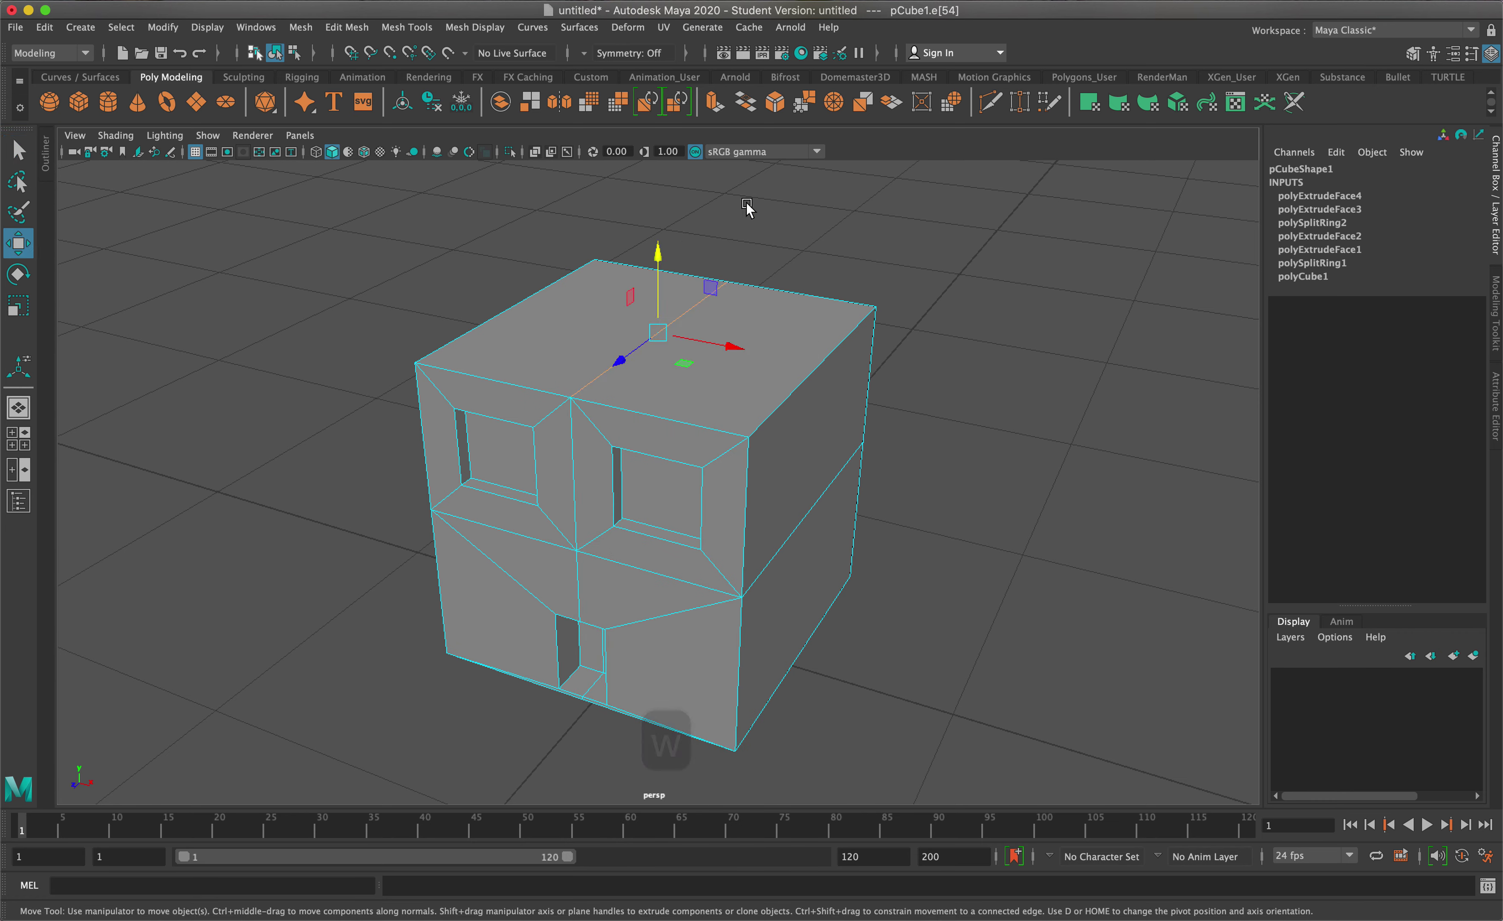
pyautogui.moveTo(658, 254); pyautogui.dragTo(686, 132)
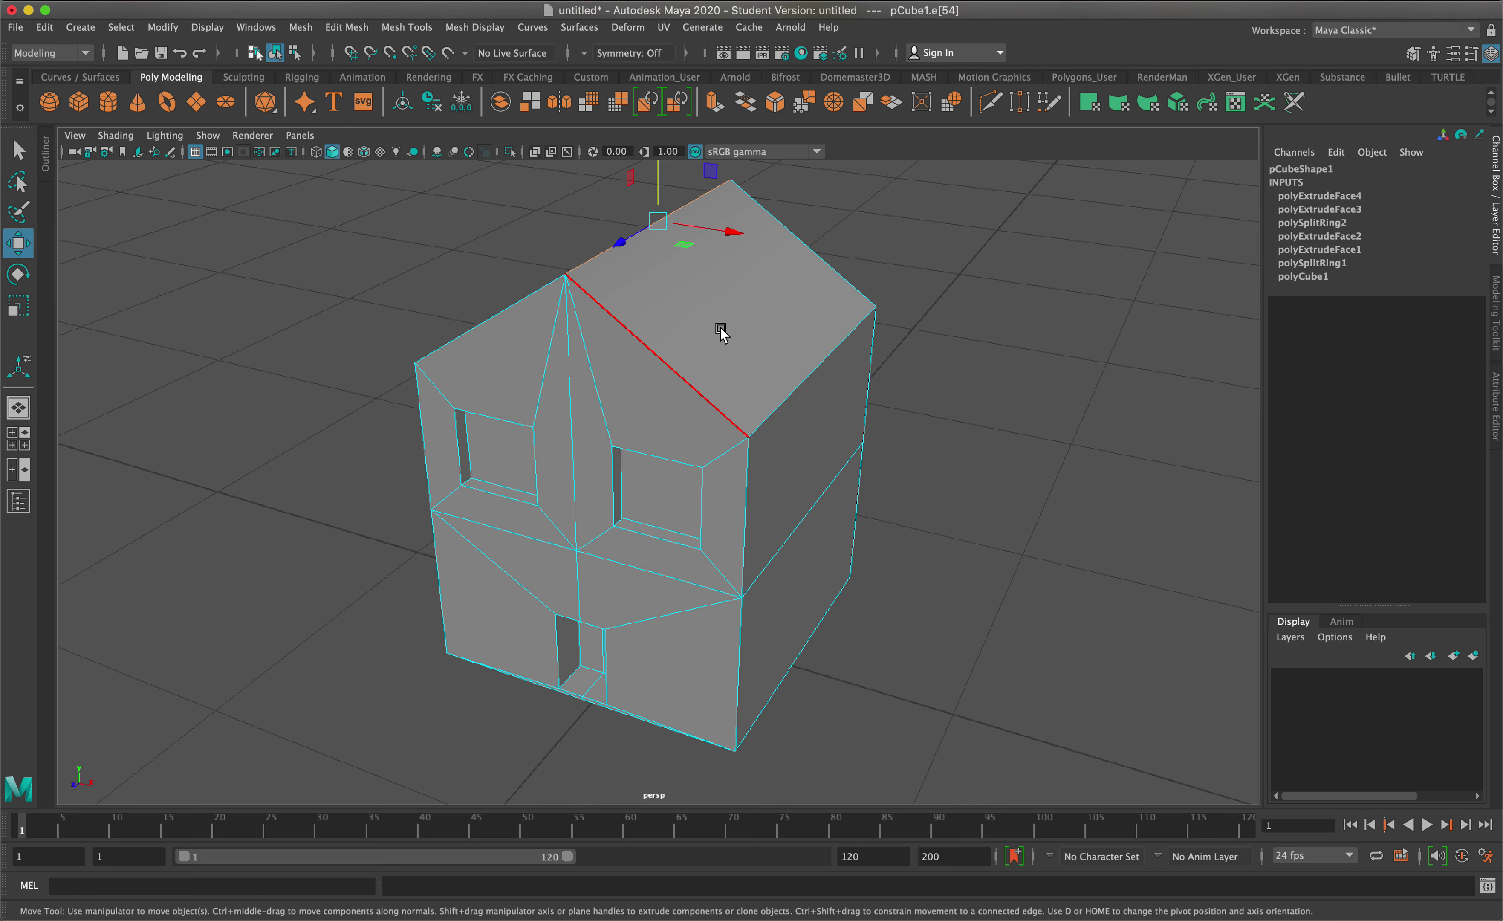
pyautogui.press('q')
pyautogui.keyDown('alt'); pyautogui.moveTo(746, 332); pyautogui.dragTo(770, 328); pyautogui.keyUp('alt')
pyautogui.moveTo(773, 329); pyautogui.dragTo(913, 305, button='right')
pyautogui.click(914, 307)
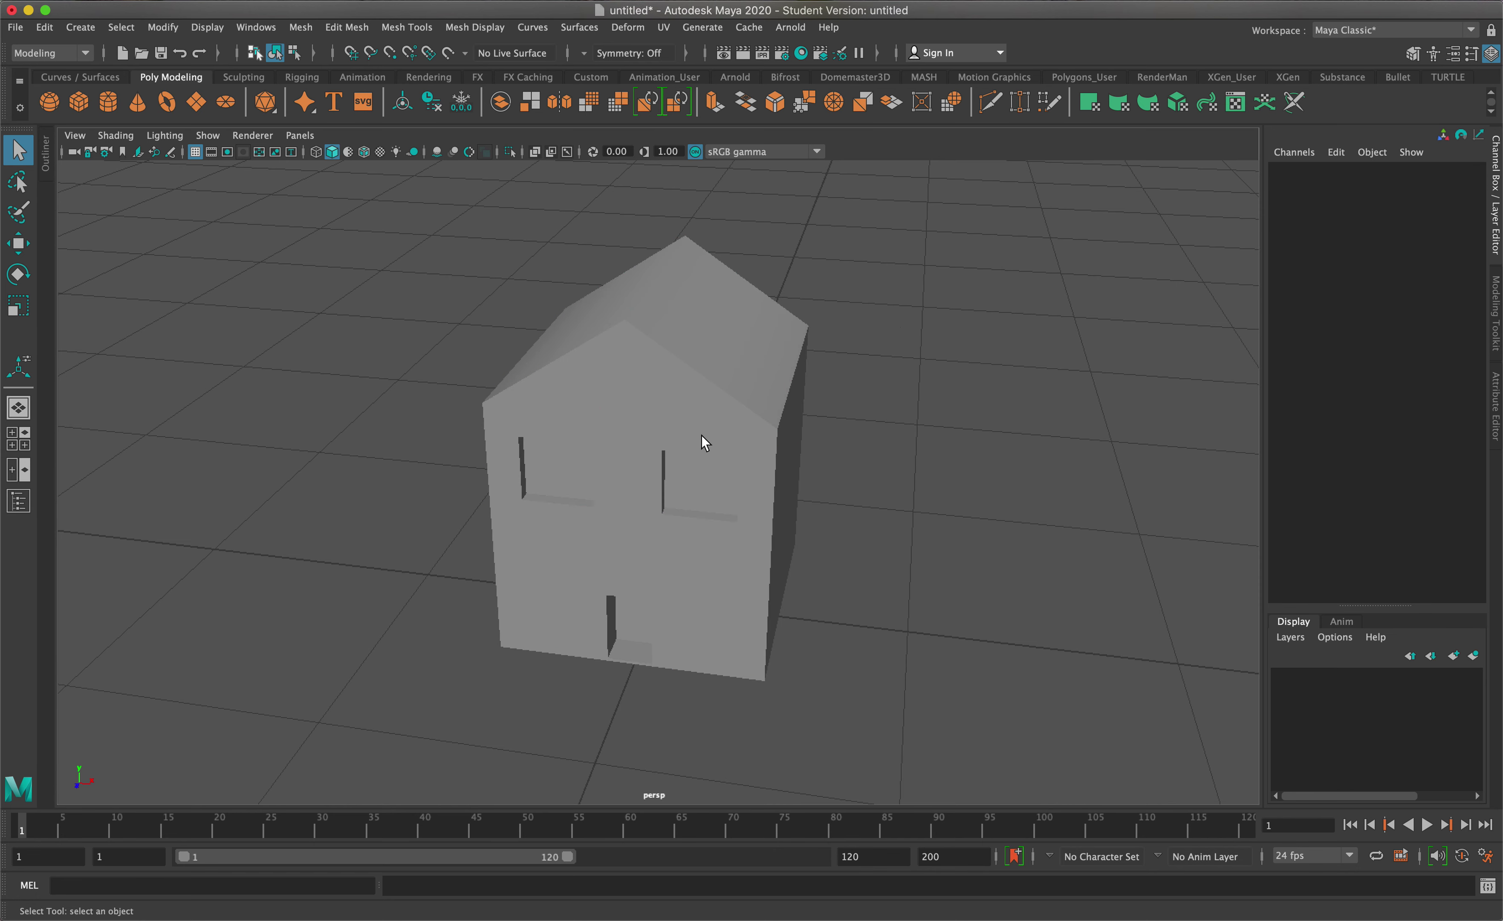
pyautogui.keyDown('alt'); pyautogui.moveTo(691, 434); pyautogui.dragTo(645, 432); pyautogui.keyUp('alt')
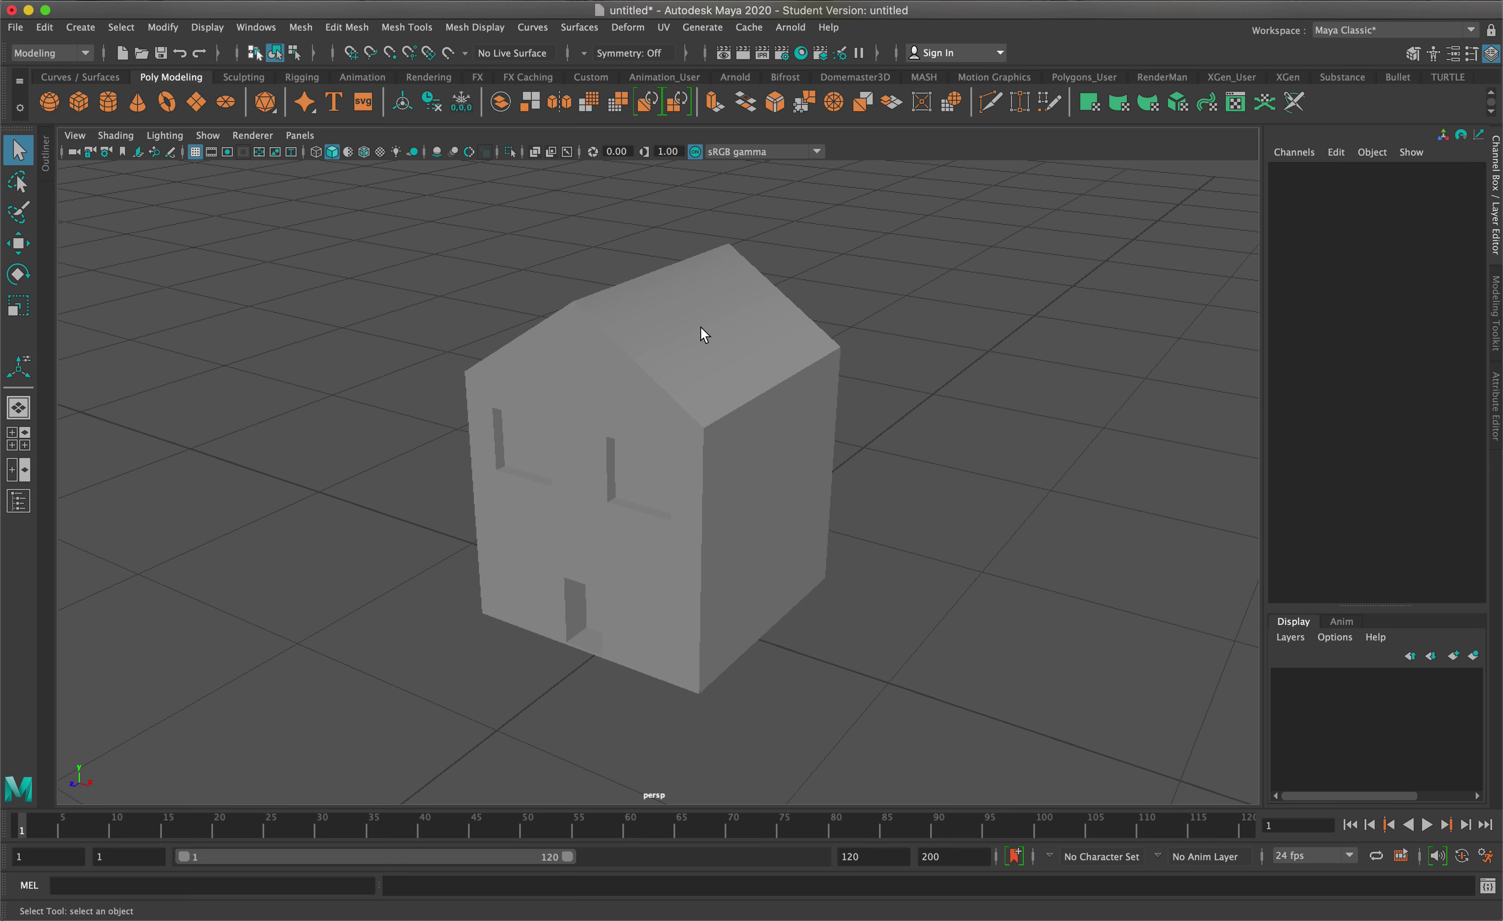
pyautogui.moveTo(719, 331)
pyautogui.keyDown('alt'); pyautogui.mouseDown()
pyautogui.moveTo(669, 356)
pyautogui.moveTo(704, 352)
pyautogui.mouseUp(); pyautogui.keyUp('alt')
# Step: Extrude the right roof slope face and shrink it to a small square
pyautogui.click(707, 352)
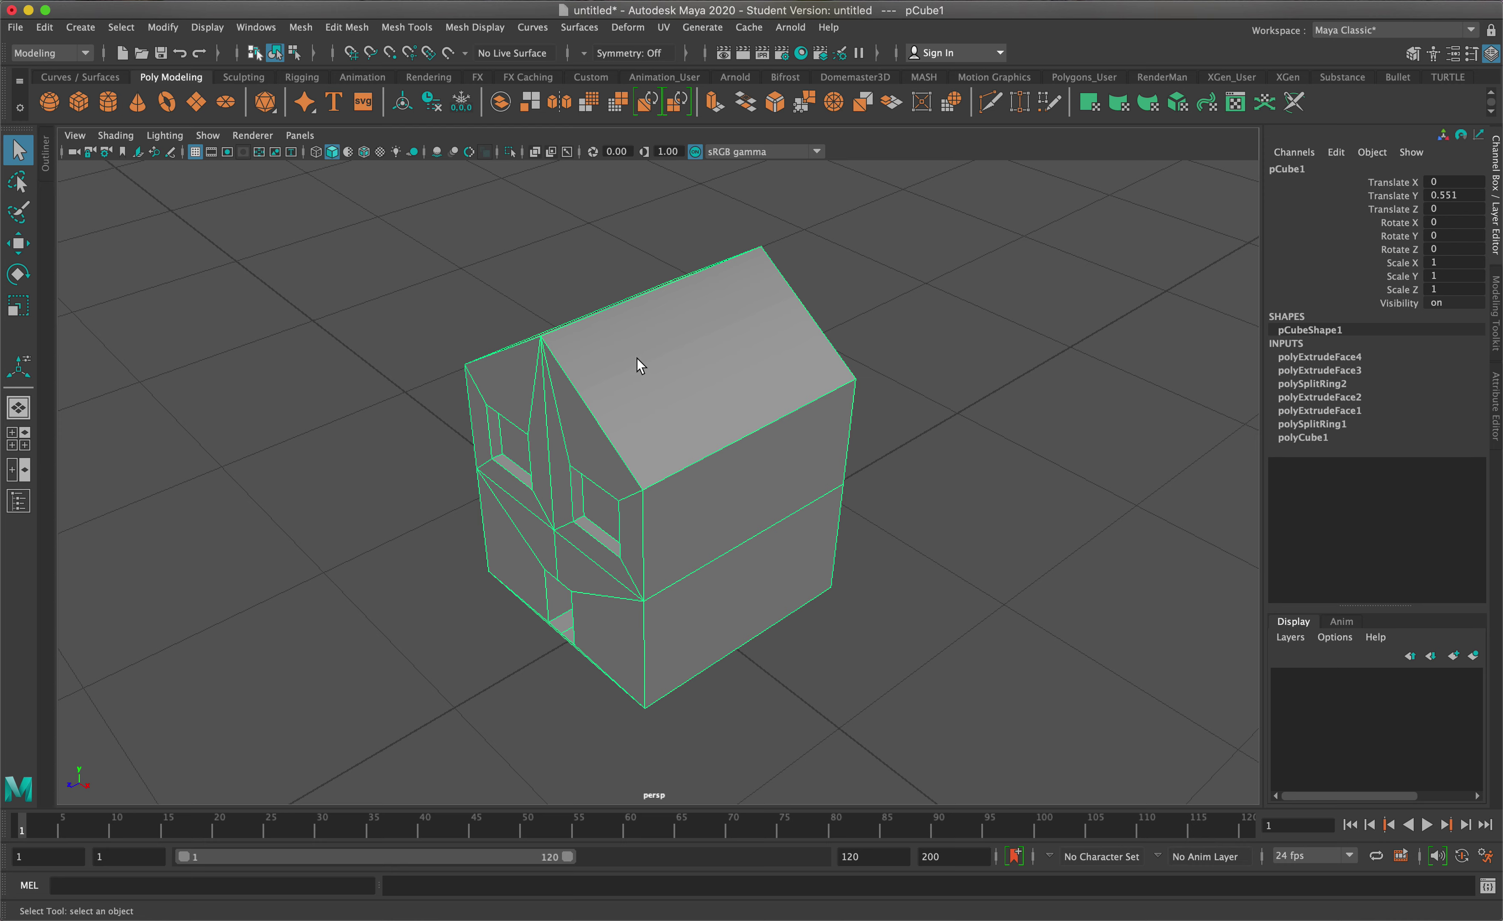
pyautogui.moveTo(713, 364); pyautogui.dragTo(710, 403, button='right')
pyautogui.click(703, 386)
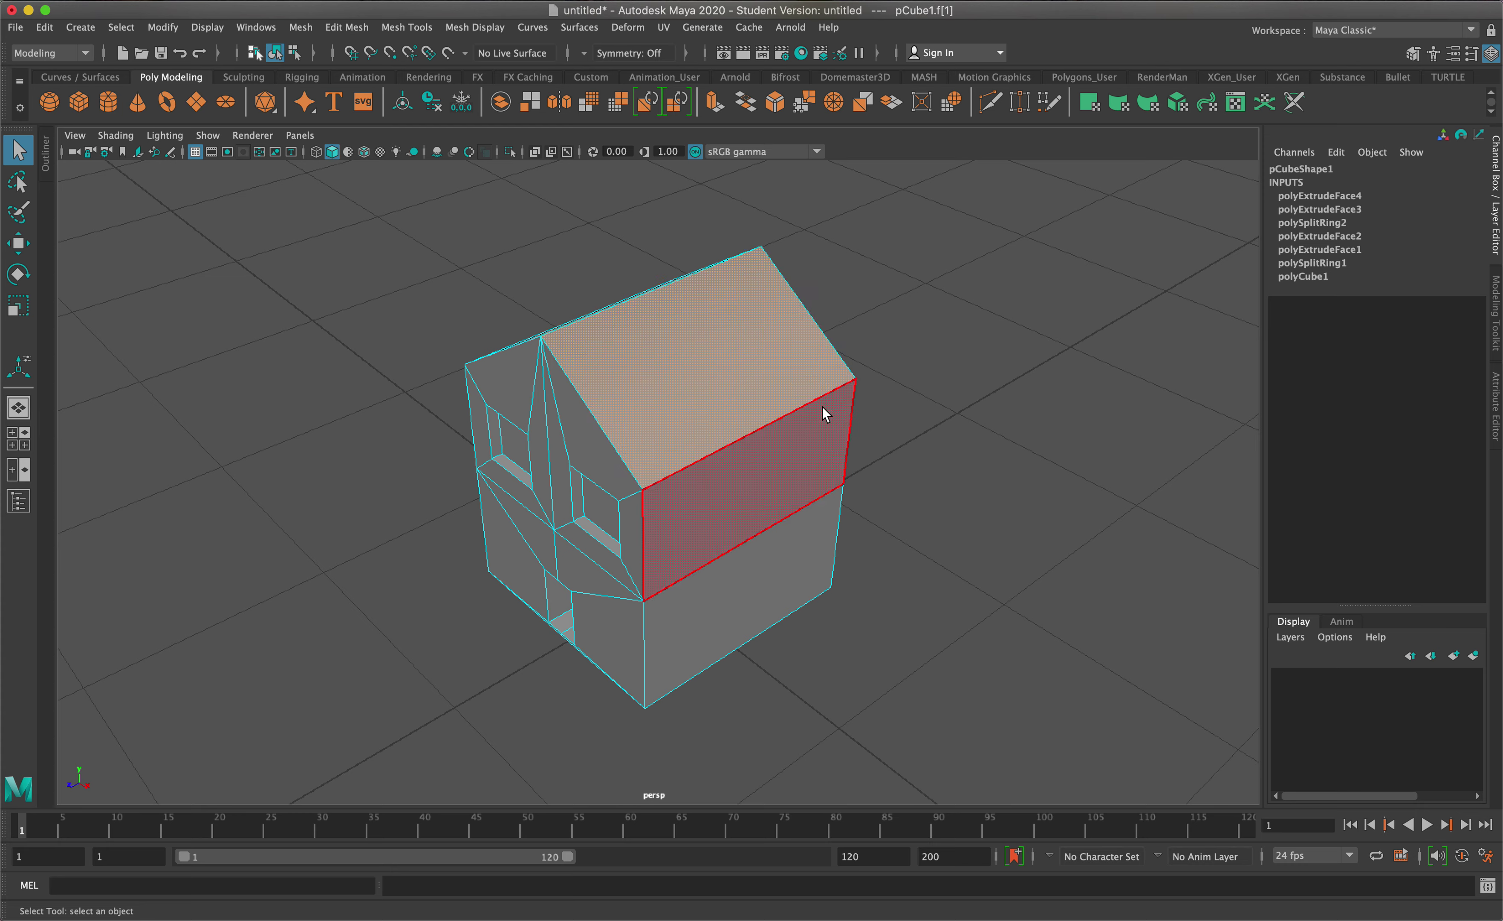
pyautogui.press('super+e')
pyautogui.moveTo(764, 340); pyautogui.dragTo(710, 351)
# Step: Narrow the small roof face in one direction, then delete it to open a chimney hole
pyautogui.scroll(5, 733, 372)
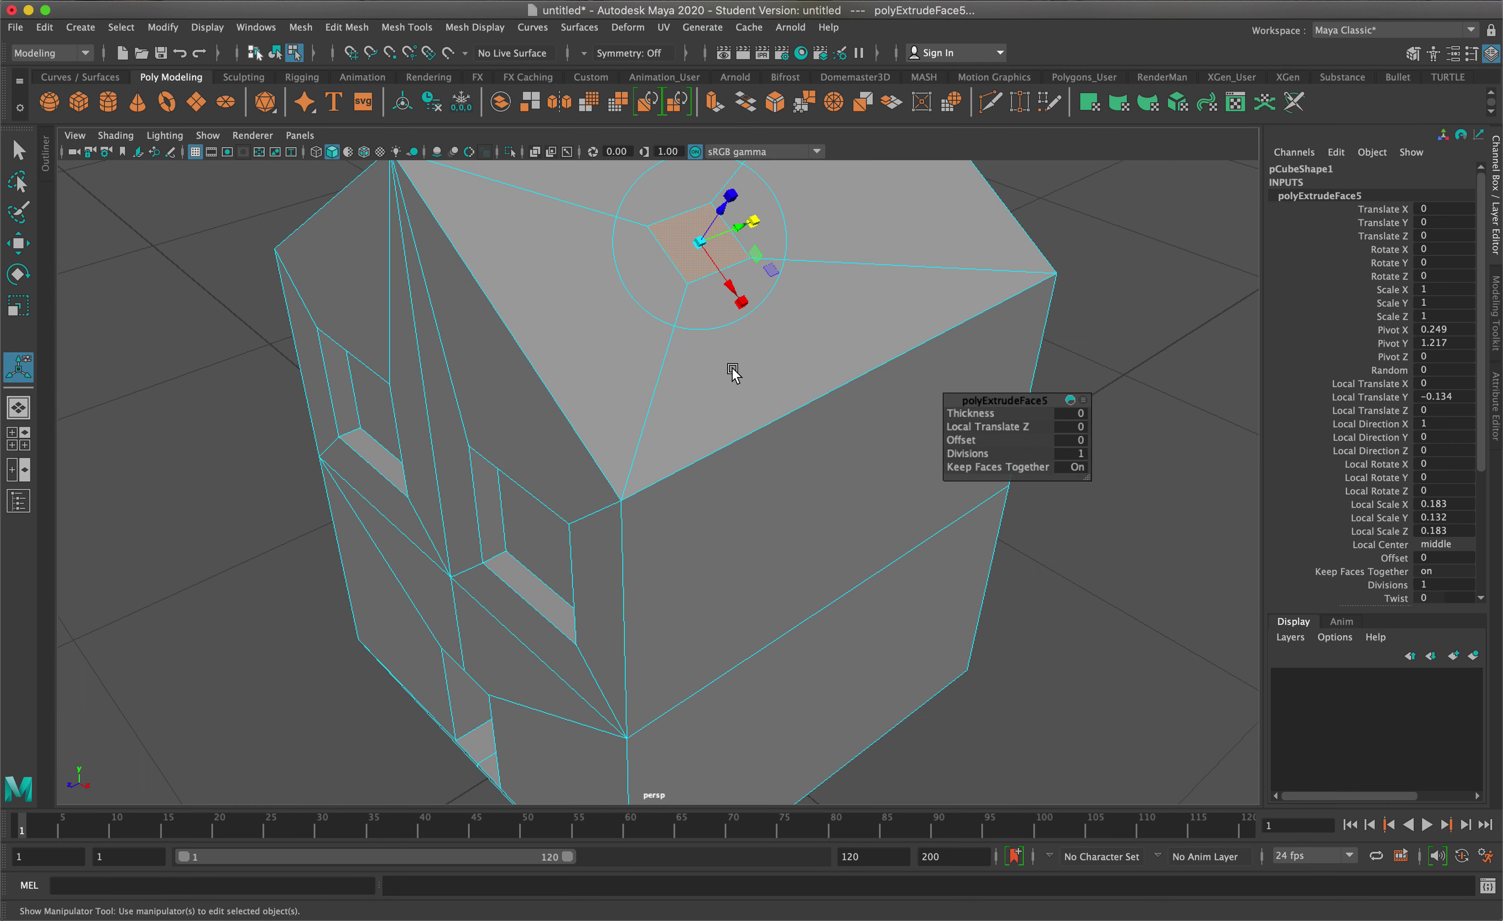
pyautogui.press('f')
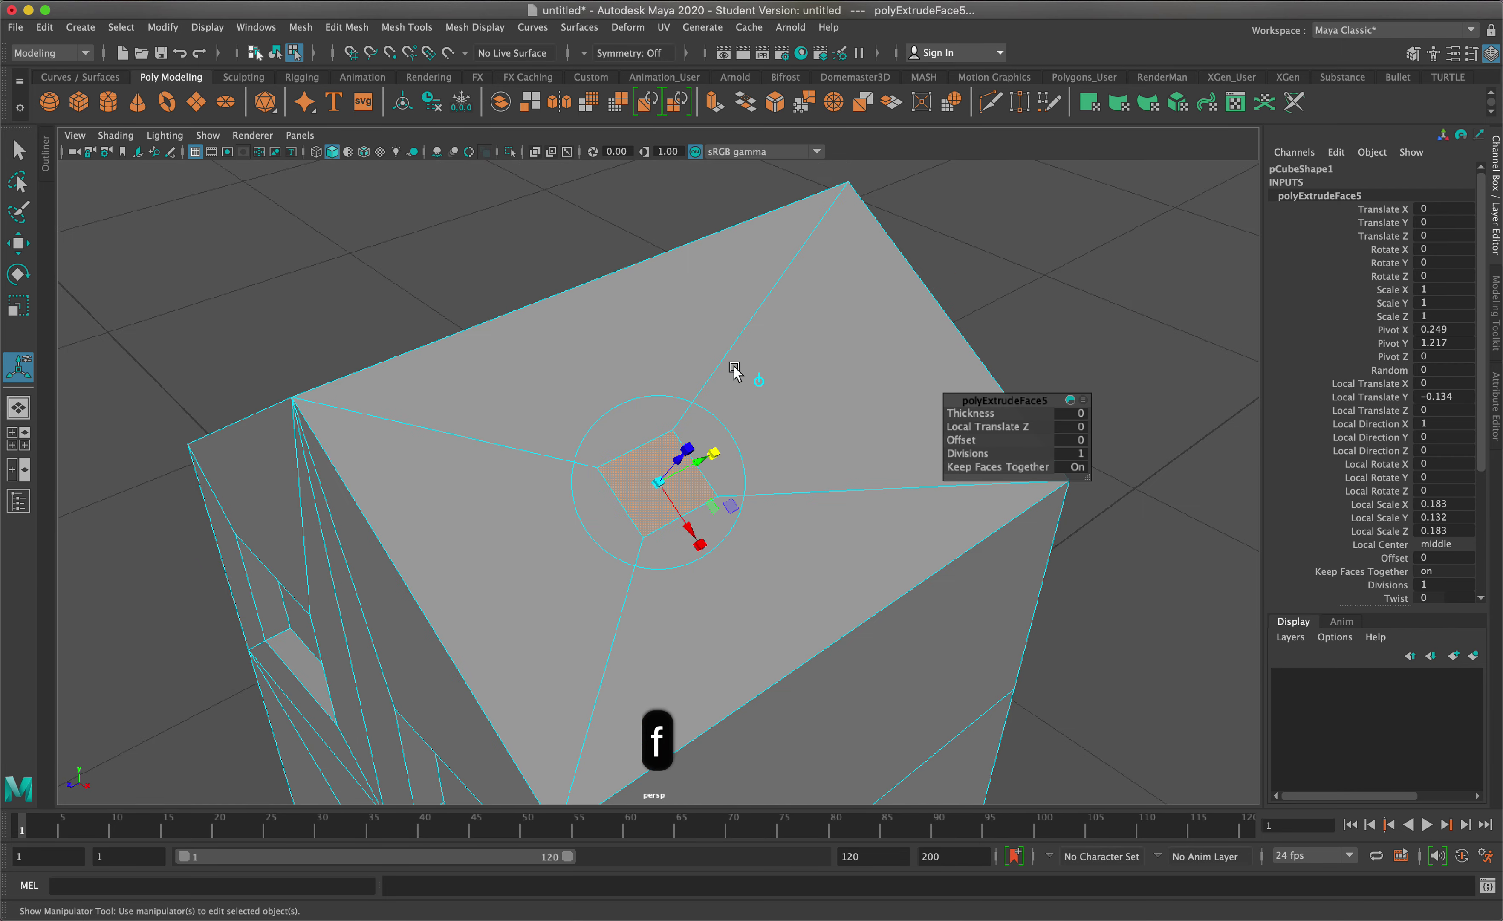
pyautogui.scroll(2, 744, 396)
pyautogui.keyDown('alt'); pyautogui.moveTo(895, 342); pyautogui.dragTo(805, 313); pyautogui.keyUp('alt')
pyautogui.moveTo(739, 483); pyautogui.dragTo(896, 488)
pyautogui.press('q')
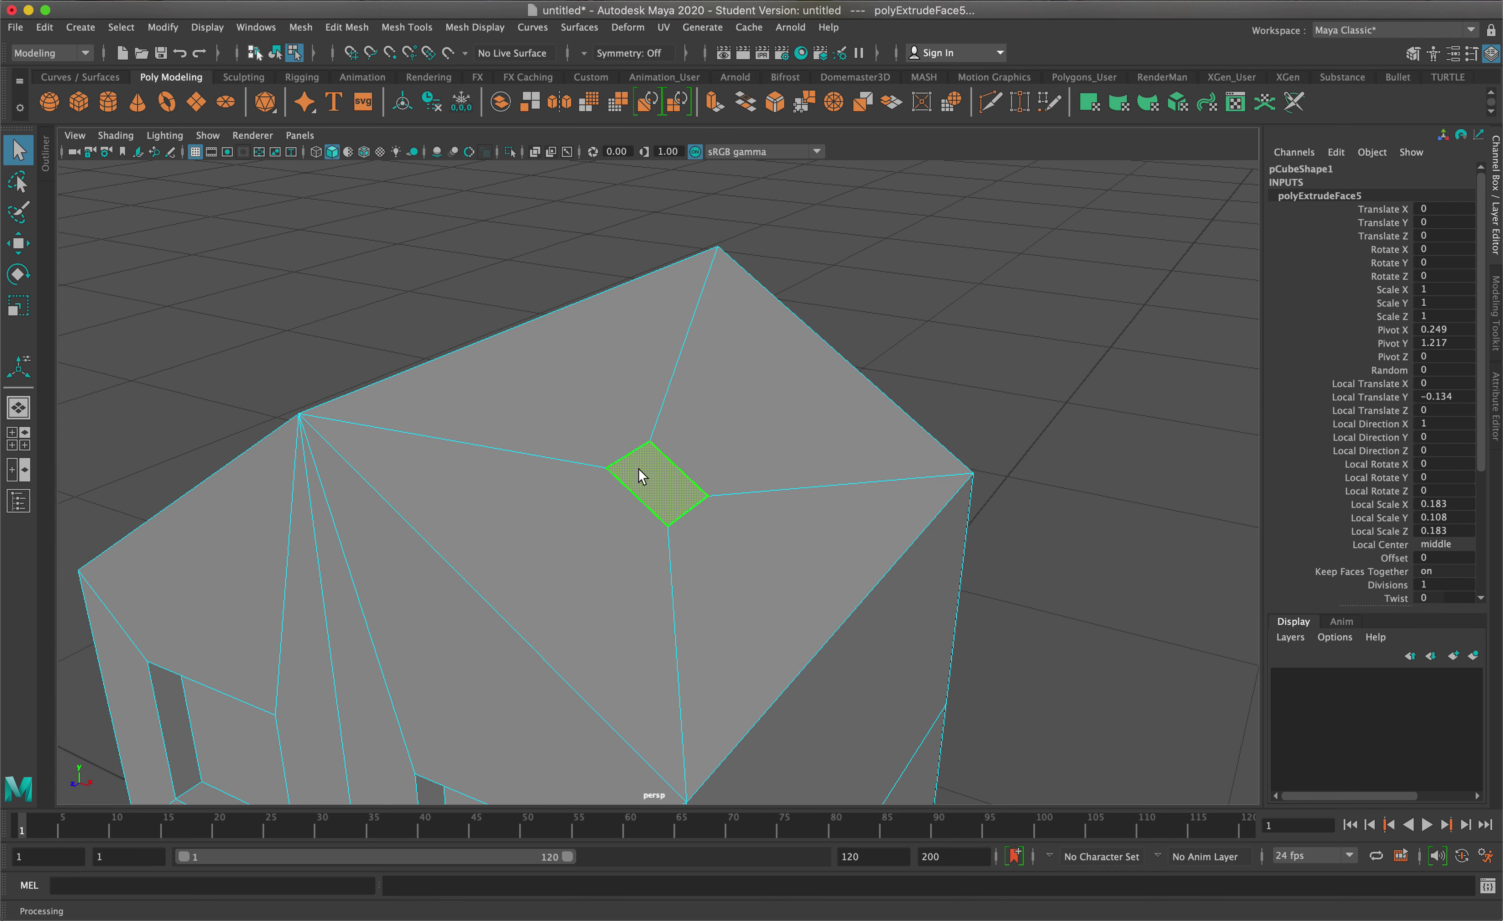
pyautogui.scroll(-2, 636, 465)
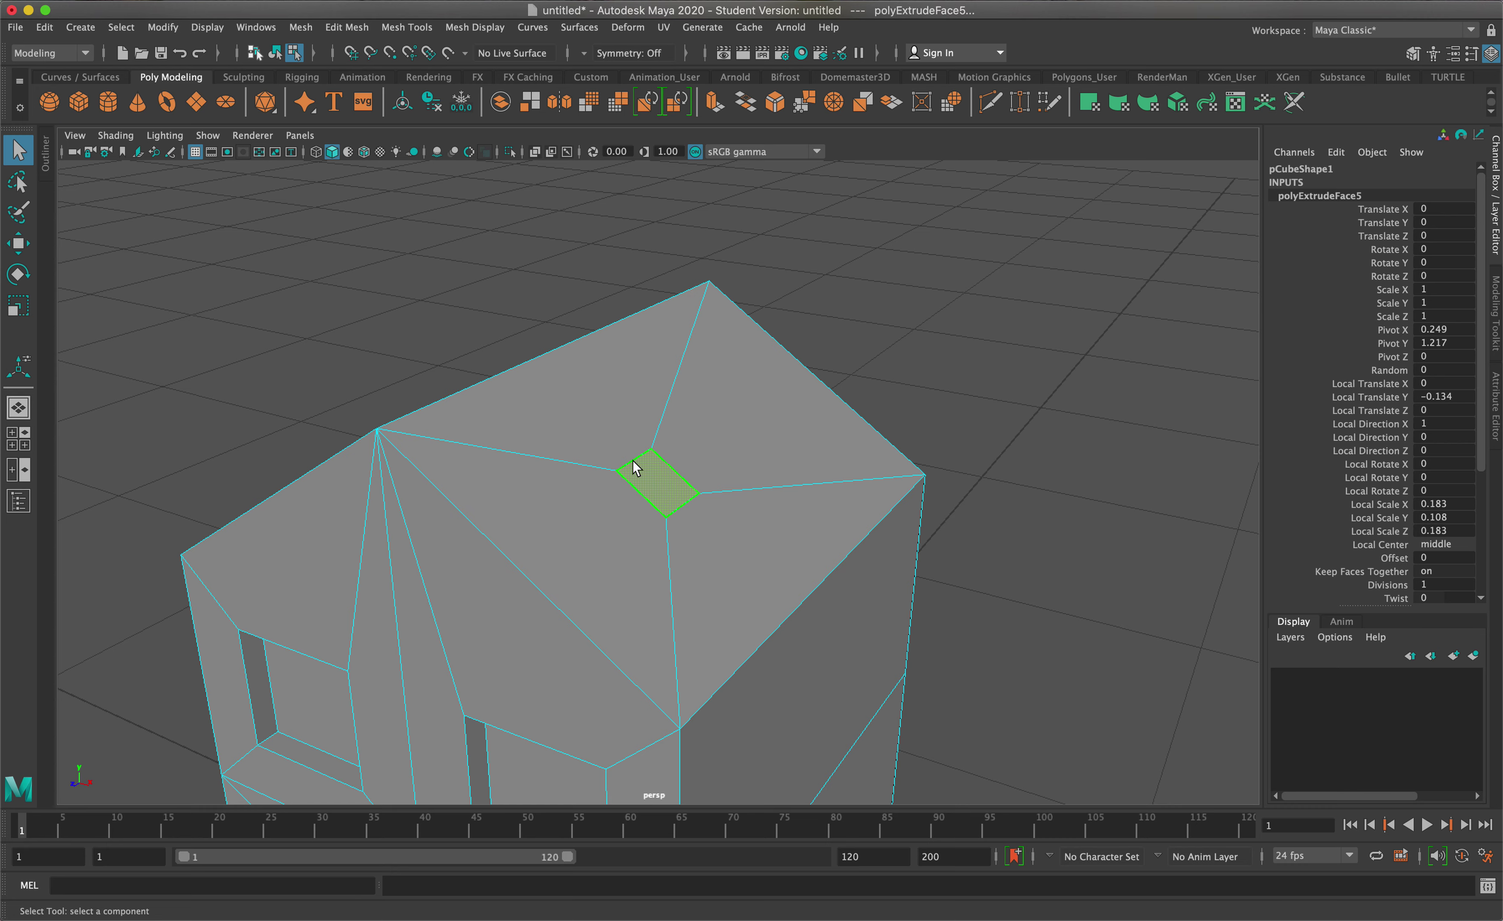
pyautogui.click(652, 463)
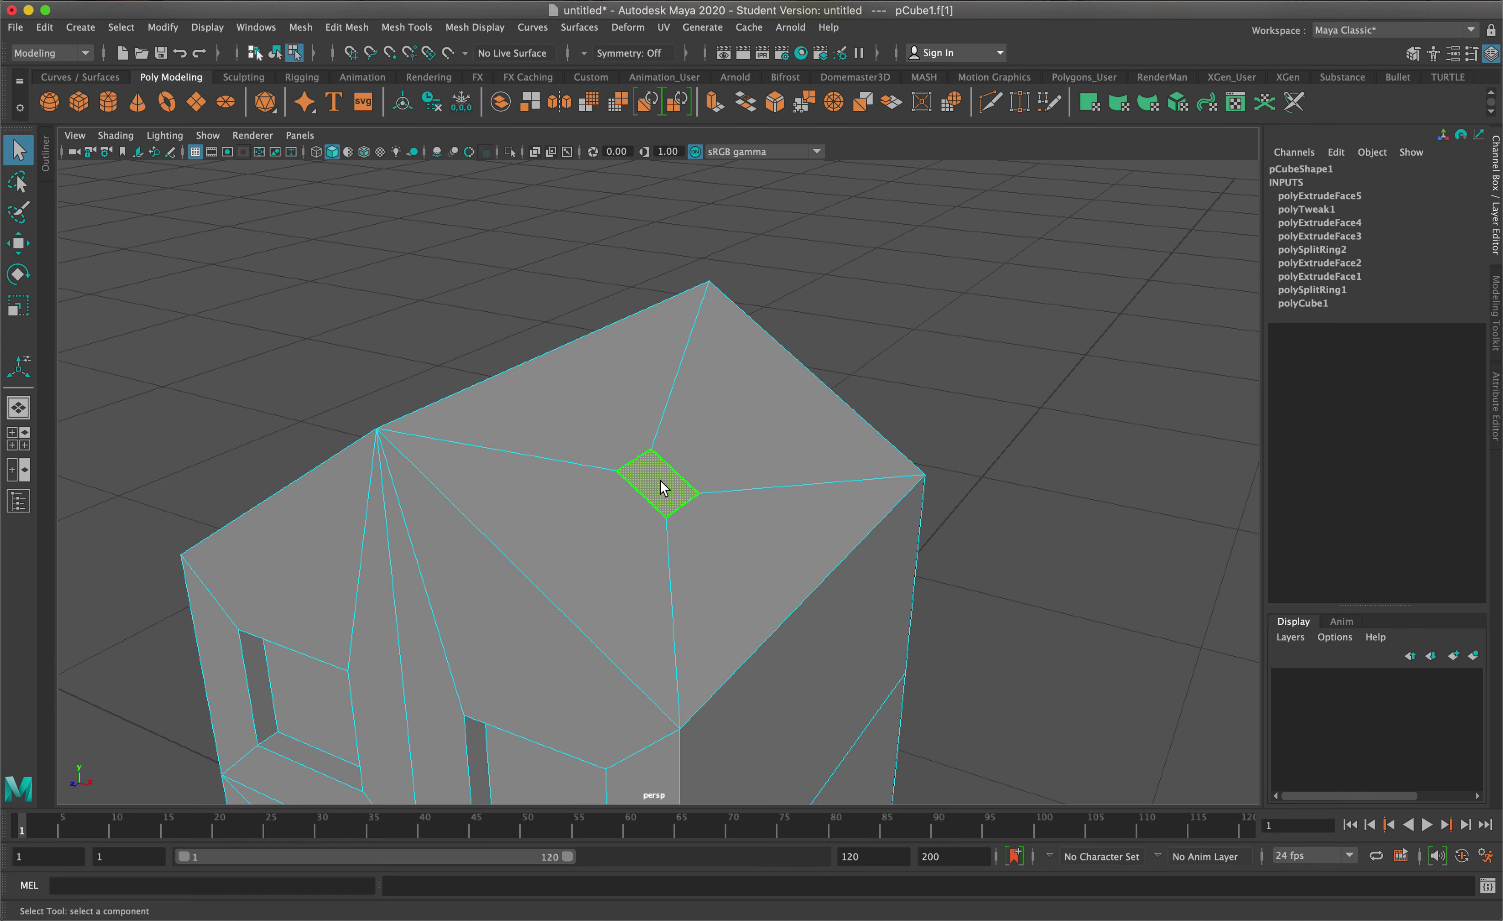
pyautogui.press('BackSpace')
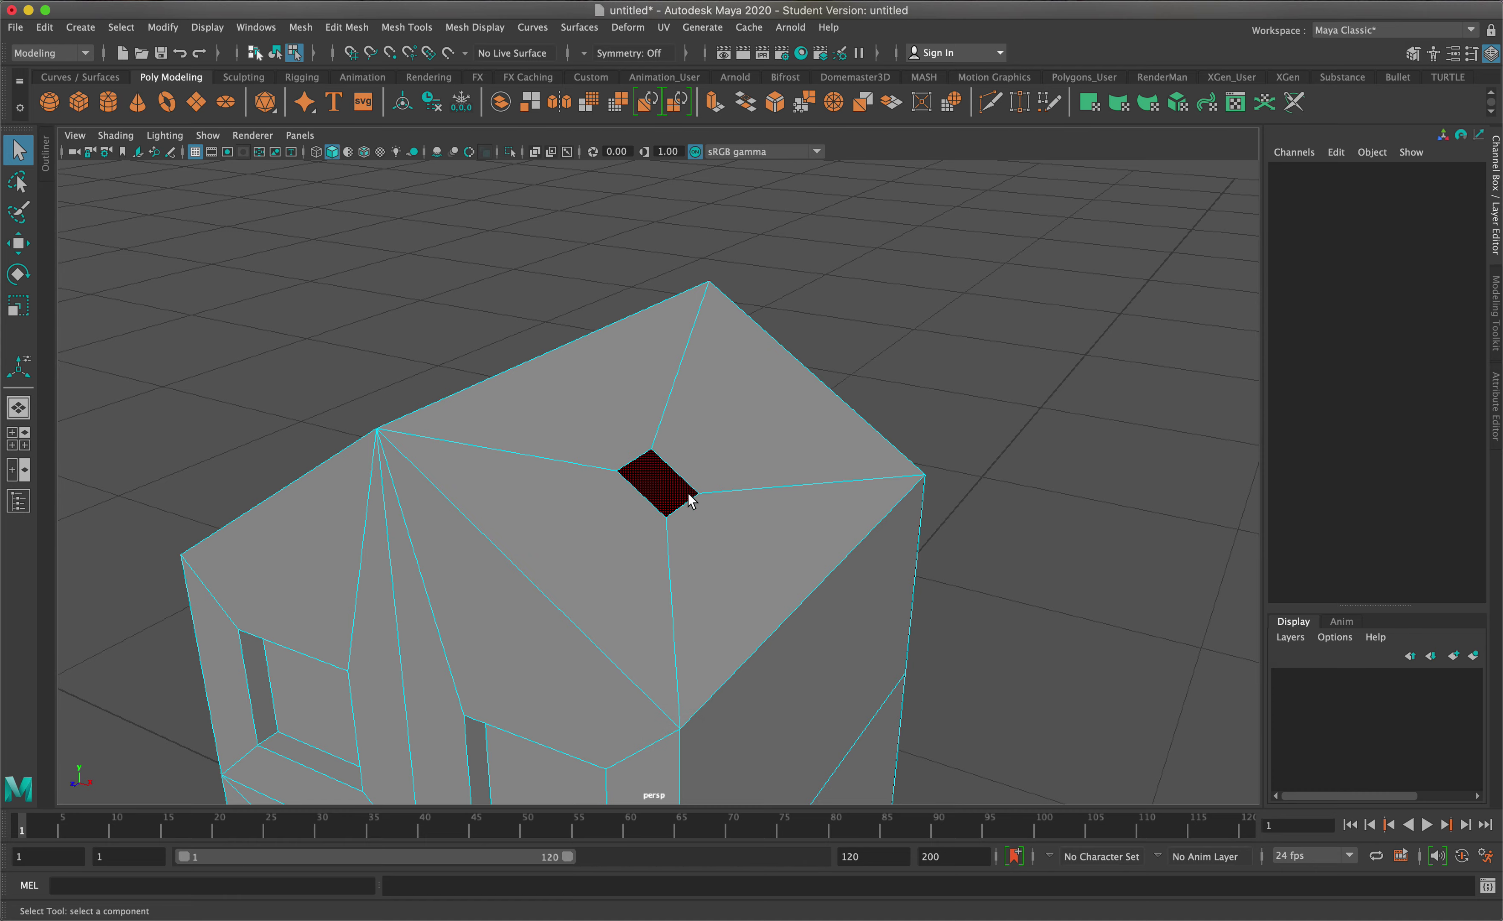
# Step: Orbit and zoom around the house to inspect the roof hole, then reselect the house in Object Mode
pyautogui.keyDown('alt'); pyautogui.moveTo(659, 478); pyautogui.dragTo(642, 536); pyautogui.keyUp('alt')
pyautogui.scroll(5, 799, 540)
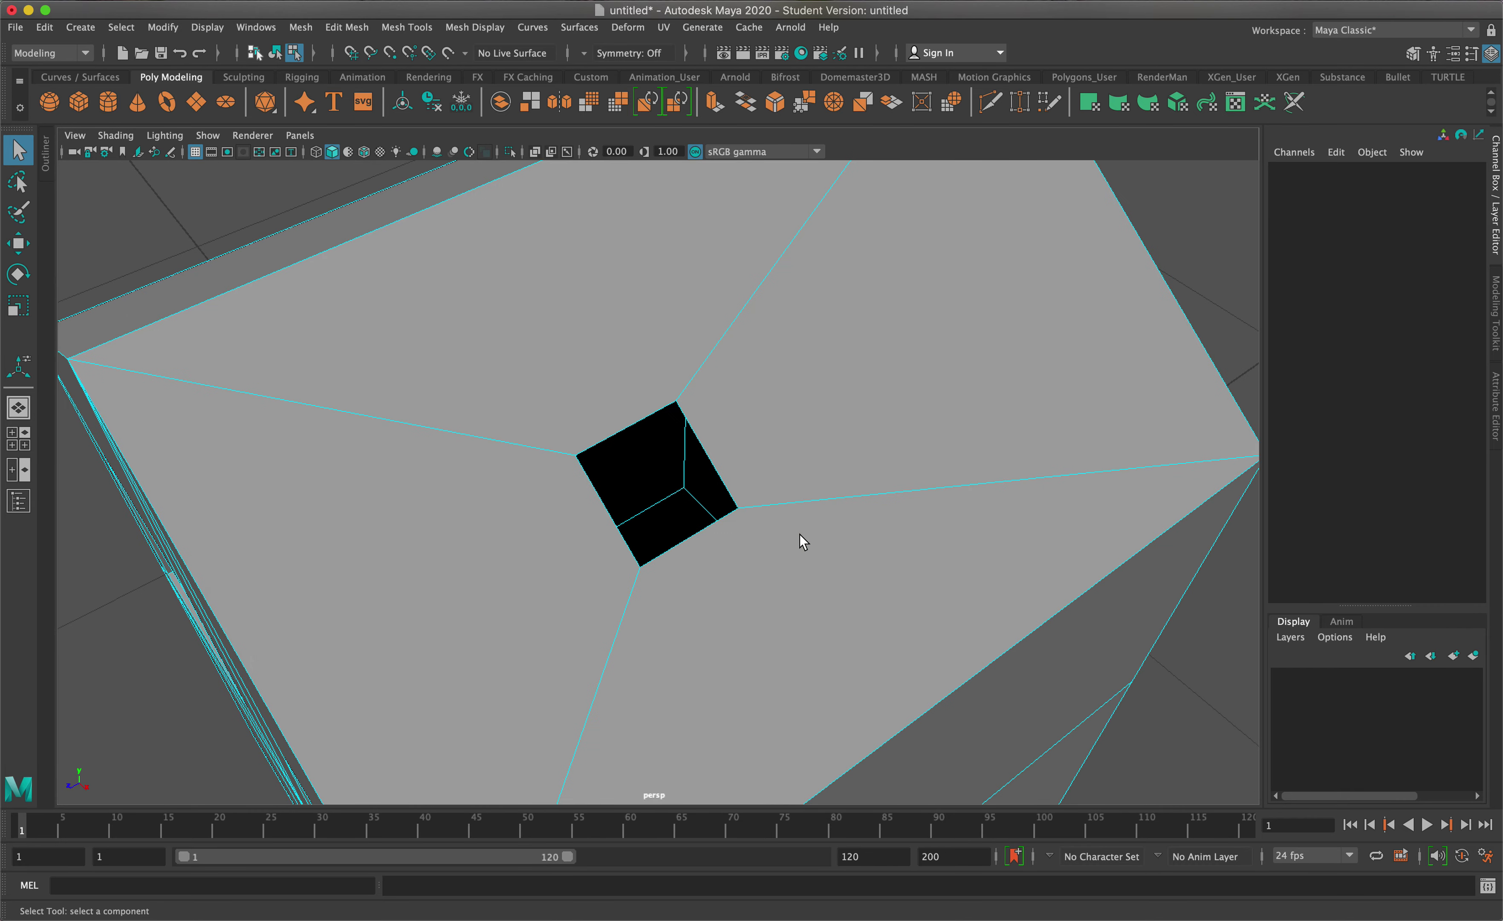
pyautogui.scroll(-3, 799, 540)
pyautogui.scroll(3, 798, 540)
pyautogui.scroll(5, 799, 537)
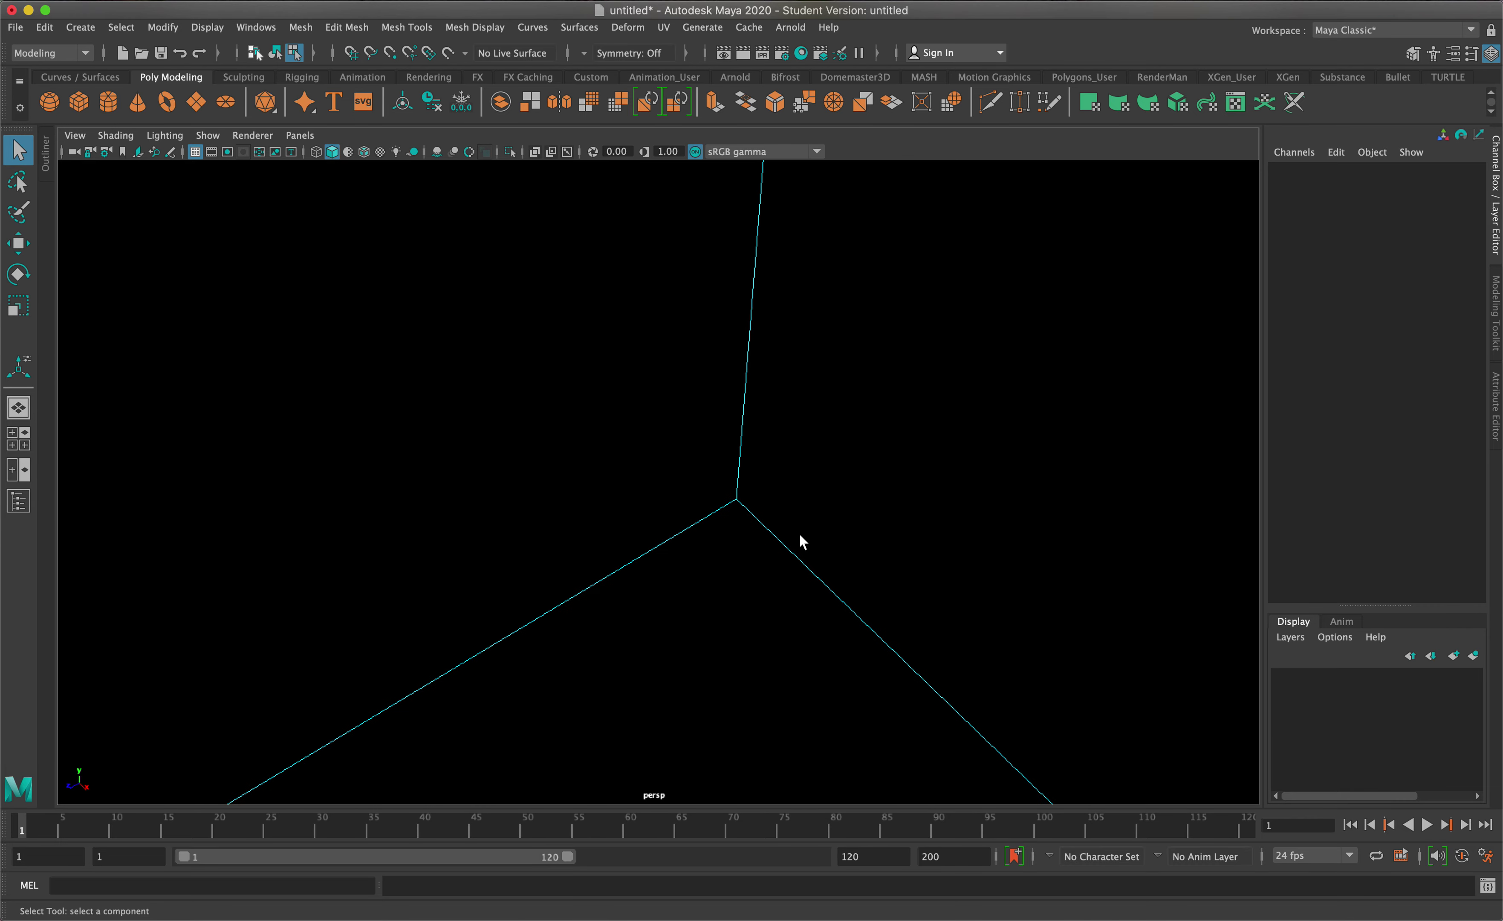
pyautogui.keyDown('alt'); pyautogui.moveTo(799, 537); pyautogui.dragTo(691, 475); pyautogui.keyUp('alt')
pyautogui.scroll(-6, 409, 514)
pyautogui.keyDown('alt'); pyautogui.moveTo(691, 474); pyautogui.dragTo(819, 481, button='right'); pyautogui.keyUp('alt')
pyautogui.keyDown('alt'); pyautogui.moveTo(819, 481); pyautogui.dragTo(913, 489); pyautogui.keyUp('alt')
pyautogui.scroll(-3, 913, 489)
pyautogui.keyDown('alt'); pyautogui.moveTo(906, 560); pyautogui.dragTo(943, 547); pyautogui.keyUp('alt')
pyautogui.scroll(-5, 889, 540)
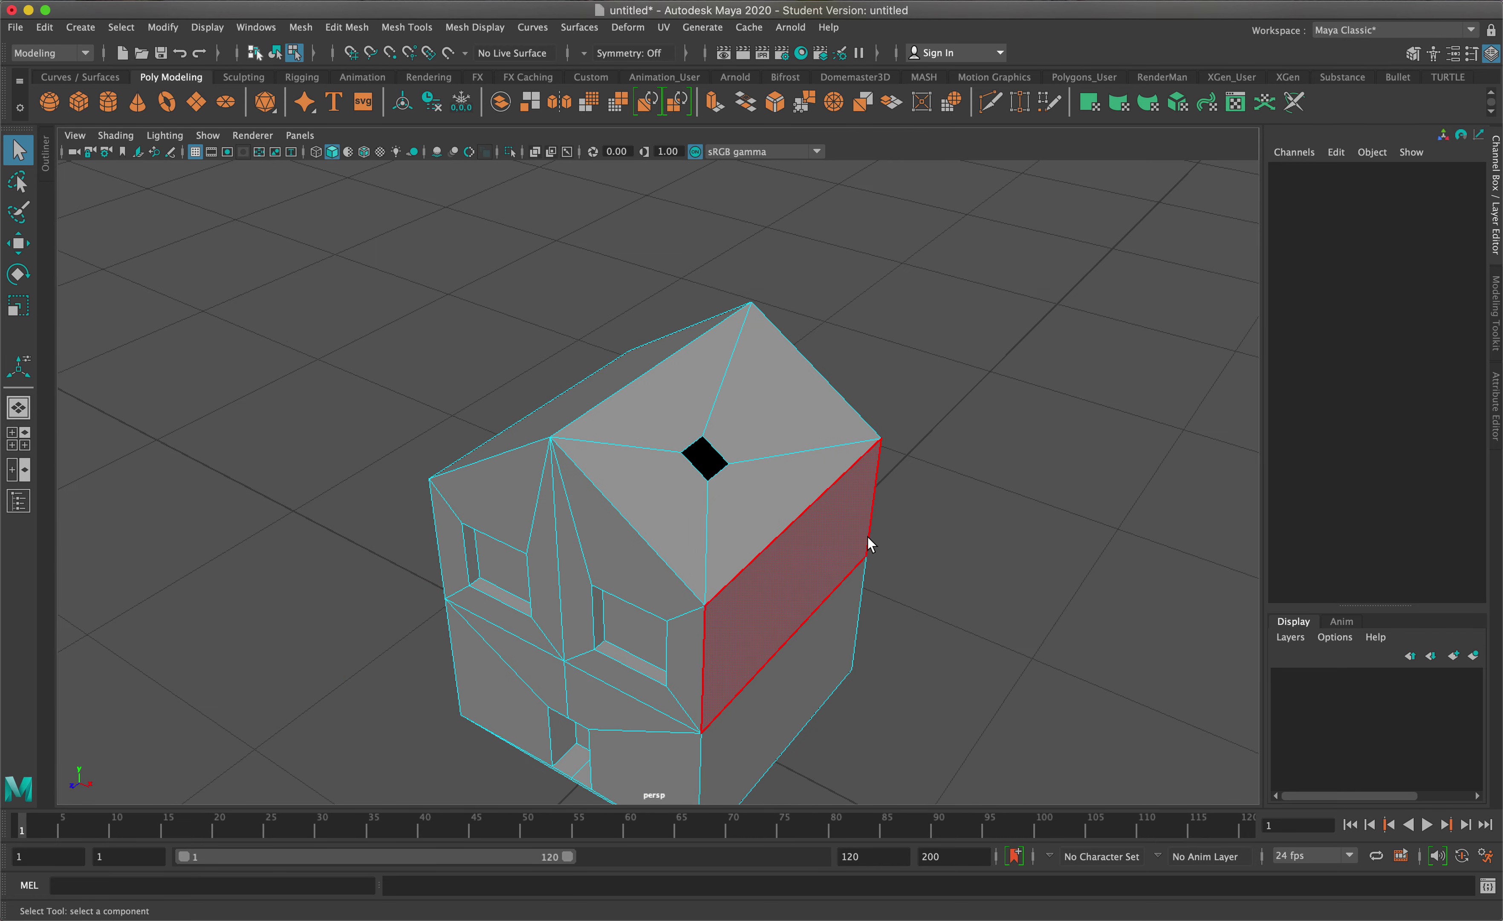
pyautogui.scroll(-3, 735, 527)
pyautogui.moveTo(706, 530); pyautogui.dragTo(793, 437, button='right')
# Step: Move the house along X, then create a new polygon cube and scale it down
pyautogui.press('w')
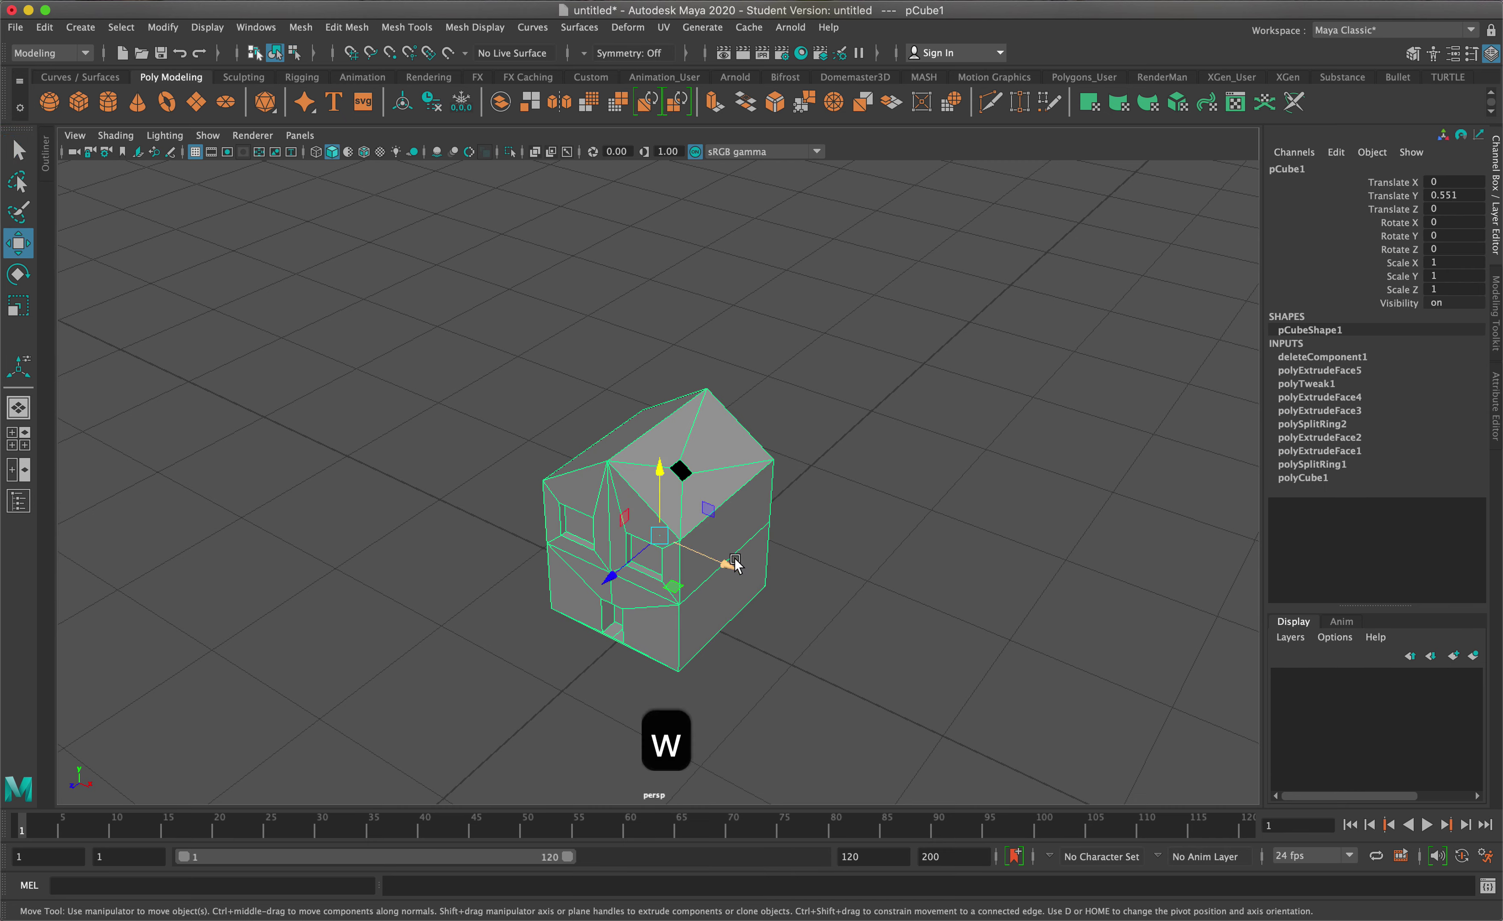
pyautogui.moveTo(722, 563); pyautogui.dragTo(532, 477)
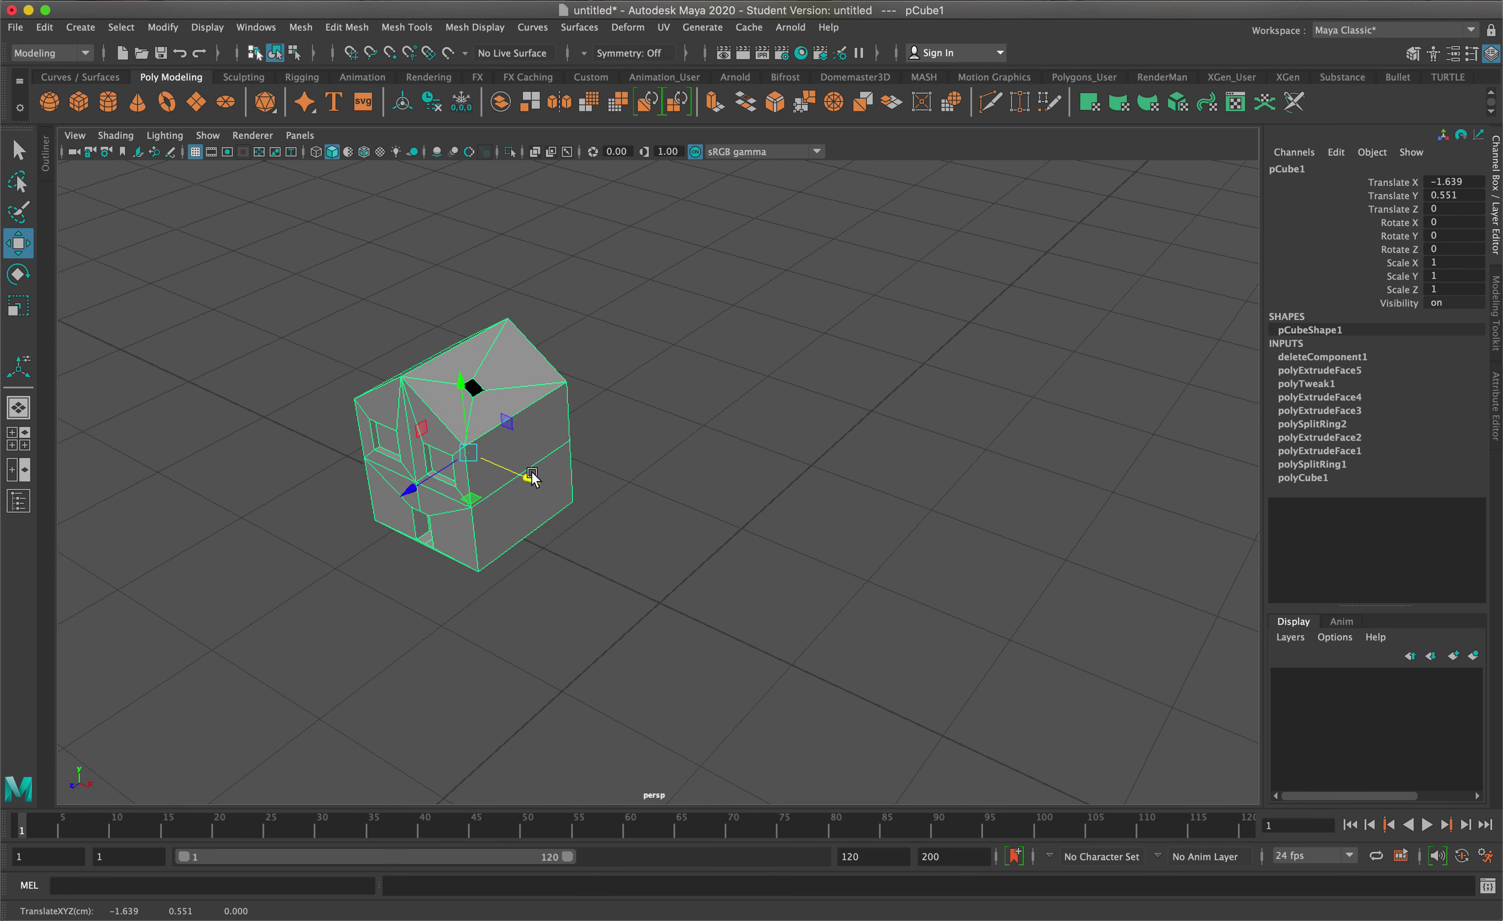
pyautogui.click(79, 102)
pyautogui.press('r')
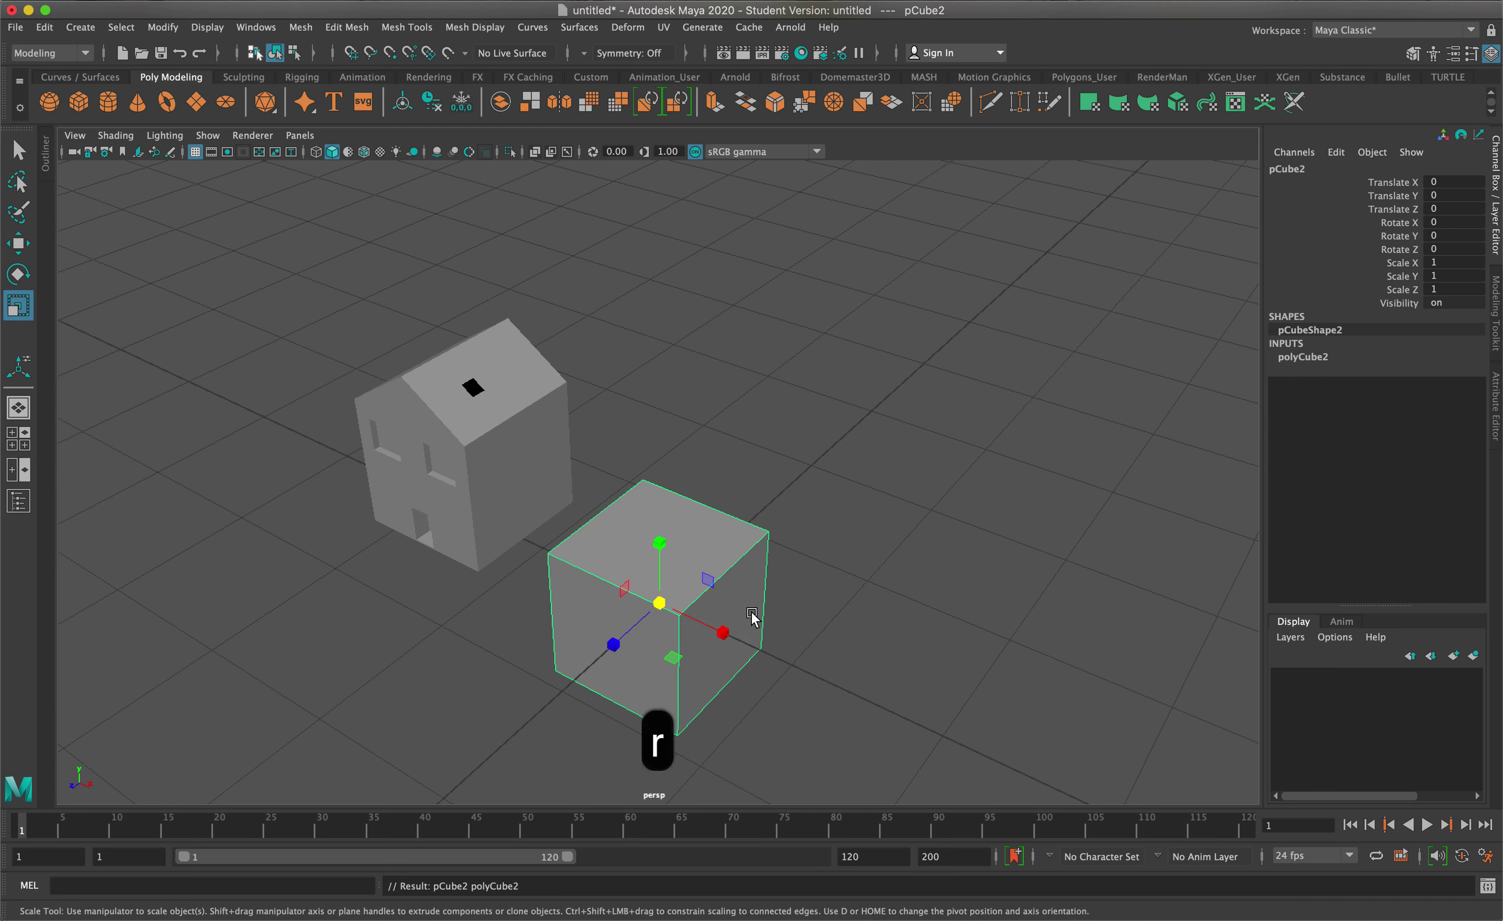
pyautogui.moveTo(659, 603); pyautogui.dragTo(540, 673)
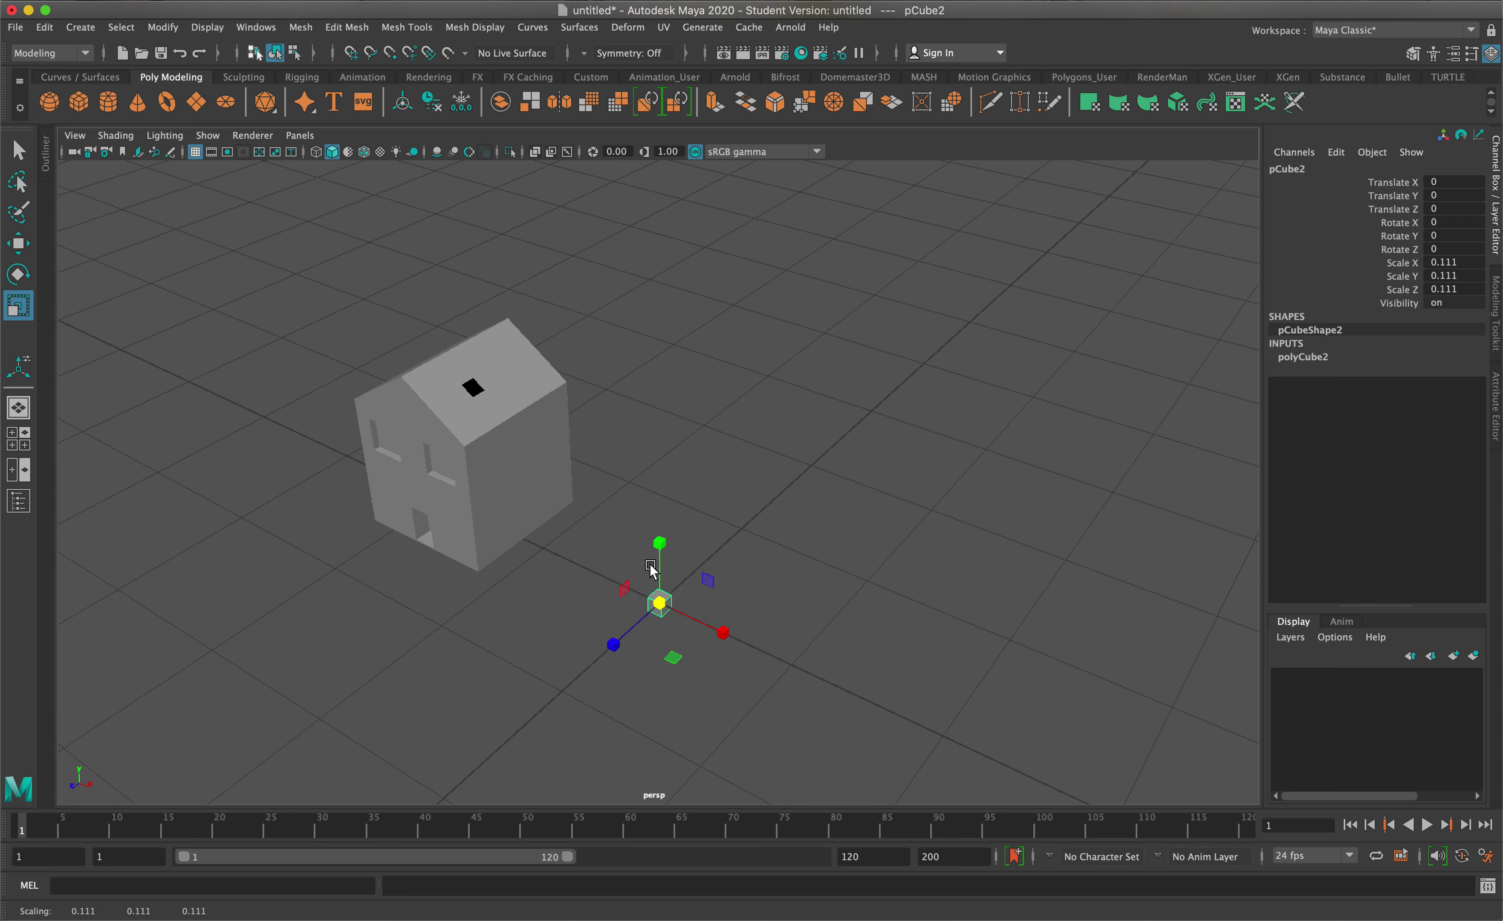
# Step: Raise the small cube to roof height and align it over the roof hole as the chimney
pyautogui.keyDown('alt'); pyautogui.moveTo(705, 578); pyautogui.dragTo(692, 470); pyautogui.keyUp('alt')
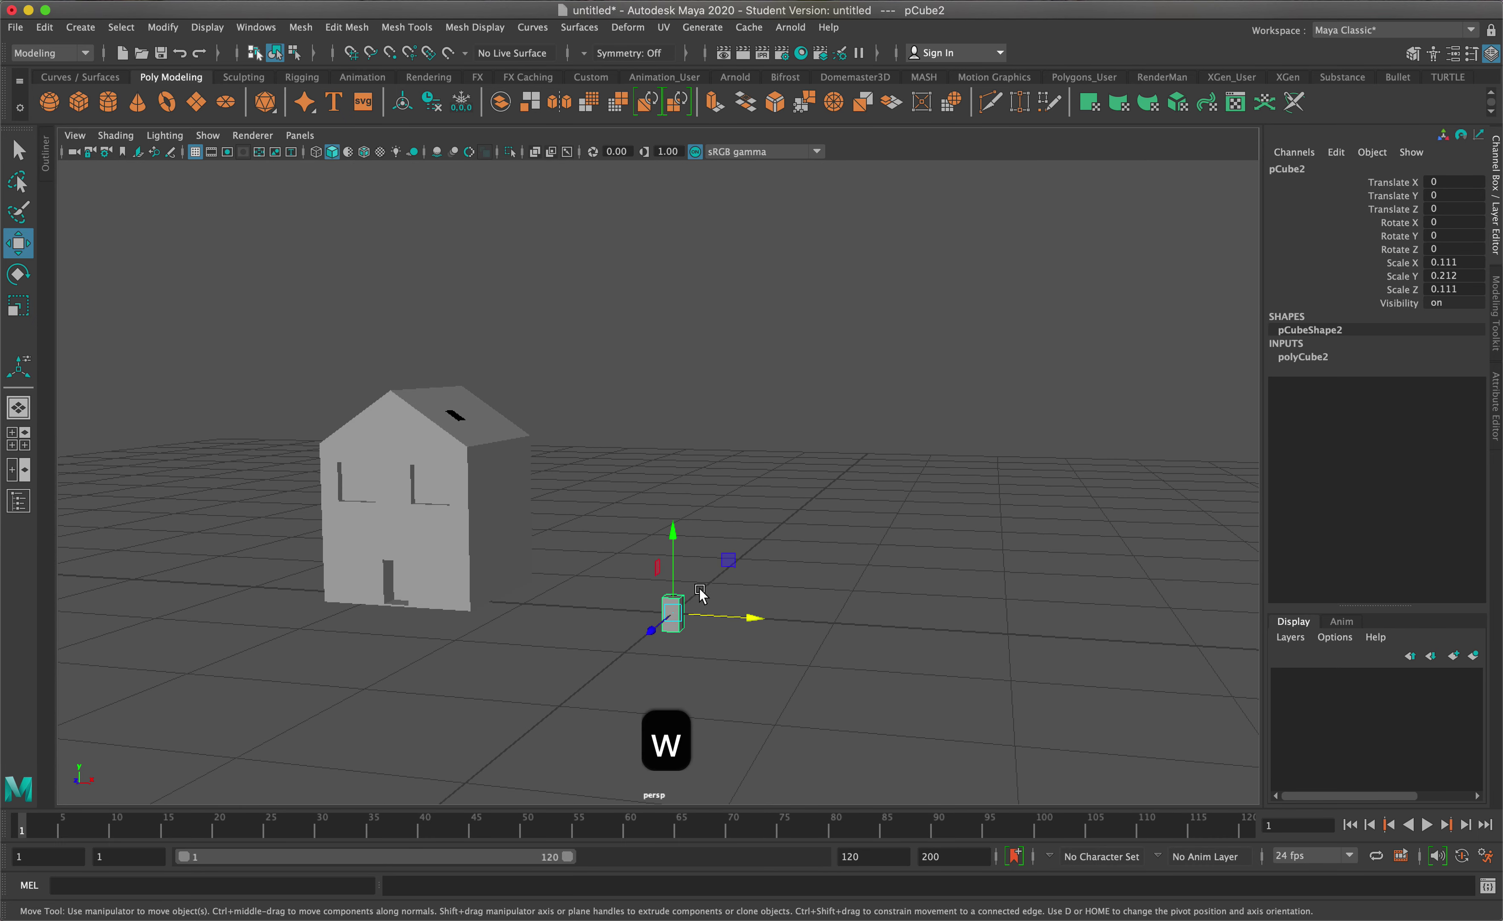
pyautogui.moveTo(673, 529); pyautogui.dragTo(674, 288)
pyautogui.moveTo(741, 388); pyautogui.dragTo(518, 378)
pyautogui.keyDown('alt'); pyautogui.moveTo(749, 486); pyautogui.dragTo(611, 525); pyautogui.keyUp('alt')
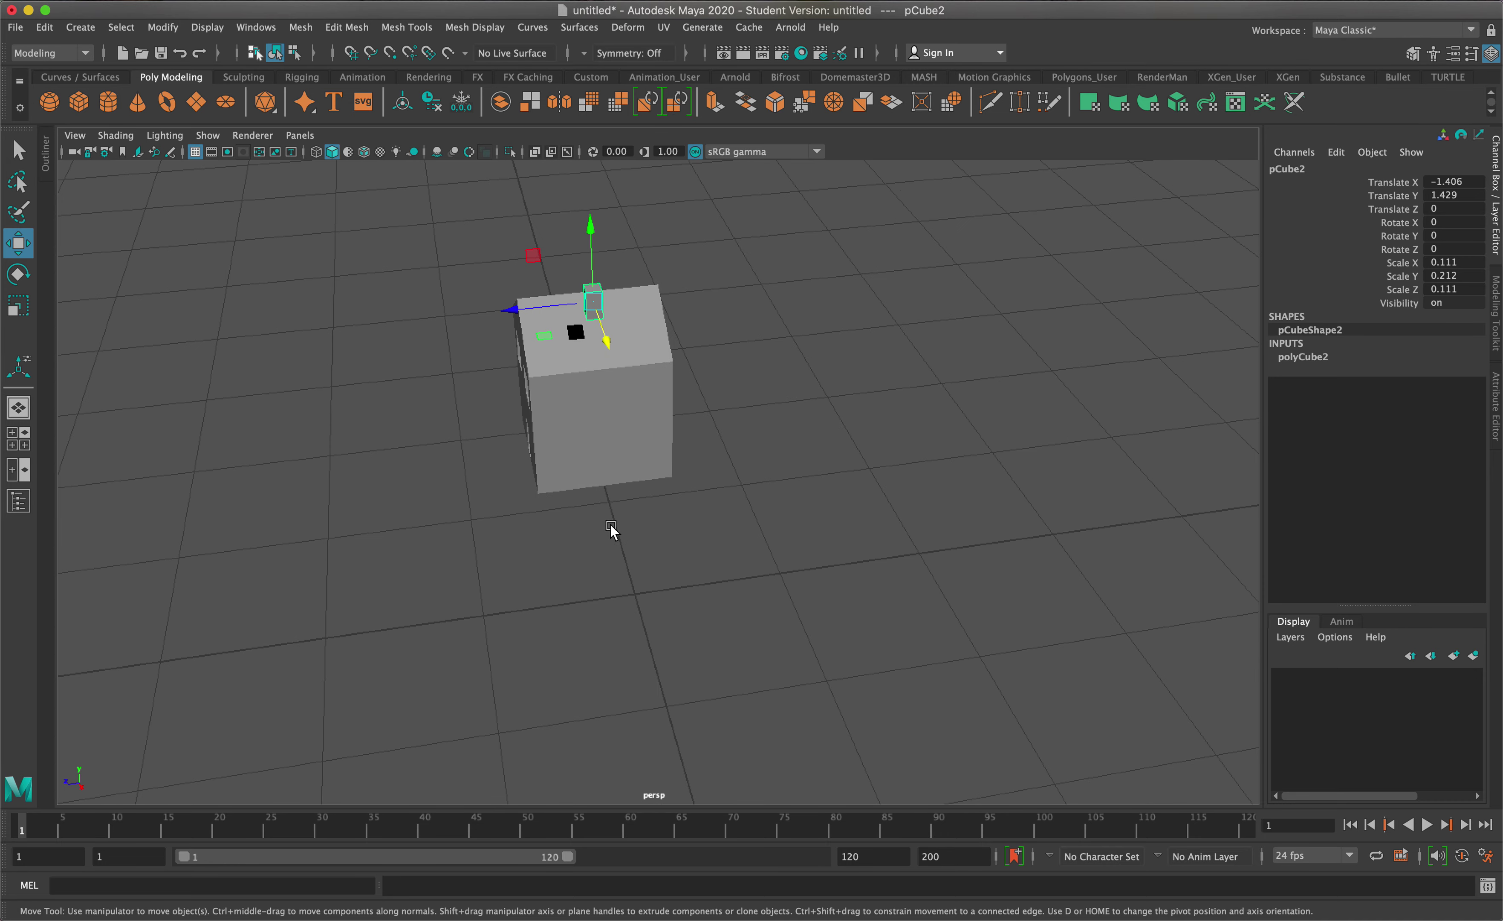
pyautogui.keyDown('alt'); pyautogui.moveTo(635, 491); pyautogui.dragTo(900, 674, button='middle'); pyautogui.keyUp('alt')
pyautogui.scroll(10, 901, 669)
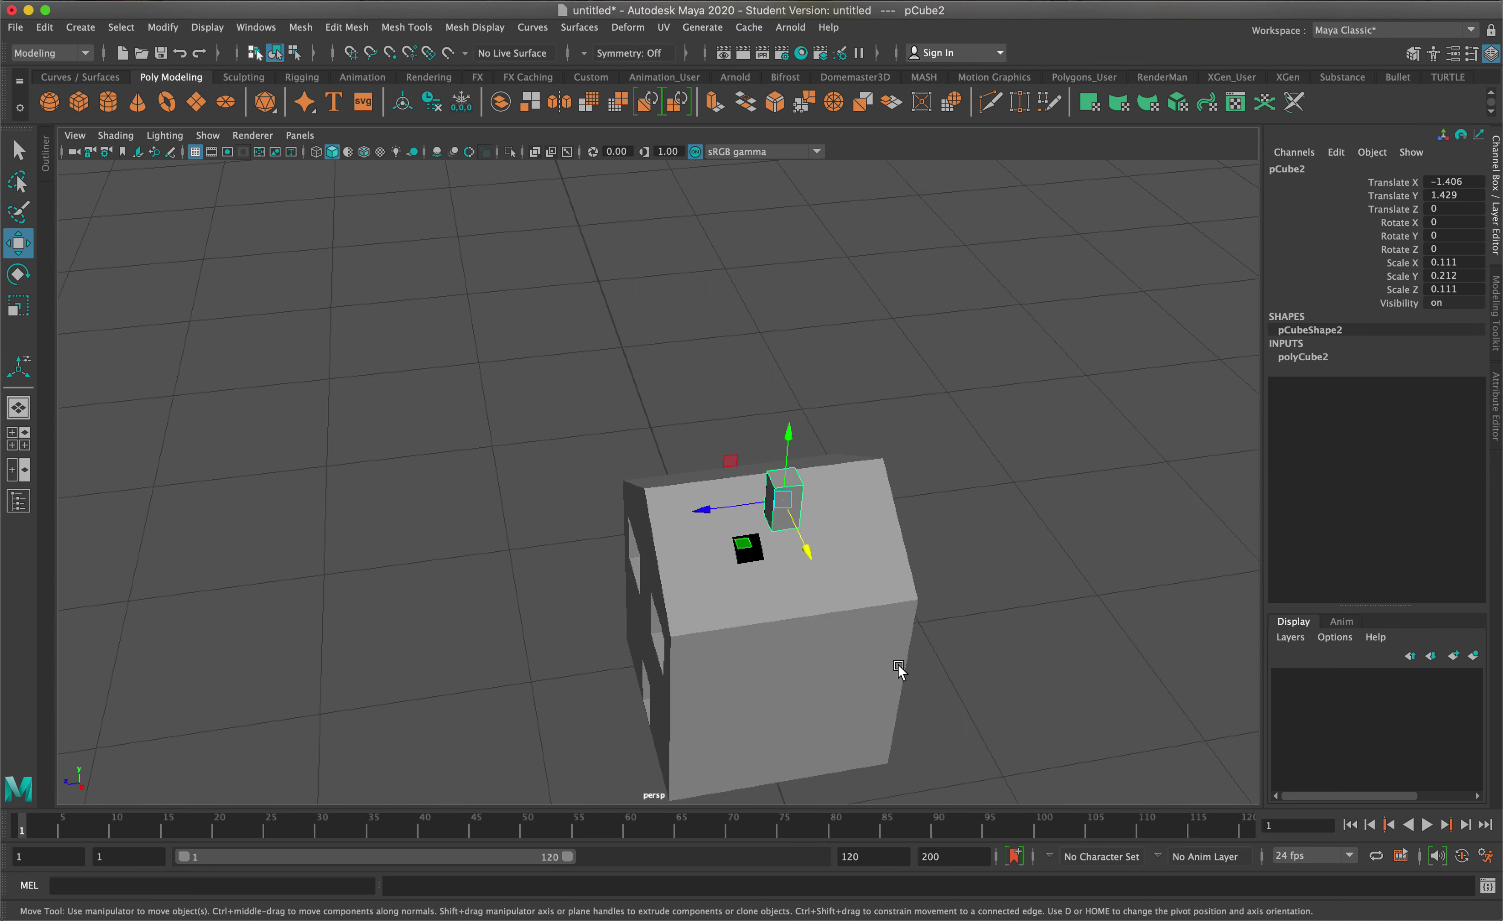
pyautogui.keyDown('alt'); pyautogui.moveTo(828, 576); pyautogui.dragTo(623, 496, button='middle'); pyautogui.keyUp('alt')
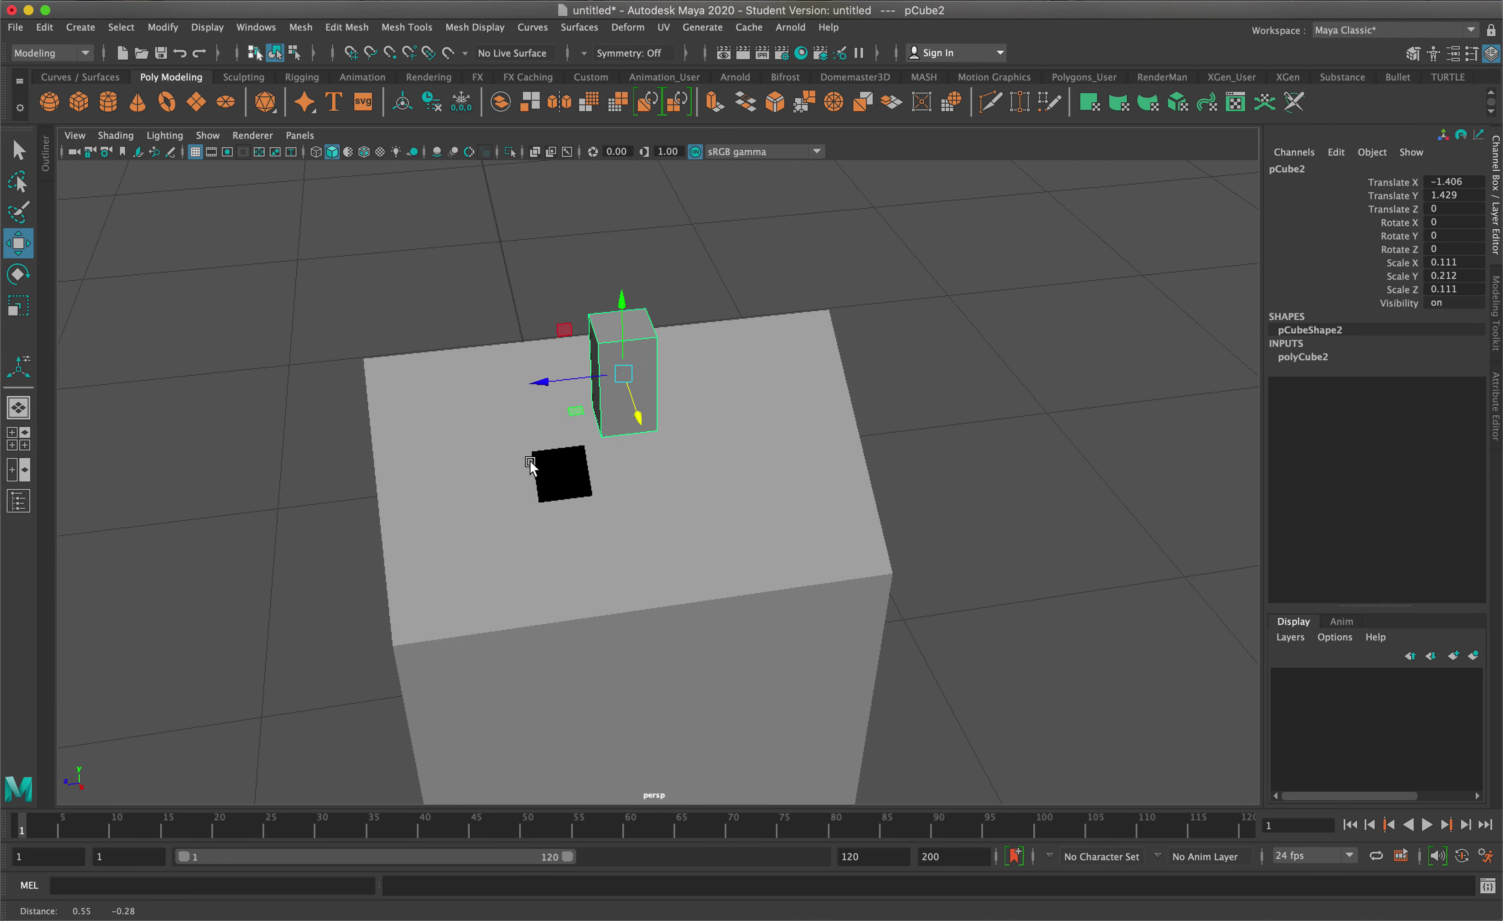
pyautogui.moveTo(531, 384); pyautogui.dragTo(598, 450)
pyautogui.moveTo(474, 488)
pyautogui.mouseDown()
pyautogui.moveTo(504, 486)
pyautogui.moveTo(485, 488)
pyautogui.mouseUp()
pyautogui.keyDown('alt'); pyautogui.moveTo(624, 558); pyautogui.dragTo(476, 519); pyautogui.keyUp('alt')
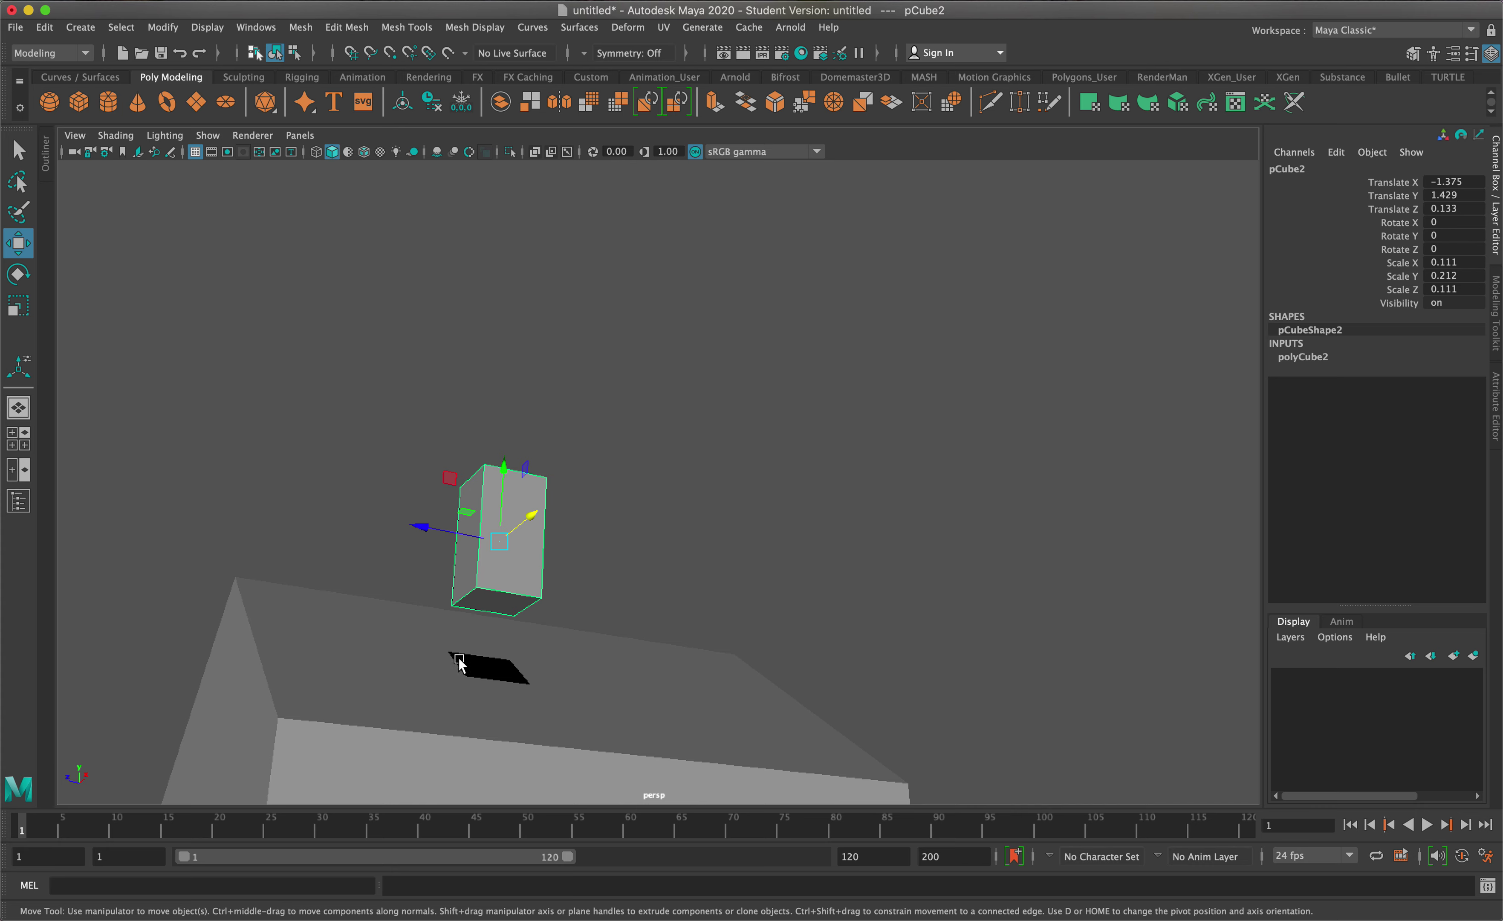
pyautogui.moveTo(493, 595); pyautogui.dragTo(506, 502, button='right')
# Step: Delete the chimney box's bottom face
pyautogui.click(505, 602)
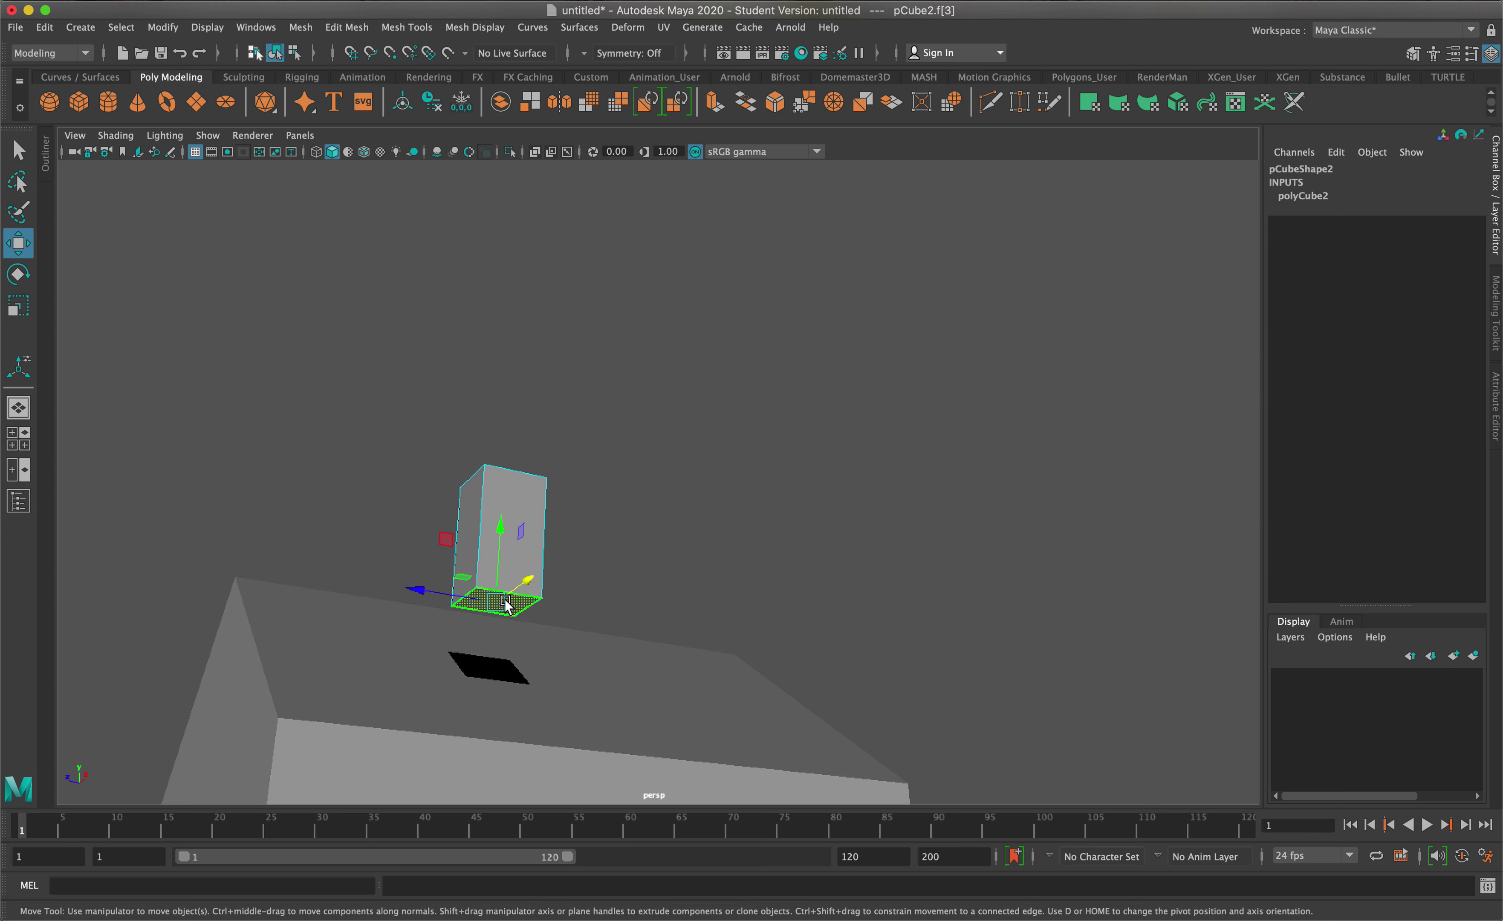
pyautogui.press('BackSpace')
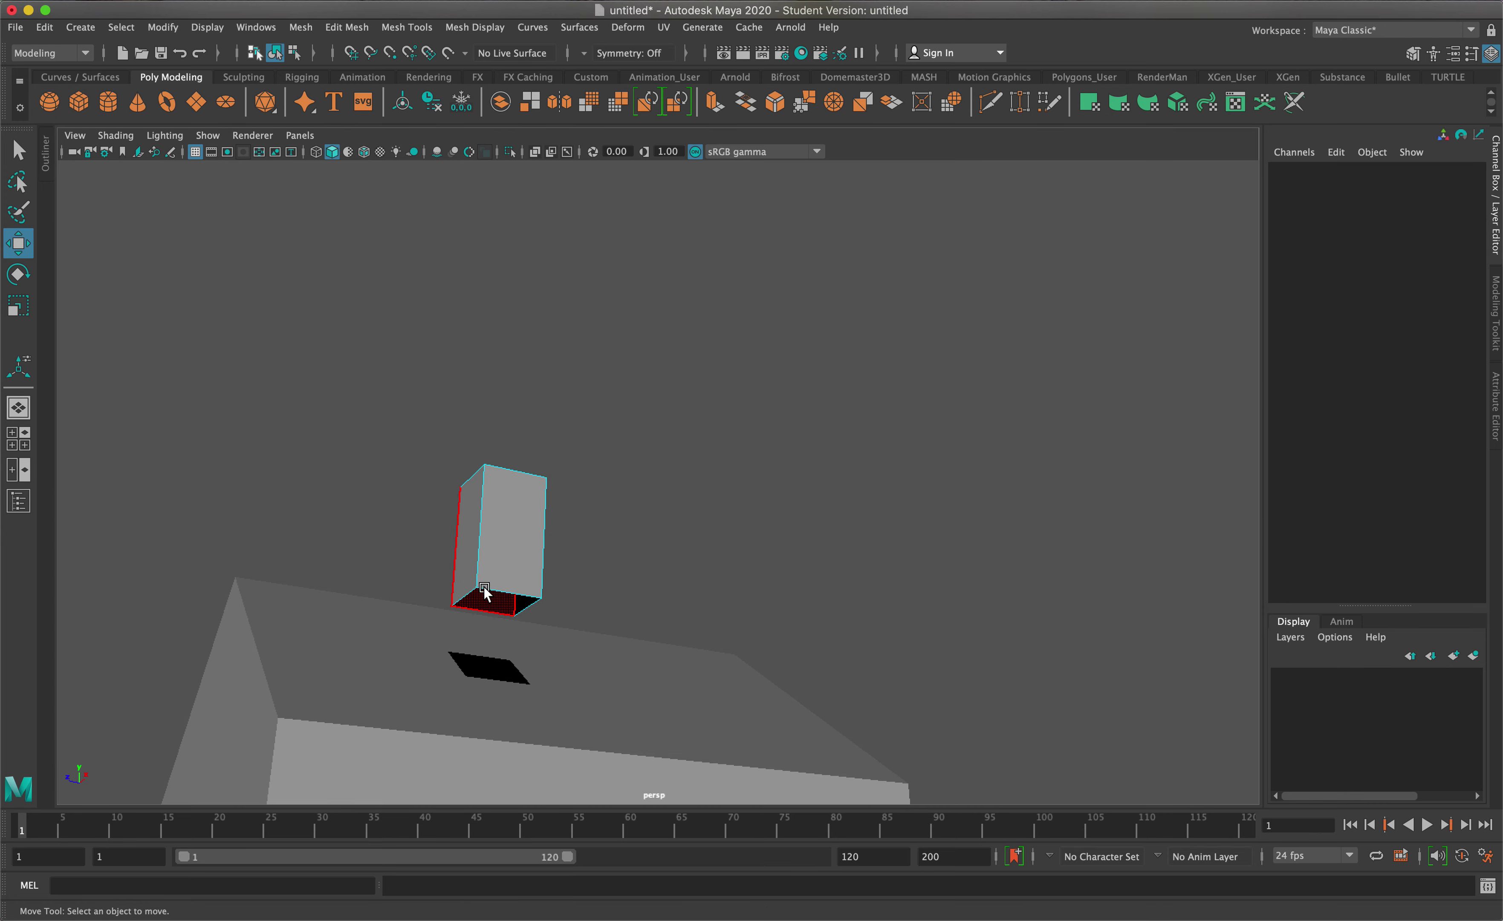
pyautogui.moveTo(494, 597); pyautogui.dragTo(497, 460, button='right')
pyautogui.moveTo(497, 460); pyautogui.dragTo(519, 455, button='right')
# Step: Select the chimney box and the house and combine them into one mesh, pCube3
pyautogui.click(596, 392)
pyautogui.moveTo(304, 404); pyautogui.dragTo(562, 721)
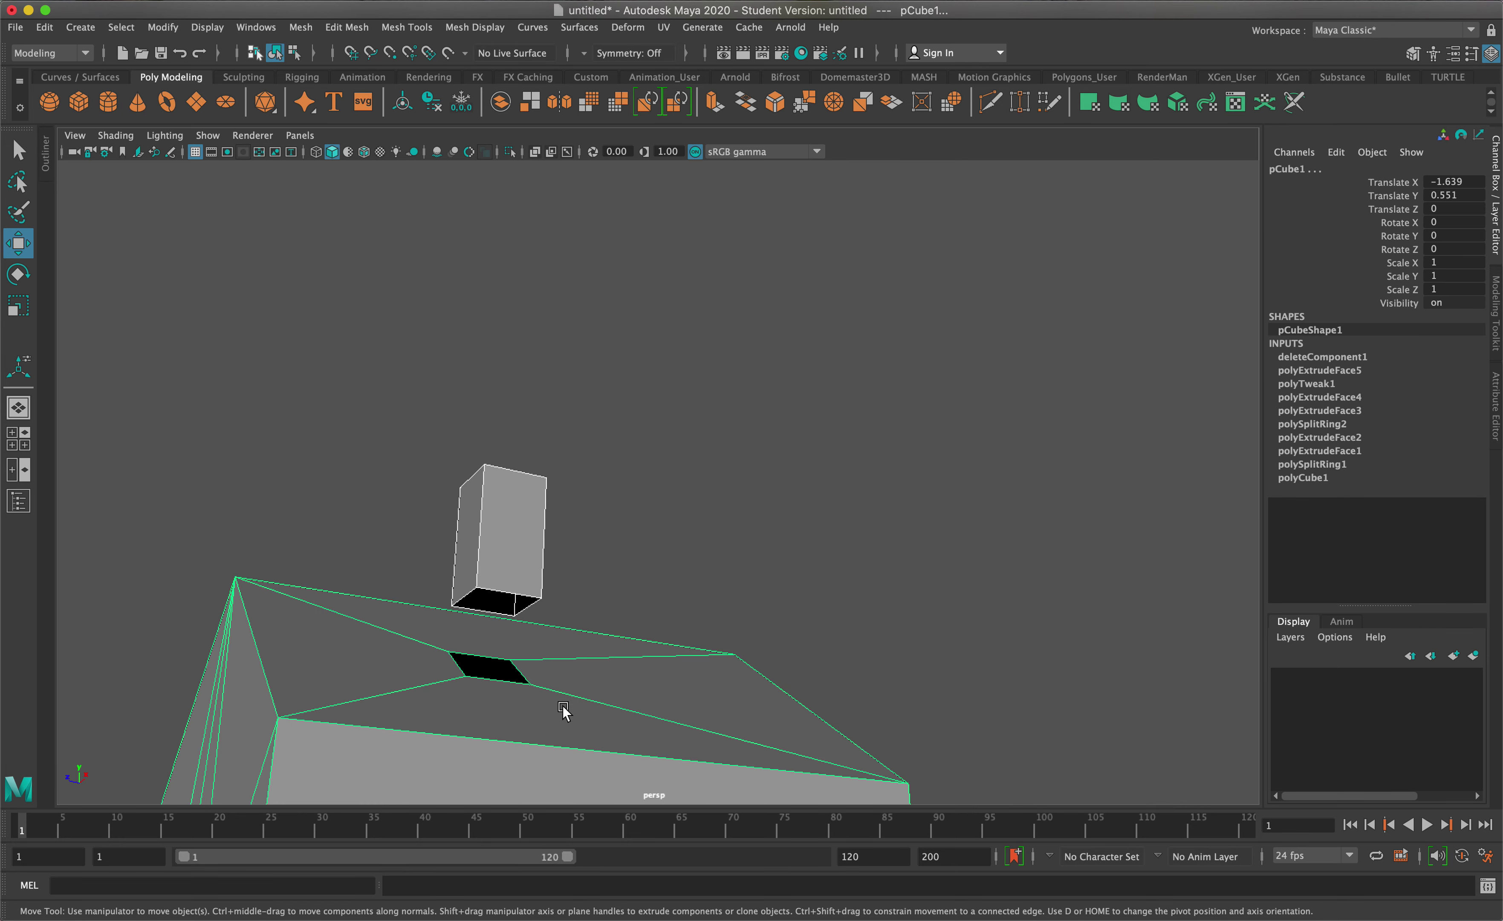
pyautogui.click(581, 552)
pyautogui.click(530, 528)
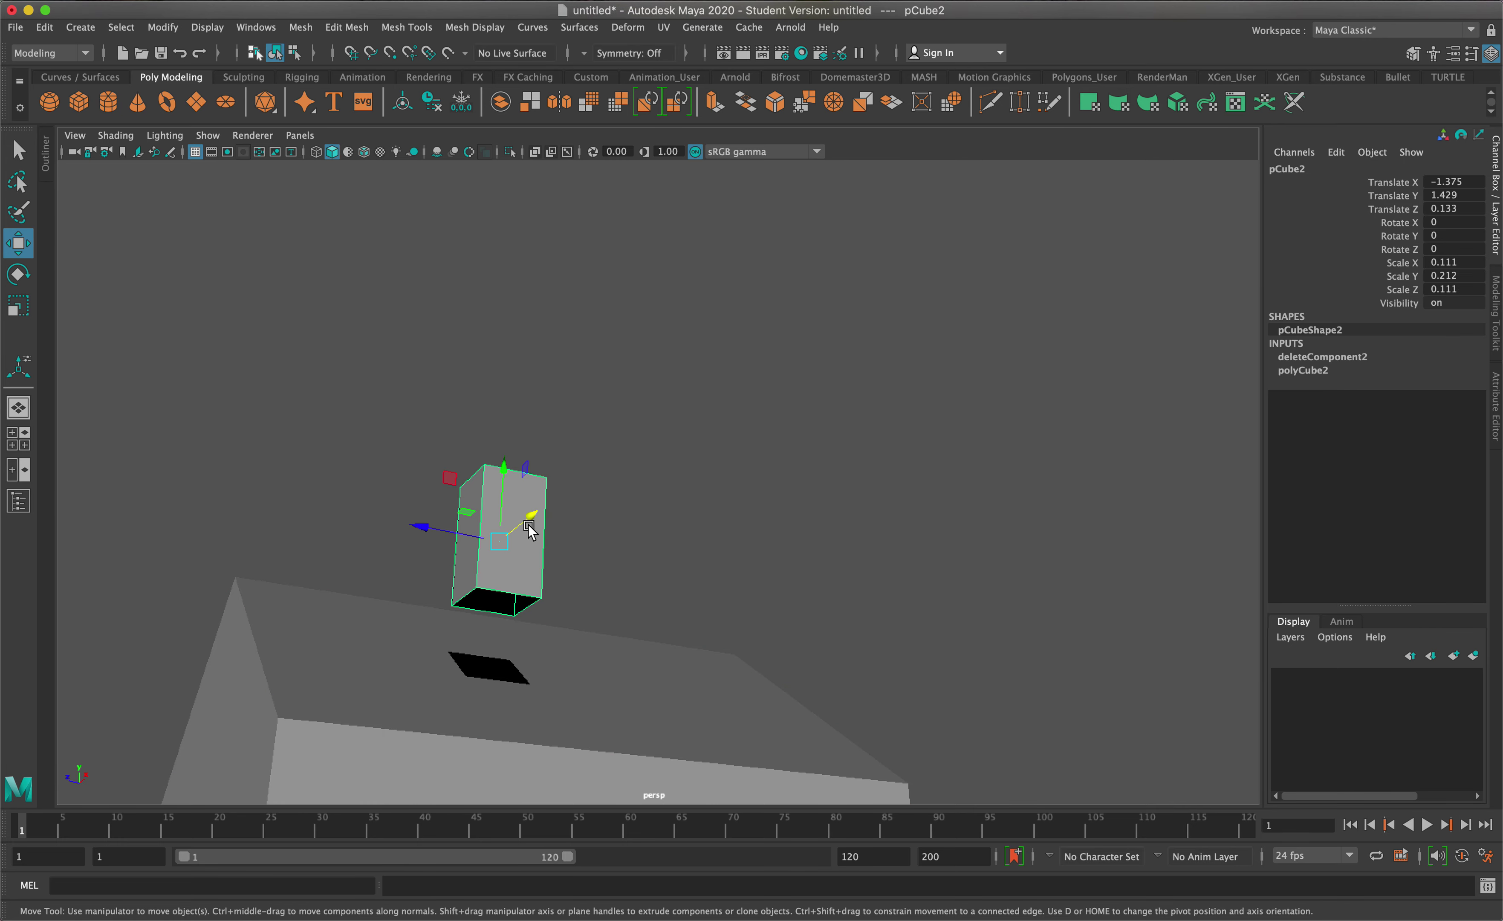
pyautogui.click(552, 714)
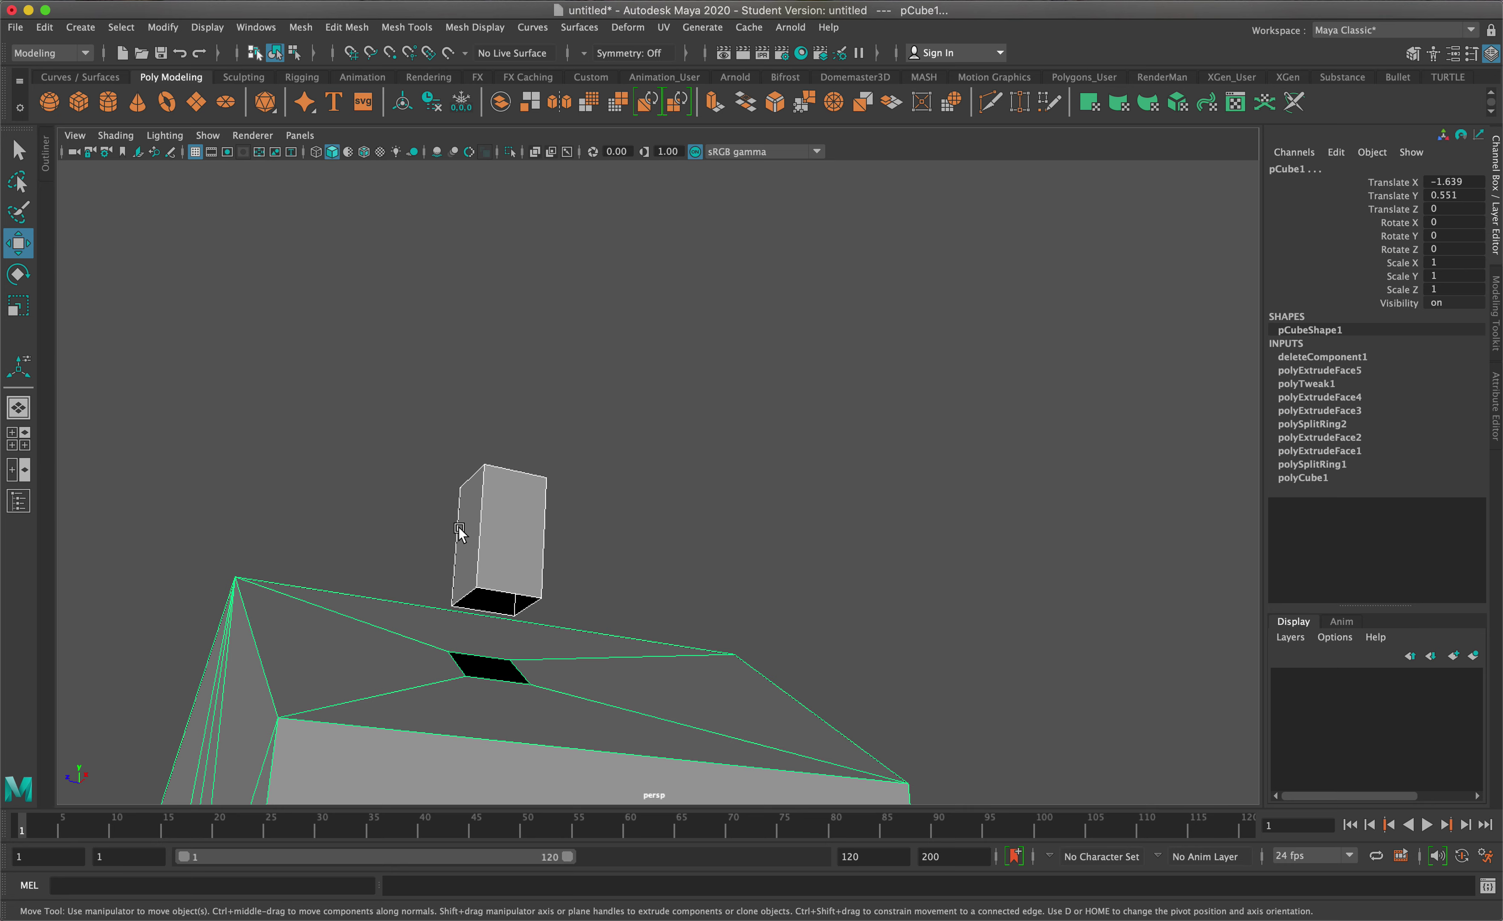
pyautogui.click(301, 28)
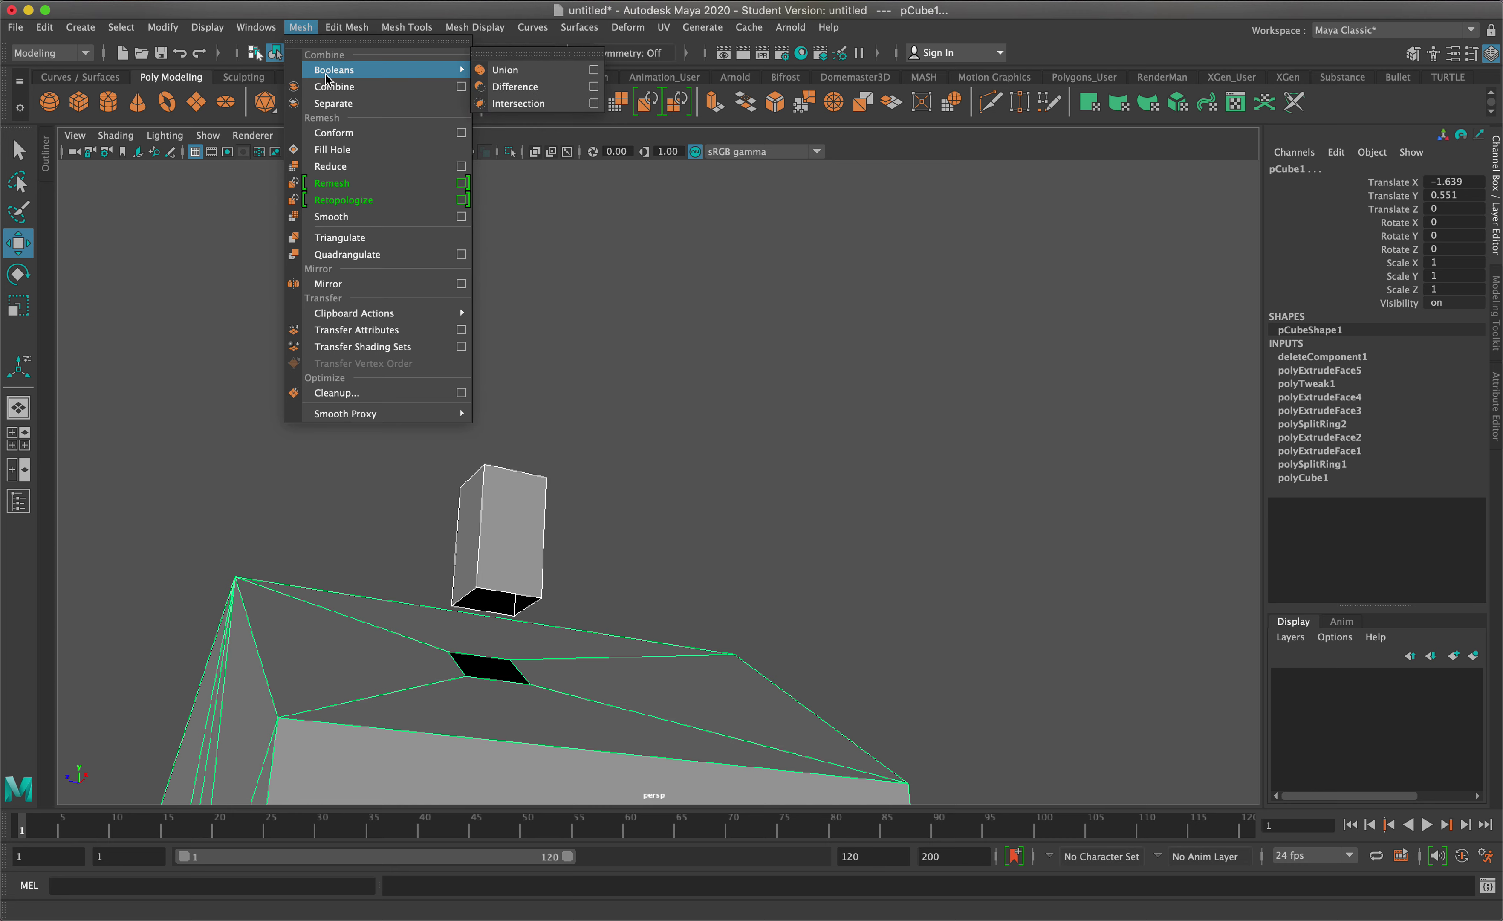
pyautogui.click(330, 93)
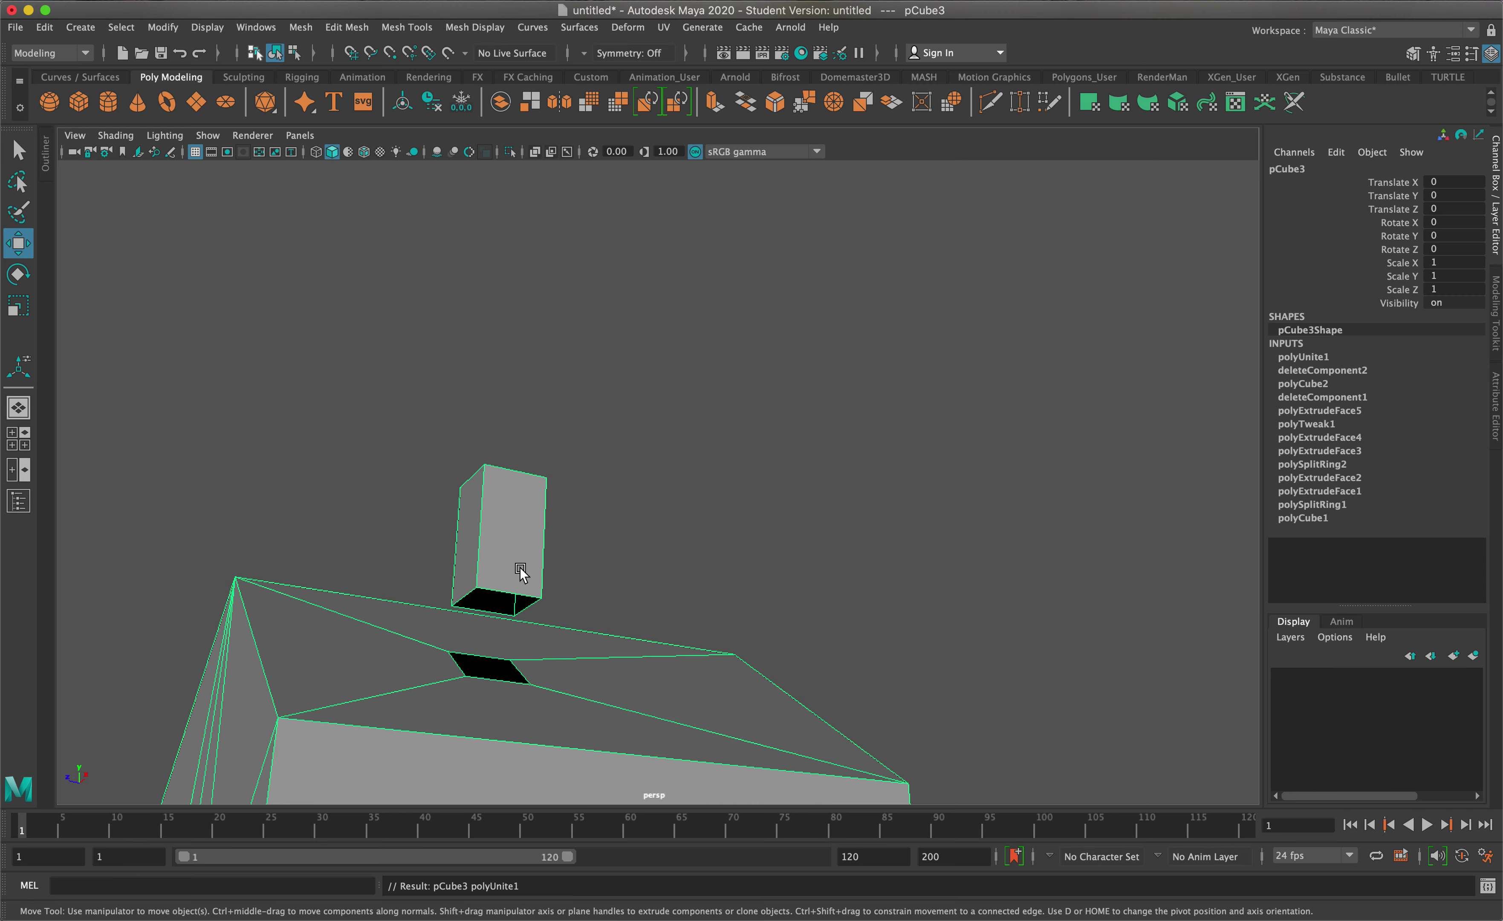
pyautogui.keyDown('alt'); pyautogui.moveTo(631, 537); pyautogui.dragTo(703, 371, button='middle'); pyautogui.keyUp('alt')
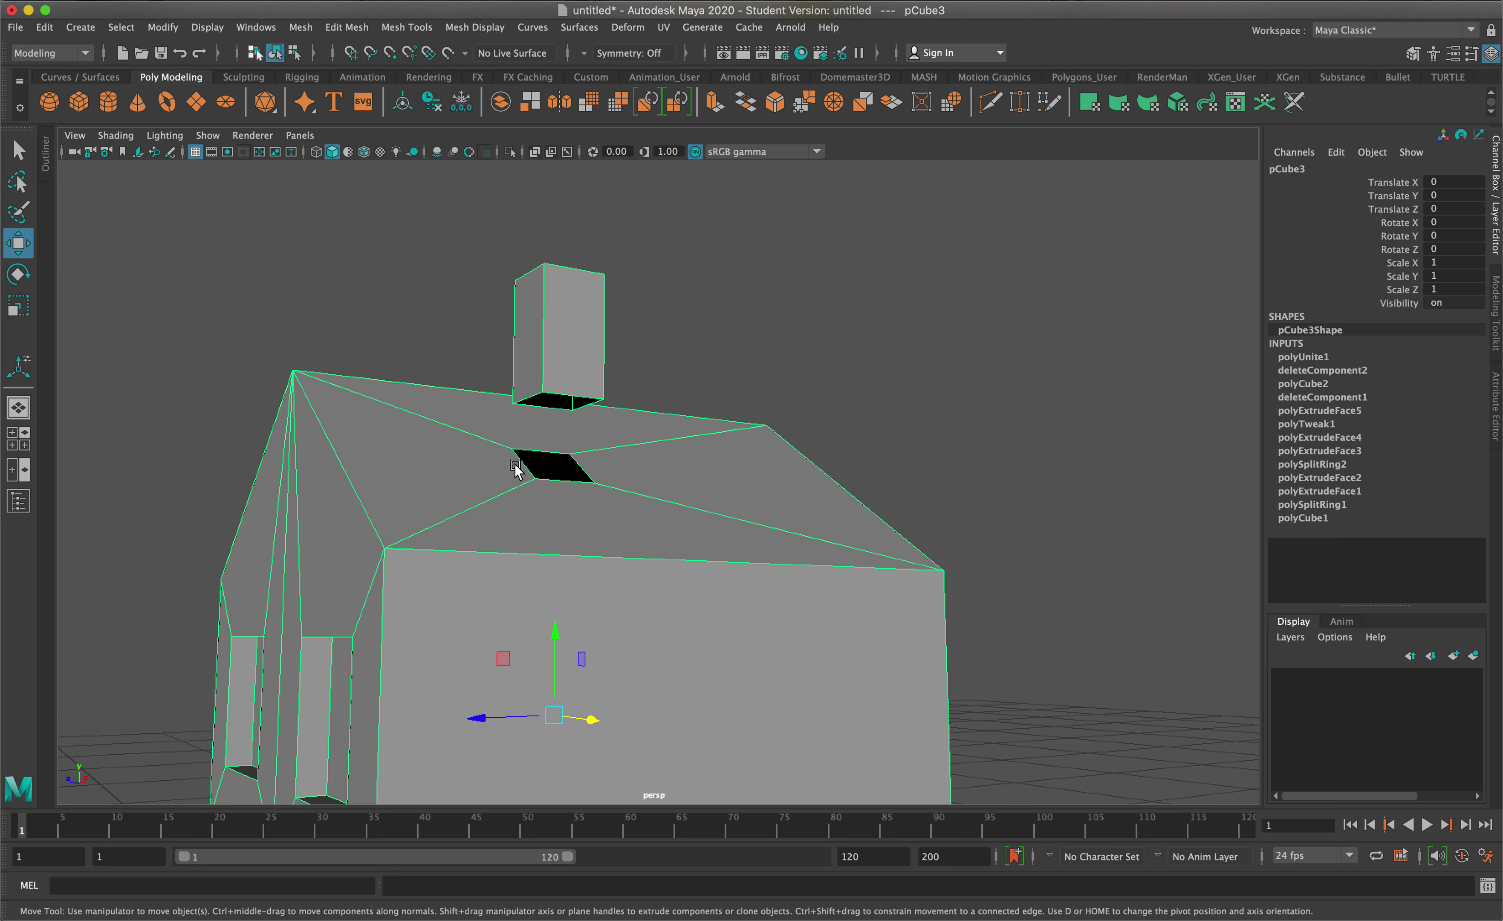
# Step: With Append to Polygon, bridge one chimney bottom edge to its matching roof-hole edge
pyautogui.click(402, 27)
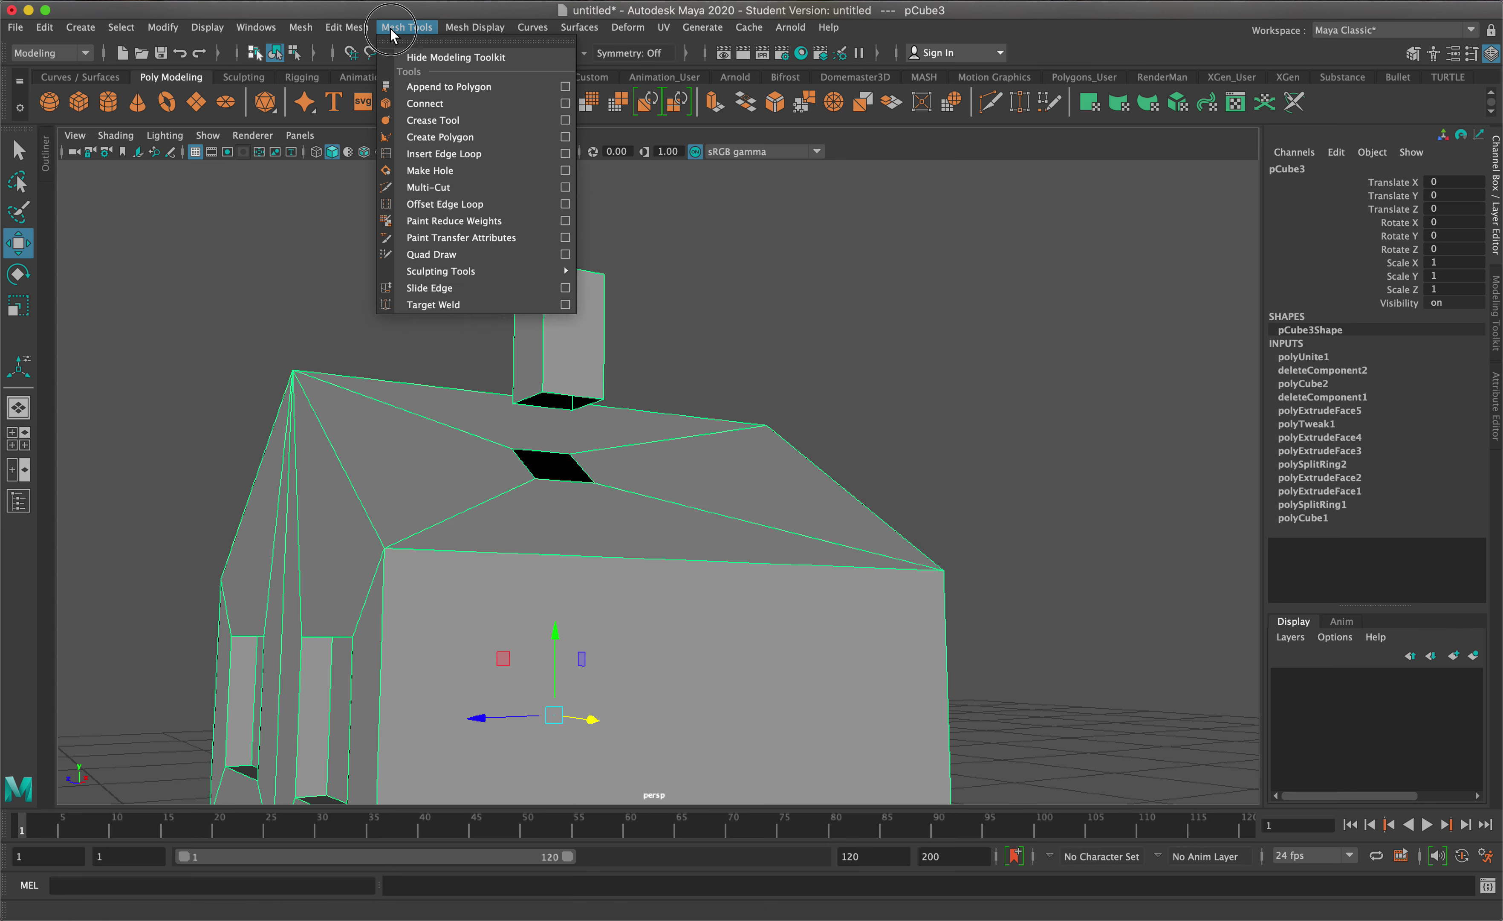
pyautogui.click(436, 90)
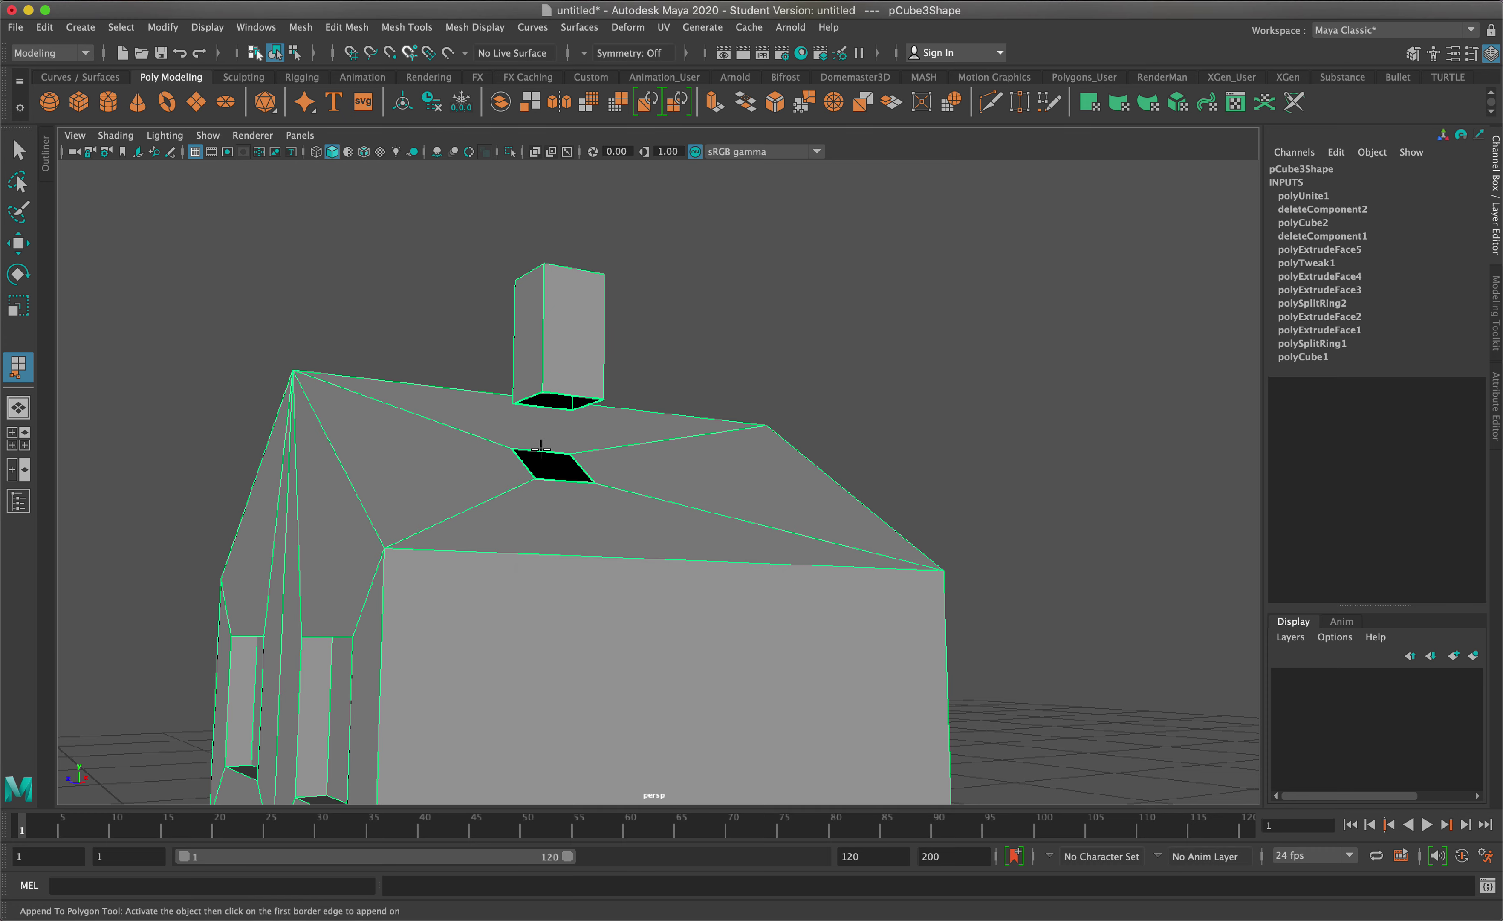
pyautogui.scroll(4, 540, 446)
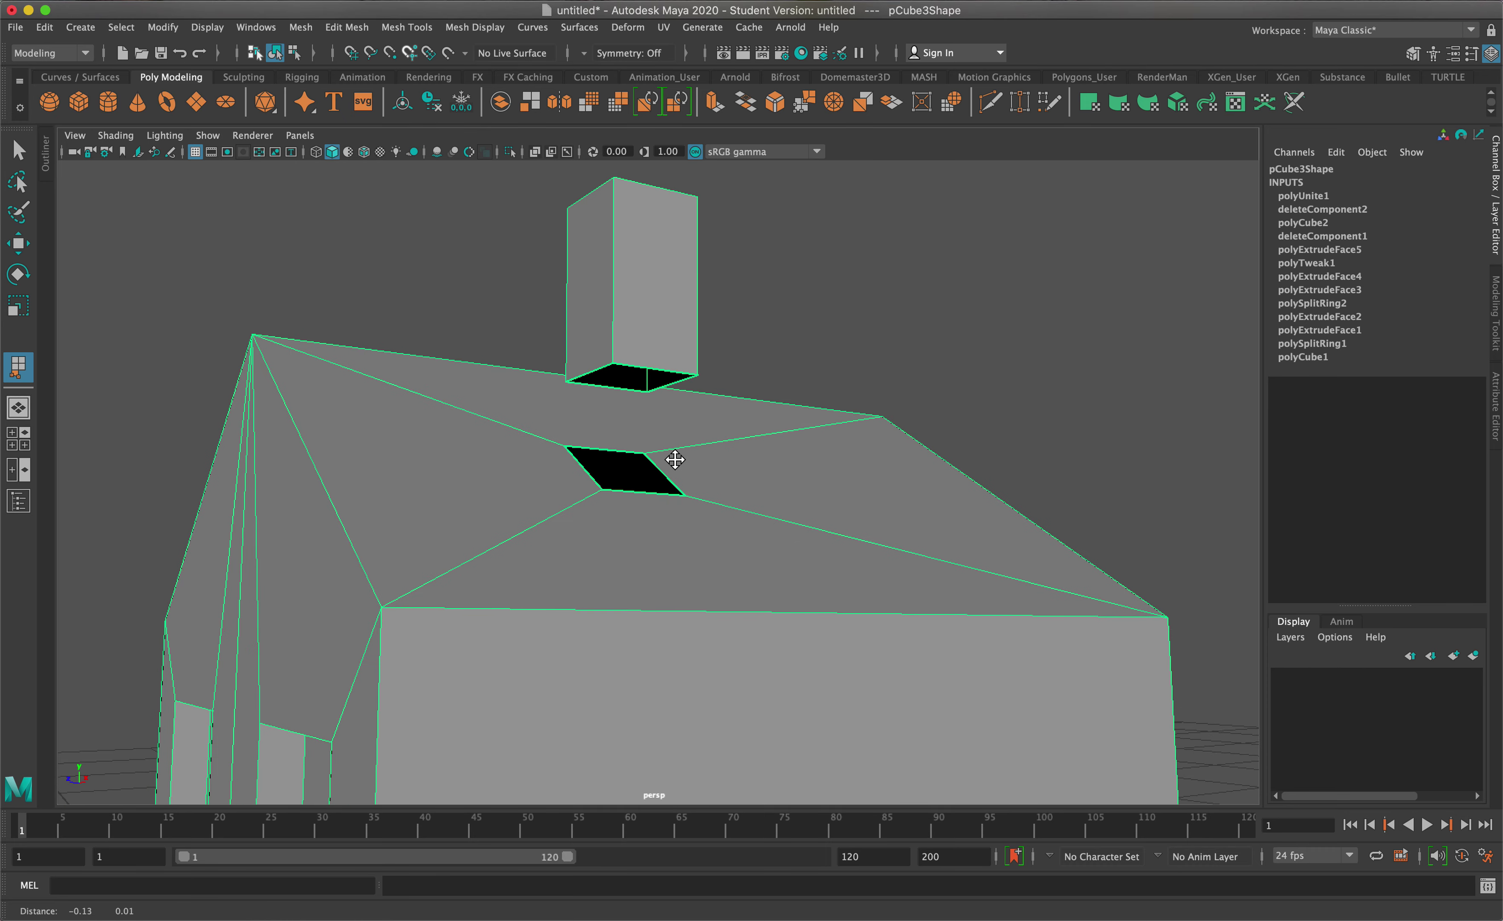
pyautogui.scroll(-4, 676, 460)
pyautogui.scroll(5, 688, 454)
pyautogui.scroll(4, 669, 459)
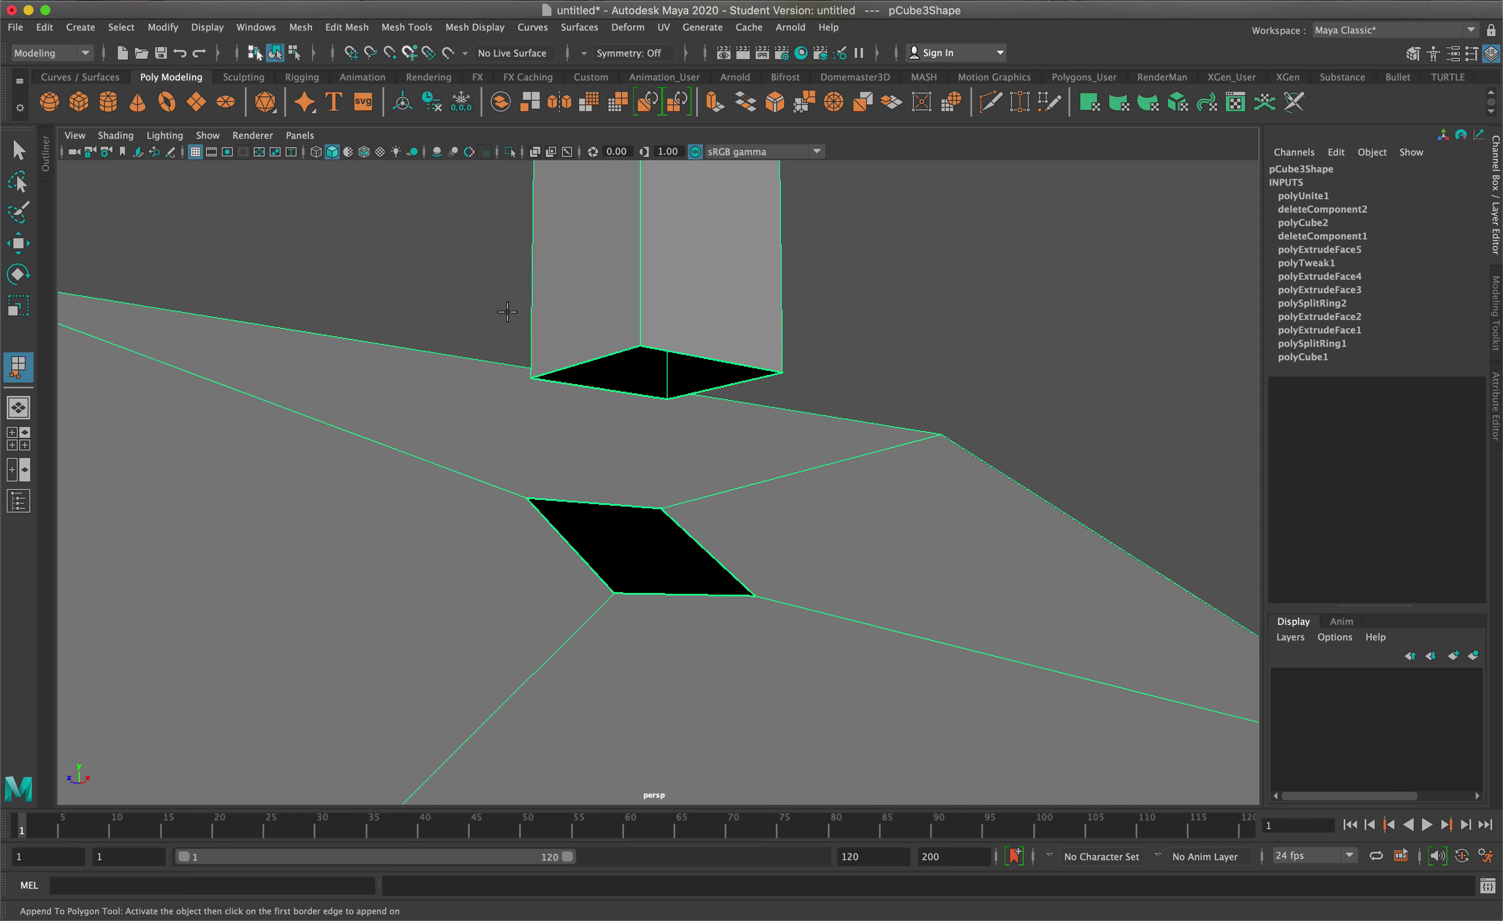
pyautogui.click(407, 27)
pyautogui.click(426, 91)
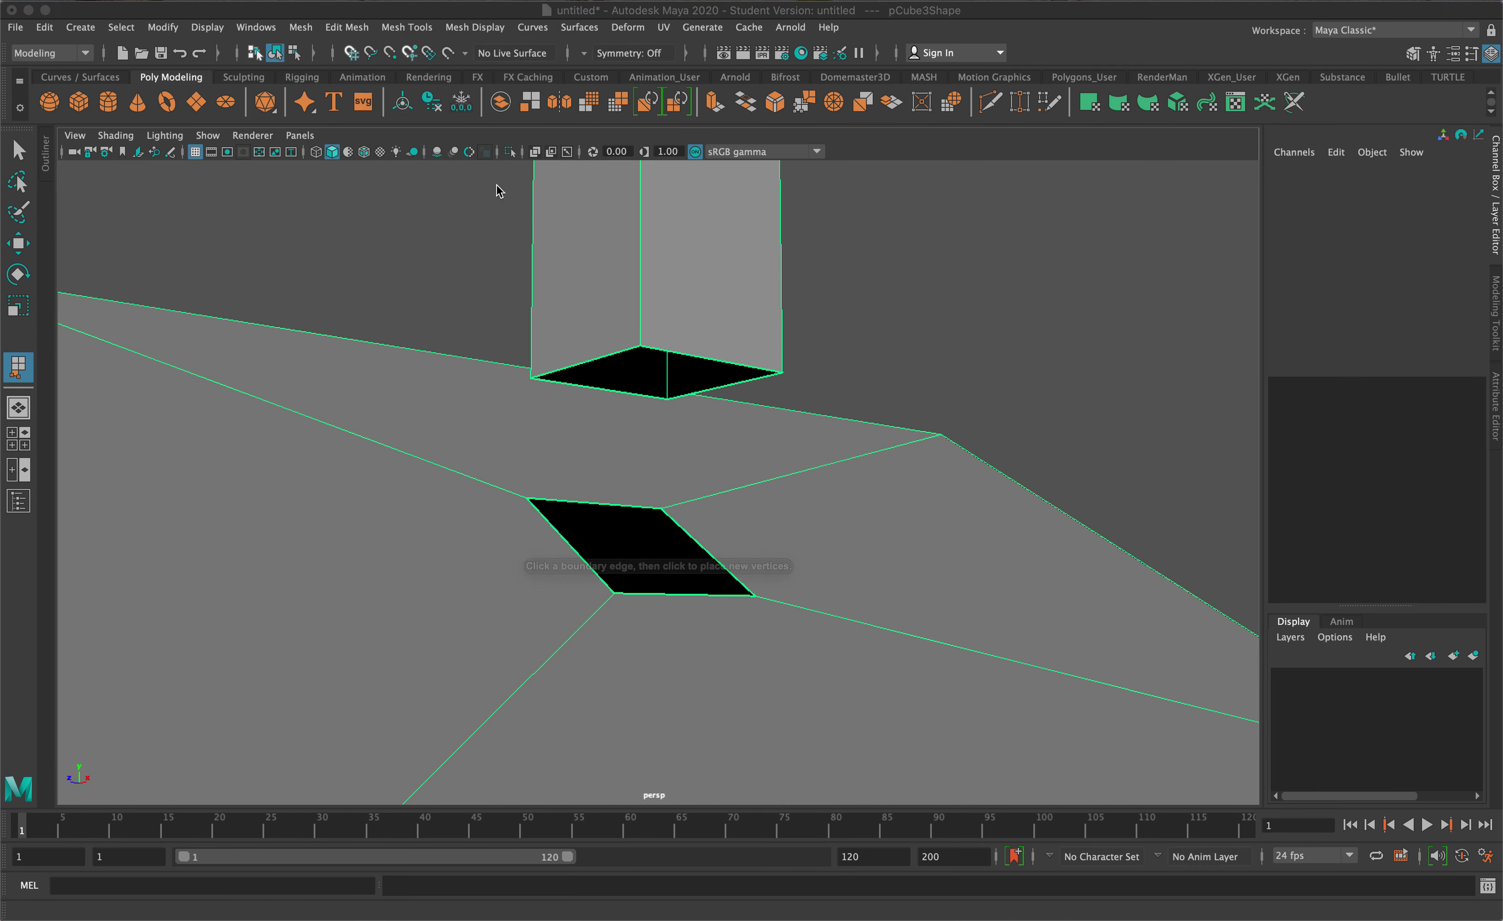
pyautogui.click(602, 393)
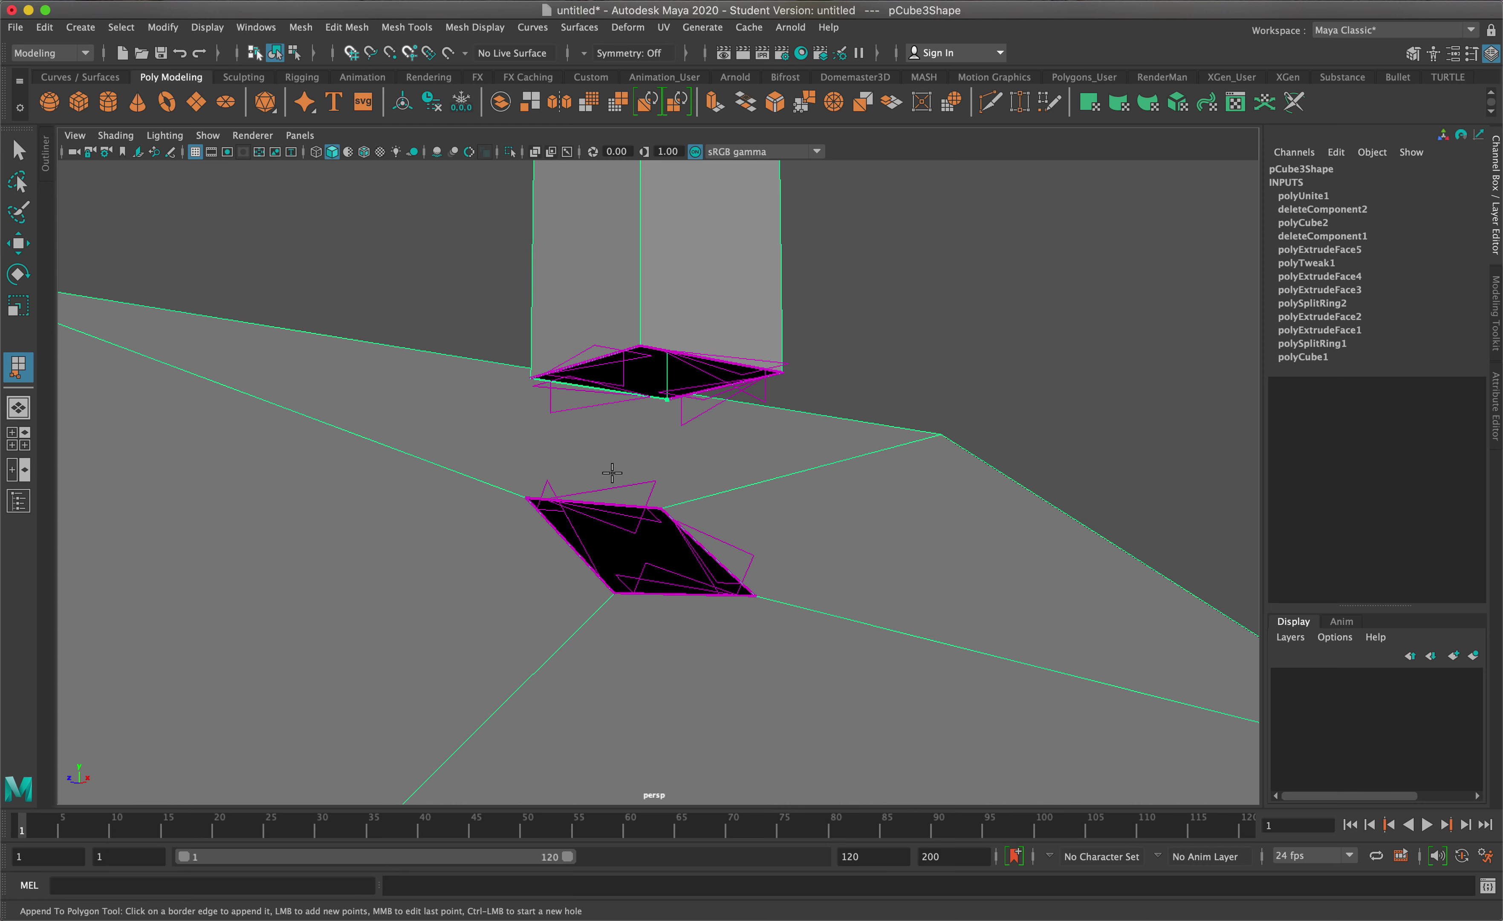
pyautogui.click(604, 505)
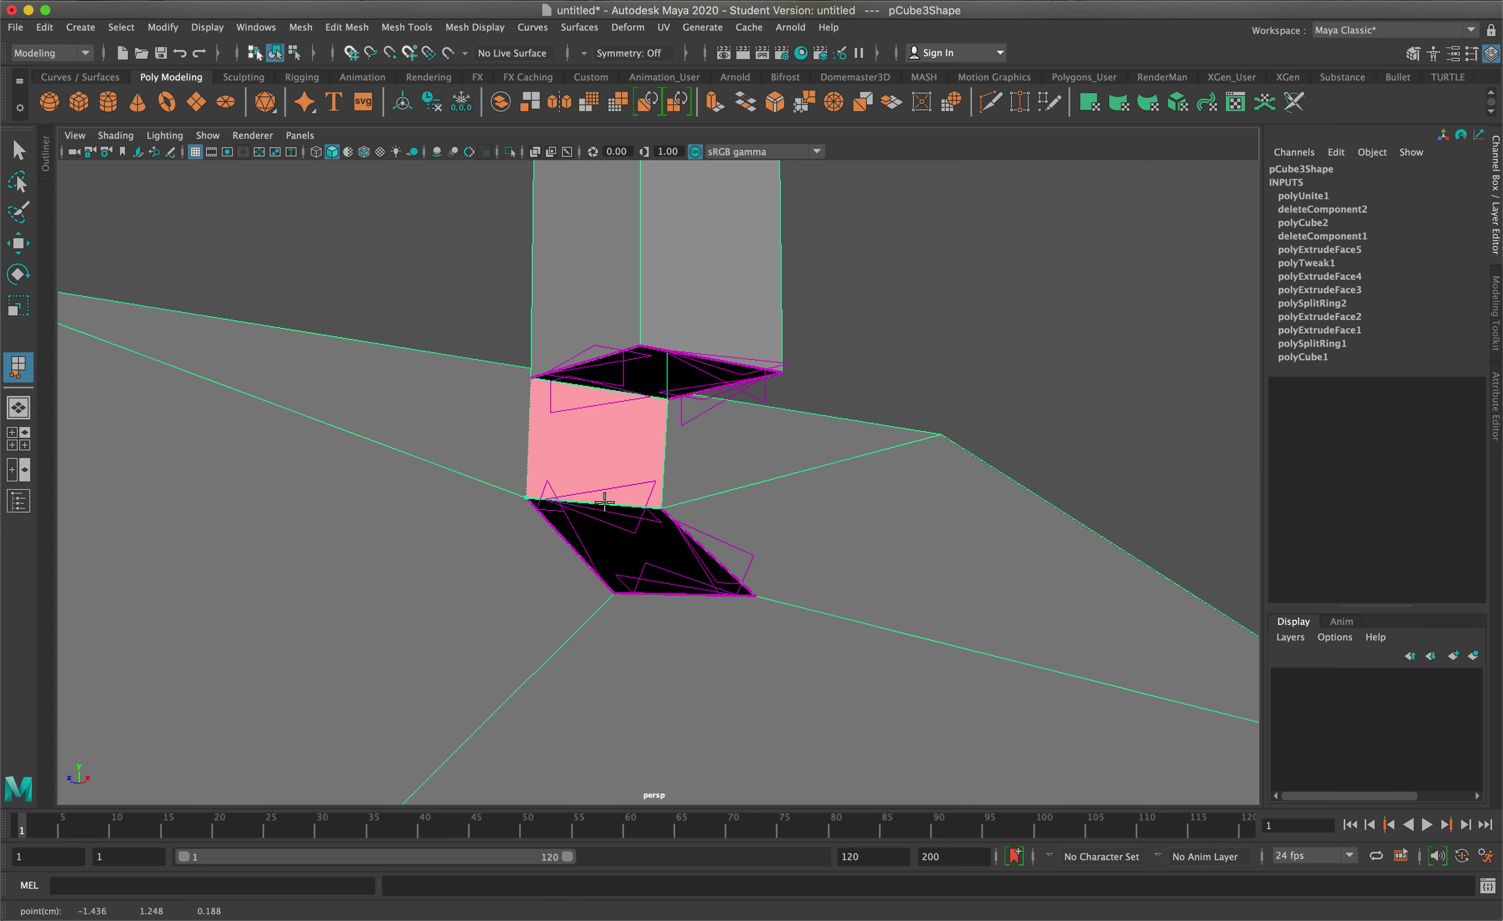
pyautogui.press('g')
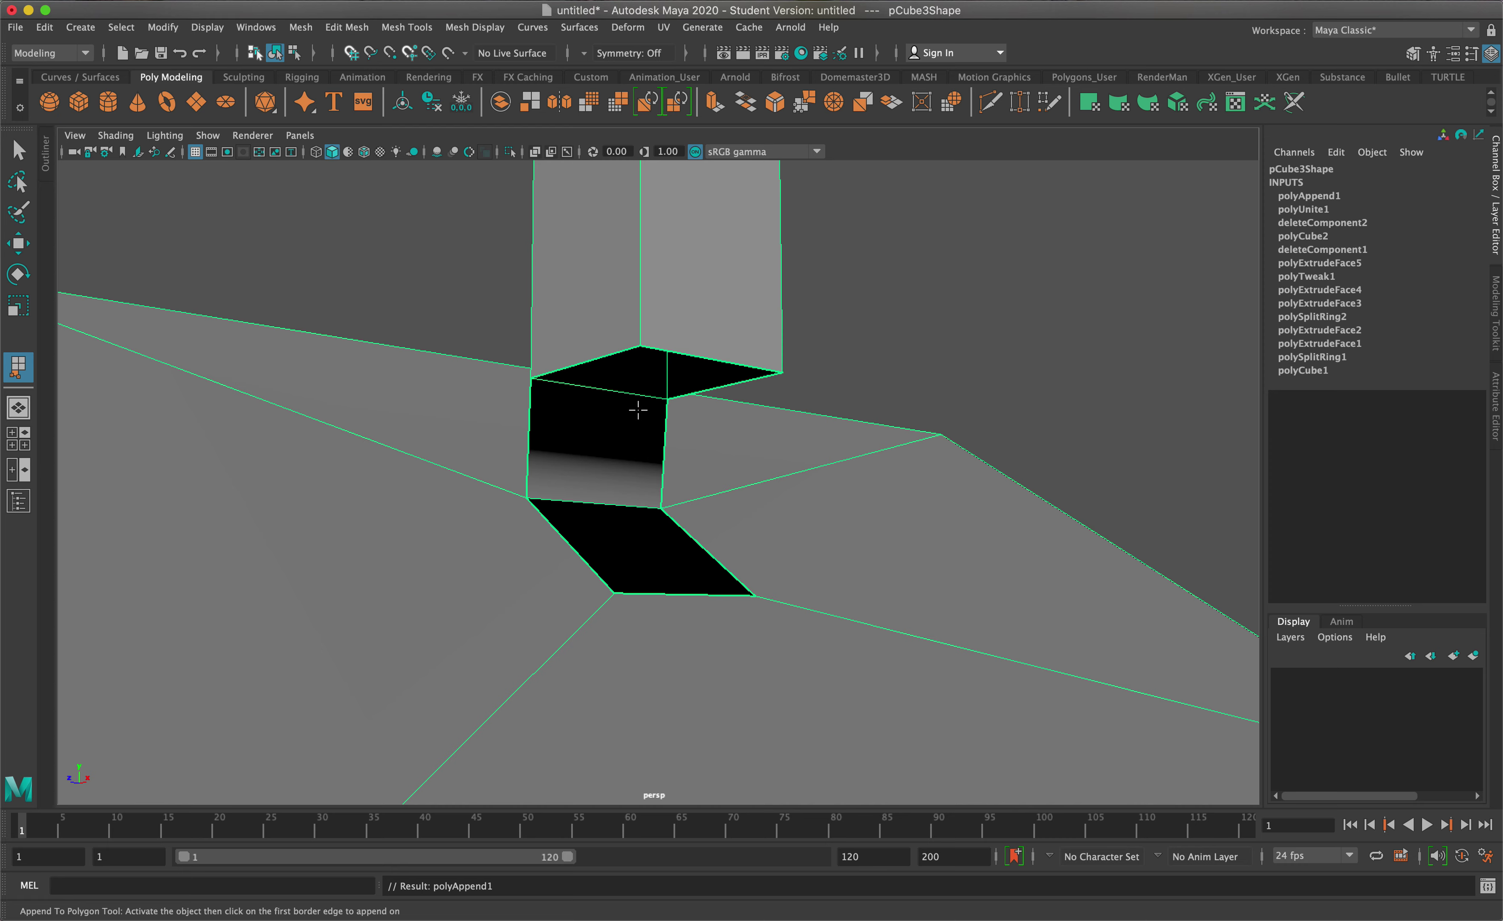
# Step: Append the remaining three faces, sealing all chimney-to-roof-hole gaps (polyAppend2 to polyAppend4)
pyautogui.click(598, 356)
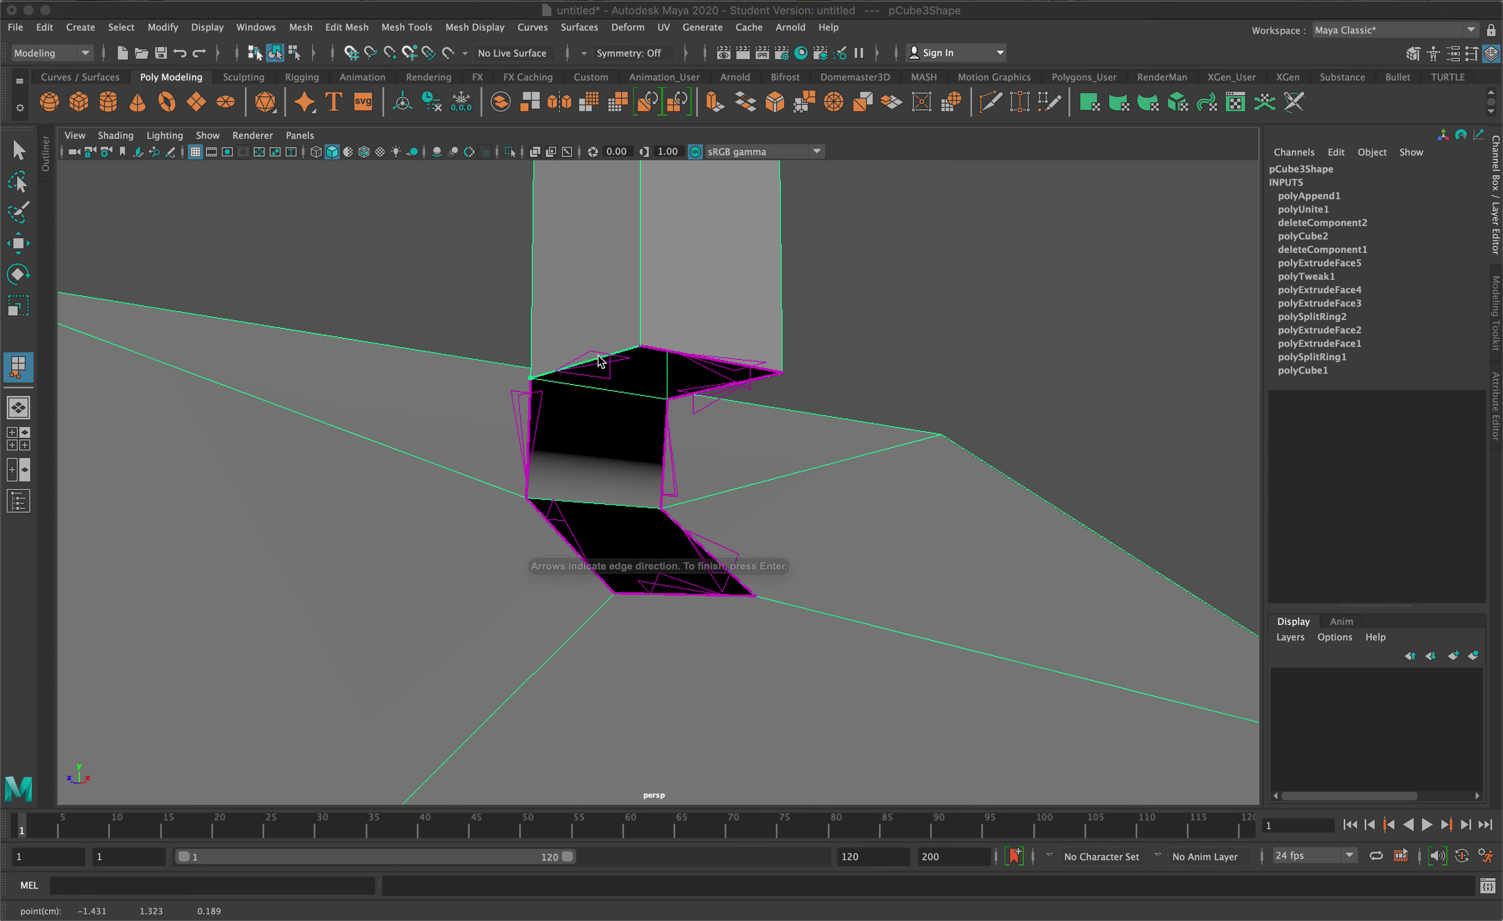
pyautogui.click(572, 551)
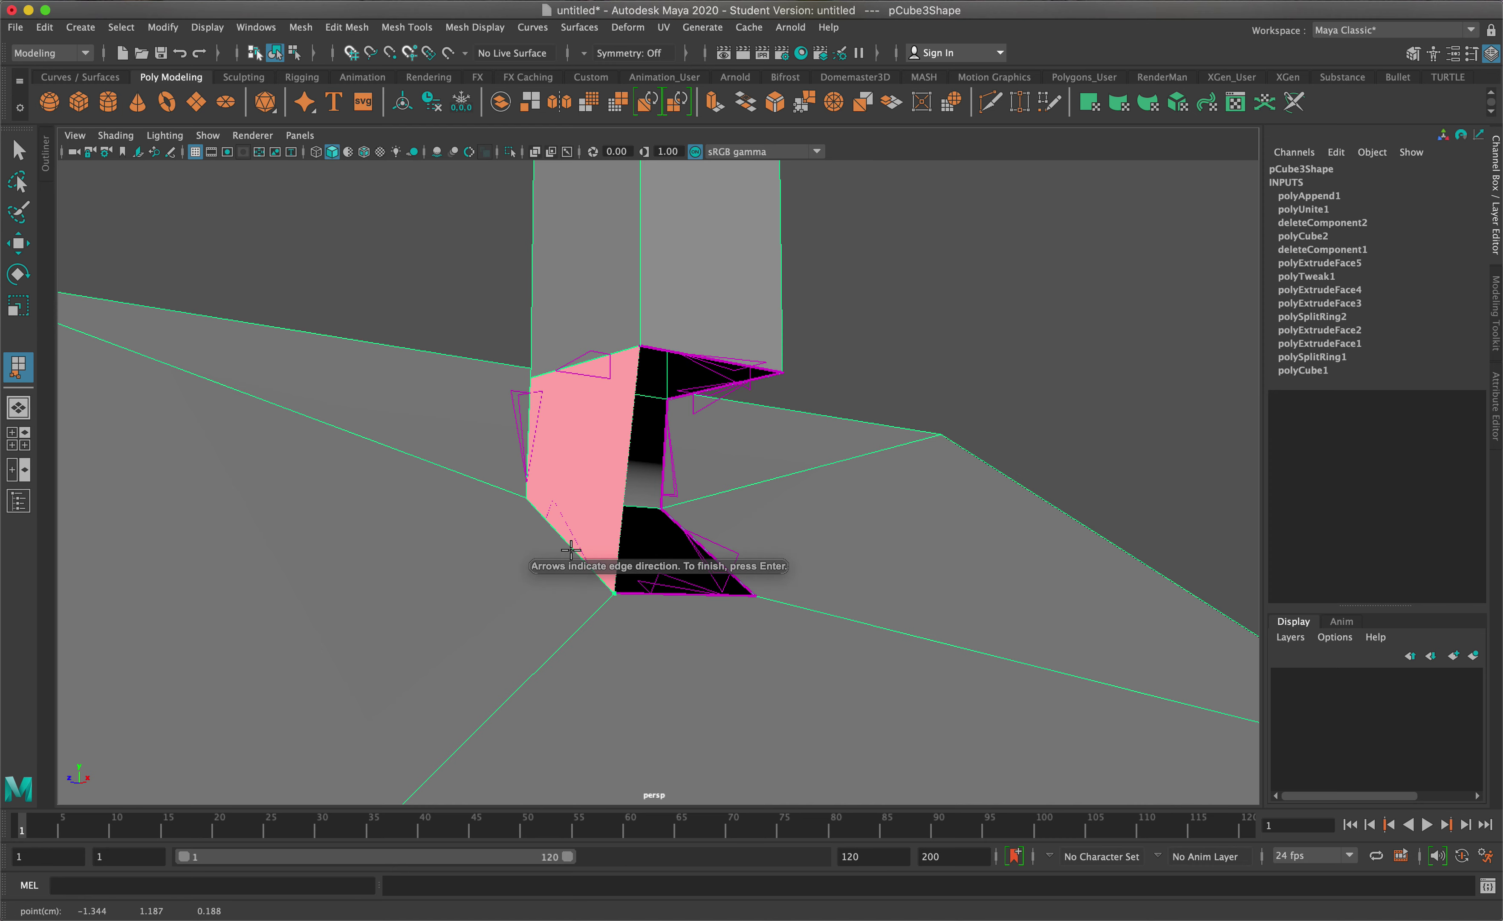
pyautogui.press('g')
pyautogui.click(748, 389)
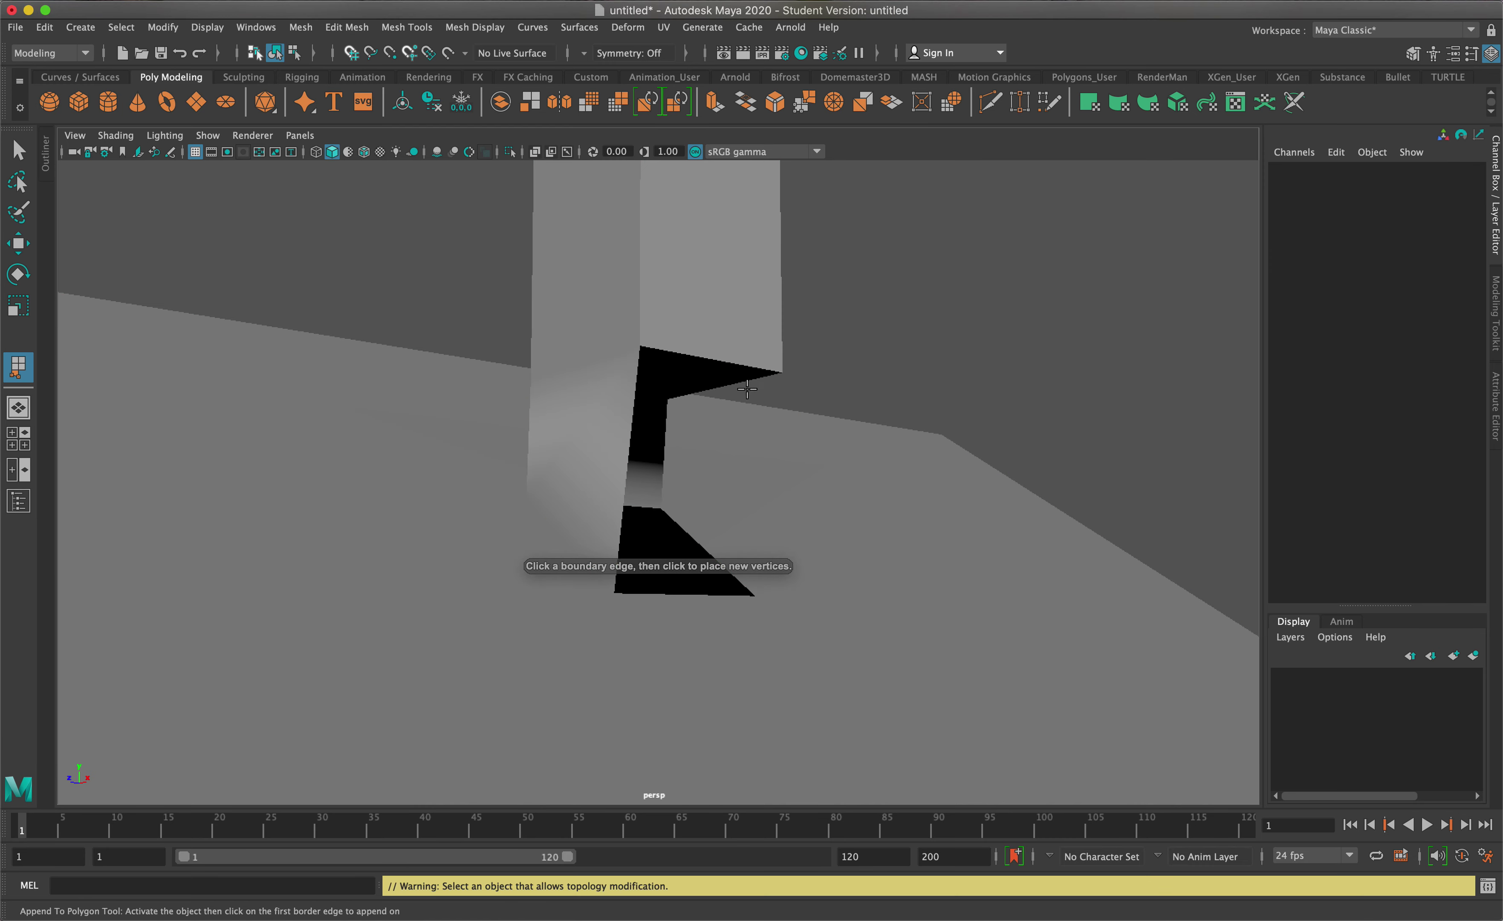
pyautogui.click(686, 511)
pyautogui.click(682, 528)
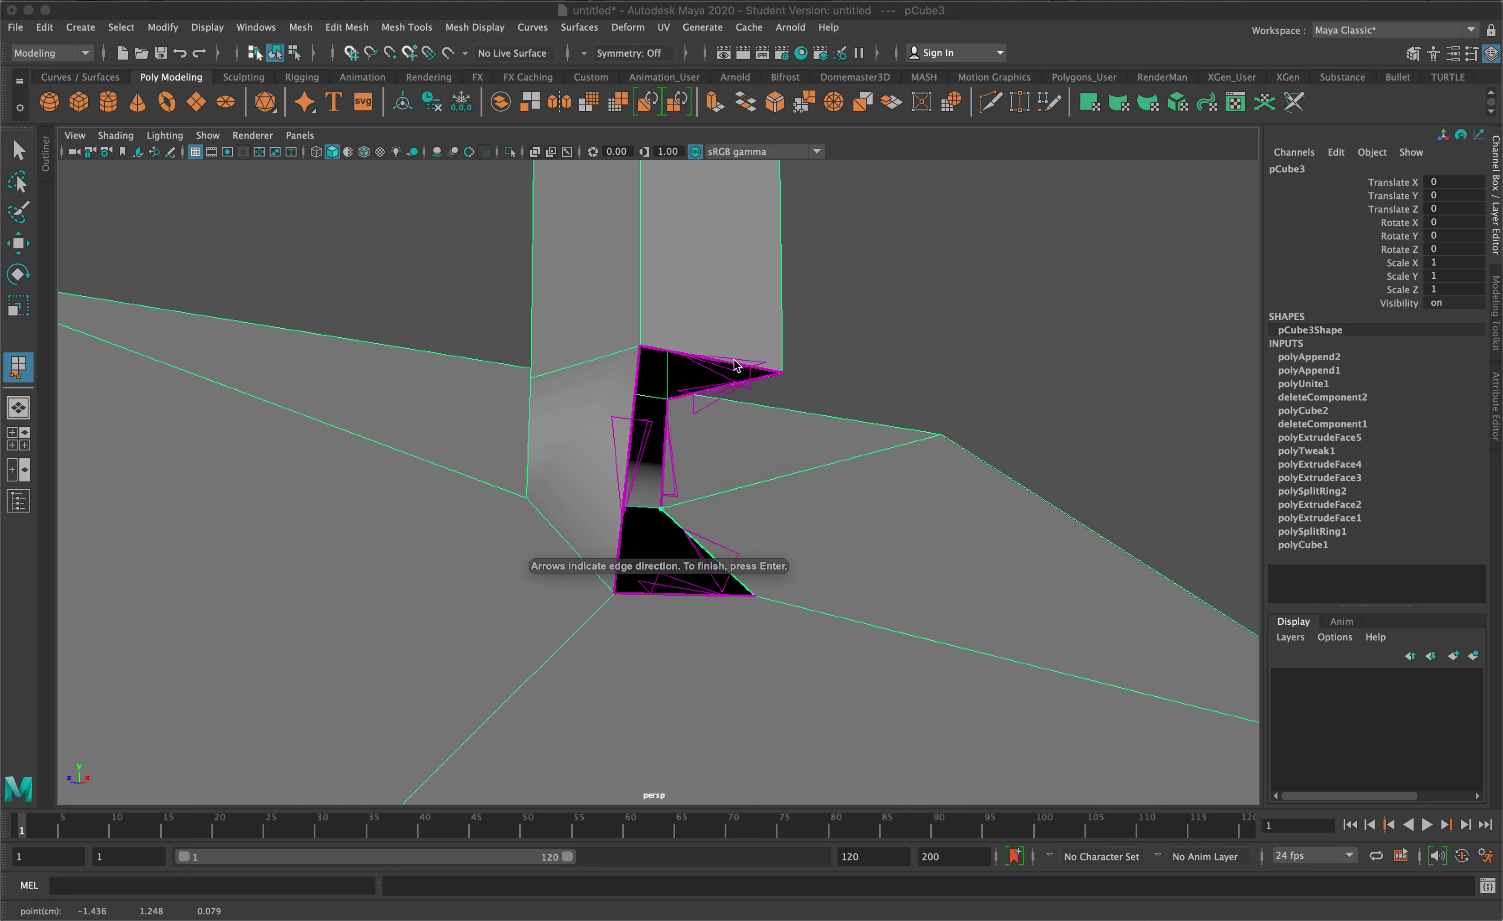
pyautogui.click(716, 389)
pyautogui.press('g')
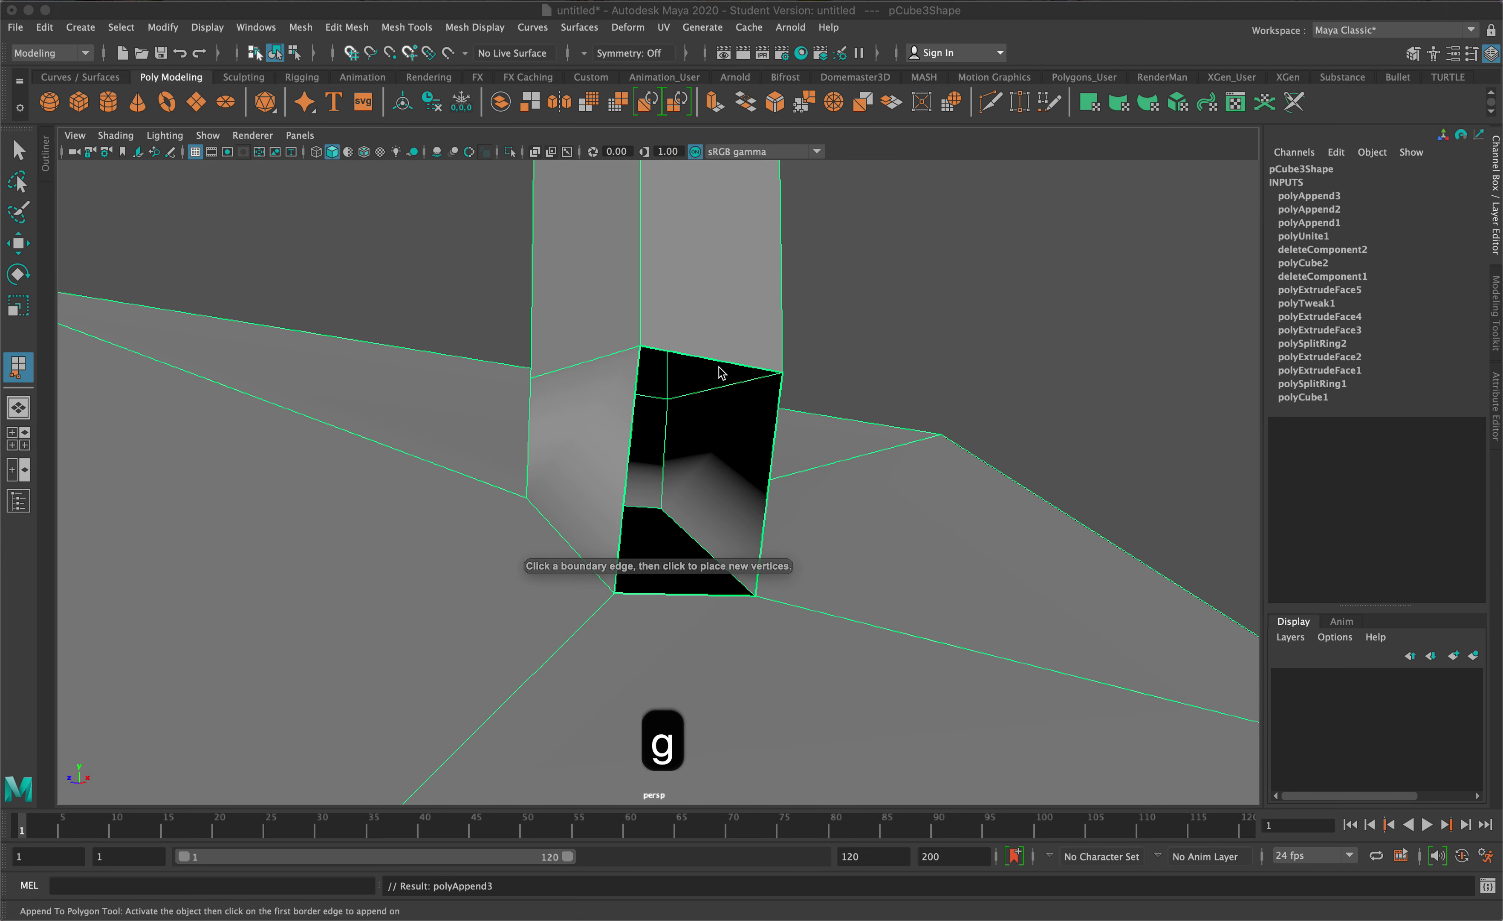
pyautogui.click(671, 594)
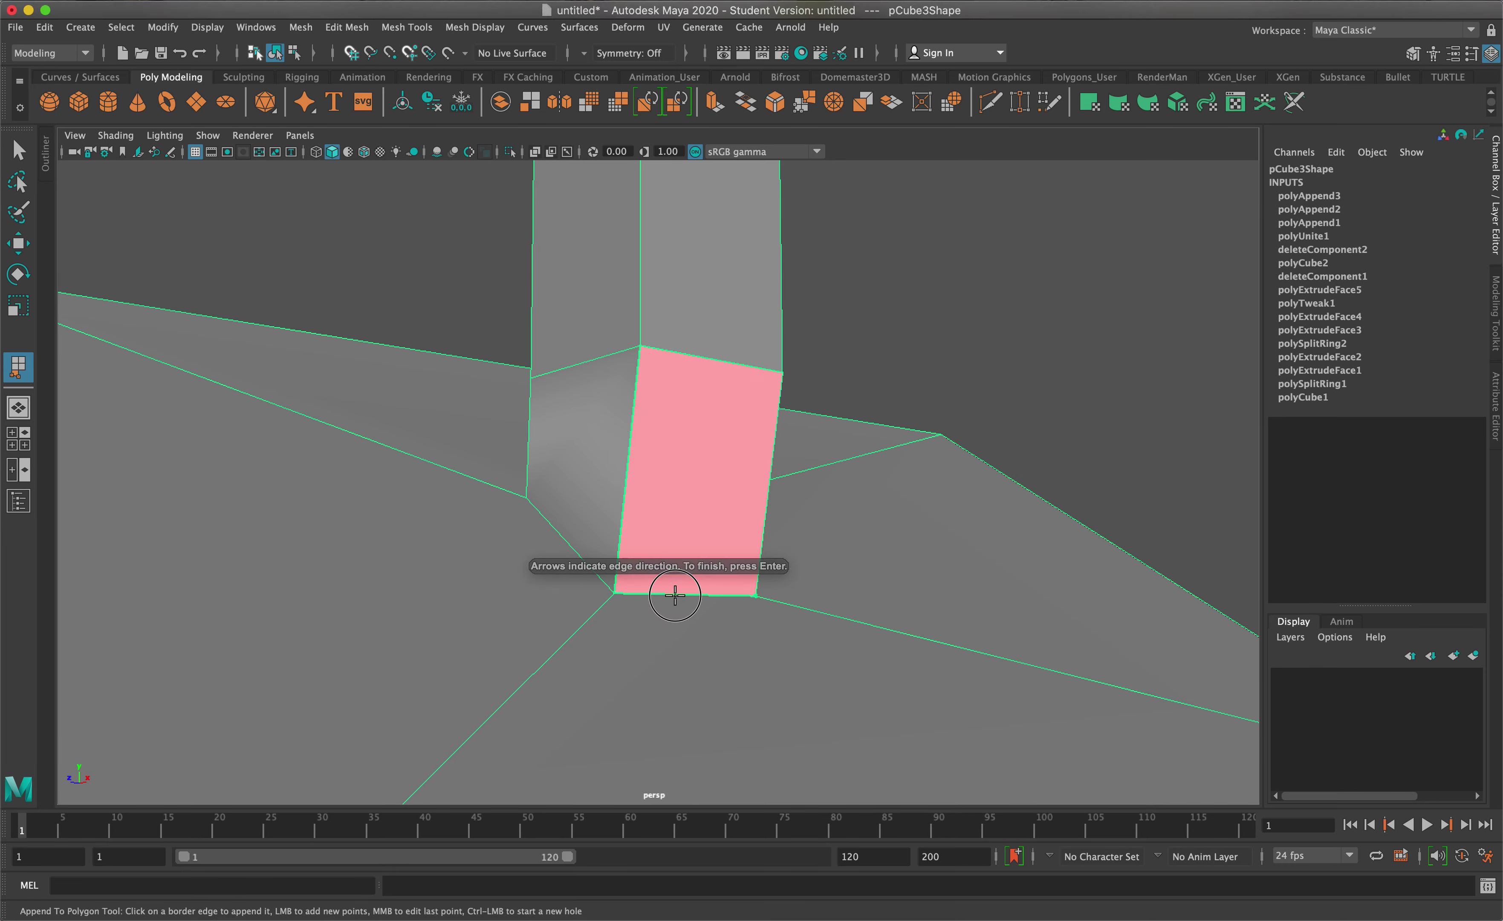
pyautogui.press('Return')
pyautogui.scroll(-3, 672, 602)
# Step: Extrude the chimney top face up, inset it inward, and extrude it down into an opening
pyautogui.scroll(-5, 671, 602)
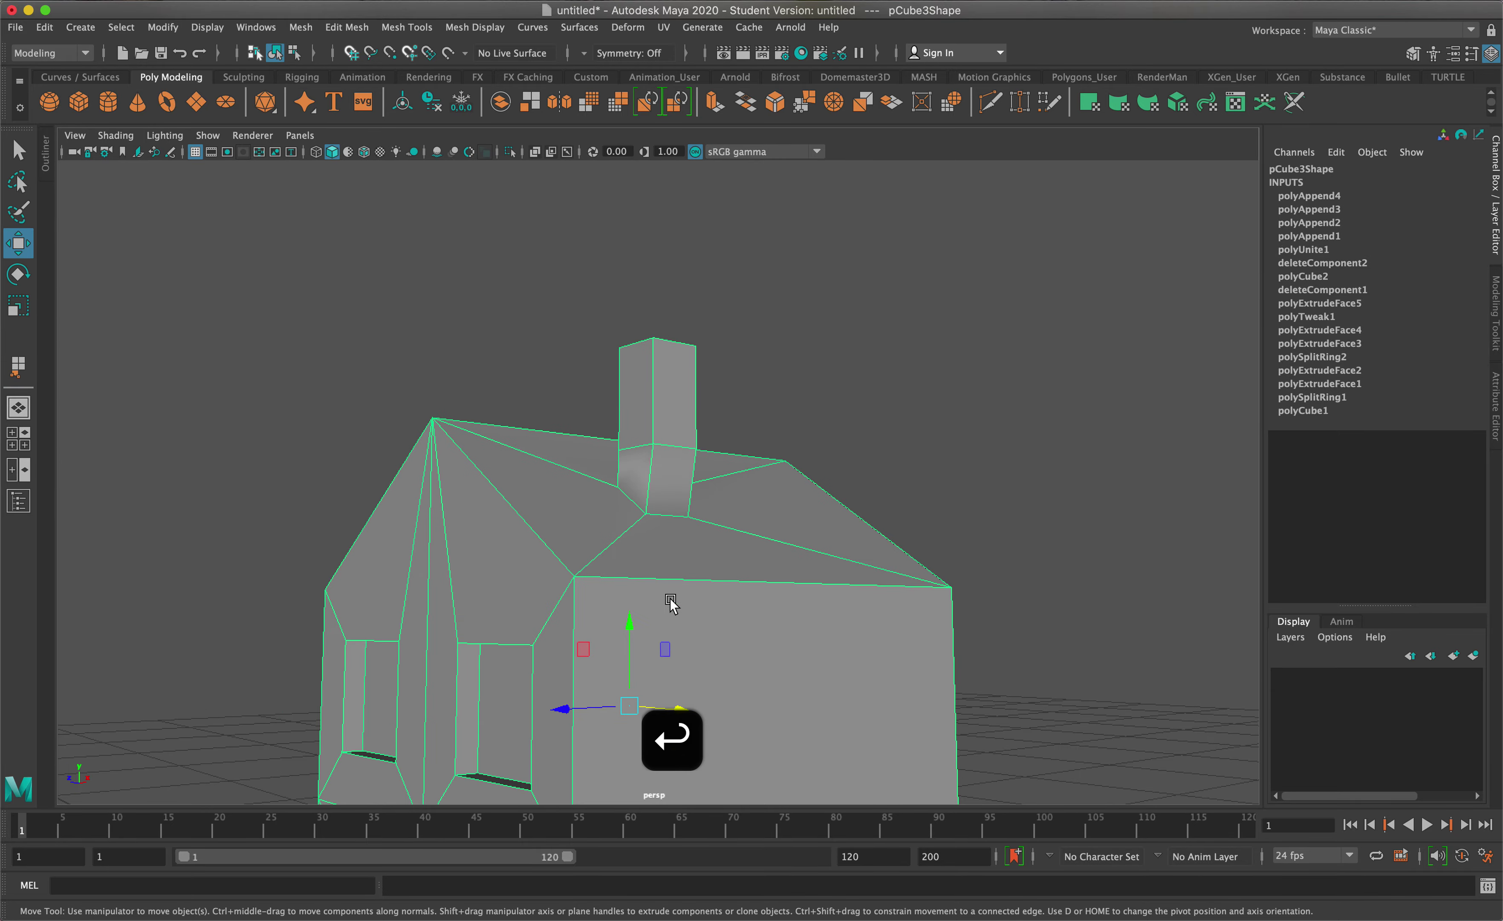
pyautogui.scroll(2, 672, 604)
pyautogui.keyDown('alt'); pyautogui.moveTo(655, 581); pyautogui.dragTo(765, 605); pyautogui.keyUp('alt')
pyautogui.scroll(2, 763, 602)
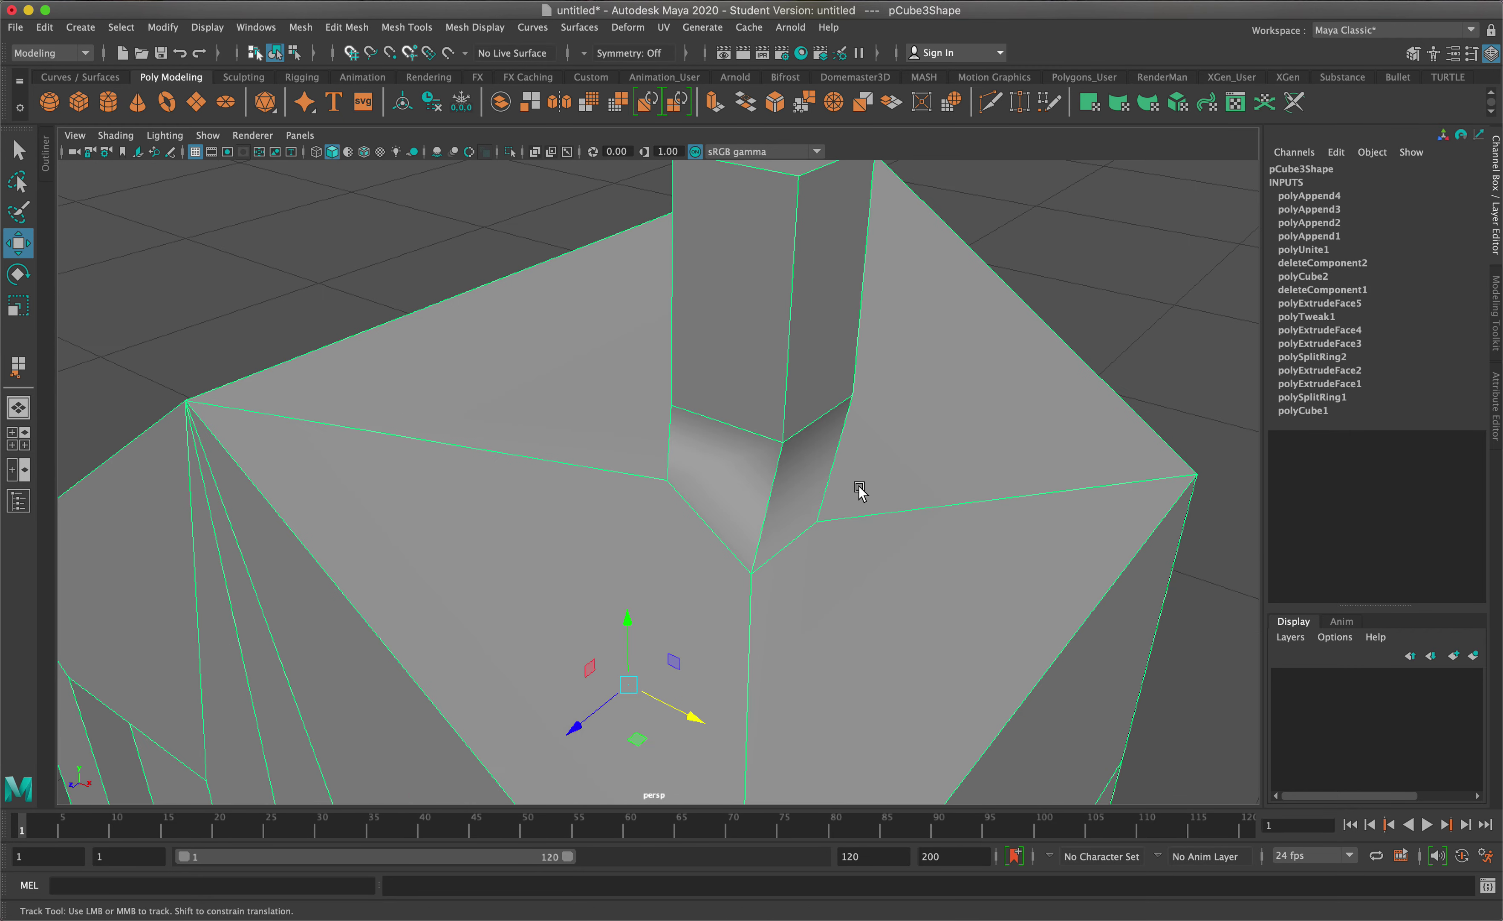
pyautogui.scroll(-4, 836, 561)
pyautogui.scroll(6, 827, 568)
pyautogui.scroll(-4, 821, 561)
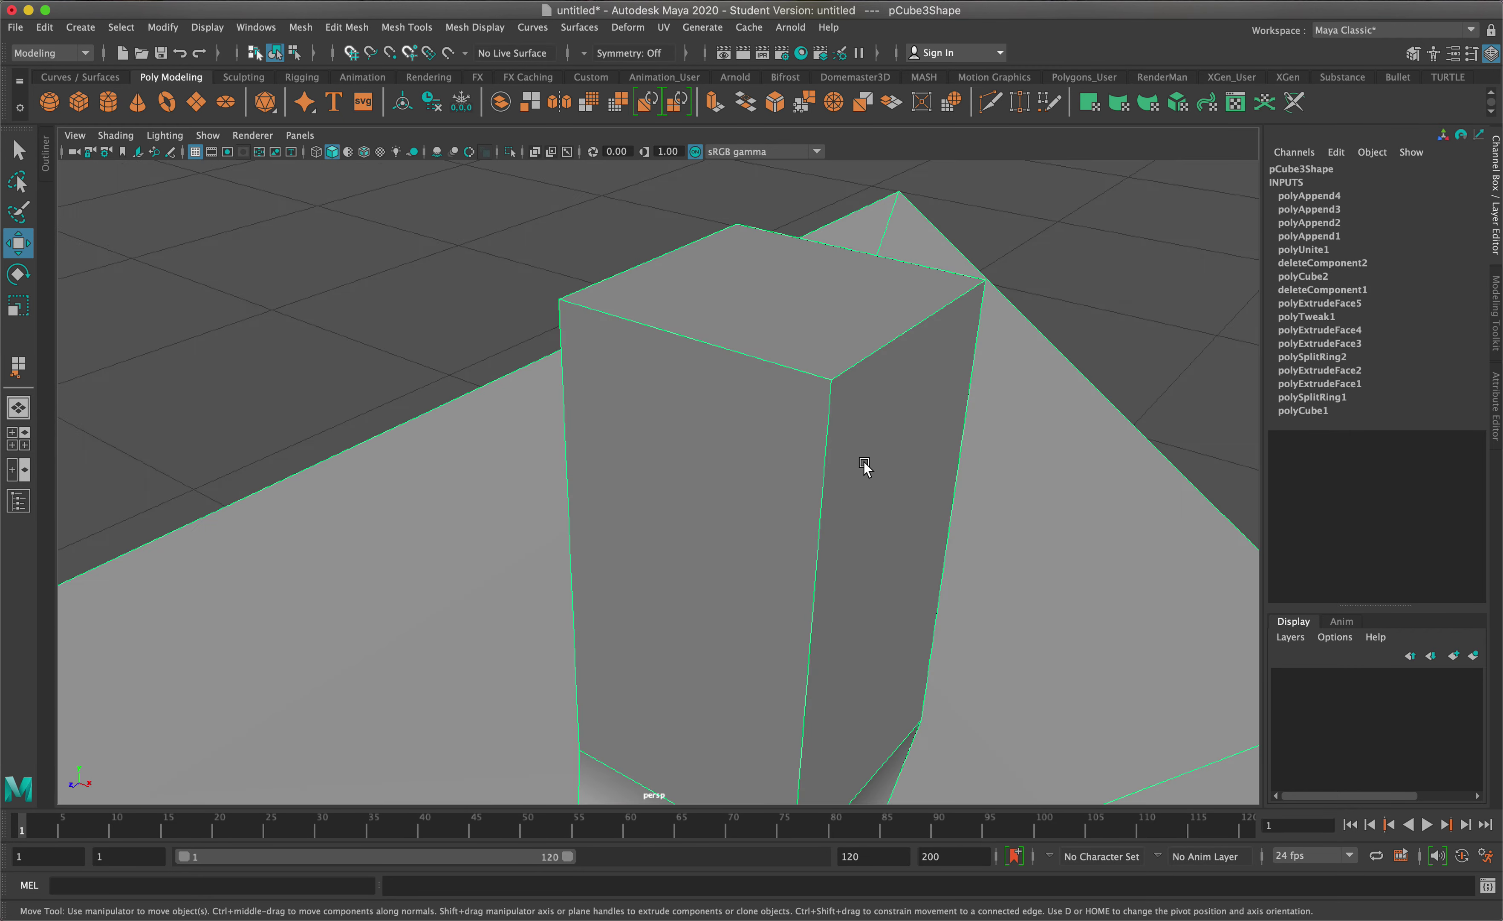
pyautogui.keyDown('alt'); pyautogui.moveTo(863, 464); pyautogui.dragTo(789, 436); pyautogui.keyUp('alt')
pyautogui.moveTo(754, 422); pyautogui.dragTo(759, 456, button='right')
pyautogui.click(734, 438)
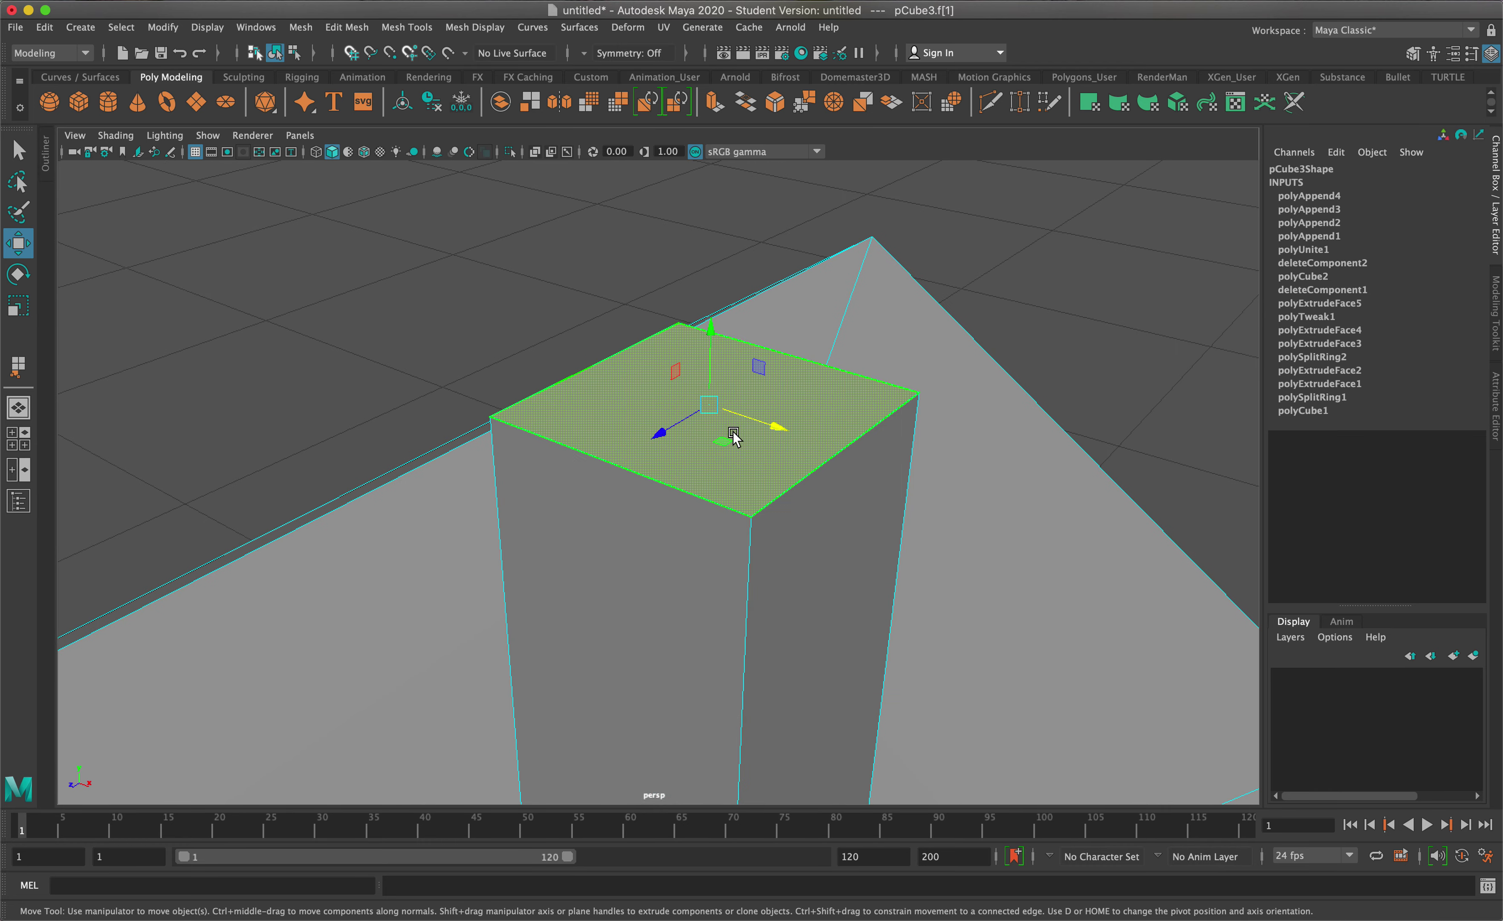
pyautogui.press('super+e')
pyautogui.moveTo(713, 347); pyautogui.dragTo(716, 306)
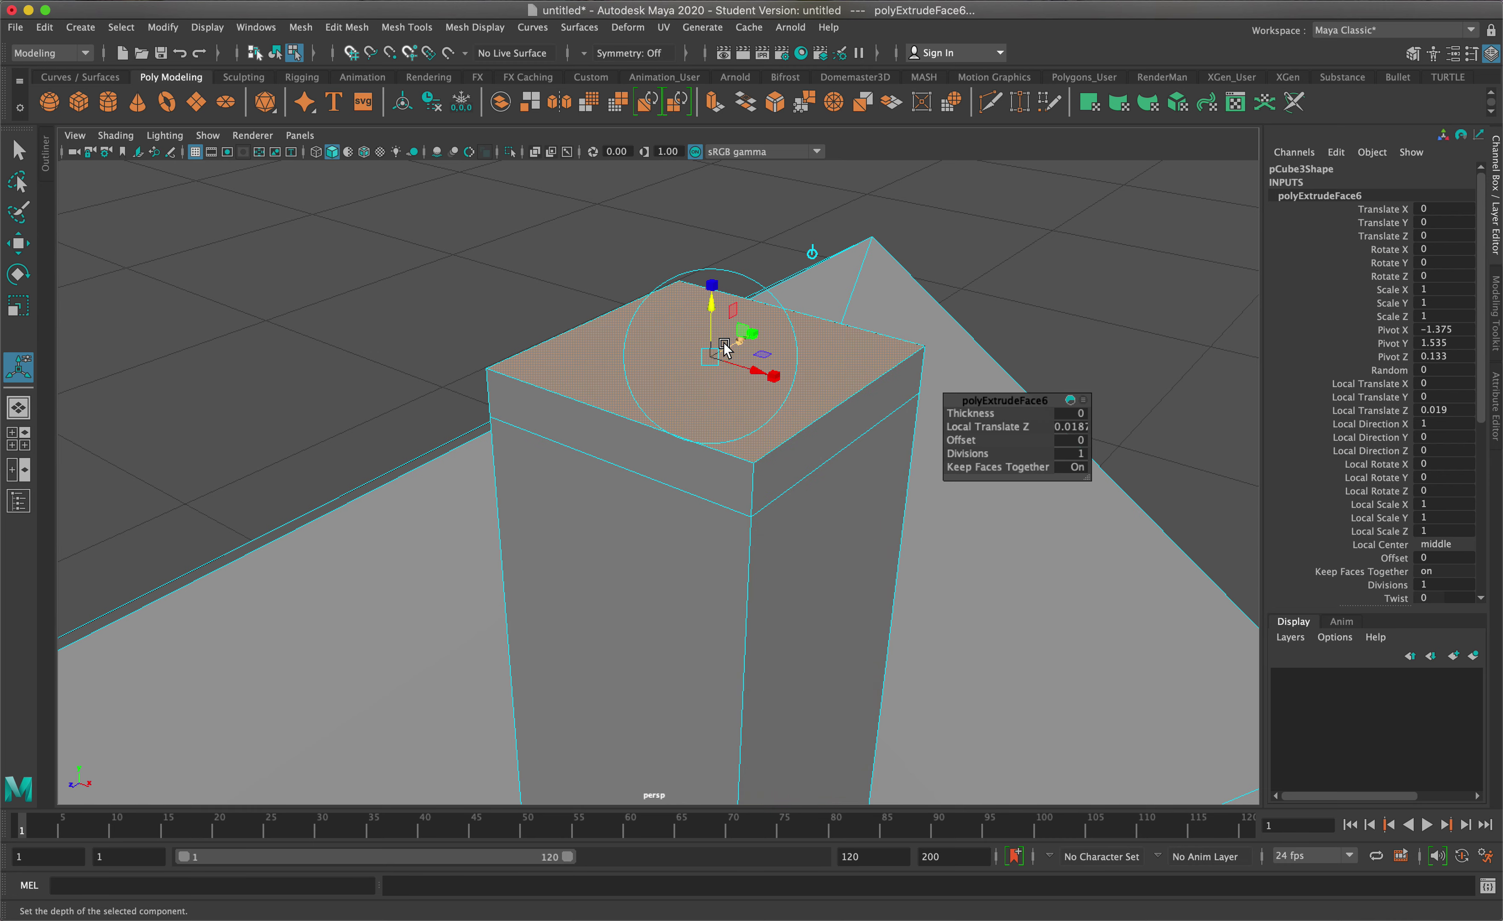
pyautogui.press('g')
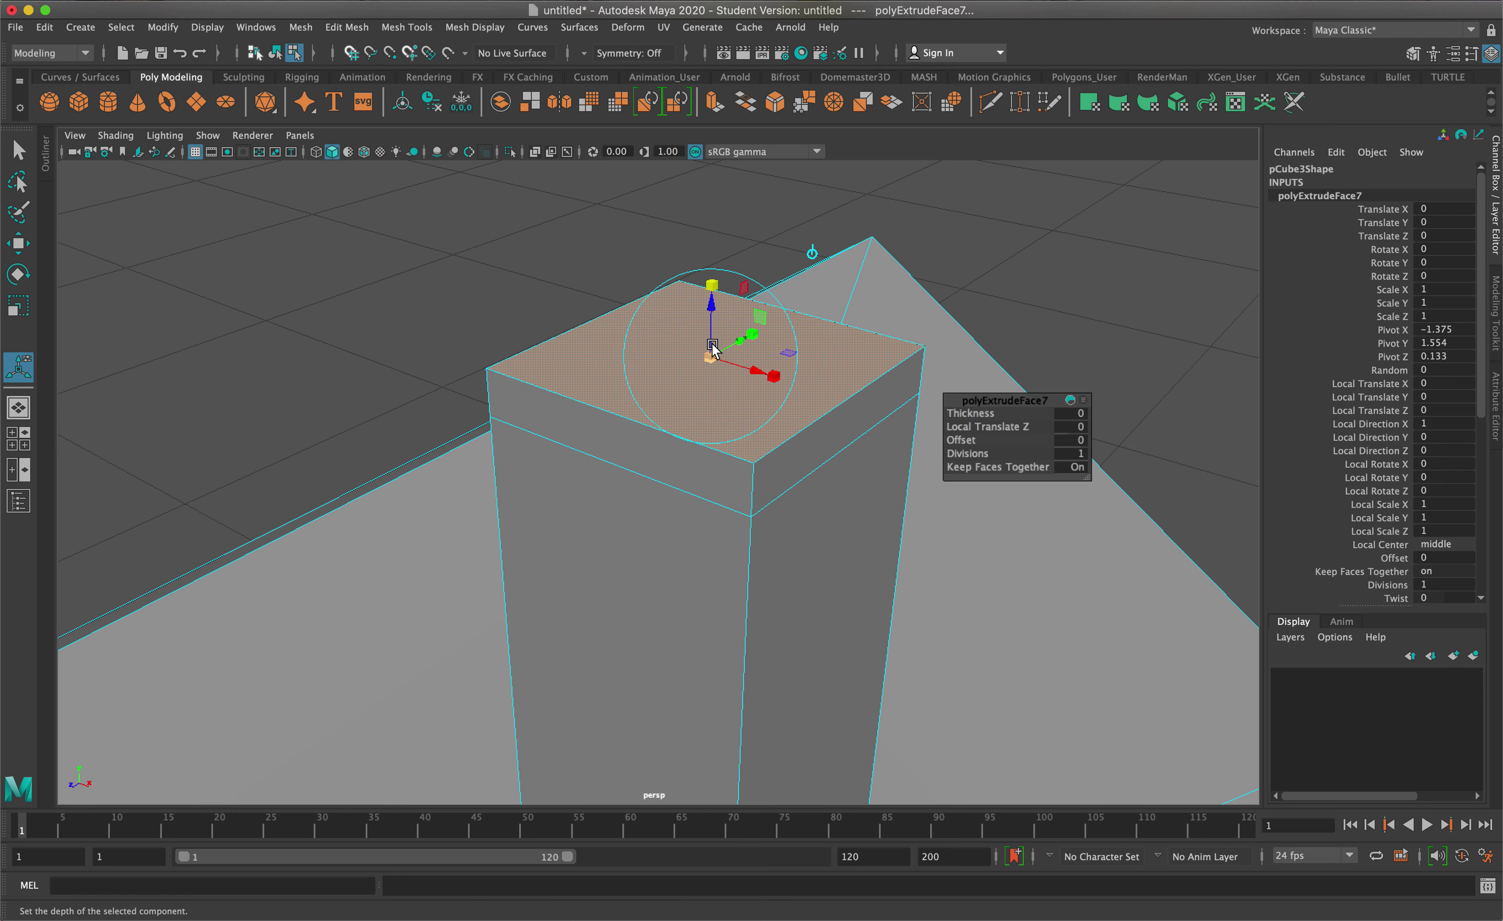
pyautogui.moveTo(711, 350)
pyautogui.mouseDown()
pyautogui.moveTo(706, 327)
pyautogui.moveTo(713, 379)
pyautogui.mouseUp()
pyautogui.press('g')
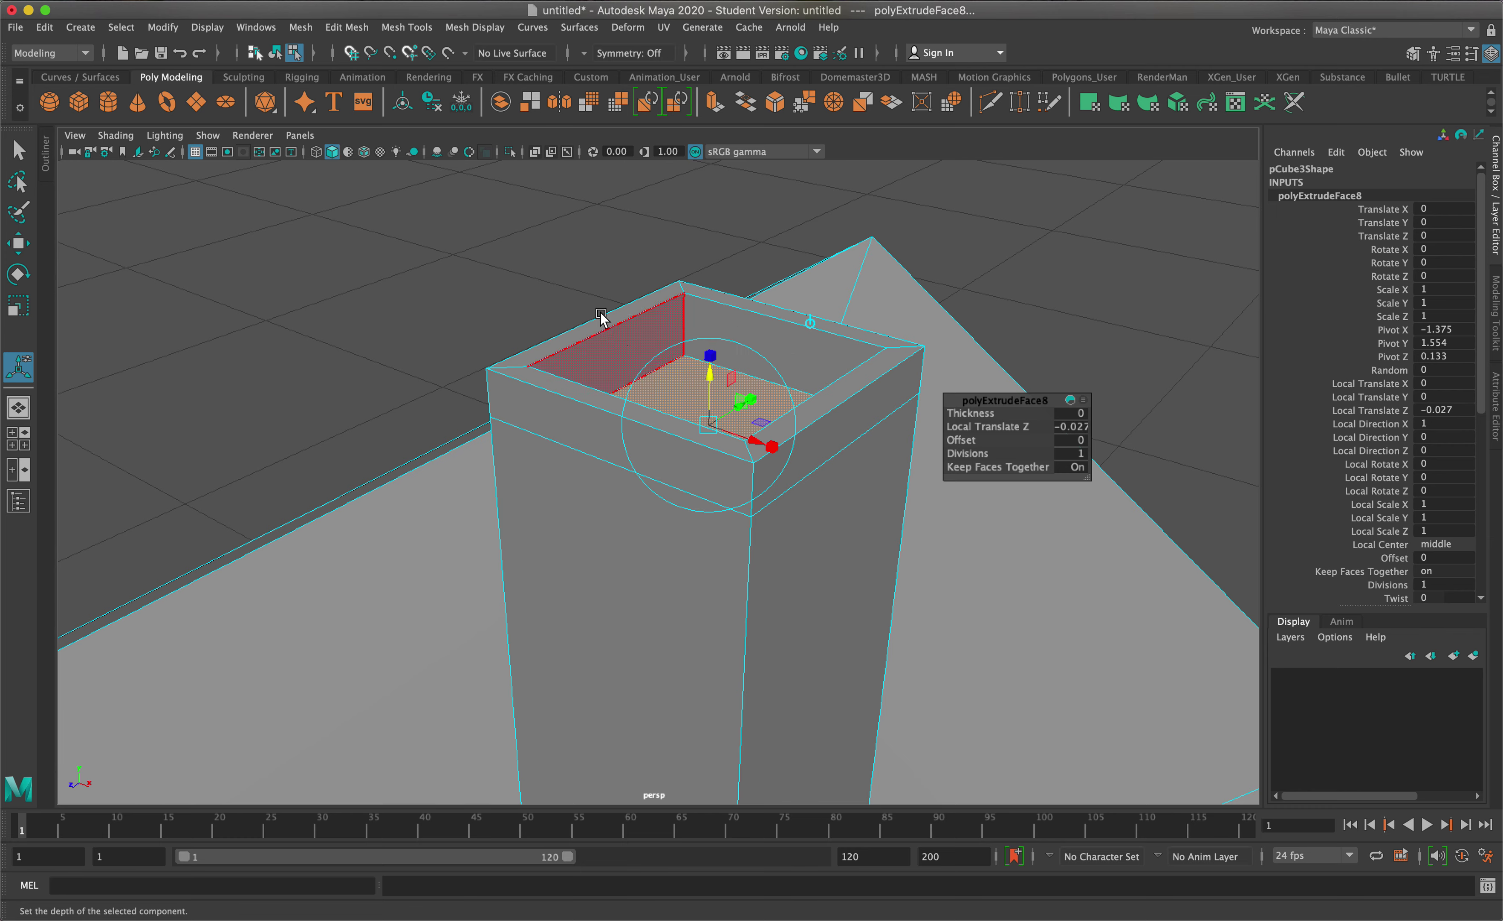
# Step: Extrude the four outer rim side faces outward to flare the chimney's cap
pyautogui.click(827, 429)
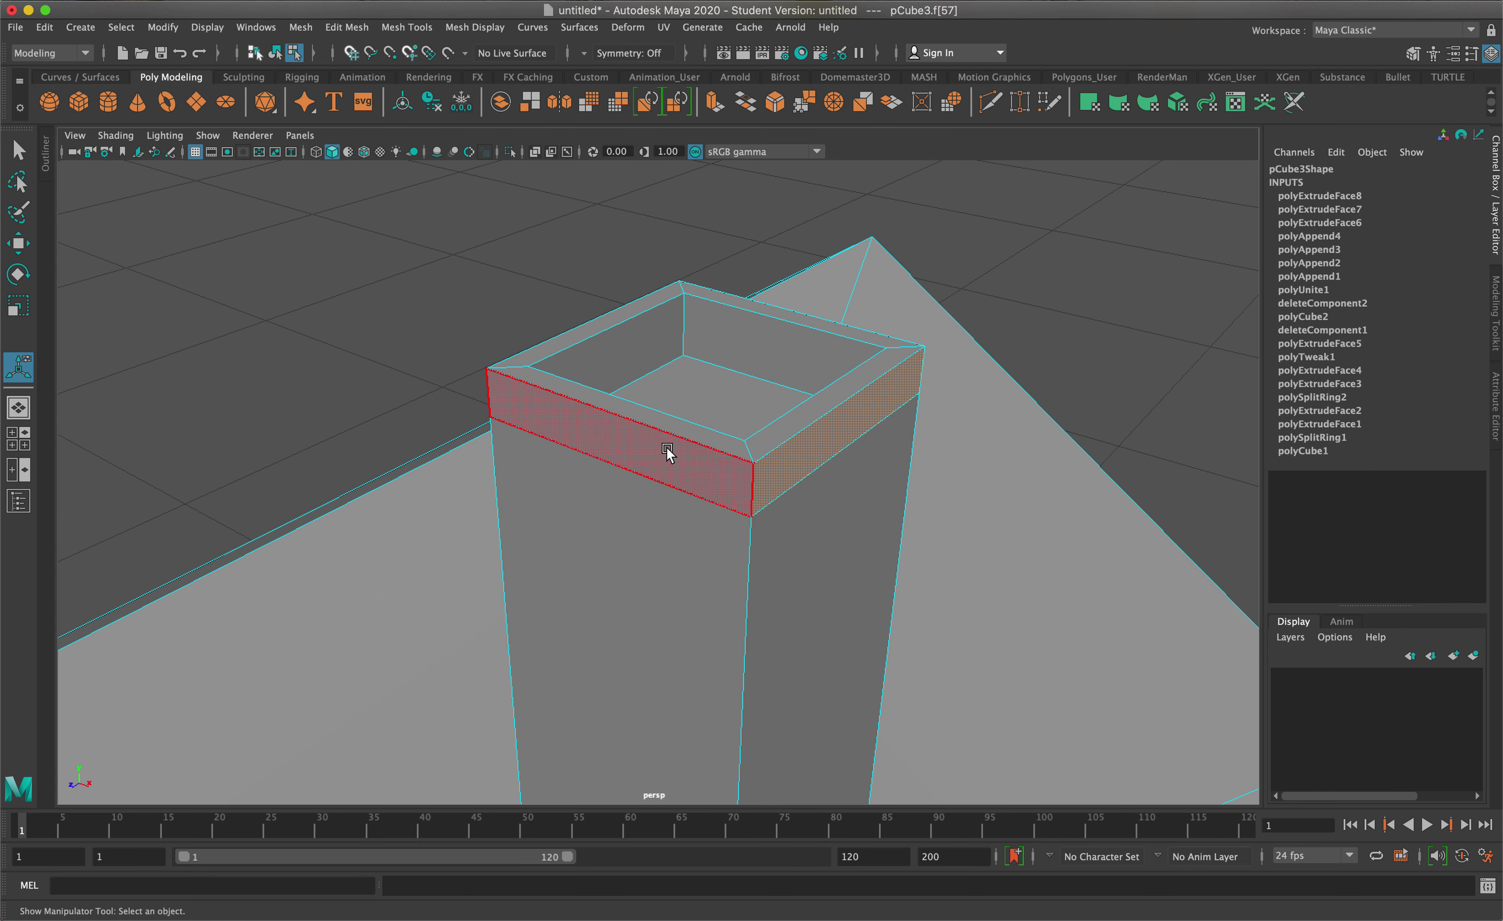
pyautogui.keyDown('shift'); pyautogui.click(668, 450); pyautogui.keyUp('shift')
pyautogui.keyDown('alt'); pyautogui.moveTo(867, 432); pyautogui.dragTo(514, 446); pyautogui.keyUp('alt')
pyautogui.keyDown('shift'); pyautogui.click(581, 433); pyautogui.keyUp('shift')
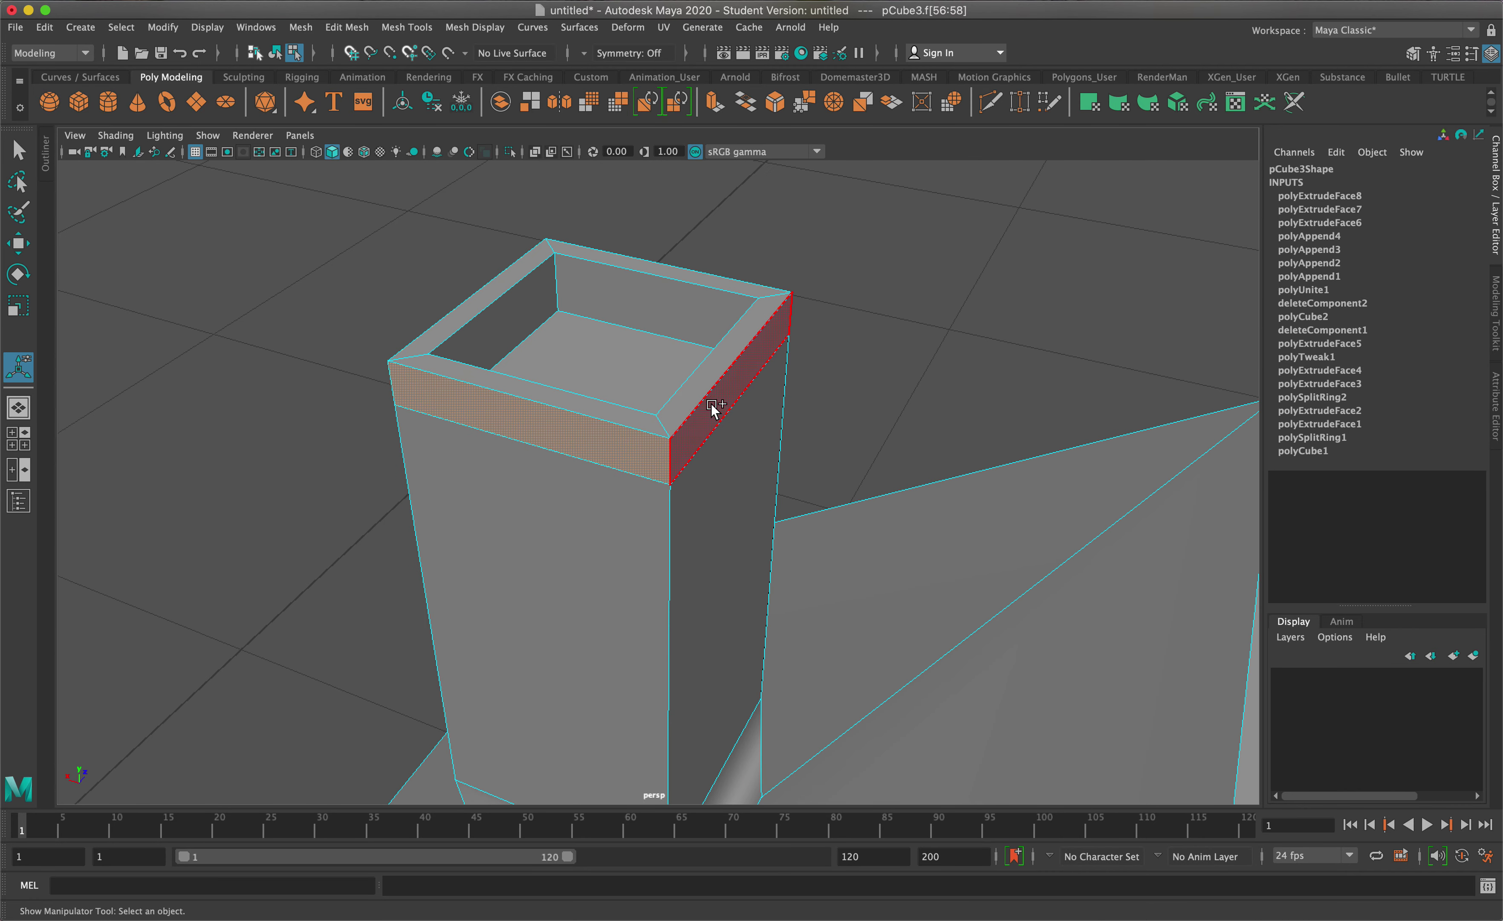
pyautogui.keyDown('shift'); pyautogui.click(714, 407); pyautogui.keyUp('shift')
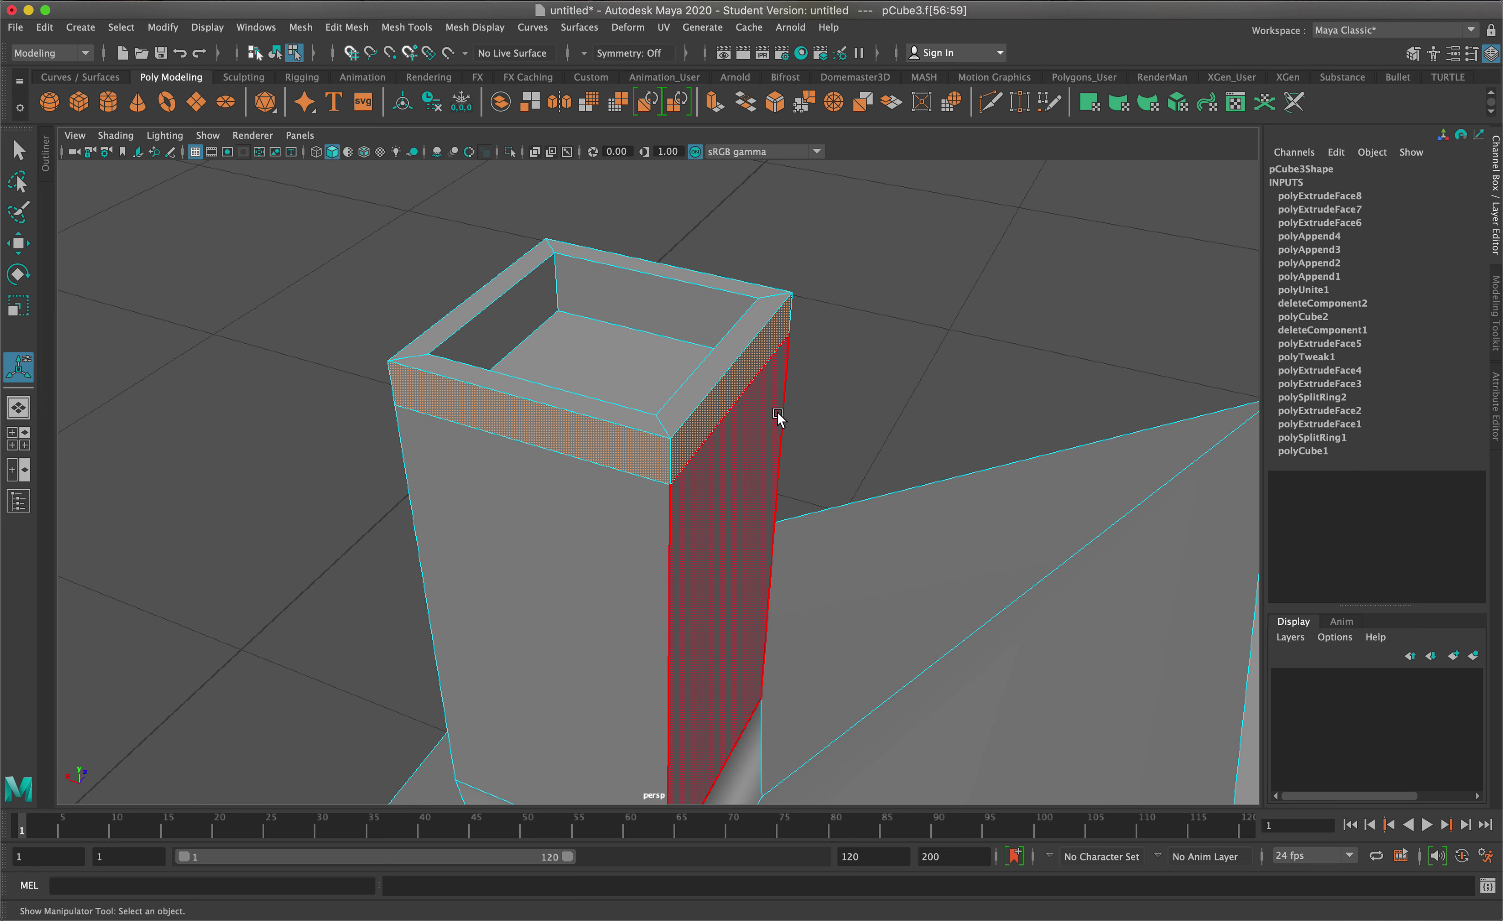
pyautogui.press('super+e')
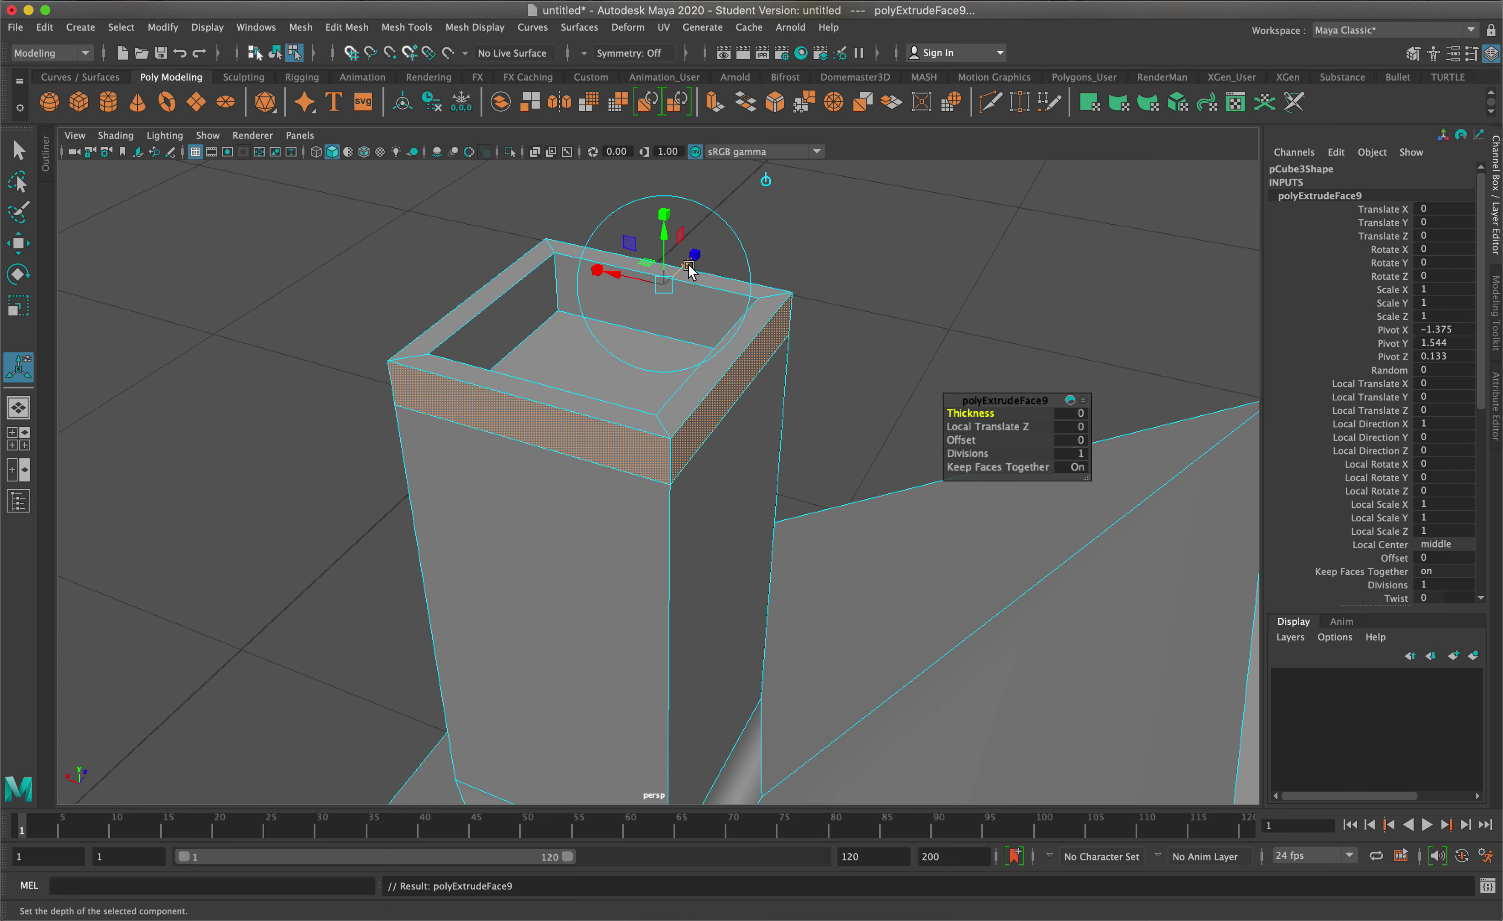
pyautogui.moveTo(687, 266); pyautogui.dragTo(692, 262)
pyautogui.moveTo(699, 261); pyautogui.dragTo(746, 250)
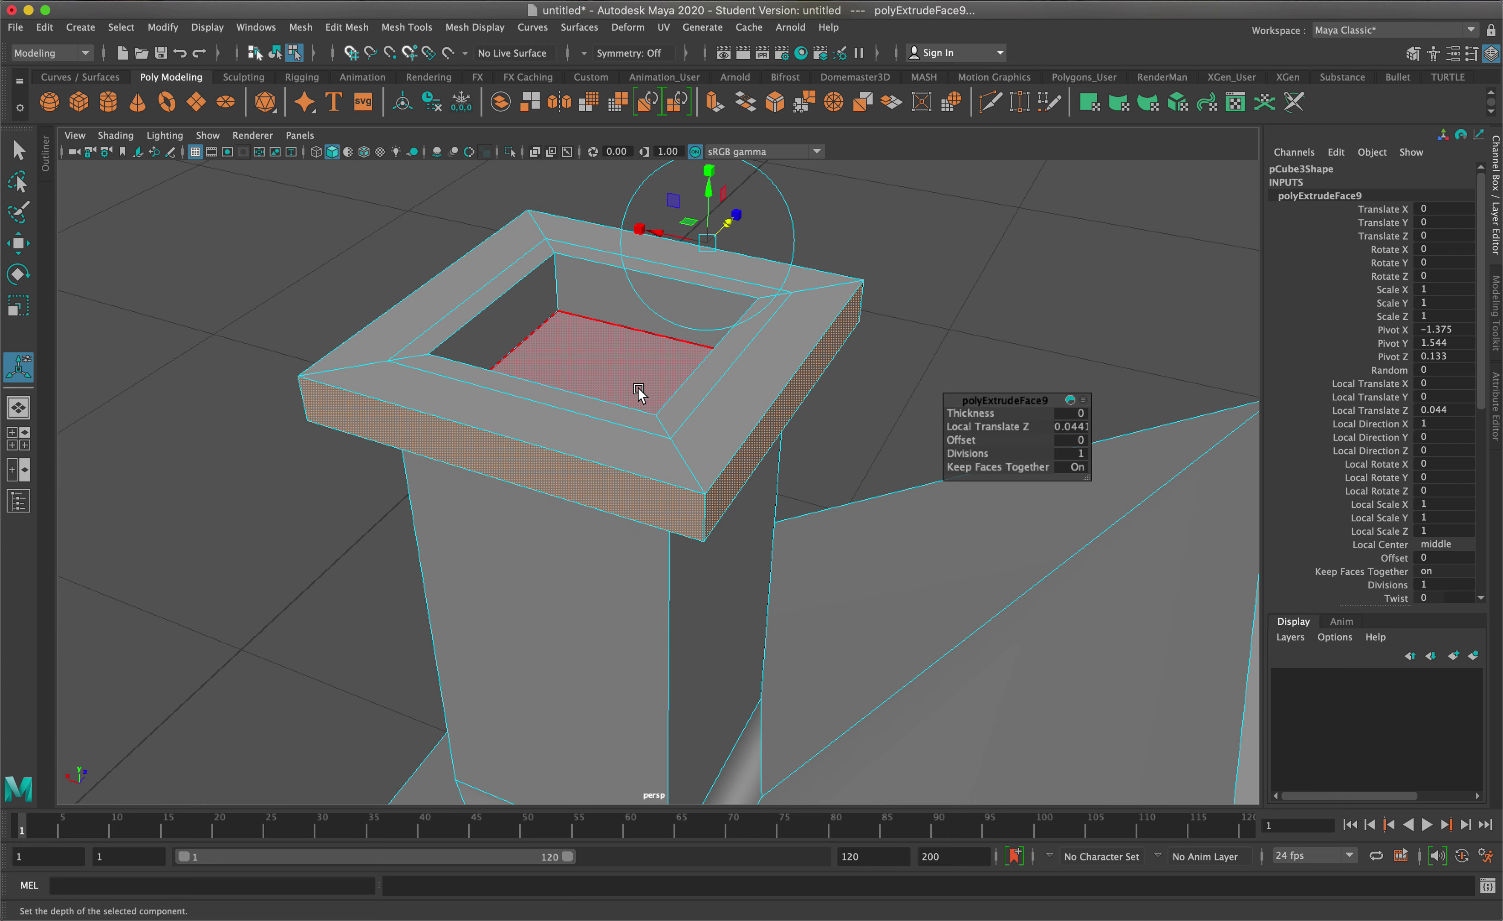
pyautogui.scroll(-3, 639, 393)
pyautogui.press('q')
pyautogui.scroll(-3, 583, 550)
pyautogui.keyDown('alt'); pyautogui.moveTo(553, 552); pyautogui.dragTo(922, 382); pyautogui.keyUp('alt')
pyautogui.scroll(5, 916, 414)
pyautogui.scroll(-2, 921, 416)
pyautogui.scroll(-2, 869, 378)
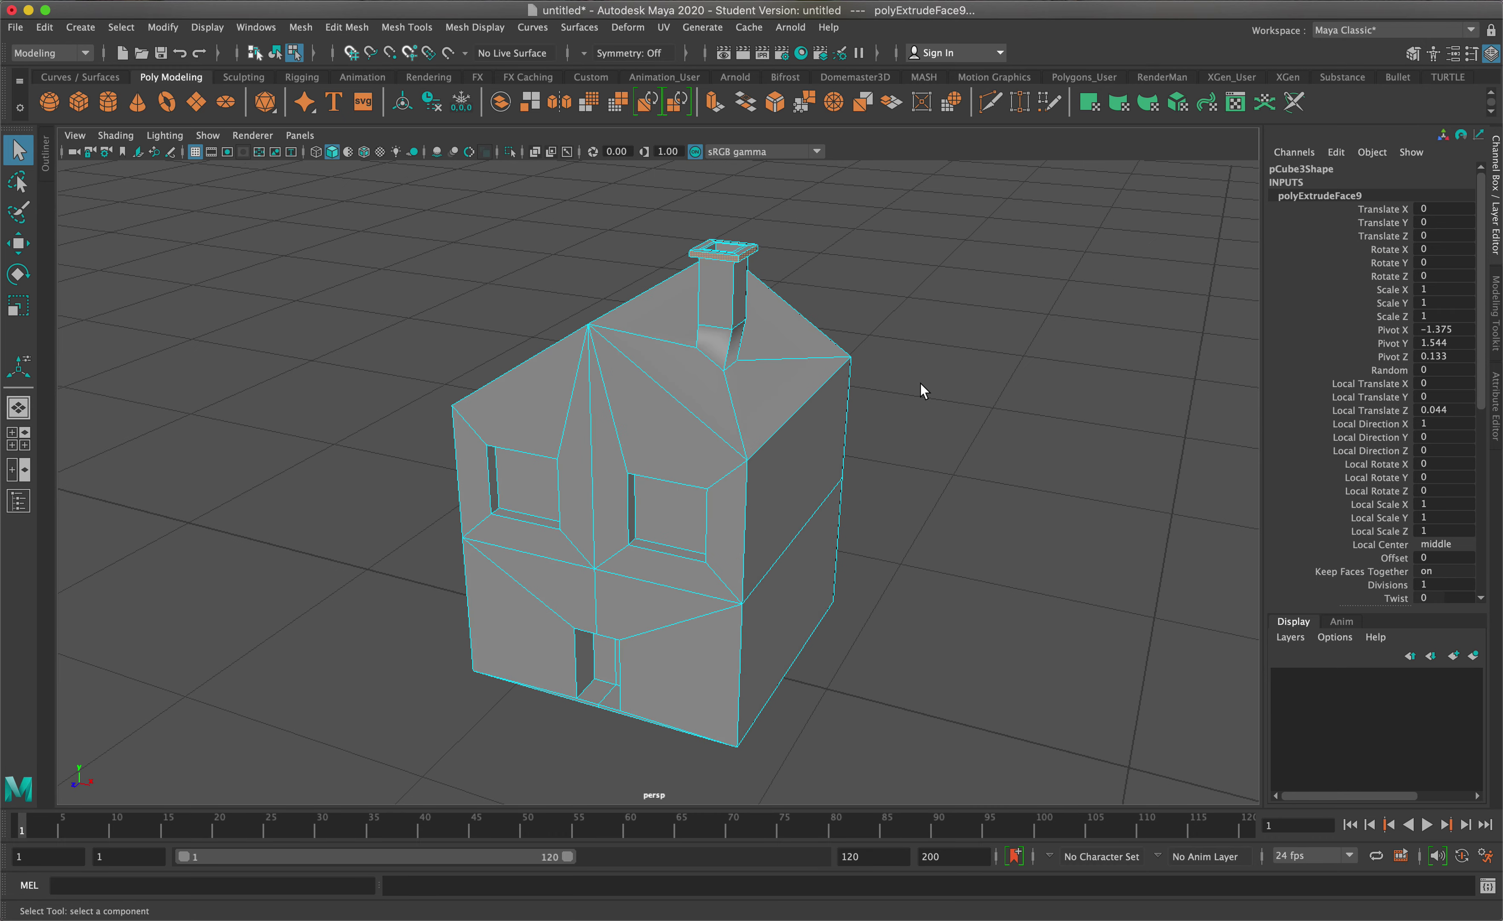